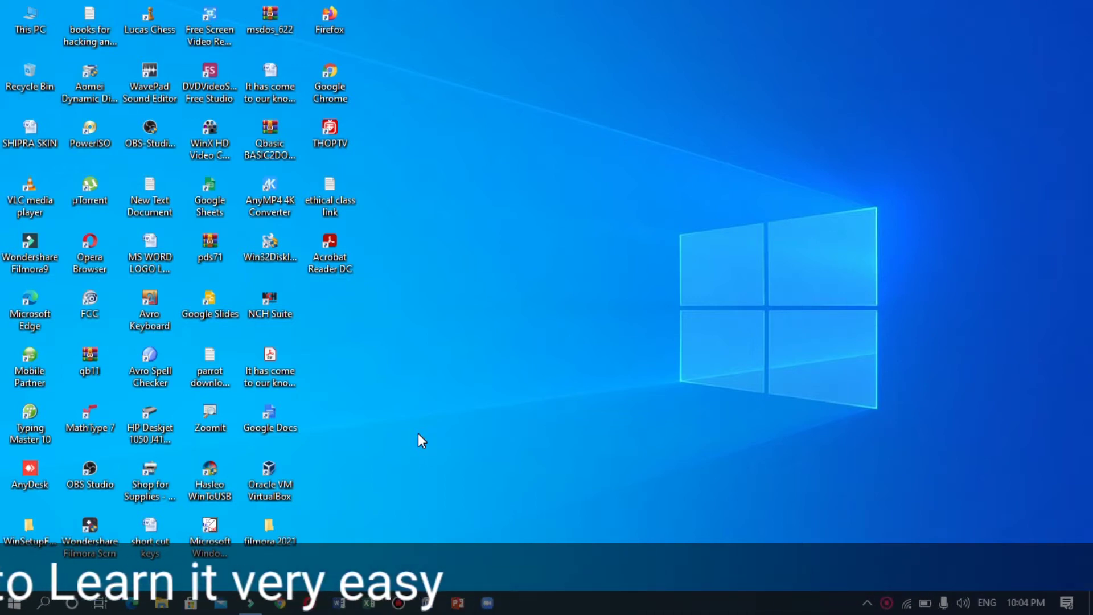
Step: Look up Notepad among the Windows Accessories in the list of installed apps, and close the list
left_click(14, 603)
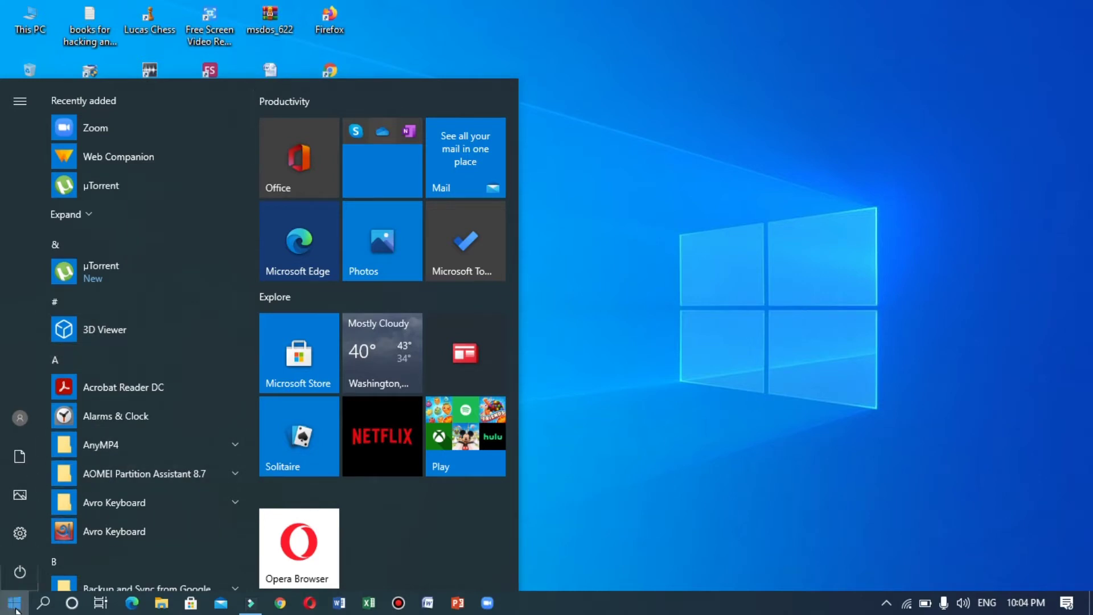
left_click(251, 136)
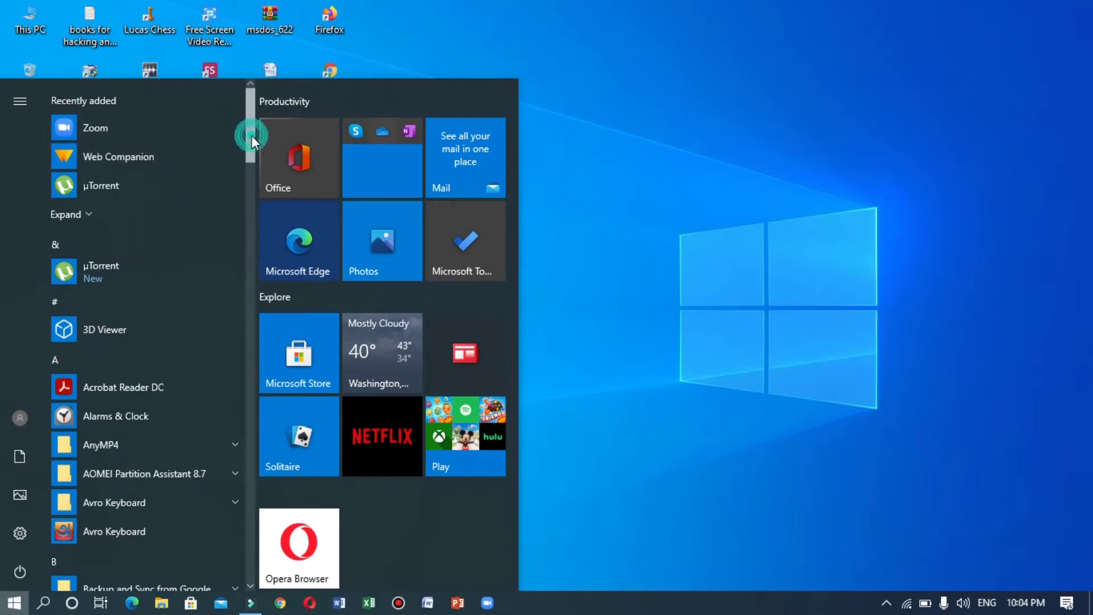
left_click_drag(251, 135, 203, 356)
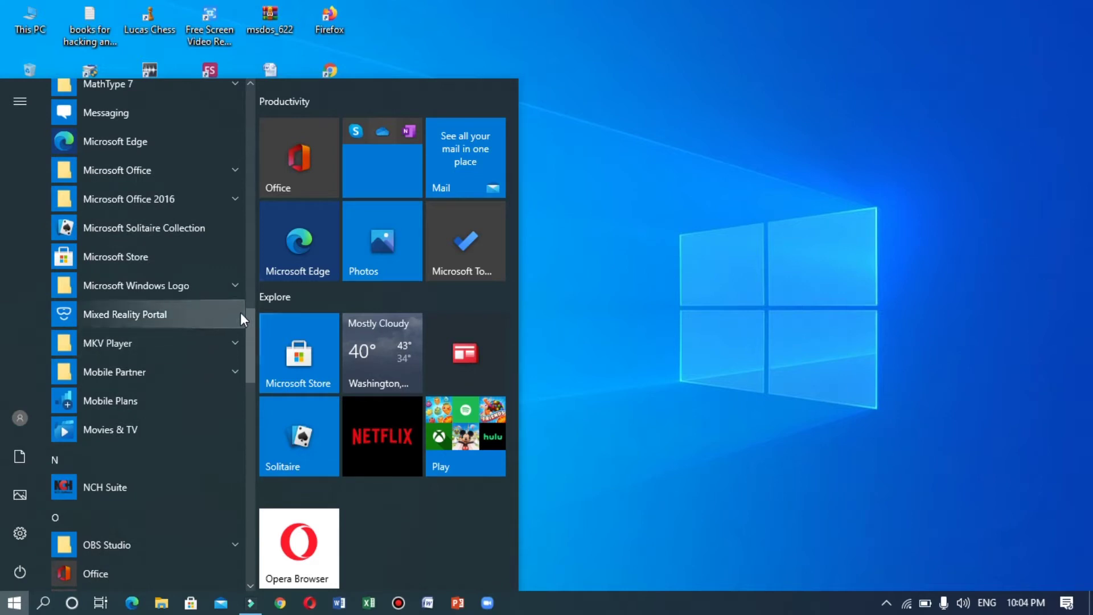
left_click_drag(249, 319, 242, 501)
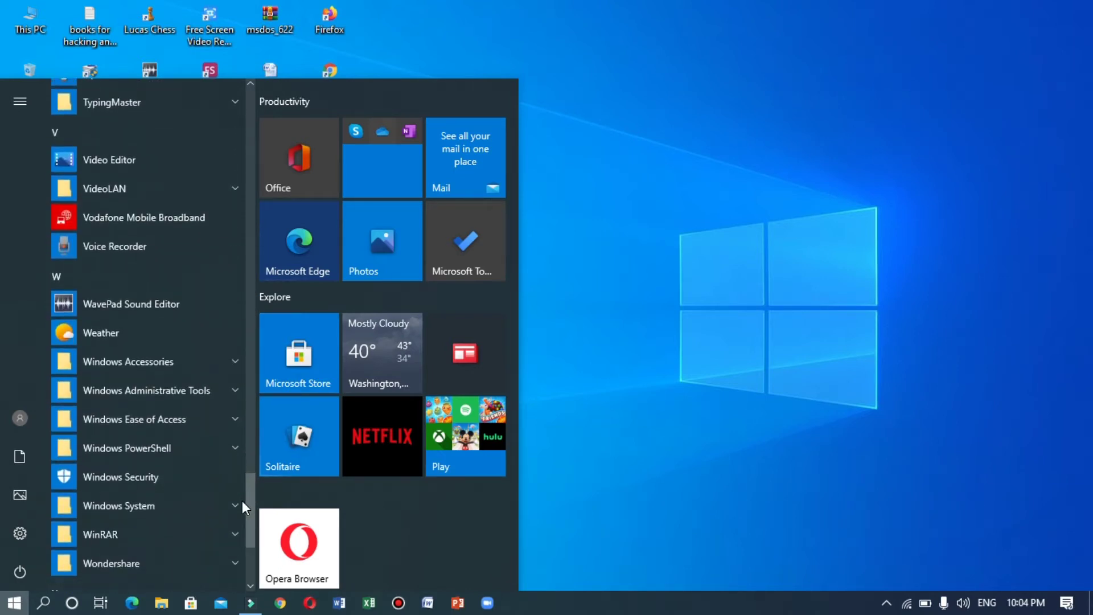
left_click(165, 367)
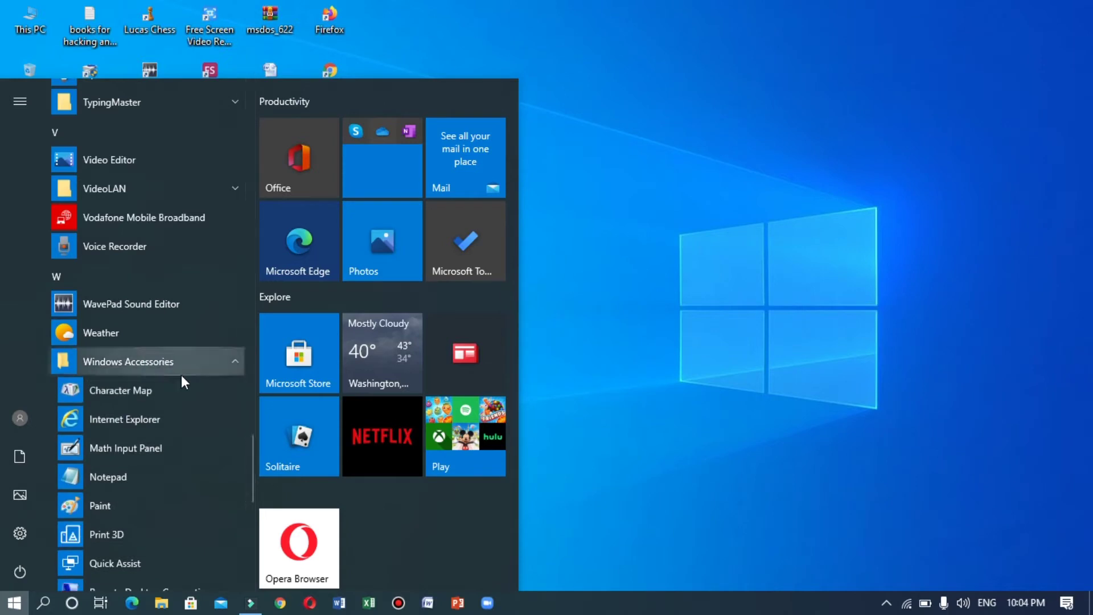
left_click_drag(251, 455, 251, 479)
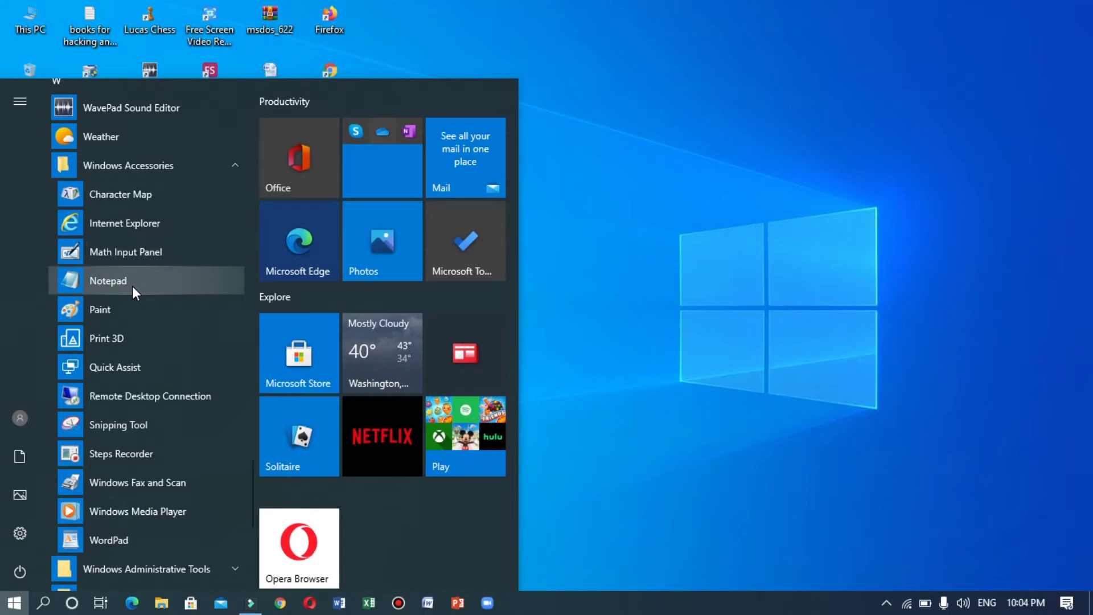
left_click(843, 106)
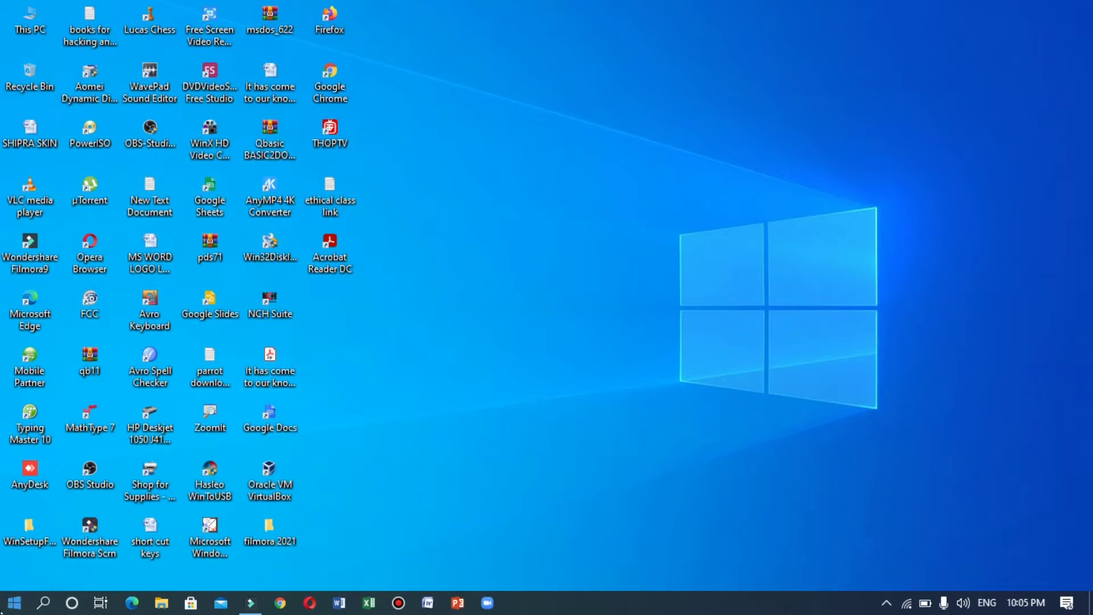
Step: Search Windows for "notepad" and clear the search text
left_click(45, 605)
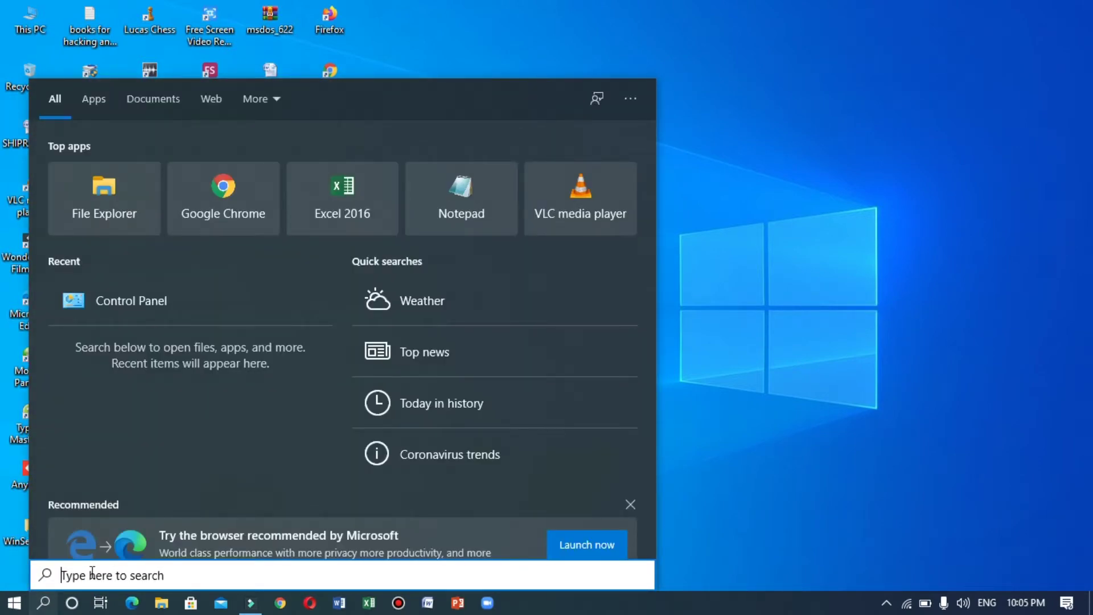
left_click(14, 603)
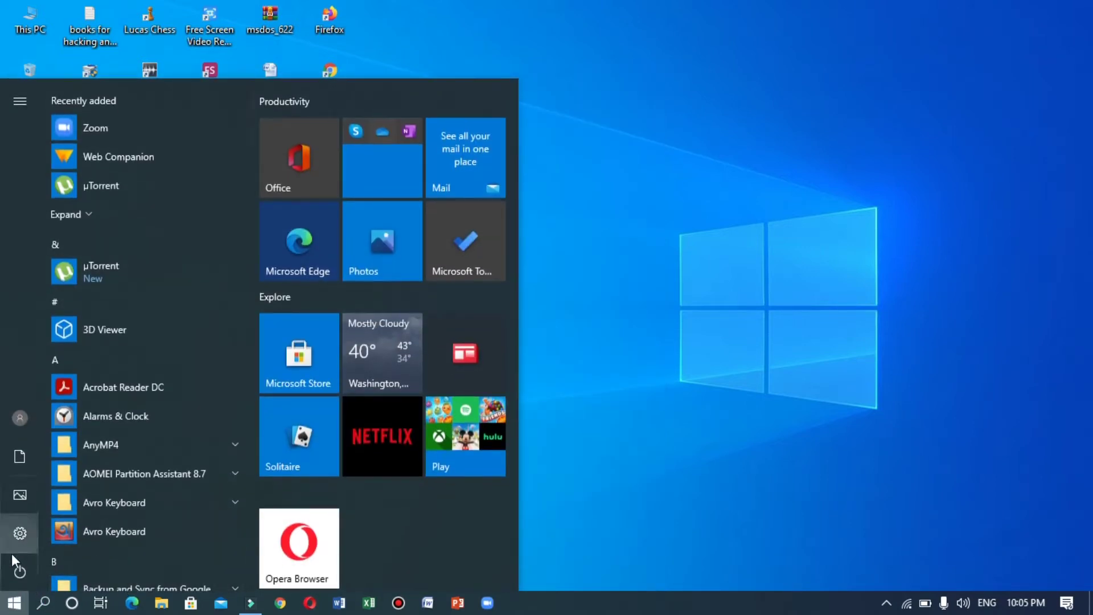
left_click(43, 603)
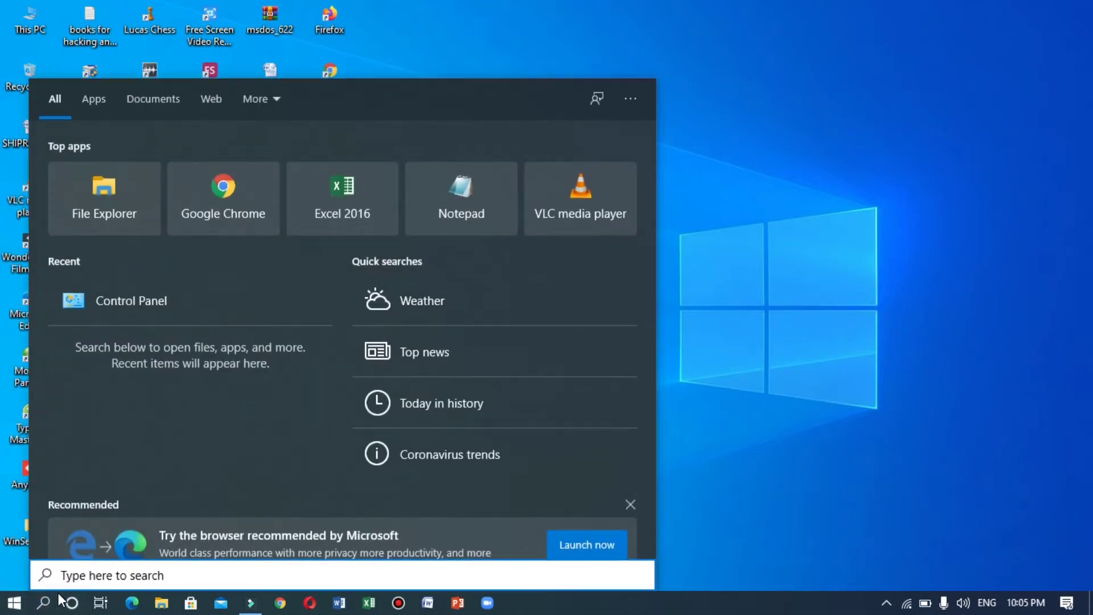
type("notepad")
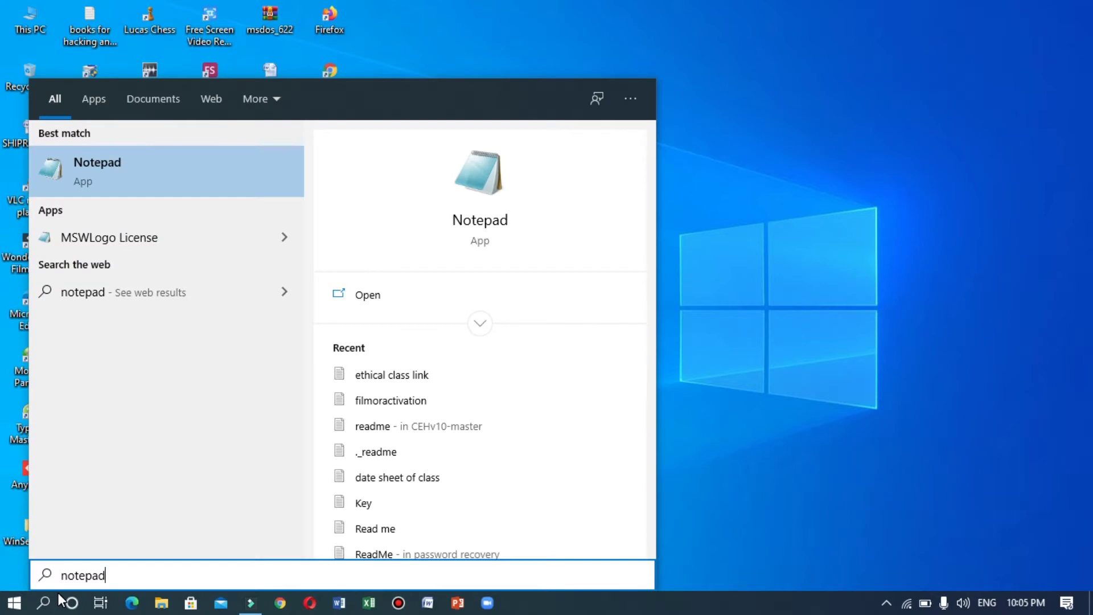
key("BackSpace")
key("BackSpace")
key("BackSpace")
key("BackSpace")
key("BackSpace")
key("BackSpace")
key("BackSpace")
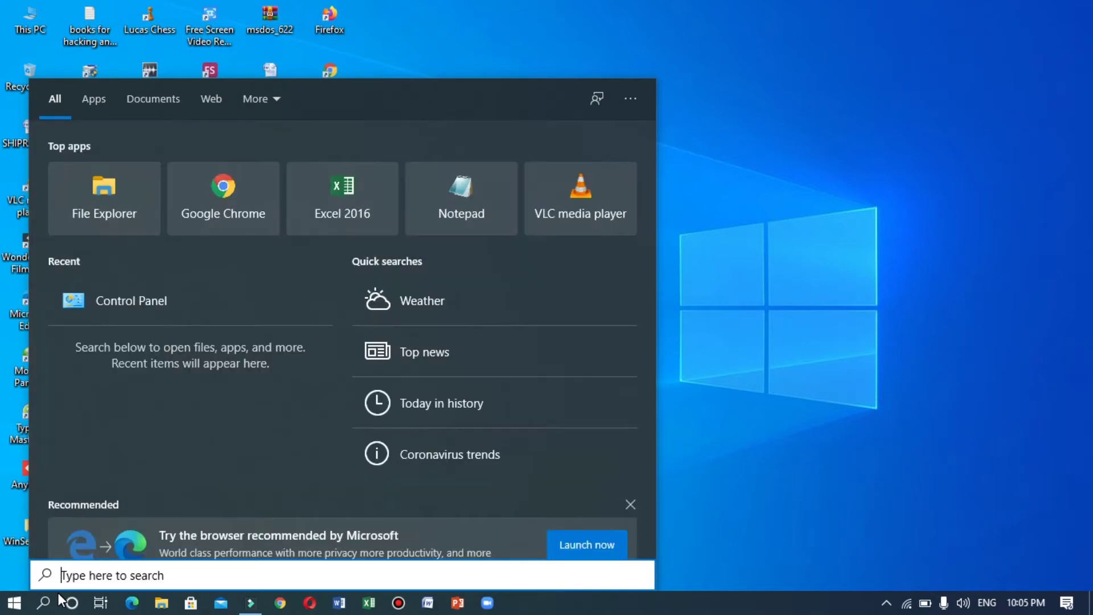
Step: Search Windows for "control", clear the search text and close the search
type("on")
key("BackSpace")
type("=c")
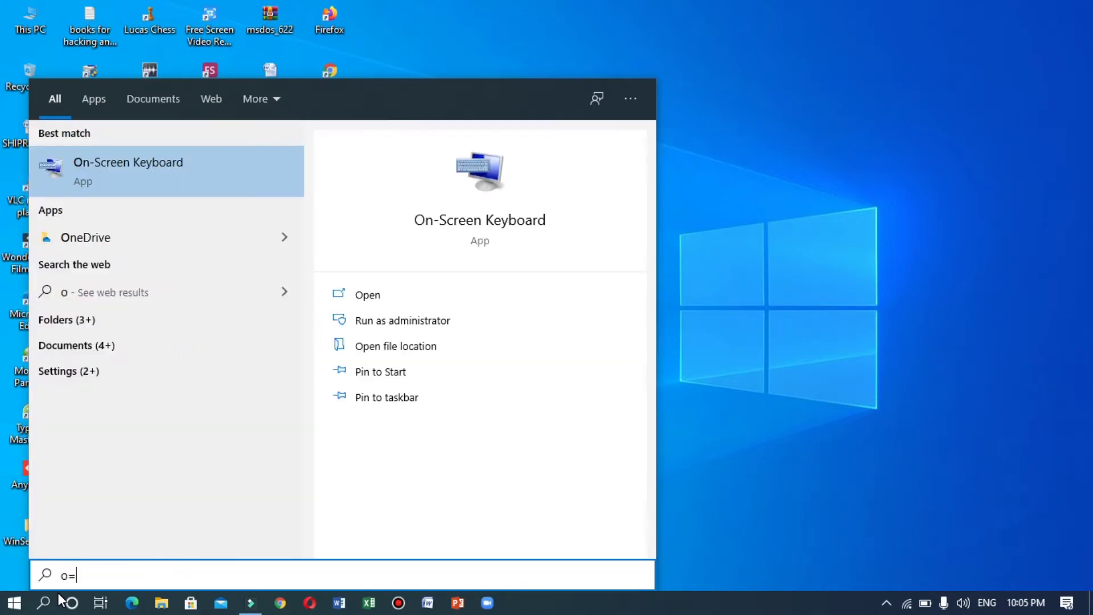
key("BackSpace")
key("BackSpace")
key("BackSpace")
type("control")
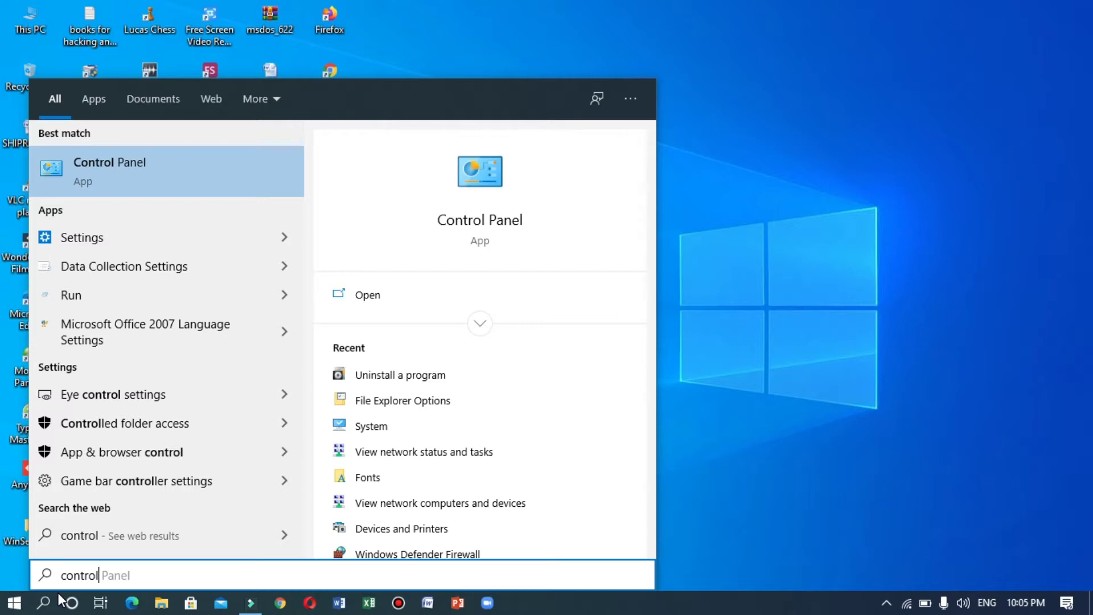
key("BackSpace")
key("BackSpace")
key("BackSpace")
key("BackSpace")
key("BackSpace")
key("BackSpace")
key("BackSpace")
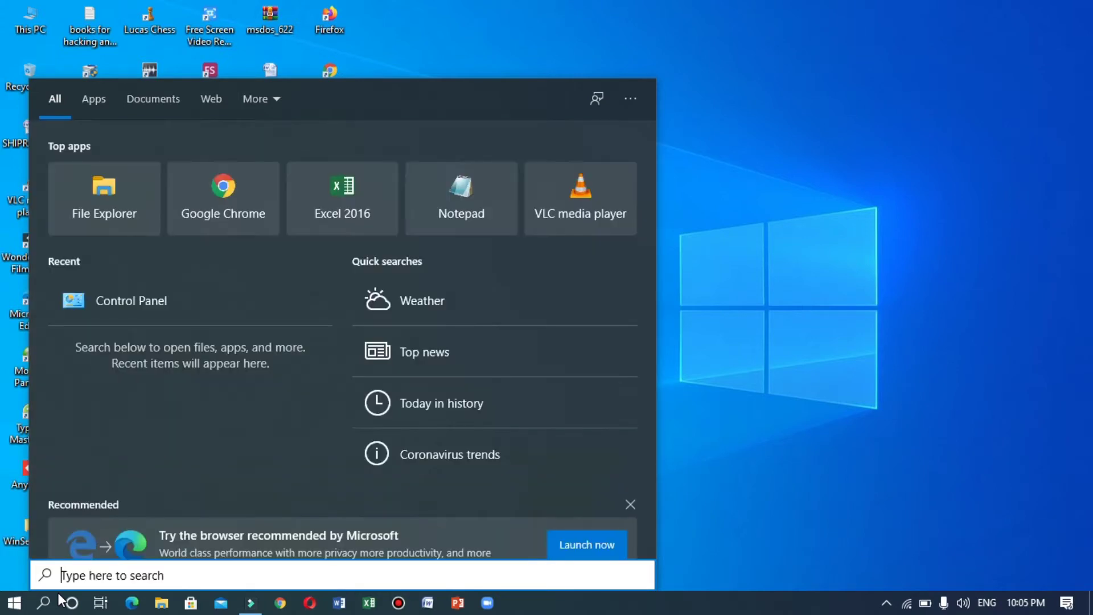
left_click(812, 309)
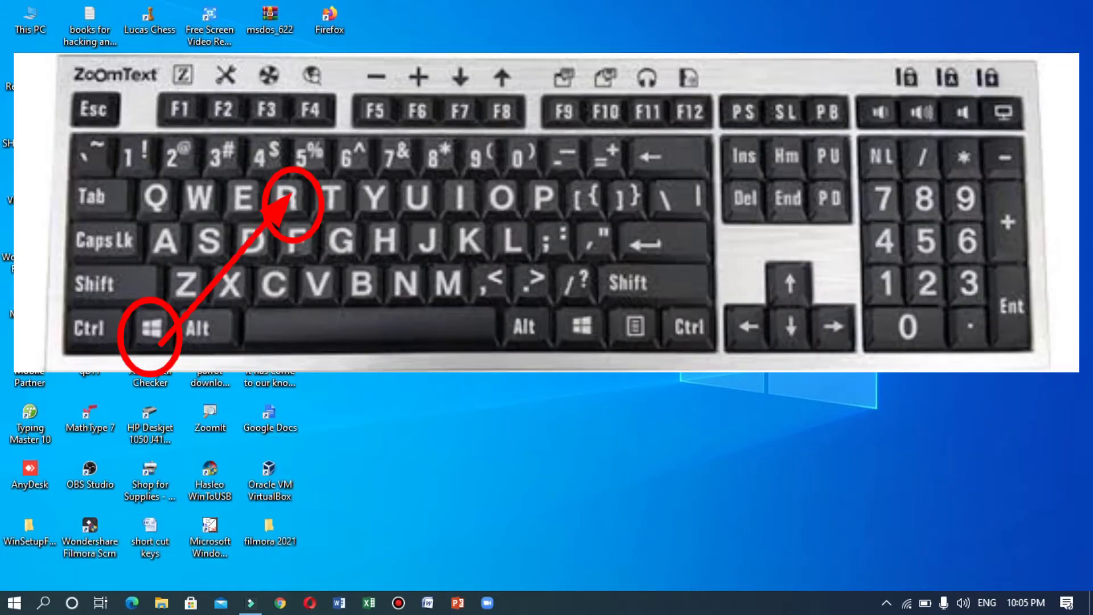
Step: Launch Notepad by running the command "notepad" and maximize its window
key("super+r")
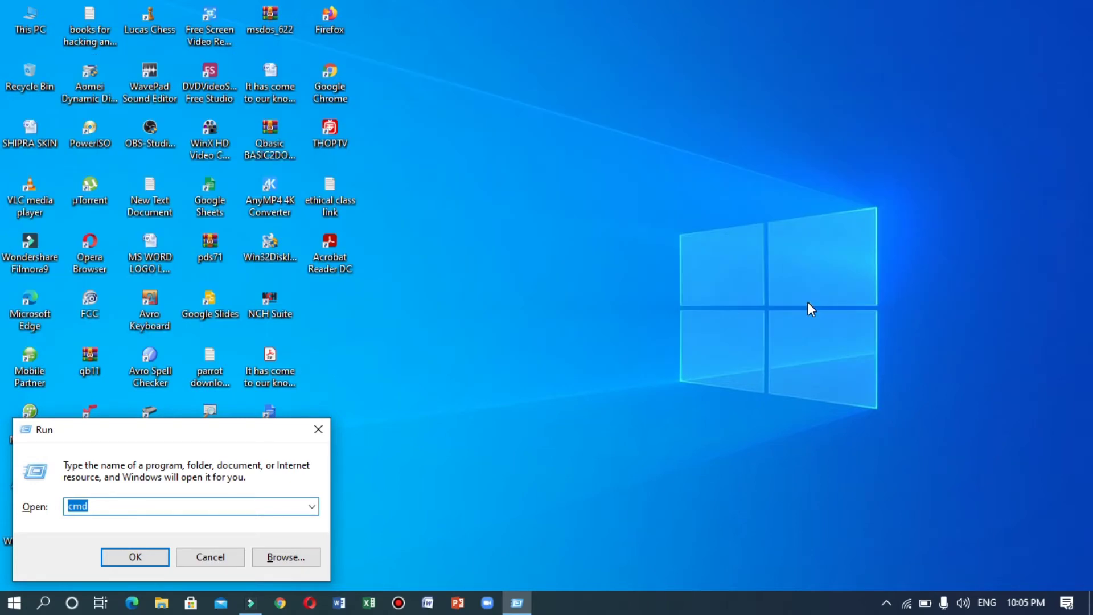
type("notepad")
key("Return")
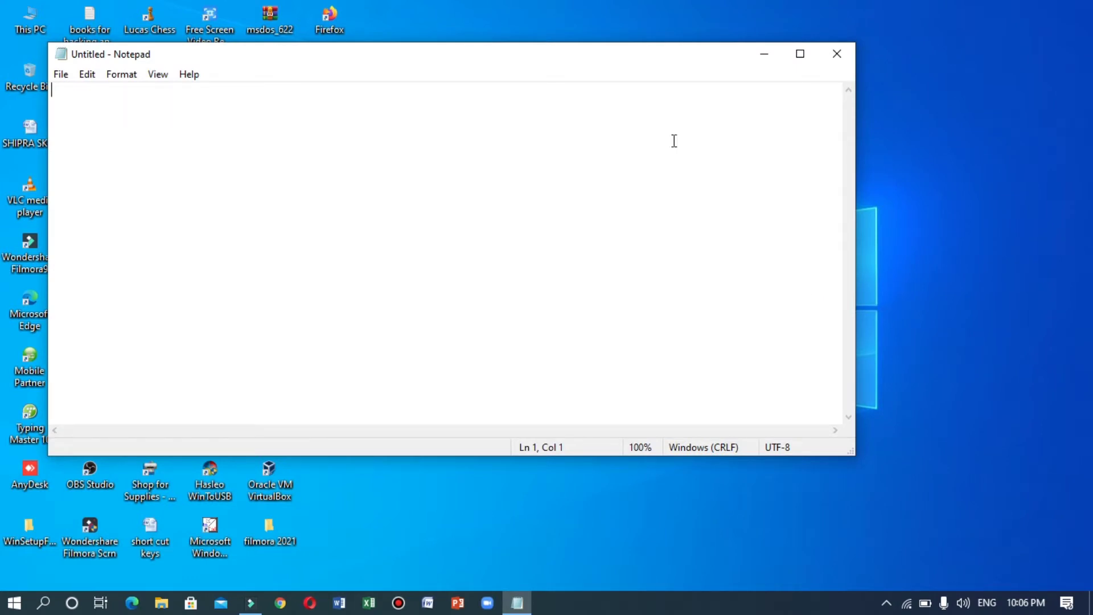
left_click_drag(570, 57, 688, 105)
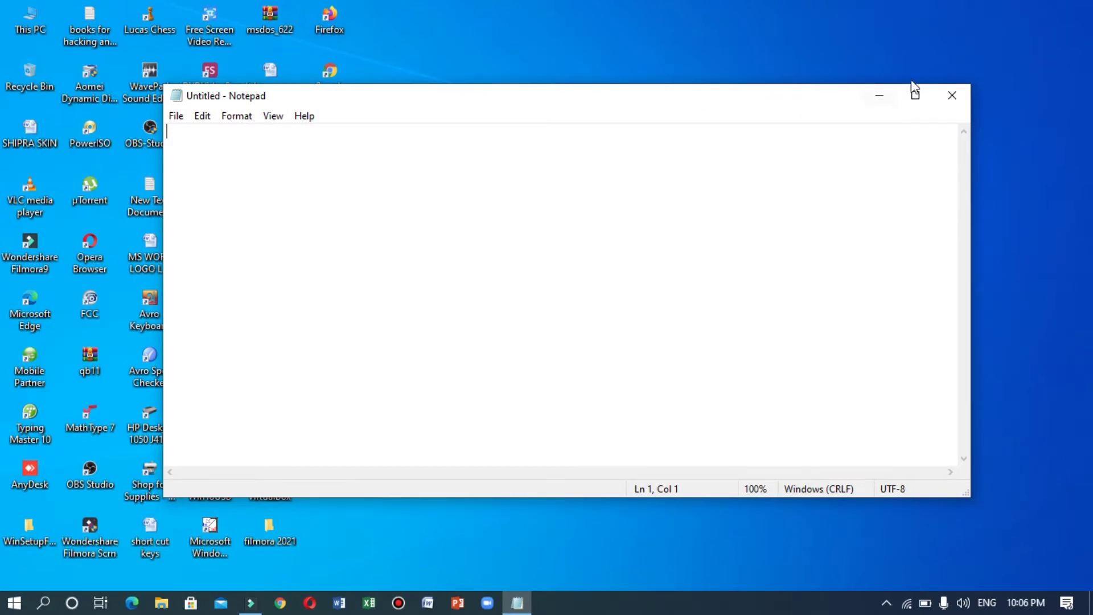
left_click(917, 98)
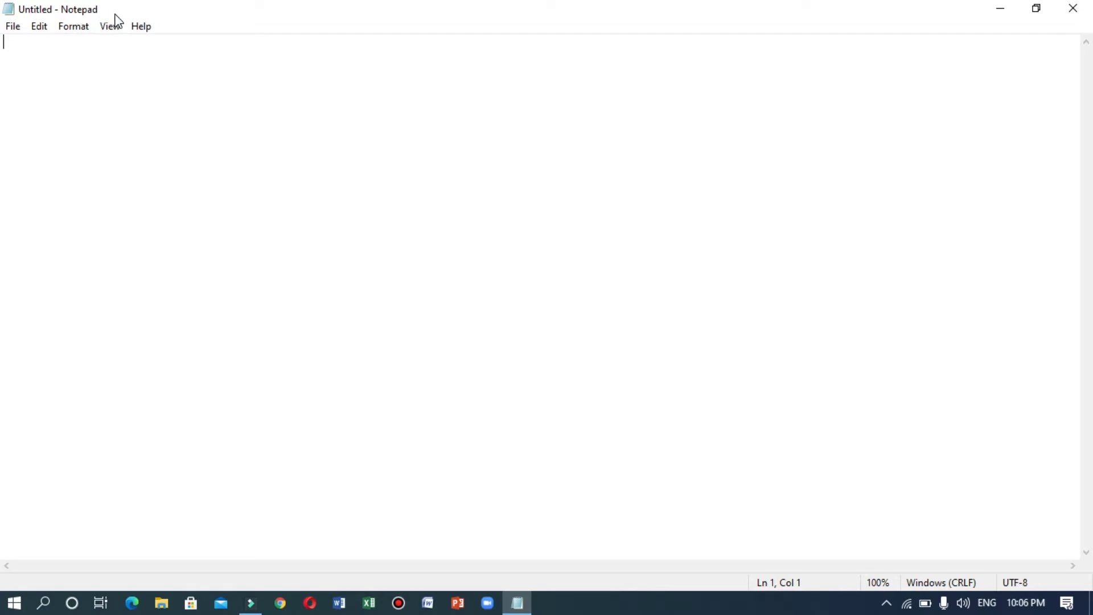
Step: Save the empty document to the Desktop as a UTF-8 text file, using the person's first name as file name
left_click(21, 29)
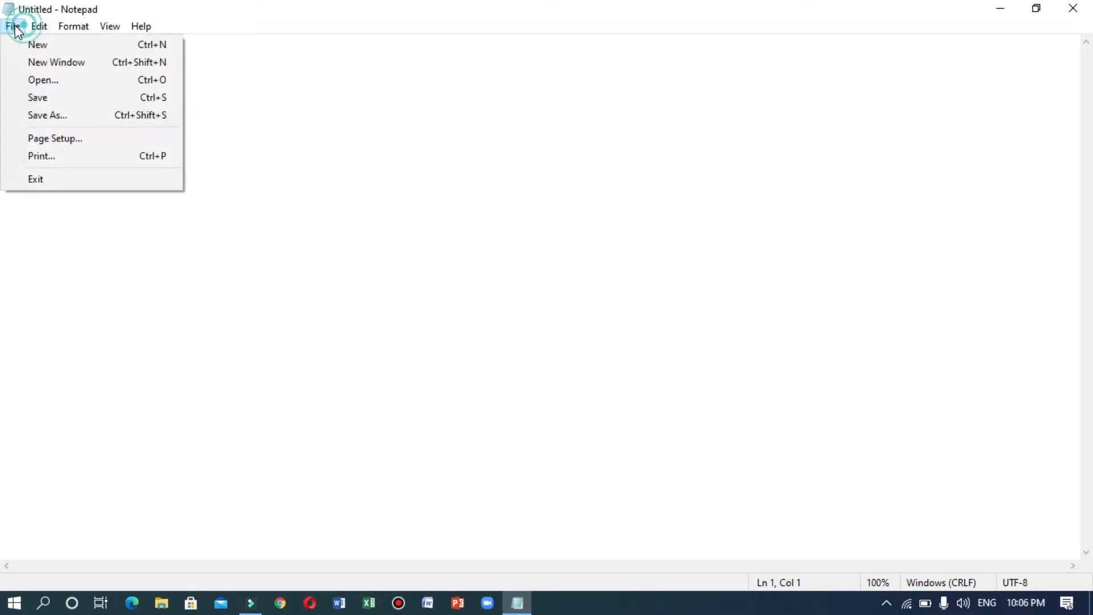
left_click(30, 100)
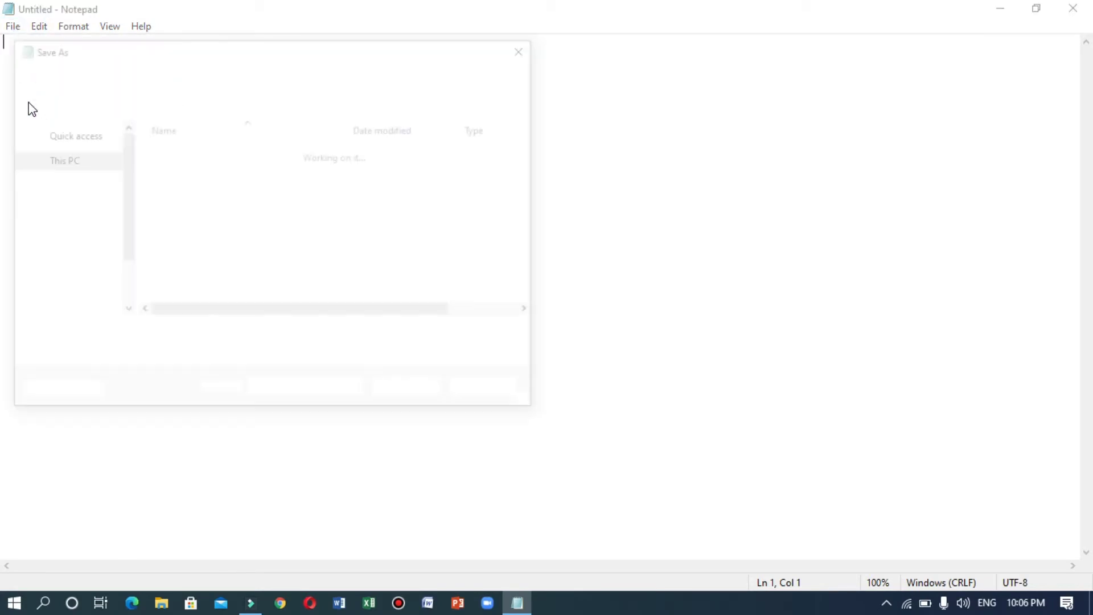
type("dipankar")
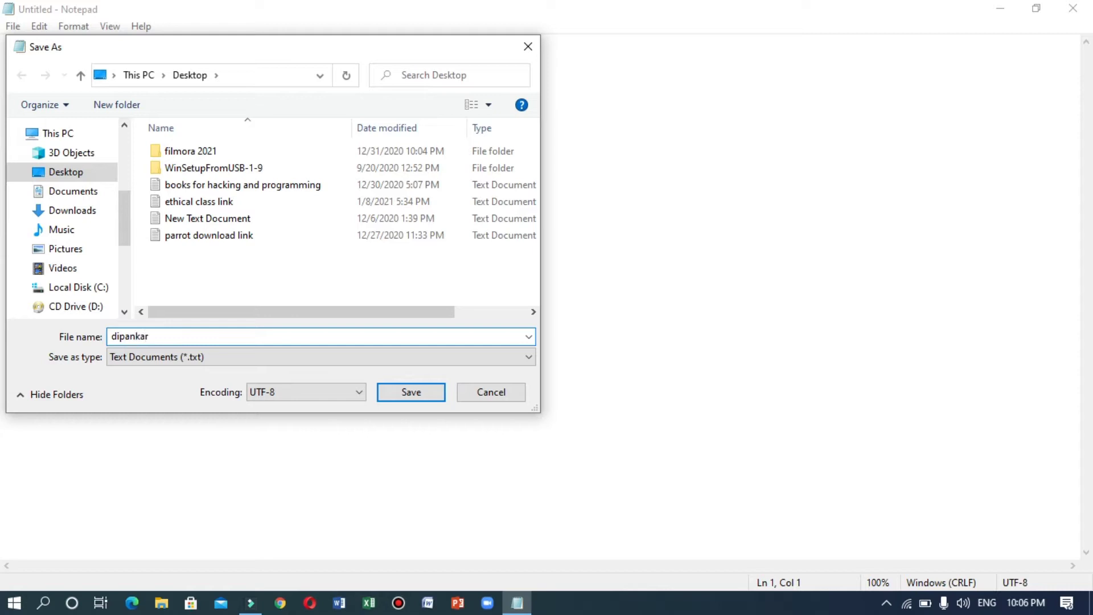
key("Return")
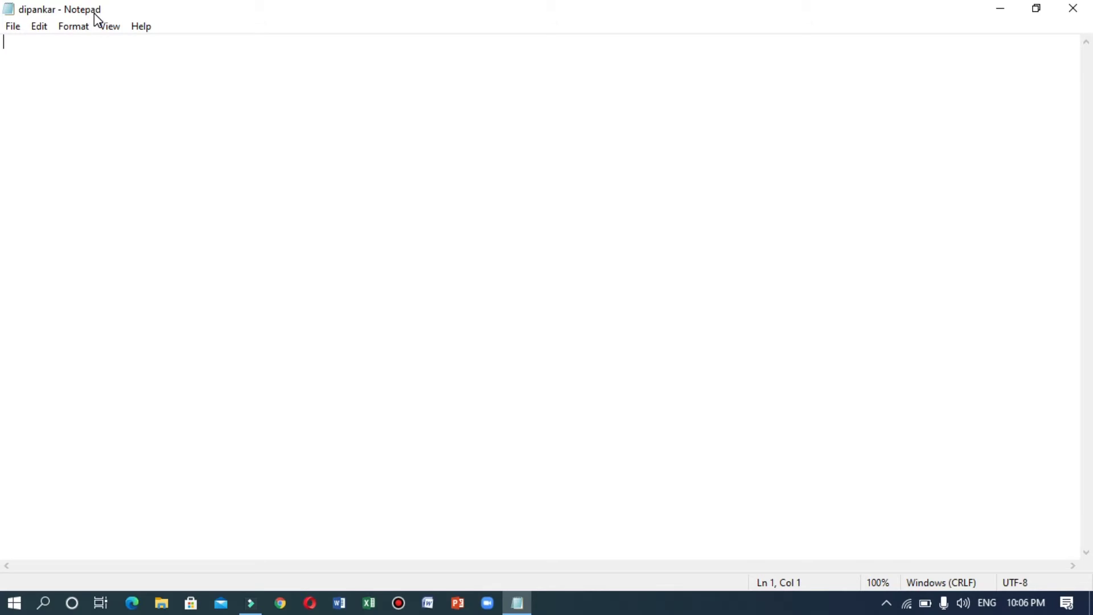
Step: Enter two lines of sample text in the document: "lksfjlfjslkfjklsdjf" and "sdjfk;lsdjfkldj"
left_click_drag(96, 15, 178, 29)
double_click(179, 30)
left_click(174, 194)
type("lksfjlfjslkfjklsdjf")
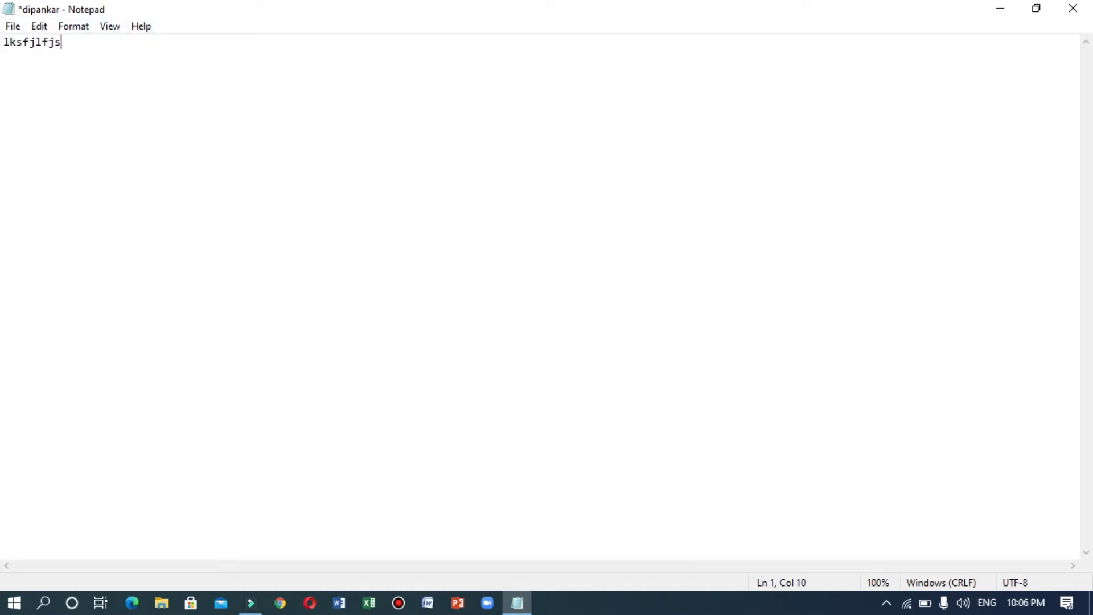
key("Return")
type("sdjfk;lsdjfkldj")
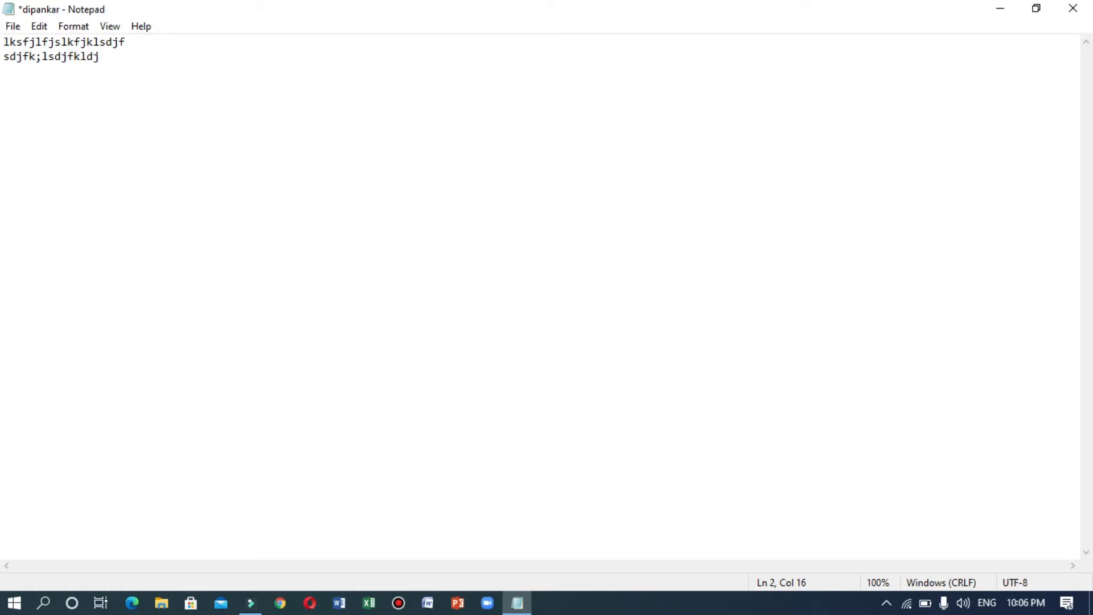
Step: Delete the last four characters of the second line and extend it with about 190 letters "h", beyond the window width
key("BackSpace")
key("BackSpace")
key("BackSpace")
key("BackSpace")
type("hhhhhhhhhhhhhhhhhhh")
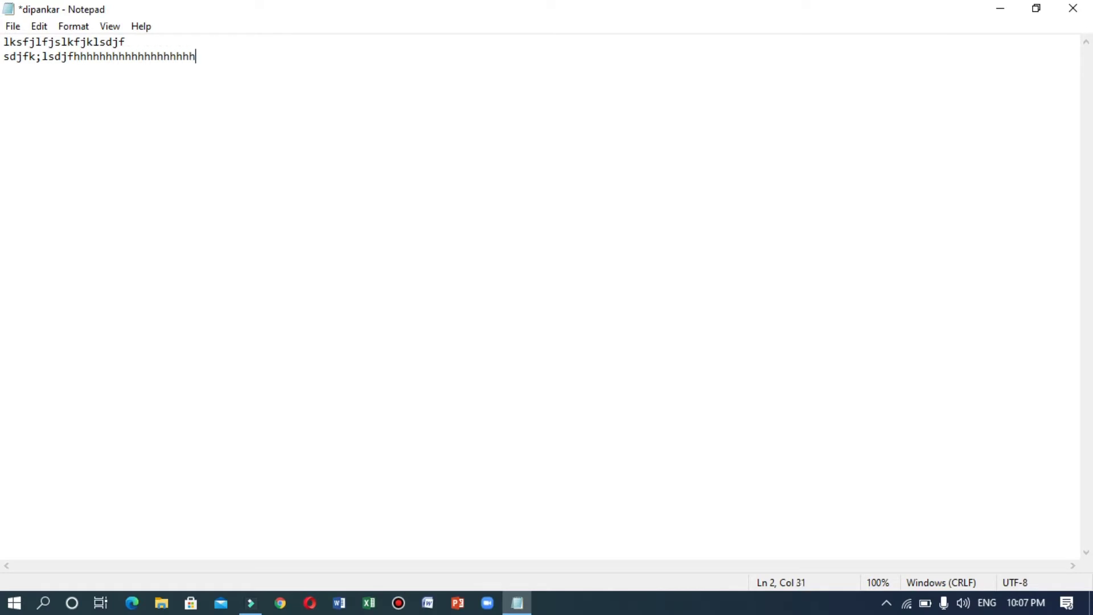
type("hhhhhhhhhhhhhhhhhhhhhhhhhhhhhhhhhhhhhhhhhhhhhhhhhhhhhhhhhhhhhhhhhhhhhhhhhhhhhhhhhhhhhhhhhhhhhhhhh")
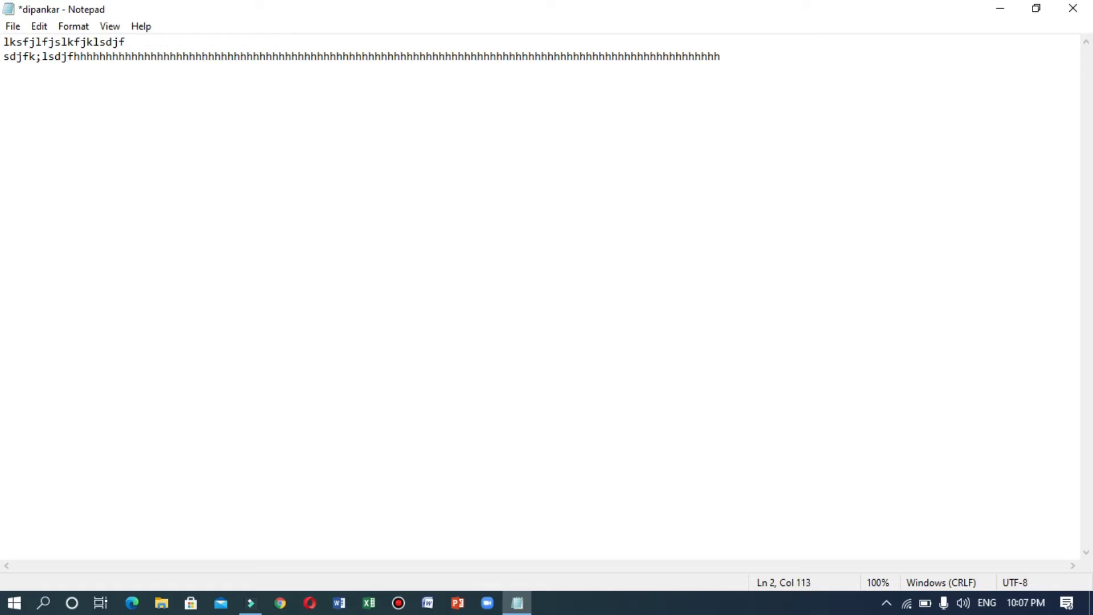
type("hhhhhhhhhhhhhhhhhhhhhhhhhhhhhhhhhhhhhhhhhhhhhhhhhhhhhhhhhhhhhhhhhhhhhhhhhhhhhhhhhhhhhhhhh")
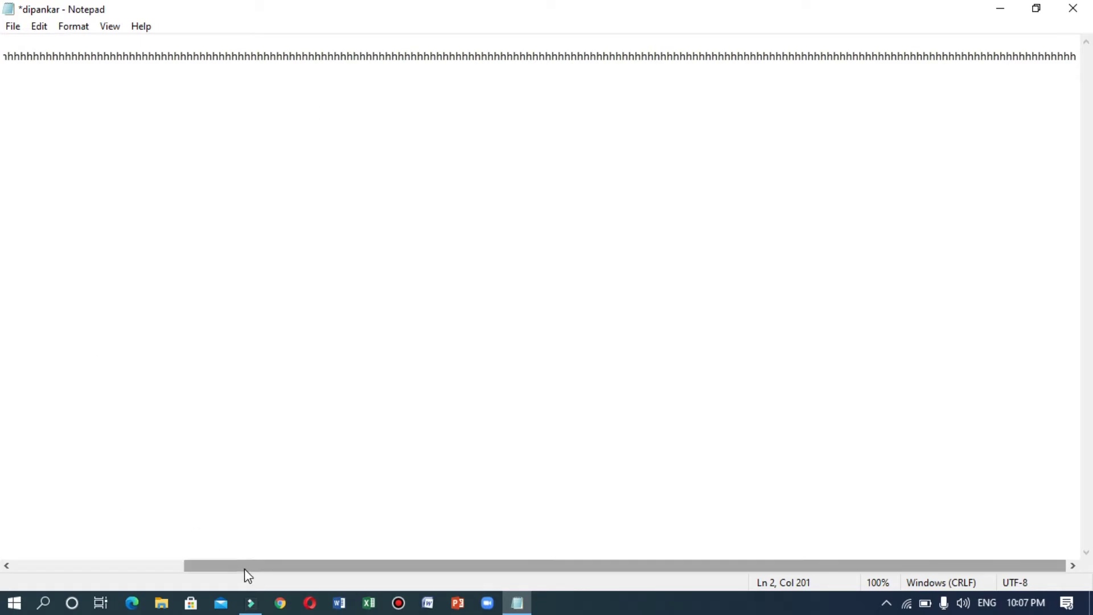
Step: Split the long second line partway through its run of "h" and push the remainder down to line 42 with blank lines
left_click_drag(243, 565, 50, 561)
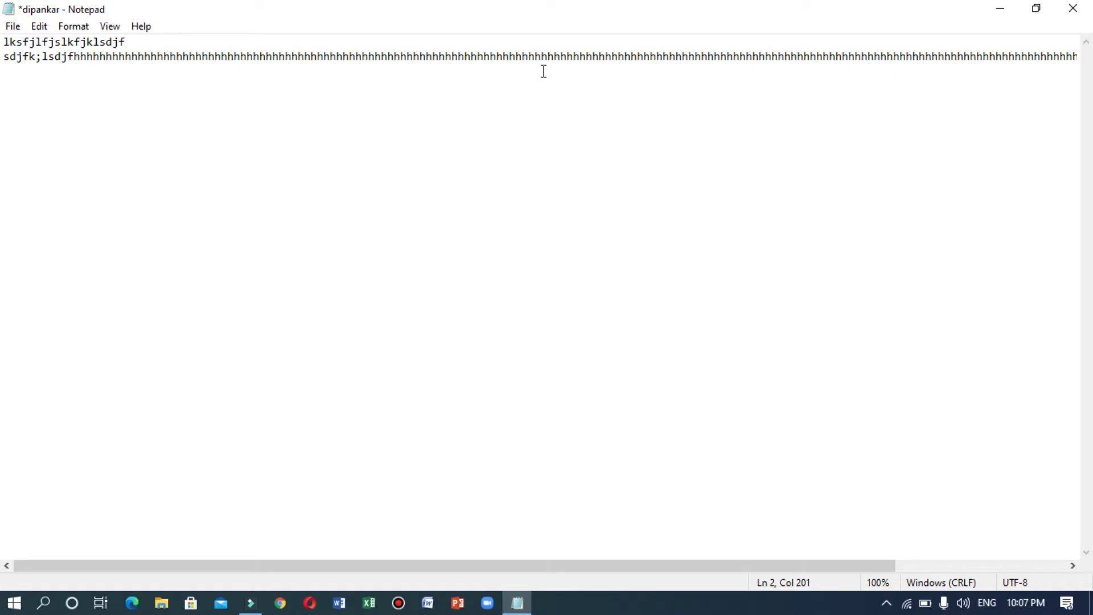
left_click(358, 57)
key("Return")
key("Return")
key("Return")
key("Return")
key("Return")
key("Return")
key("Return")
key("Return")
key("Return")
key("Return")
key("Return")
key("Return")
key("Return")
key("Return")
key("Return")
key("Return")
key("Return")
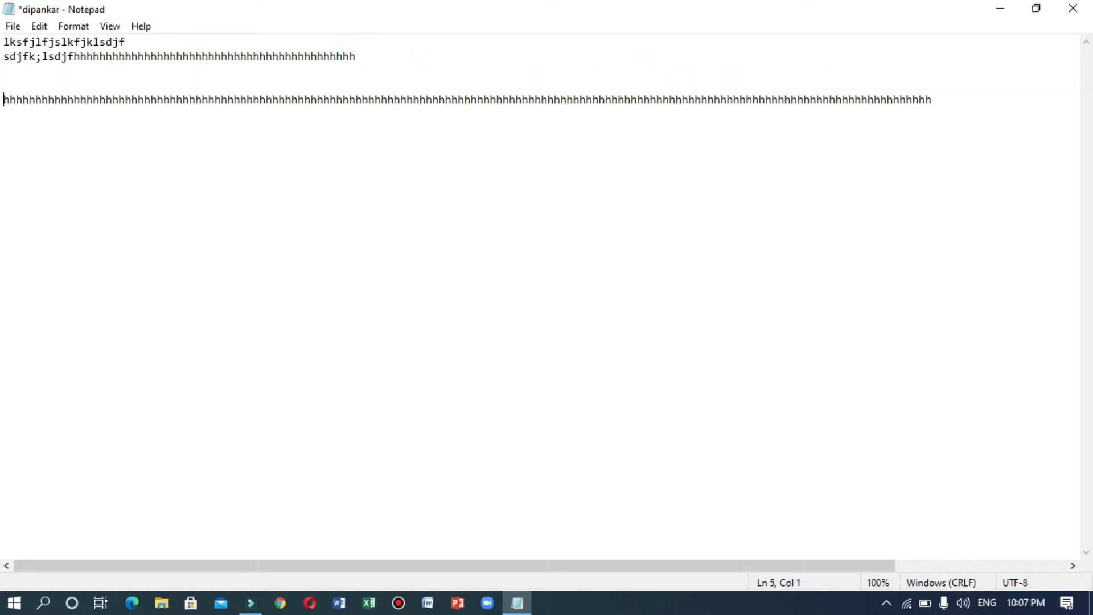
key("Return")
key("Return")
key("Return")
key("Return")
key("Return")
key("Return")
key("Return")
key("Return")
key("Return")
key("Return")
key("Return")
key("Return")
key("Return")
key("Return")
key("Return")
key("Return")
key("Return")
key("Return")
key("Return")
key("Return")
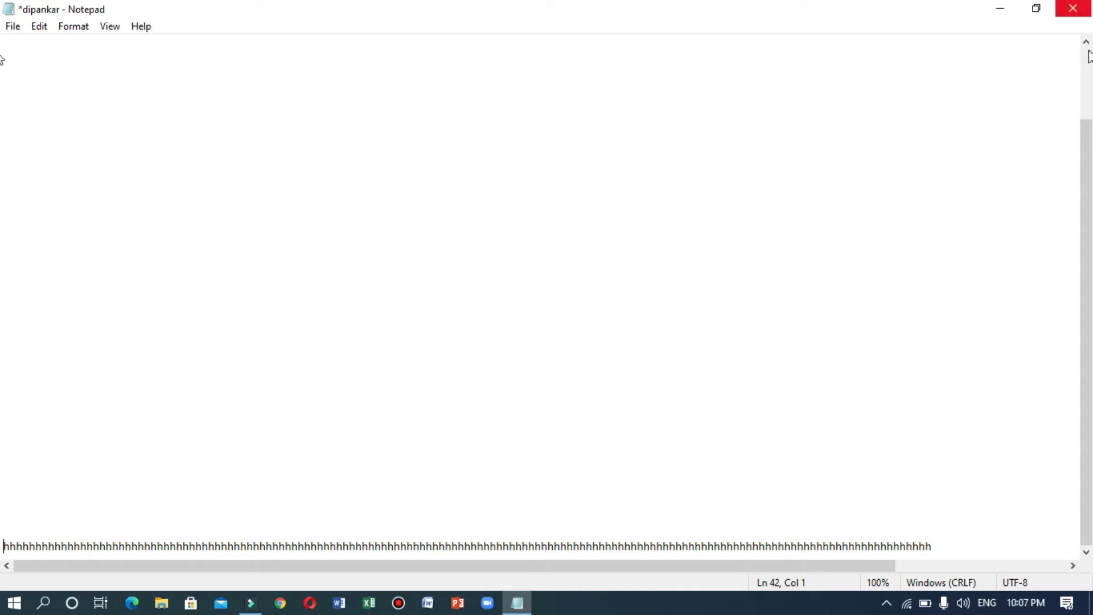
Step: Review the document from its end back to its beginning and place the text cursor on blank line 6
scroll(2, 160, "up", 2)
scroll(2, 182, "down", 2)
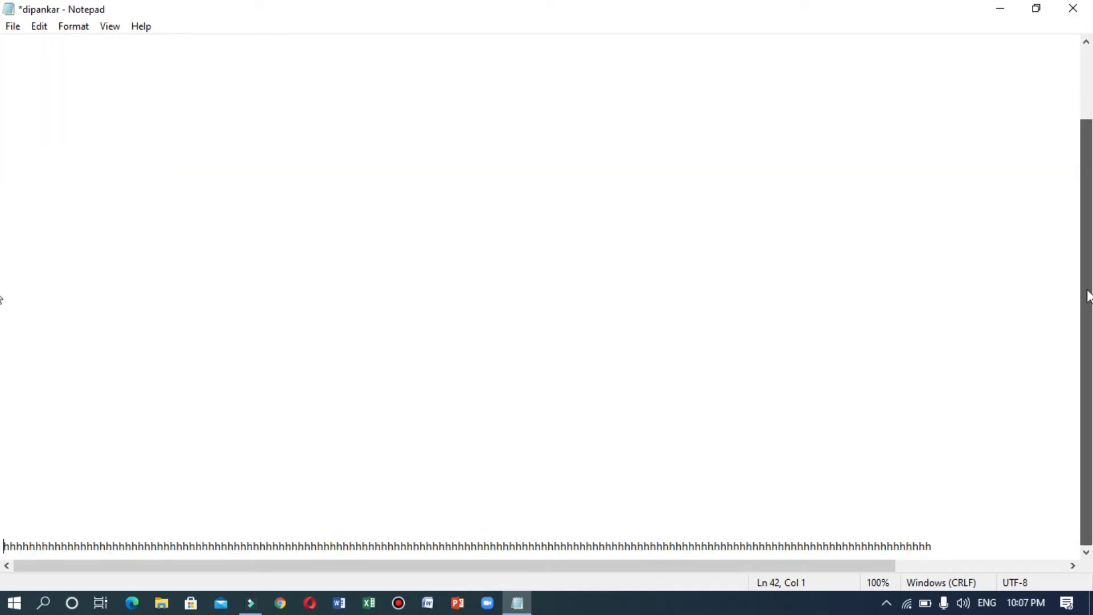
scroll(3, 300, "up", 3)
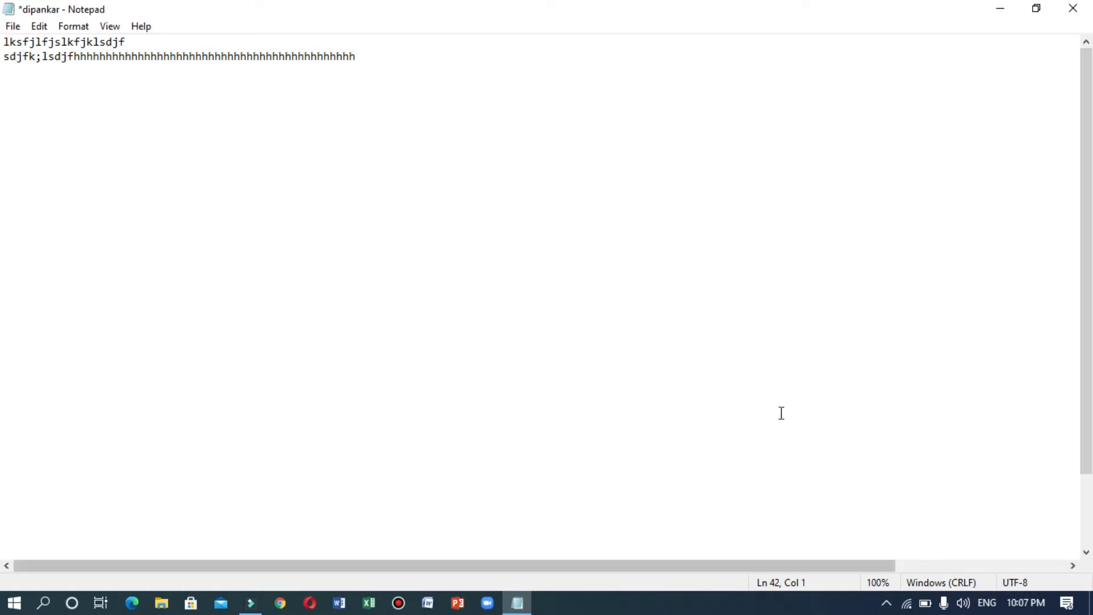
left_click(1, 165)
left_click(53, 114)
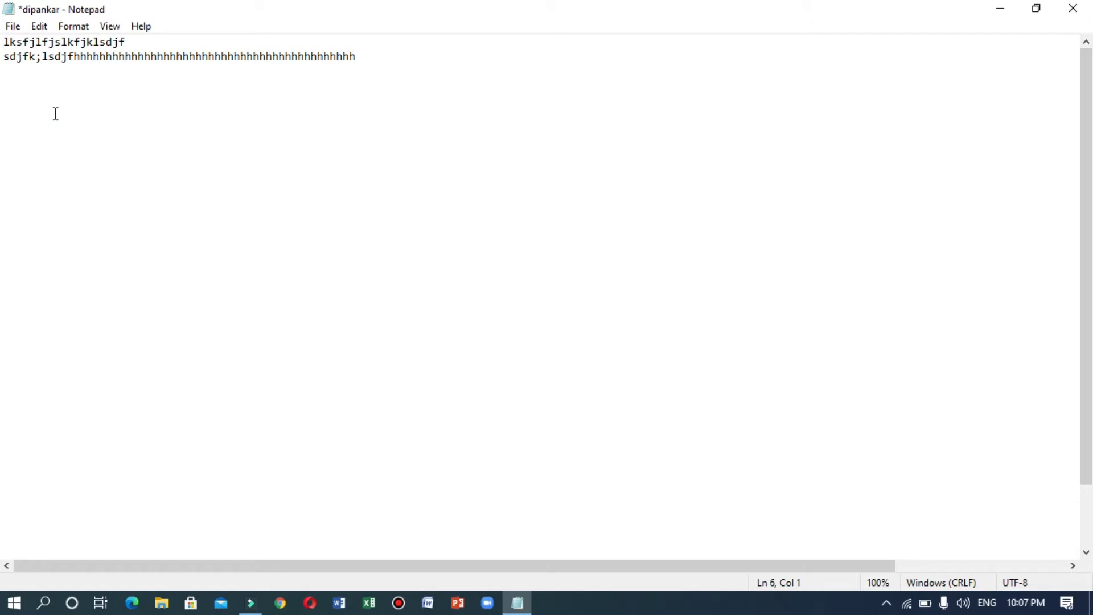
Step: Delete the blank lines after line 6 and the entire run of "h" that follows them
key("Delete")
key("Delete")
key("Delete")
key("Delete")
key("Delete")
key("Delete")
key("Delete")
key("Delete")
key("Delete")
key("Delete")
key("Delete")
key("Delete")
key("Delete")
key("Delete")
key("Delete")
key("Delete")
key("Delete")
key("Delete")
key("Delete")
key("Delete")
key("Delete")
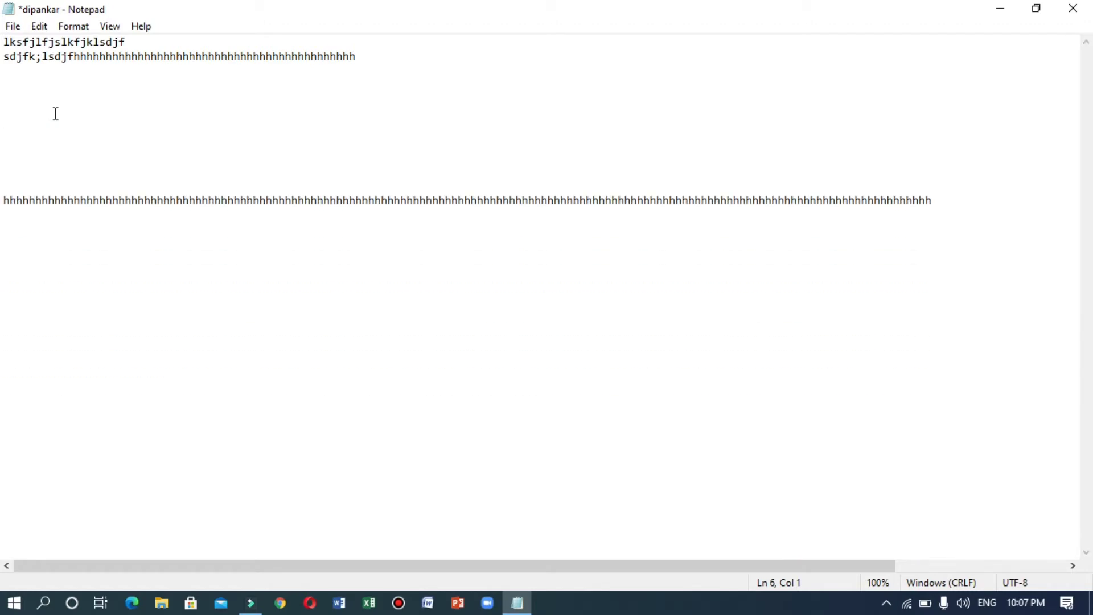
key("Delete")
key("Delete")
key("Delete")
key("Delete")
key("Delete")
key("Delete")
key("Delete")
key("Delete")
key("Delete")
key("Delete")
key("Delete")
key("Delete")
key("Delete")
key("Delete")
key("Delete")
key("Delete")
key("Delete")
key("Delete")
key("Delete")
key("Delete")
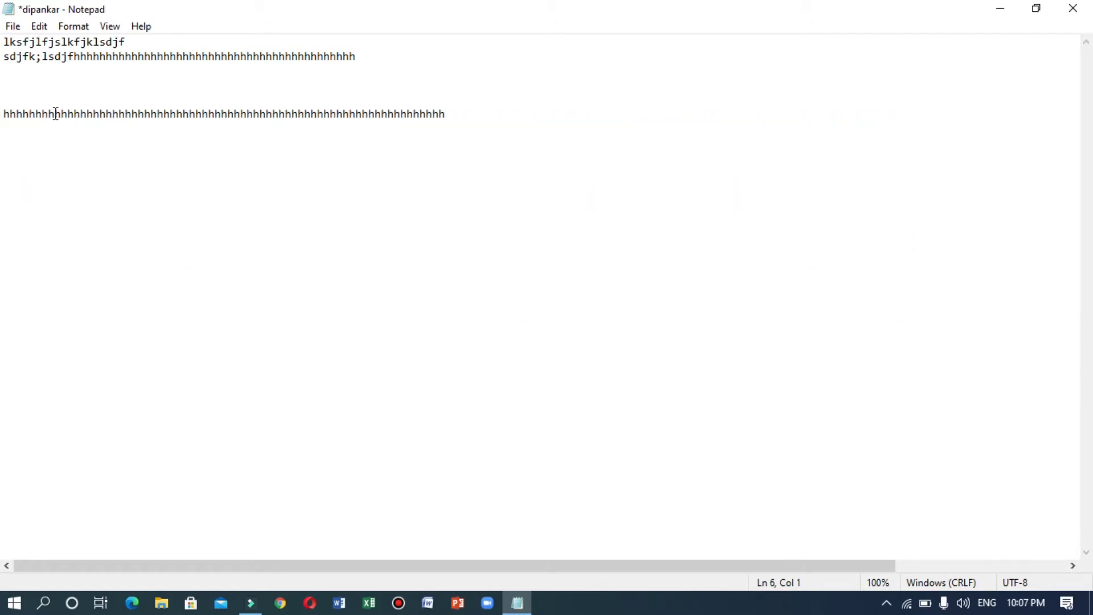
key("Delete")
key("Delete")
key("Delete")
key("Delete")
key("Delete")
key("Delete")
key("Delete")
key("Delete")
key("Delete")
key("Delete")
key("Delete")
key("Delete")
key("Delete")
key("Delete")
key("Delete")
key("Delete")
key("Delete")
key("Delete")
key("Delete")
key("Delete")
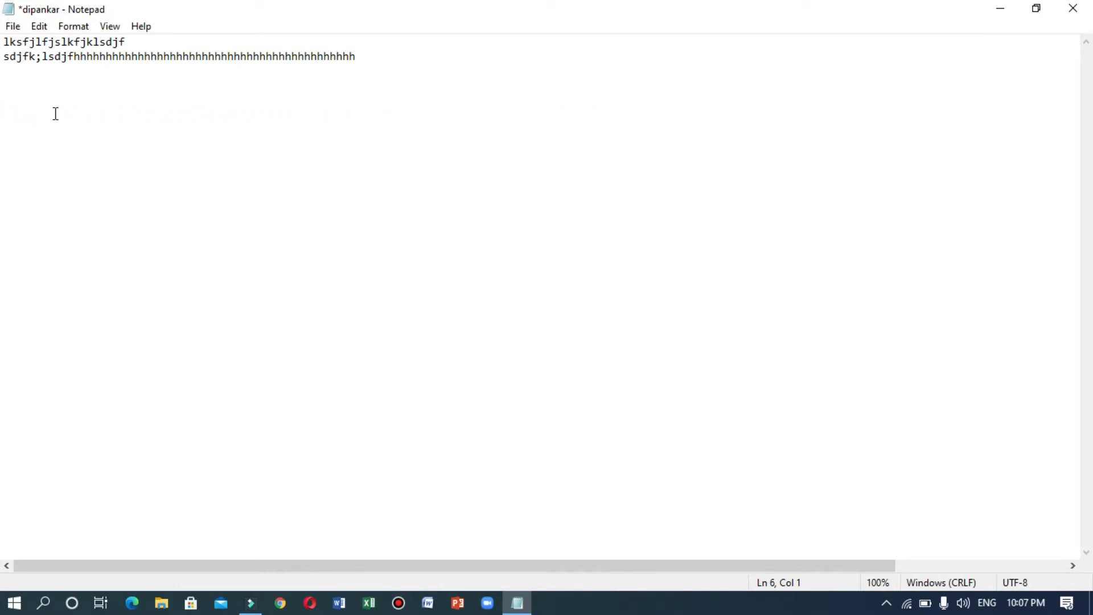
Step: Erase the remaining blank lines and both lines of sample text above them to empty the document
key("BackSpace")
key("BackSpace")
key("BackSpace")
key("BackSpace")
key("BackSpace")
key("BackSpace")
key("BackSpace")
key("BackSpace")
key("BackSpace")
key("BackSpace")
key("BackSpace")
key("BackSpace")
key("BackSpace")
key("BackSpace")
key("BackSpace")
key("BackSpace")
key("BackSpace")
key("BackSpace")
key("BackSpace")
key("BackSpace")
key("BackSpace")
key("BackSpace")
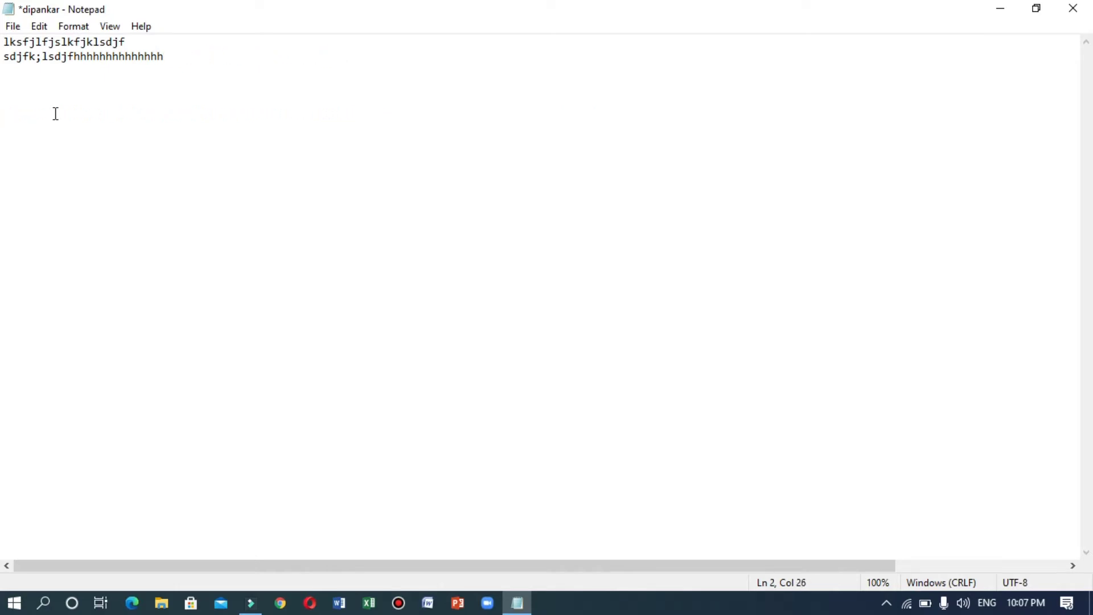
key("BackSpace")
key("BackSpace")
key("BackSpace")
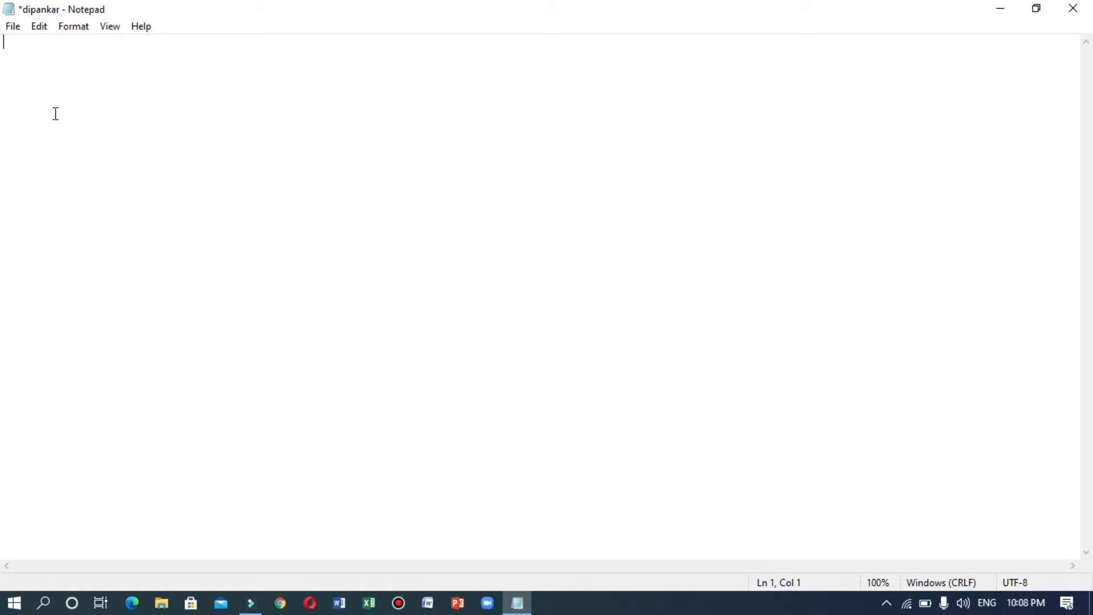
left_click(10, 28)
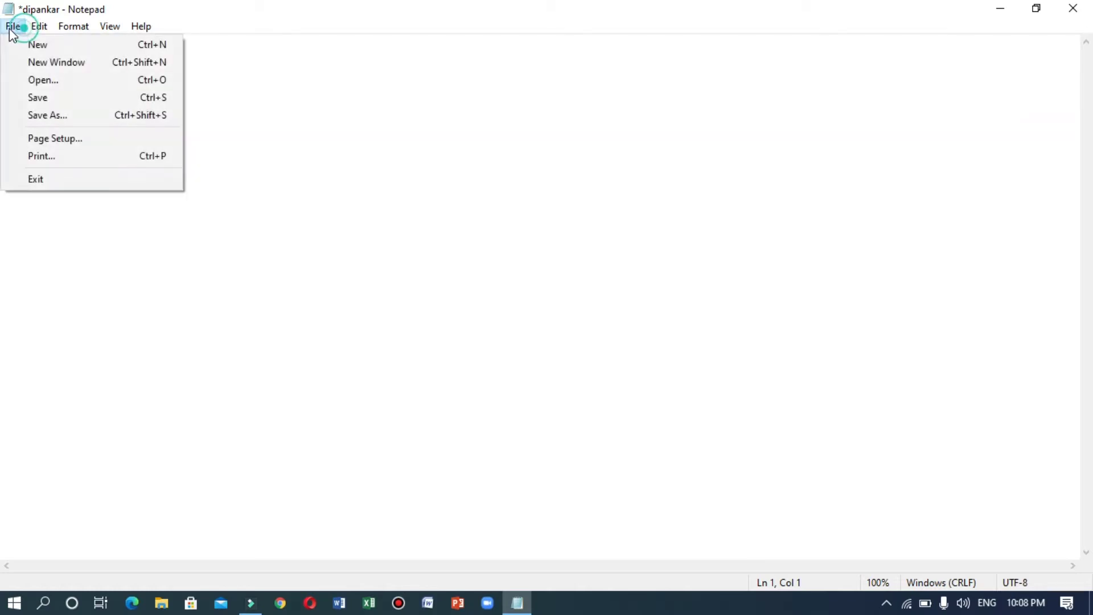
left_click(300, 186)
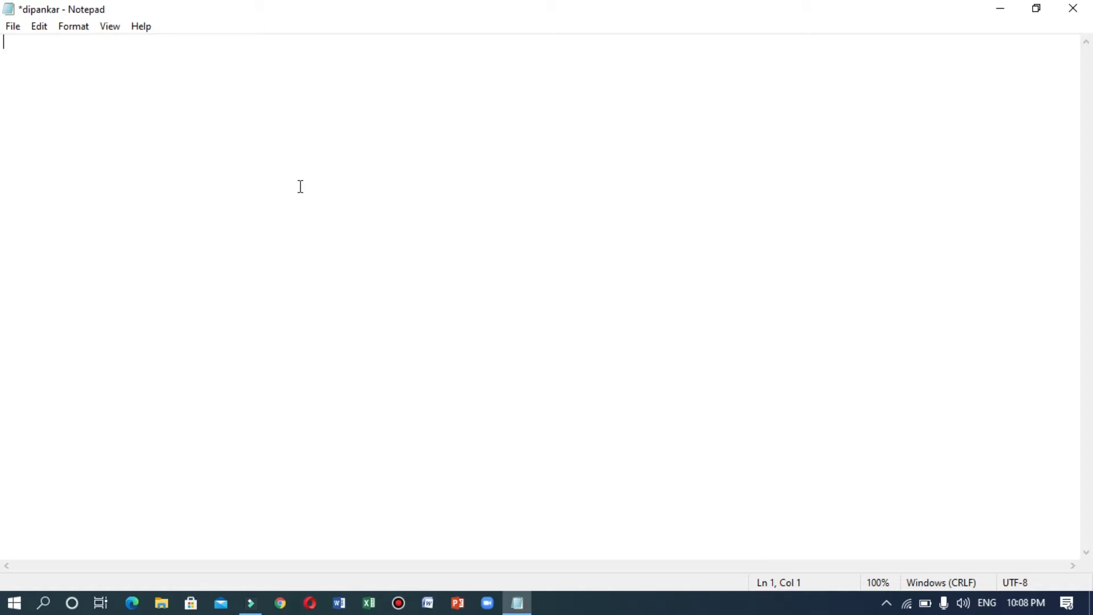
left_click(296, 193)
type("<html>")
key("Return")
type("<body>")
key("Up")
key("Return")
key("Down")
key("Right")
type("/")
key("Delete")
key("Delete")
key("Delete")
key("Delete")
key("Delete")
key("BackSpace")
key("BackSpace")
key("BackSpace")
key("BackSpace")
key("BackSpace")
key("BackSpace")
key("BackSpace")
key("BackSpace")
key("BackSpace")
key("BackSpace")
Step: Enter the sentence "computer is an electrnic device which takes an input process the input and gives the desired output."
type("computer is an electroi")
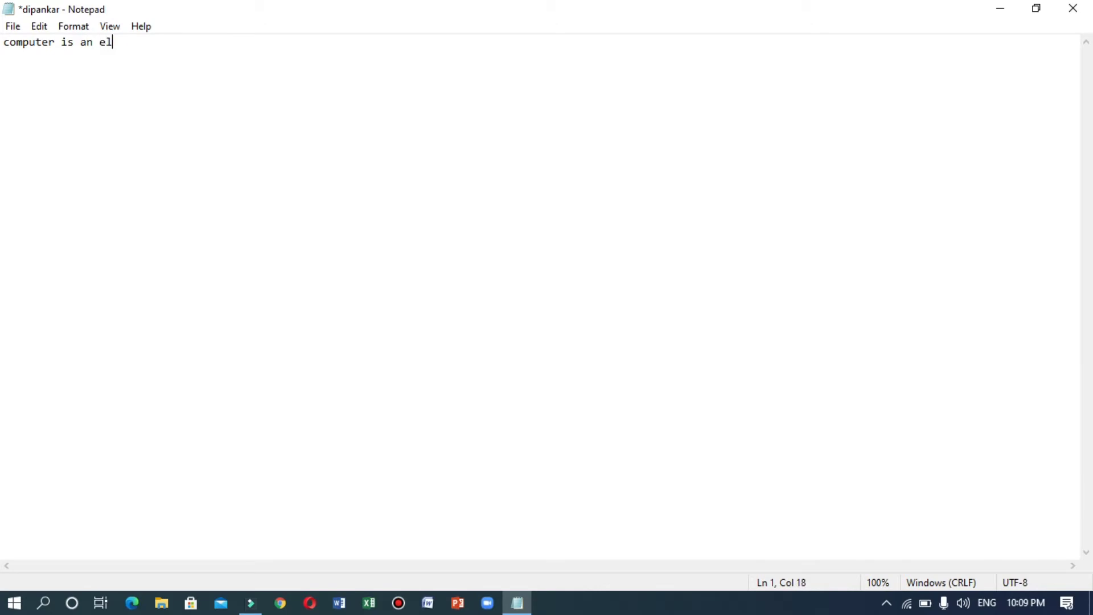
key("BackSpace")
key("BackSpace")
type("nic device ")
type("which takes ")
type("a")
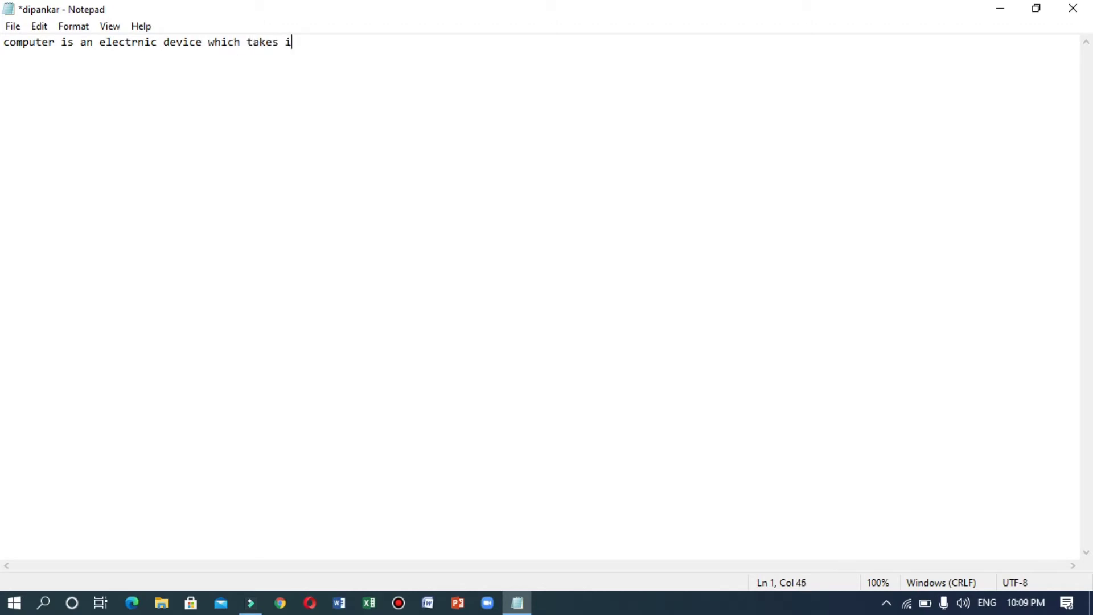
key("BackSpace")
type("an input pro")
key("BackSpace")
type("ocess the input")
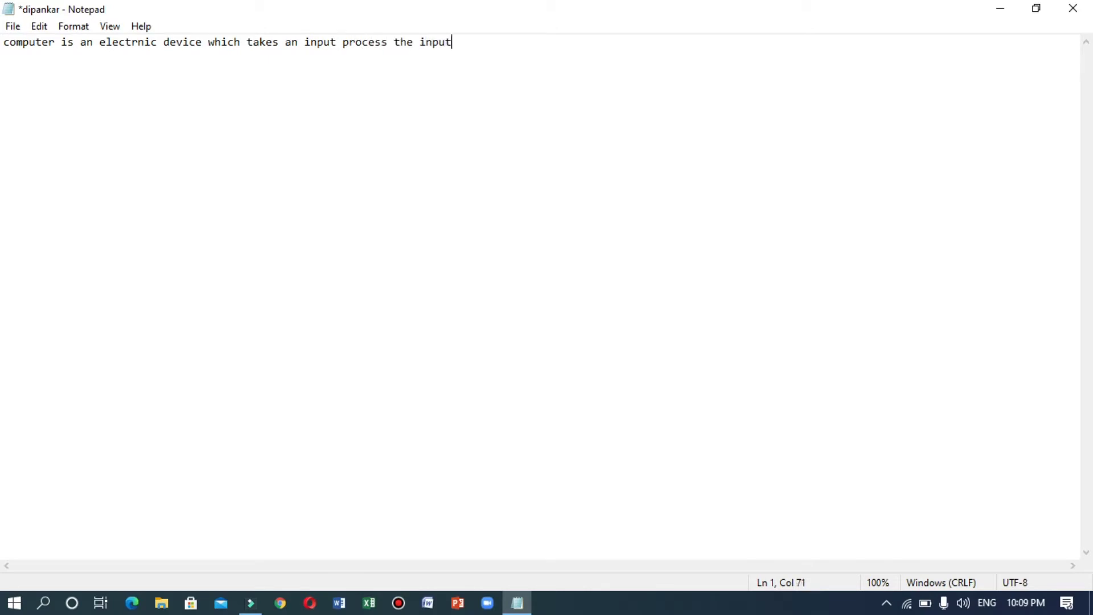
type(" and gives the desired putu")
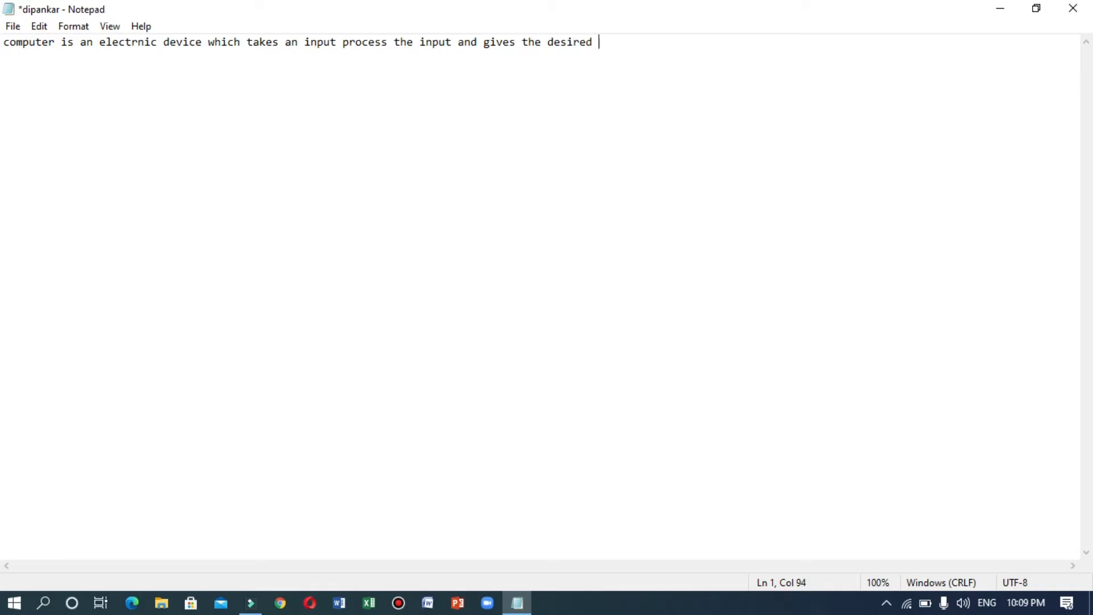
key("BackSpace")
key("BackSpace")
key("BackSpace")
key("BackSpace")
type("output.")
Step: Select the whole sentence from its end back to its beginning and copy it
key("shift+Left")
key("shift+Left")
key("shift+Left")
key("shift+Left")
key("shift+Left")
key("shift+Left")
key("shift+Left")
key("shift+Left")
key("shift+Left")
key("shift+Left")
key("shift+Left")
key("shift+Left")
key("shift+Left")
key("shift+Left")
key("shift+Left")
key("shift+Left")
key("shift+Left")
key("shift+Left")
key("shift+Left")
key("shift+Left")
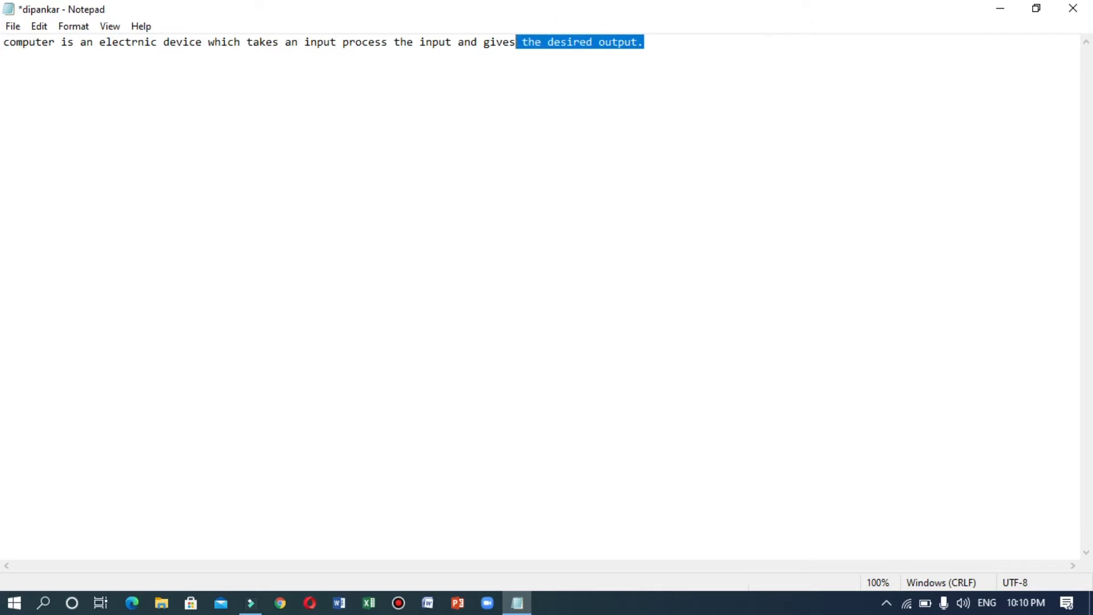
key("shift+Left")
key("shift+Left")
key("shift+Left")
key("shift+Left")
key("shift+Left")
key("shift+Left")
key("shift+Left")
key("shift+Left")
key("shift+Left")
key("shift+Left")
key("shift+Left")
key("shift+Left")
key("shift+Left")
key("shift+Left")
key("shift+Left")
key("shift+Left")
key("shift+Left")
key("shift+Left")
key("shift+Left")
key("shift+Left")
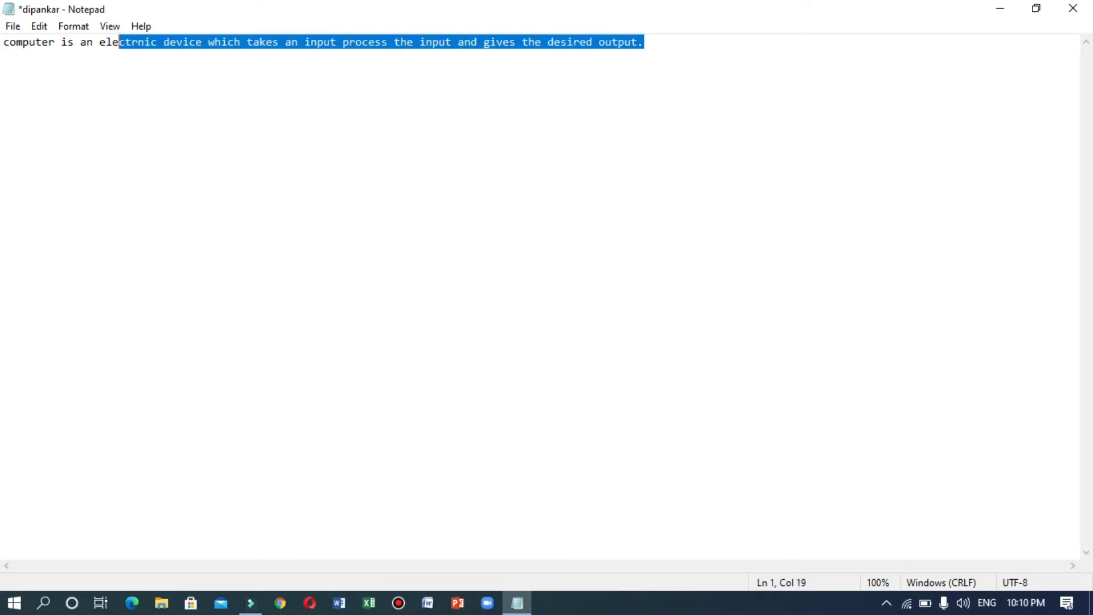
key("shift+Left")
key("shift+Left")
key("shift+Left")
key("shift+Left")
key("shift+Left")
key("shift+Left")
key("shift+Left")
key("shift+Left")
key("shift+Left")
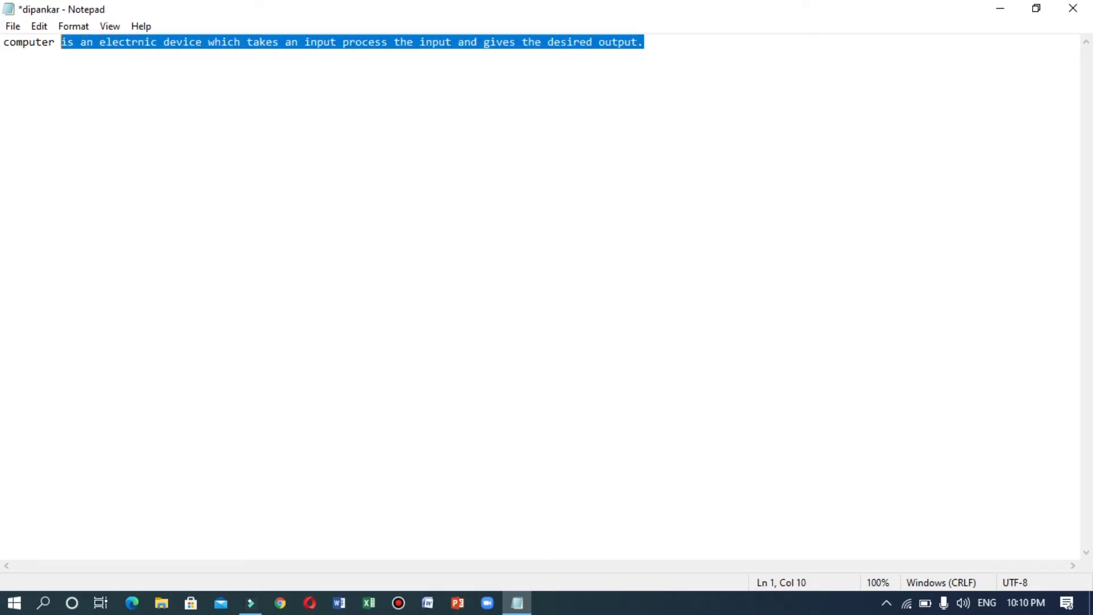
key("shift+Left")
key("shift+Left")
key("shift+Left")
key("shift+Left")
key("shift+Left")
key("shift+Left")
key("ctrl+c")
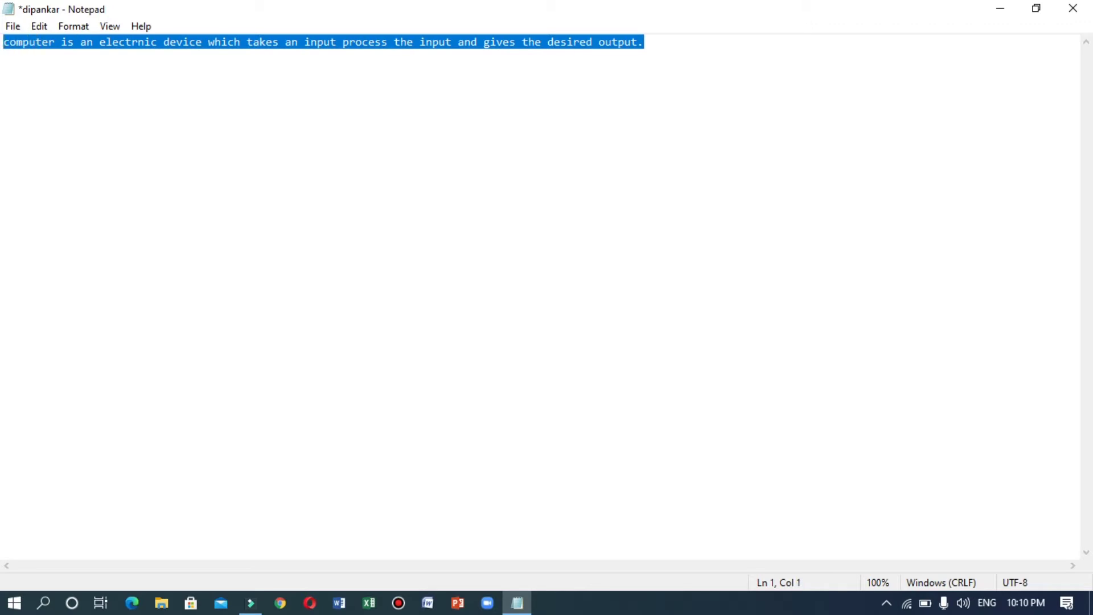
Step: Paste the copied sentence three times in a row on a new line below the original
key("End")
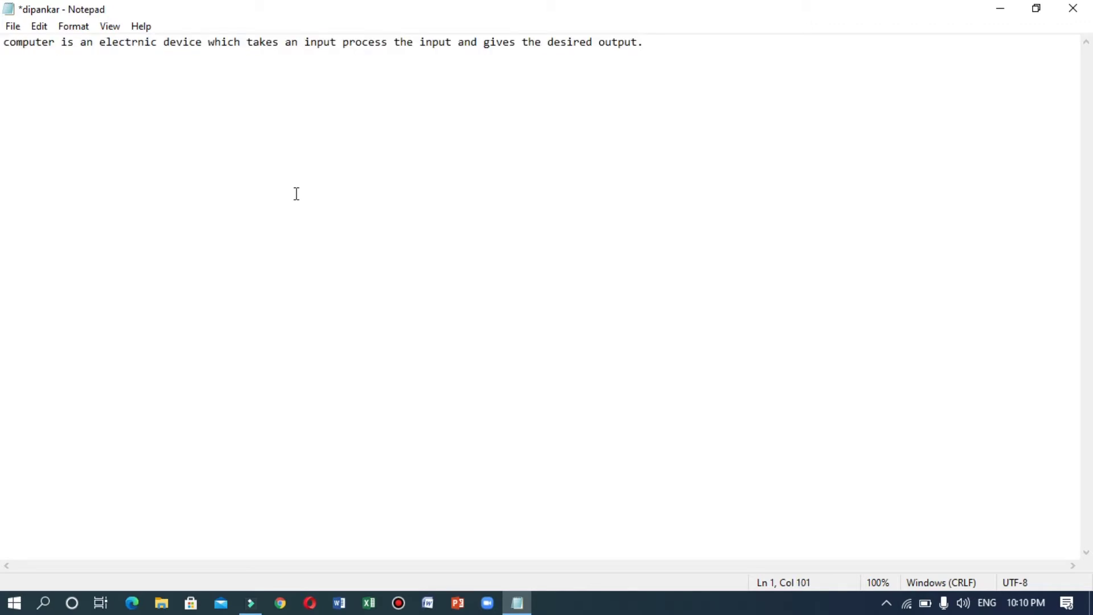
key("Return")
key("ctrl+v")
key("ctrl+v")
key("ctrl+v")
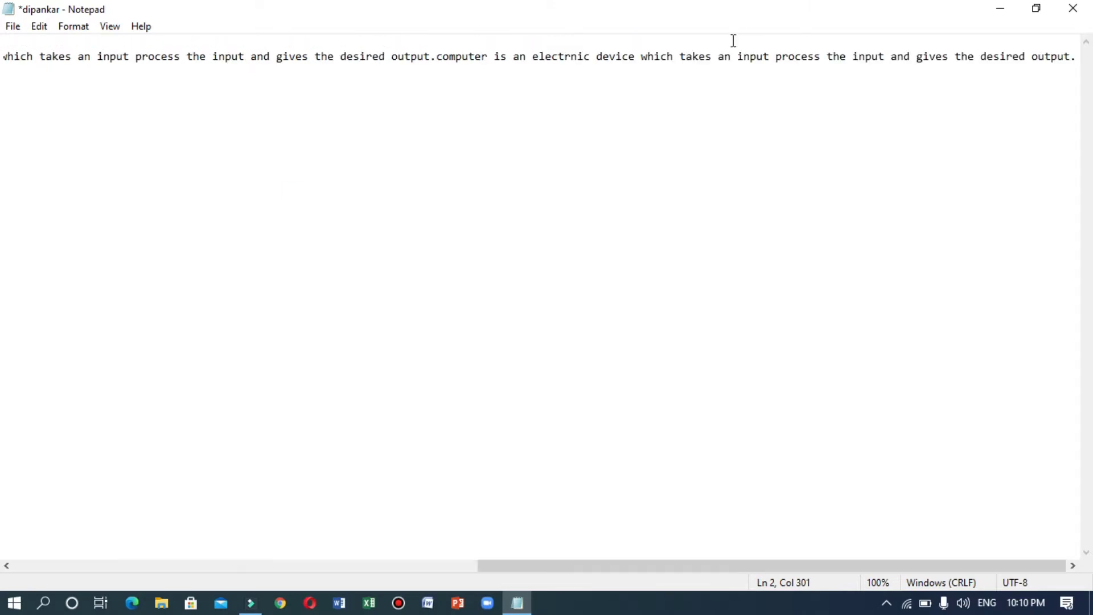
Step: Break the long pasted line before "input process" in its third sentence and before "electrnic" in its second sentence
key("Return")
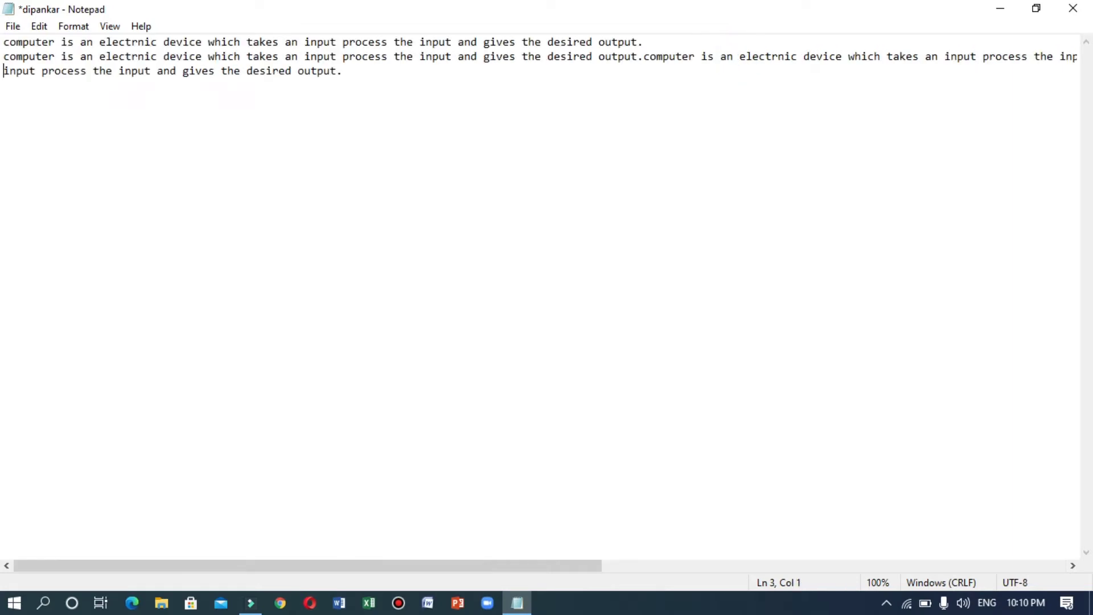
left_click(737, 56)
key("Return")
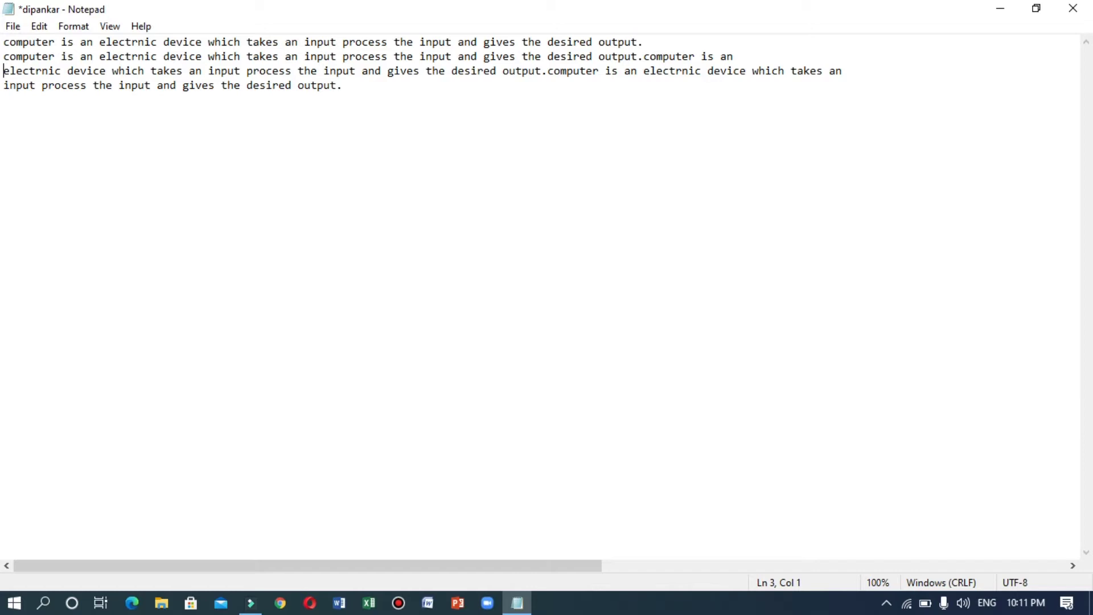
Step: Move the text cursor character by character along the lines and up and down between them
key("Down")
key("Right")
key("Right")
key("Right")
key("Right")
key("Right")
key("Right")
key("Right")
key("Right")
key("Right")
key("Right")
key("Right")
key("Right")
key("Right")
key("Right")
key("Right")
key("Right")
key("Right")
key("Right")
key("Right")
key("Right")
key("Right")
key("Right")
key("Right")
key("Right")
key("Right")
key("Right")
key("Right")
key("Right")
key("Right")
key("Right")
key("Right")
key("Right")
key("Right")
key("Right")
key("Right")
key("Right")
key("Return")
key("Up")
key("Up")
key("Right")
key("Up")
key("Right")
key("Right")
key("Right")
key("Right")
key("Right")
key("Right")
key("Right")
key("Right")
key("Right")
key("Right")
key("Right")
key("Right")
key("Right")
key("Right")
key("Right")
key("Right")
key("Right")
key("Right")
key("Right")
key("Right")
key("Right")
key("Up")
key("Right")
key("Right")
key("Right")
key("Right")
key("Right")
key("Right")
key("Right")
key("Right")
key("Right")
key("Right")
key("Right")
key("Right")
key("Right")
key("Right")
key("Right")
key("Right")
key("Right")
key("Right")
key("Right")
key("Right")
key("Right")
key("Right")
key("Right")
key("Right")
key("Right")
key("Right")
key("Right")
key("Right")
key("Right")
key("Right")
key("Right")
key("Right")
Step: Insert the word "on" between "which" and "takes" in the second line
key("Down")
key("Left")
key("Left")
key("Left")
key("Left")
key("Up")
key("Left")
key("Left")
key("Left")
key("Left")
key("Left")
key("Left")
key("Left")
key("Left")
key("Left")
key("Left")
key("Left")
key("Left")
type("on")
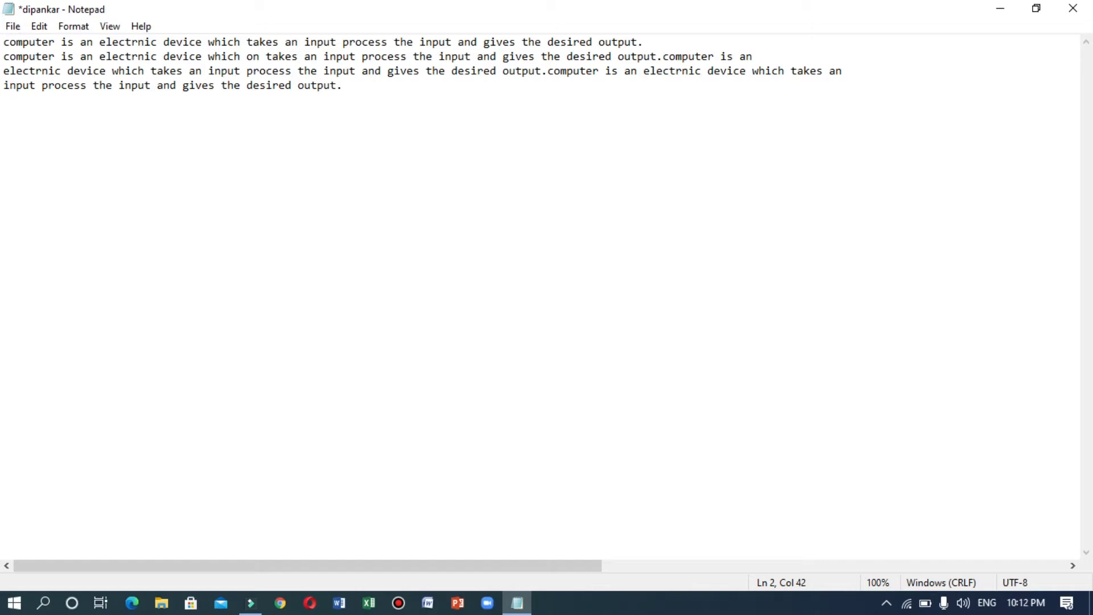
Step: Break the second line before "gives the desired output" so that the rest starts on a new line
key("Right")
key("Right")
key("Right")
key("Right")
key("Right")
key("Right")
key("Right")
key("Right")
key("Right")
key("Right")
key("Right")
key("Right")
key("Right")
key("Right")
key("Right")
key("Right")
key("Right")
key("Right")
key("Right")
key("Right")
key("Right")
key("Right")
key("Return")
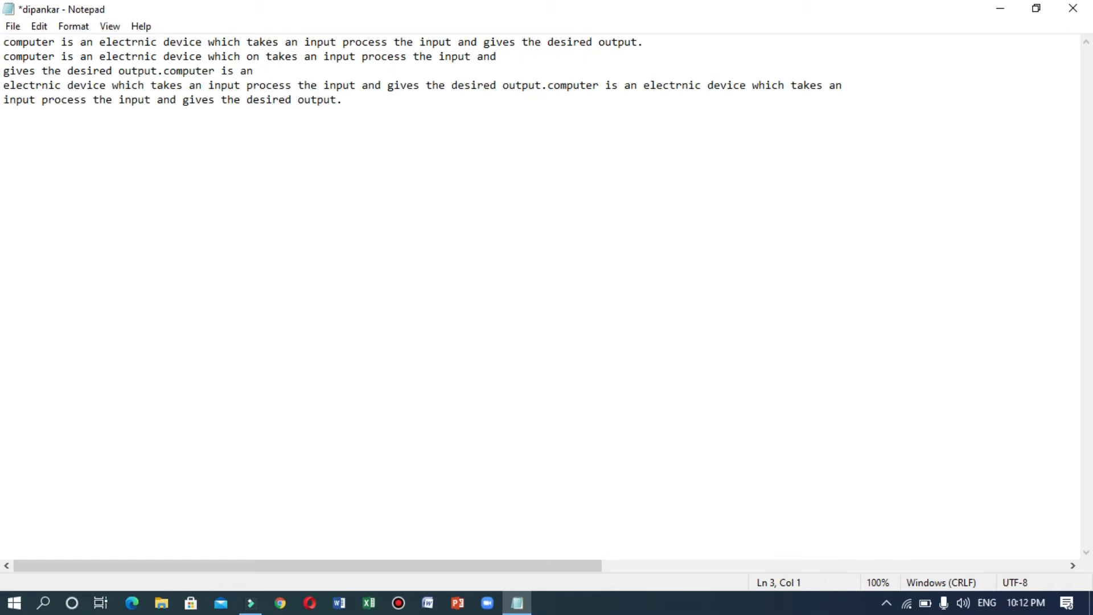
Step: Break the third line after "gives the" so that "desired output" starts a new line
key("Right")
key("Right")
key("Right")
key("Right")
key("Right")
key("Right")
key("Right")
key("Right")
key("Right")
key("Right")
key("Return")
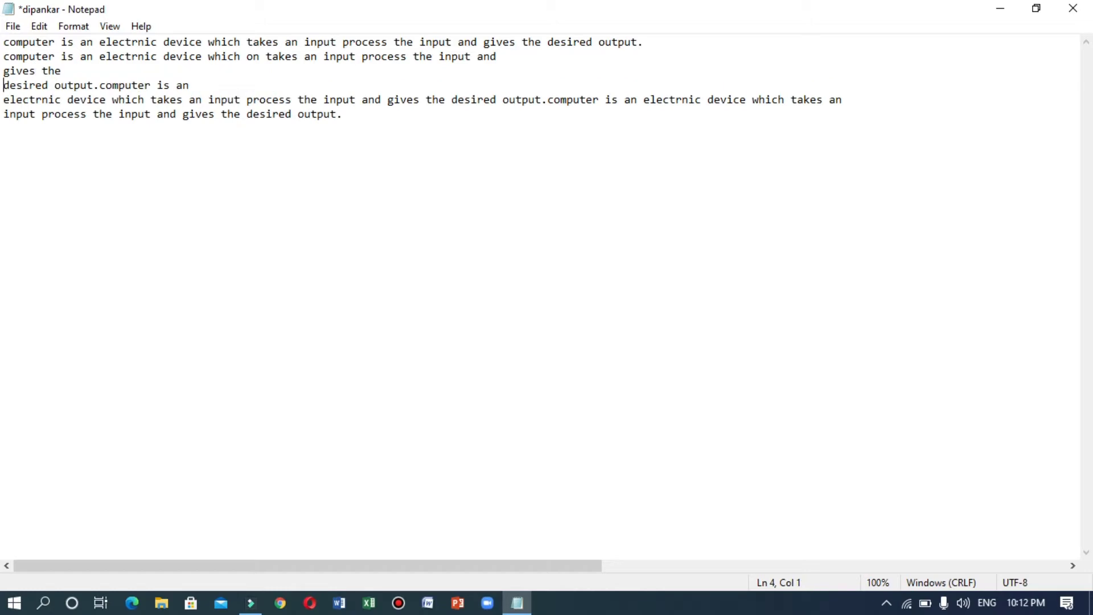
Step: Break the fourth line after "desired output." so that "computer is an" starts a new line
key("Right")
key("Right")
key("Right")
key("Right")
key("Right")
key("Right")
key("Right")
key("Right")
key("Right")
key("Right")
key("Right")
key("Right")
key("Right")
key("Right")
key("Return")
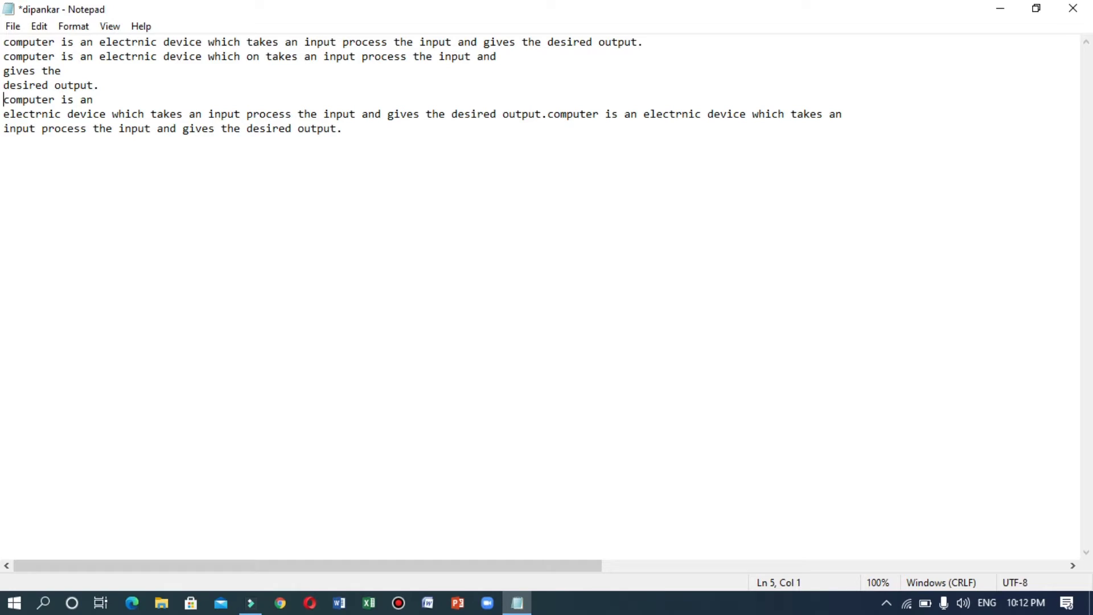
Step: Join the "desired output." line back onto the end of the third line, after "gives the"
key("Up")
key("Up")
key("Up")
key("Down")
key("Right")
key("Right")
key("Right")
key("Right")
key("Right")
key("Right")
key("Right")
key("Right")
key("Right")
key("Delete")
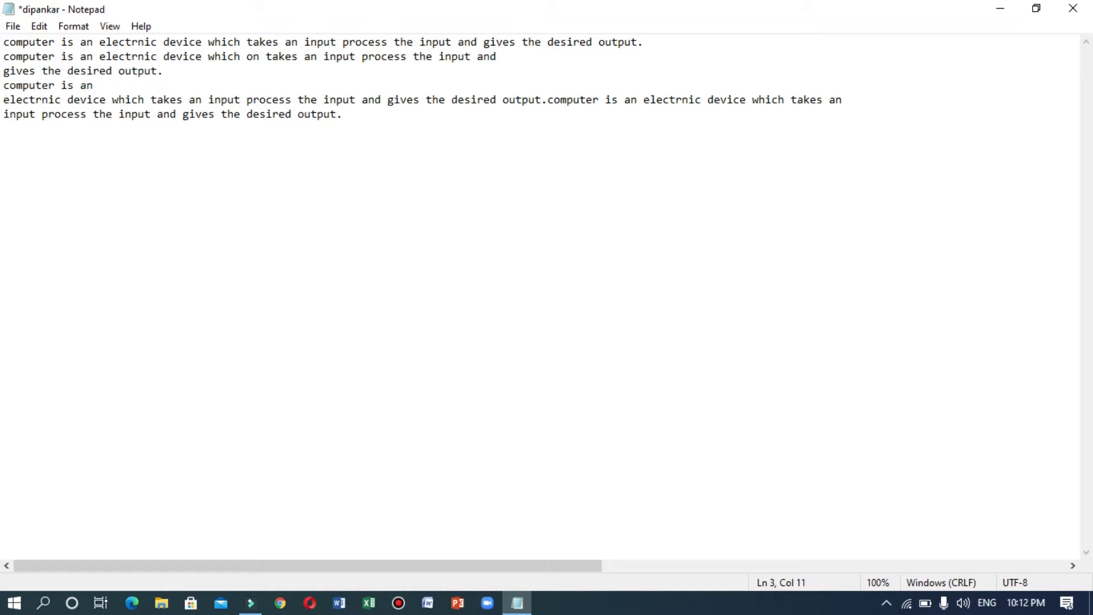
Step: Join the "computer is an" line onto the end of the third line, with a space after "output."
key("Right")
key("Right")
key("Right")
key("Right")
key("Right")
key("Right")
key("Right")
key("Right")
key("Right")
key("Right")
key("Right")
key("Right")
key("Right")
key("Right")
key("Right")
key("Right")
key("Delete")
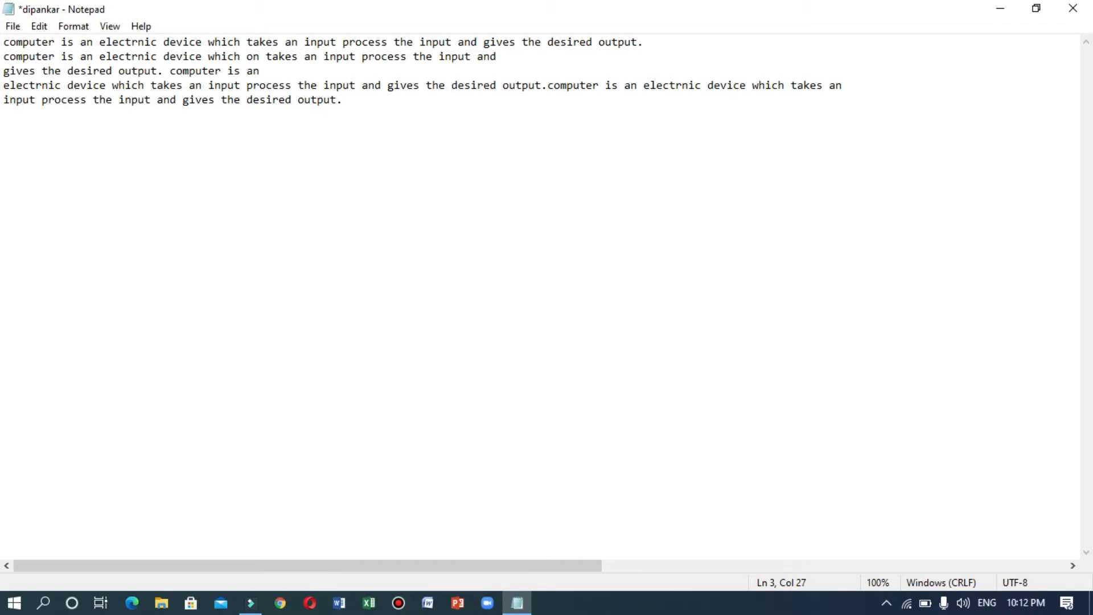
Step: Join the "electrnic device" line onto the third line after "computer is an" and break it off again
key("Right")
key("Right")
key("Right")
key("Right")
key("Right")
key("Right")
key("Right")
key("Right")
key("Right")
key("Right")
key("Right")
key("Right")
key("Right")
key("Right")
key("Right")
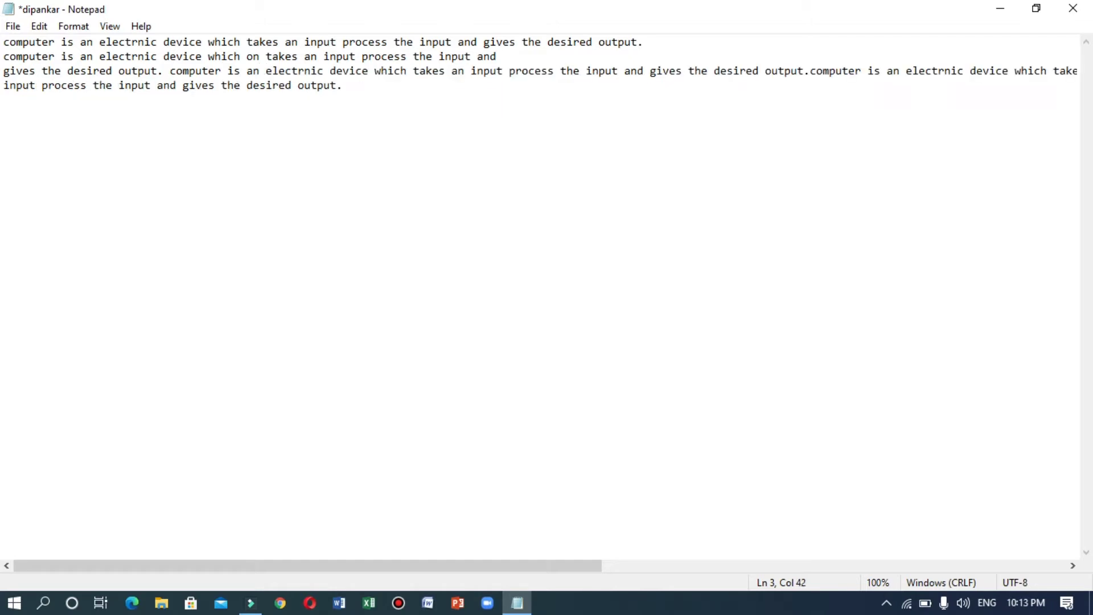
key("Right")
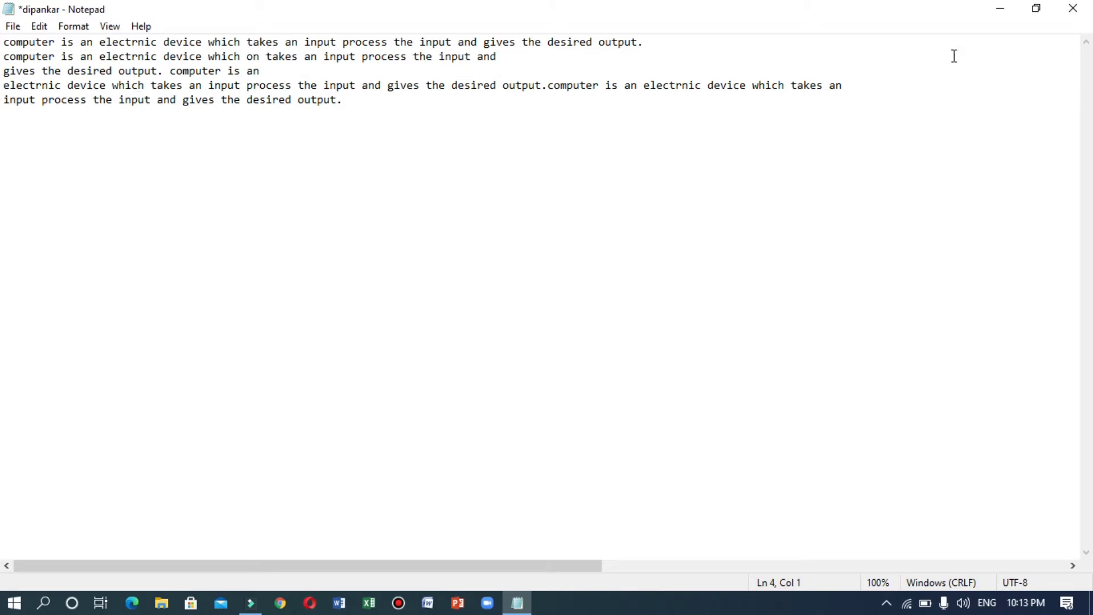
Step: Insert a wide gap of spaces between "process the" and "input" in the fourth line
left_click(321, 85)
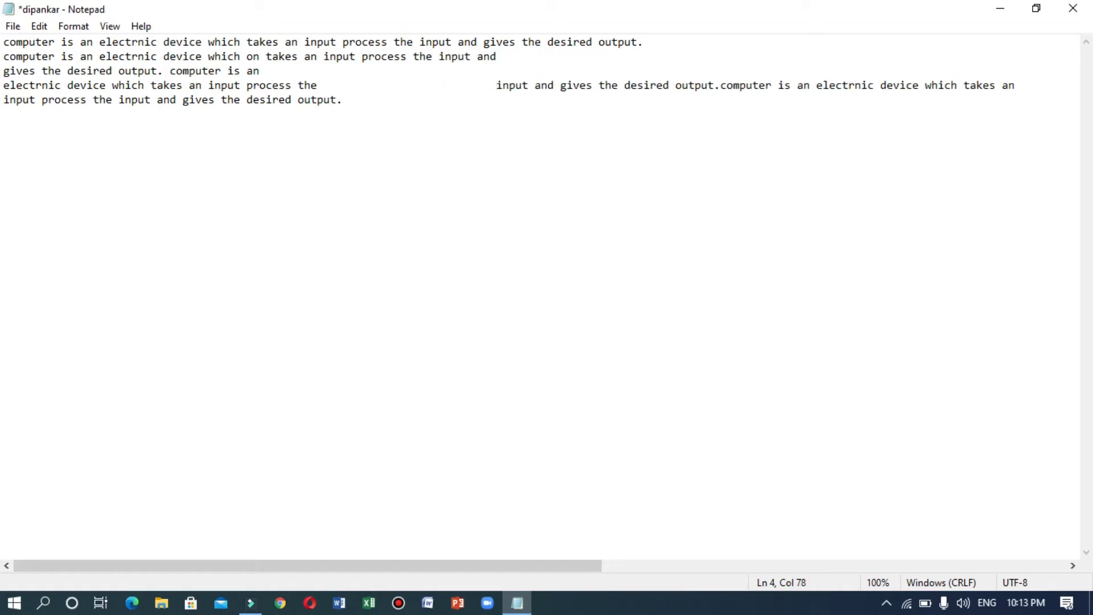
Step: Move the text cursor back through the gap in the fourth line and up and down between neighbouring lines
key("Left")
key("Left")
key("Left")
key("Left")
key("Left")
key("Left")
key("Left")
key("Left")
key("Left")
key("Left")
key("Left")
key("Left")
key("Left")
key("Left")
key("Left")
key("Left")
key("Left")
key("Left")
key("Left")
key("Left")
key("Left")
key("Left")
key("Down")
key("Up")
key("Down")
key("Up")
key("Down")
key("Up")
key("Left")
key("Left")
key("Left")
key("Left")
key("Left")
key("Left")
key("Left")
key("Down")
key("Down")
key("Up")
key("Up")
key("Left")
key("Left")
key("Down")
key("Down")
key("Down")
key("Up")
key("Left")
key("Down")
key("Left")
key("shift+F10")
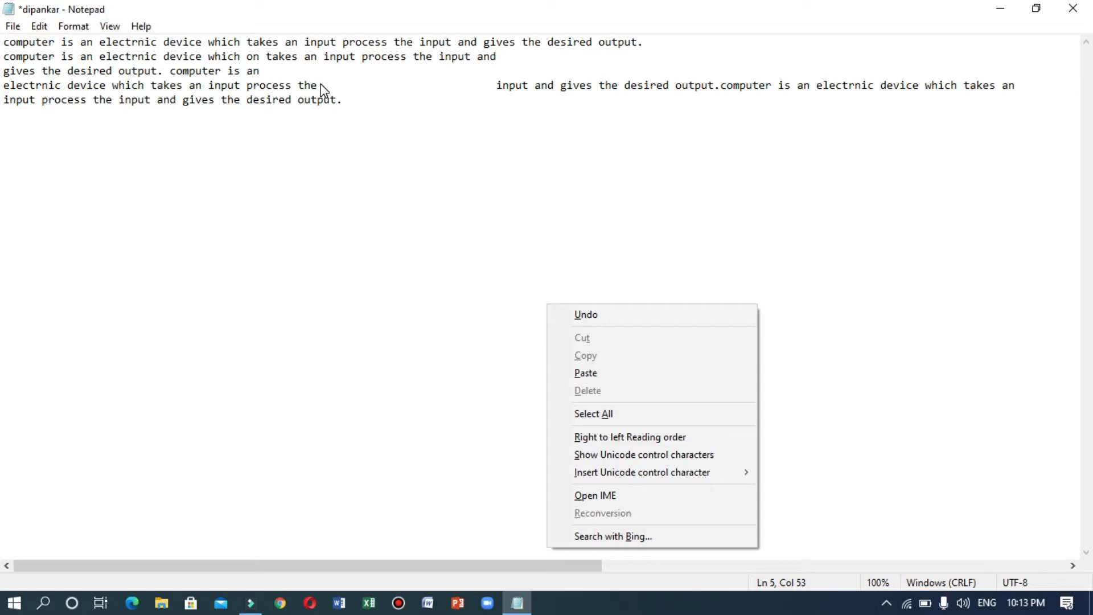
key("Escape")
Step: Break the last line after "gives the" so that "desired output." starts a new line
key("Left")
key("Left")
key("Left")
key("Left")
key("Left")
key("Left")
key("Left")
key("Left")
key("Left")
key("Left")
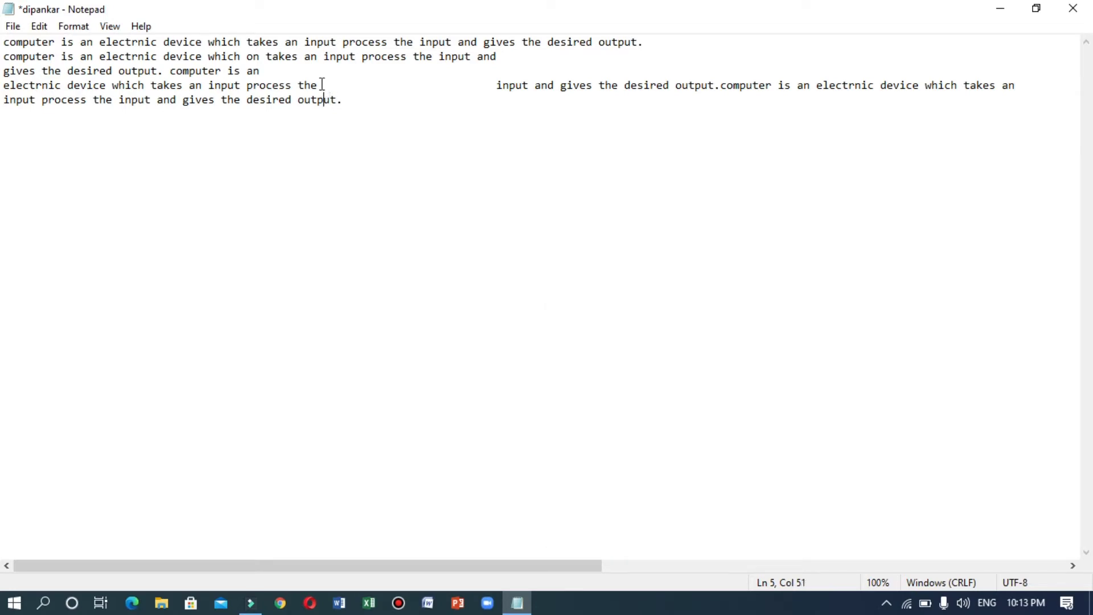
key("Left")
key("Left")
key("Left")
key("Left")
key("Return")
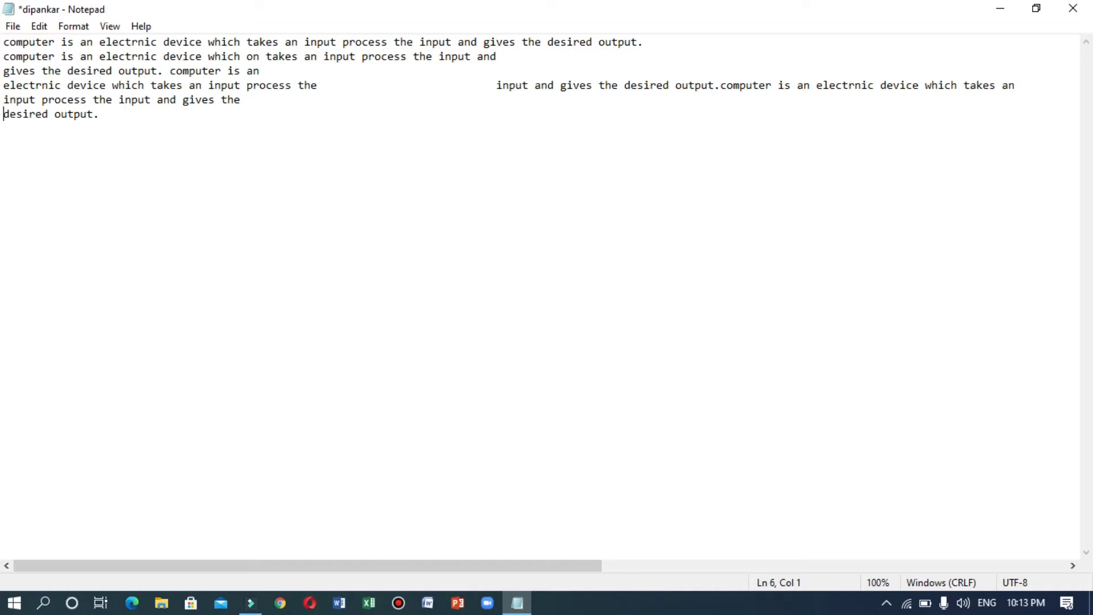
Step: Rejoin "desired output." to the end of the fifth line by removing the line break before it
left_click(241, 99)
key("Down")
key("Left")
key("Left")
key("Left")
key("Left")
key("Left")
key("Left")
key("Left")
key("Left")
key("Left")
key("Left")
key("Left")
key("Left")
key("Left")
key("Left")
key("Left")
key("BackSpace")
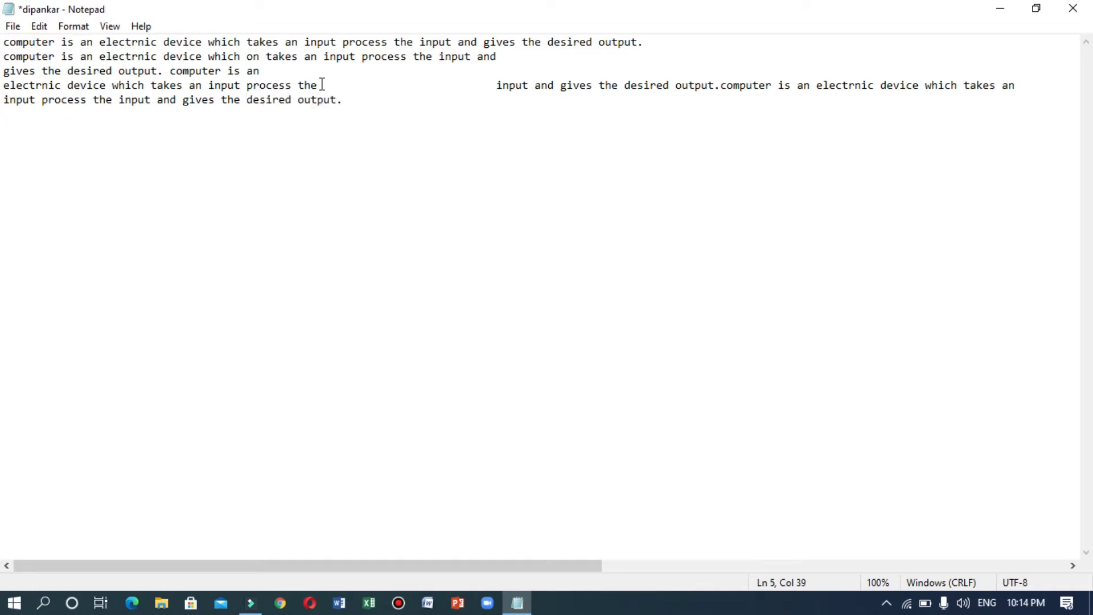
Step: Delete ten spaces forward from the middle of the wide gap between "process the" and "input" in the fourth line
key("Home")
key("Right")
key("Right")
key("Up")
key("Right")
key("Right")
key("Right")
key("Right")
key("Right")
key("Right")
key("Right")
key("Right")
key("Right")
key("Right")
key("Right")
key("Right")
key("Right")
key("Right")
key("Right")
key("Right")
key("Right")
key("Right")
key("Right")
key("Right")
key("Right")
key("Right")
key("Right")
key("Right")
key("Right")
key("Right")
key("Right")
key("Right")
key("Right")
key("Right")
key("Right")
key("Right")
key("Right")
key("Right")
key("Right")
key("Right")
key("Right")
key("Right")
key("Right")
key("Right")
key("Right")
key("Right")
key("Right")
key("Right")
key("Right")
key("Right")
key("Delete")
key("Delete")
key("Delete")
key("Delete")
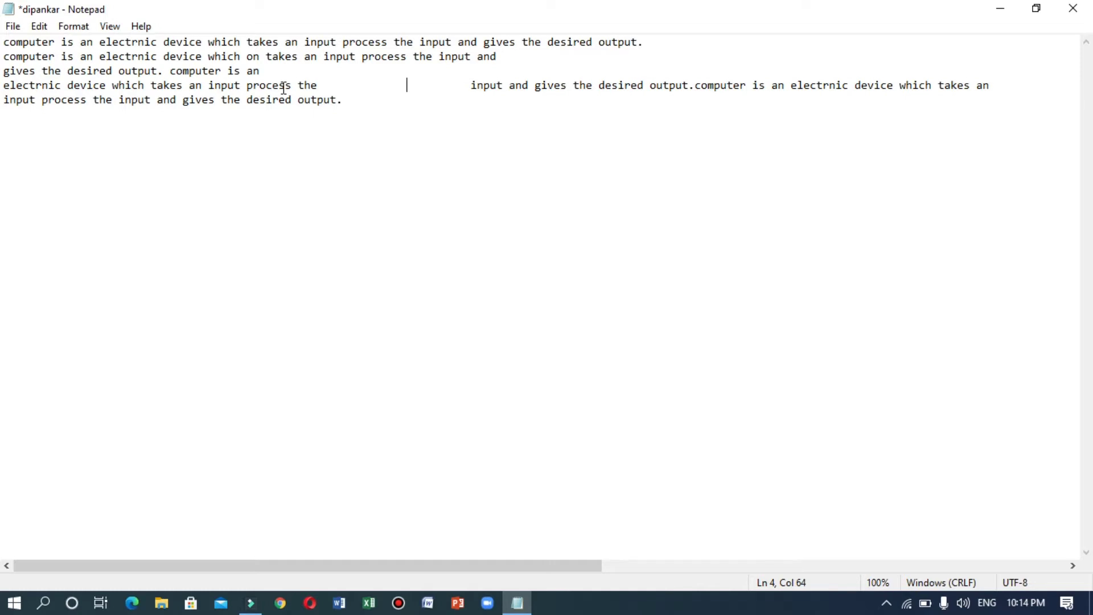
key("Delete")
key("Delete")
key("Delete")
key("Delete")
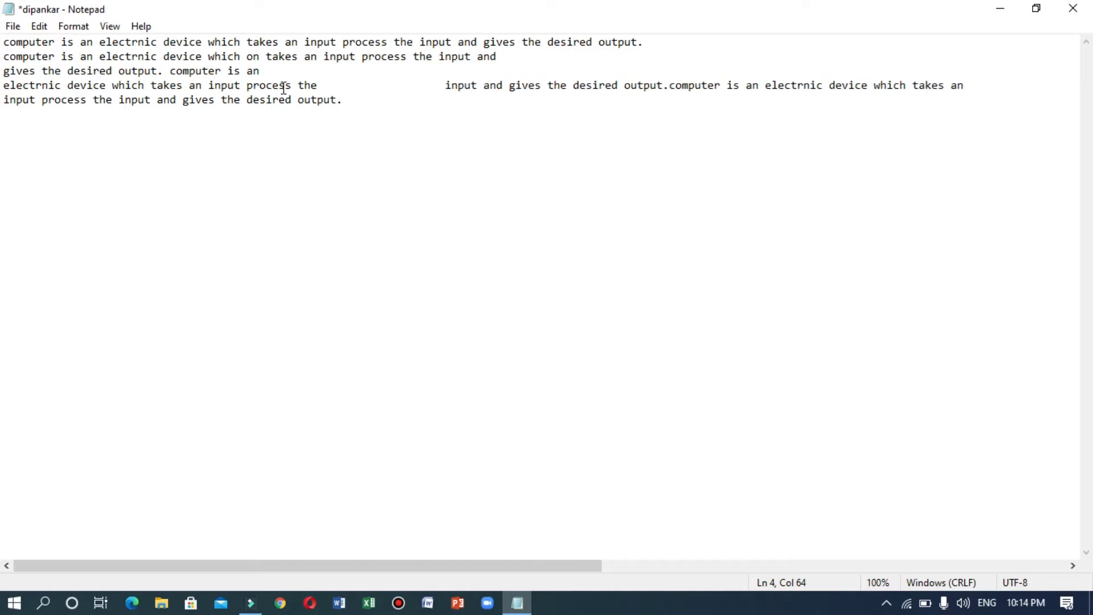
key("Delete")
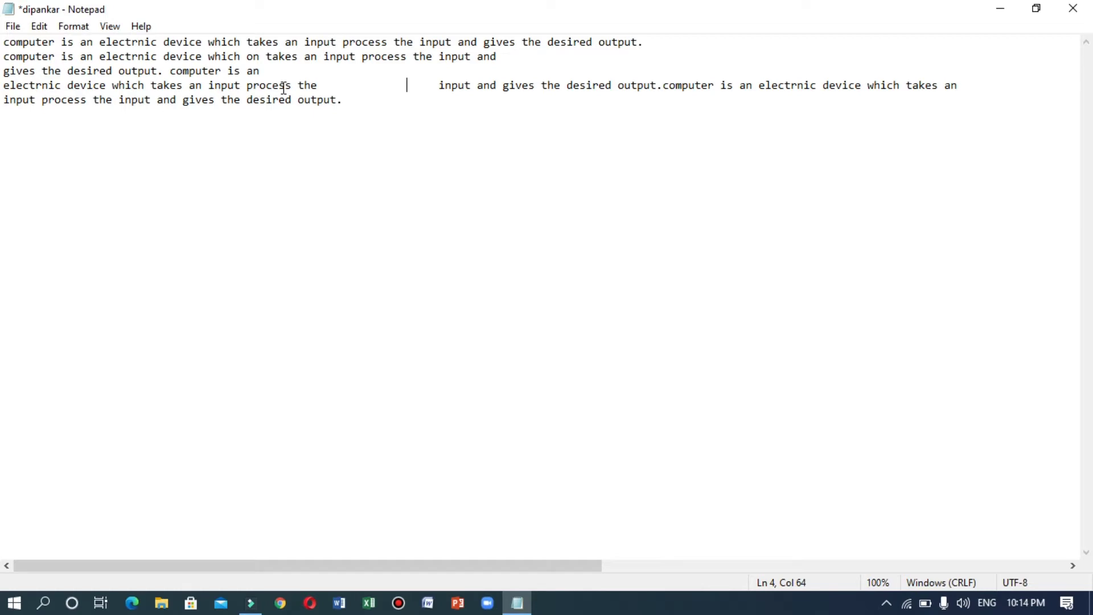
key("Delete")
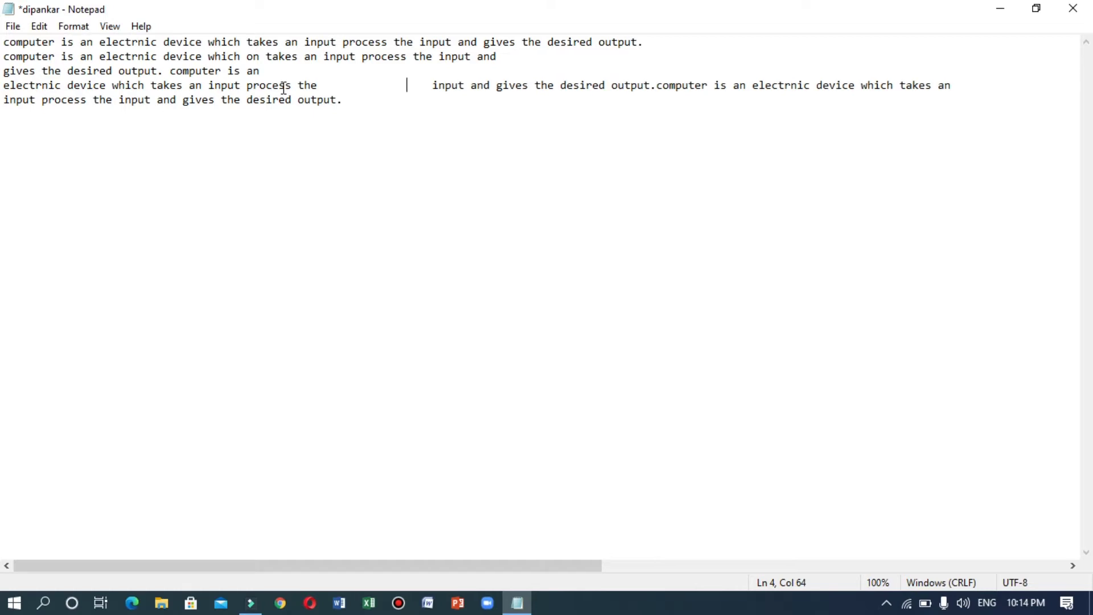
Step: Remove the remaining extra spaces in the fourth line so a single space separates "process the" from "input"
key("BackSpace")
key("BackSpace")
key("BackSpace")
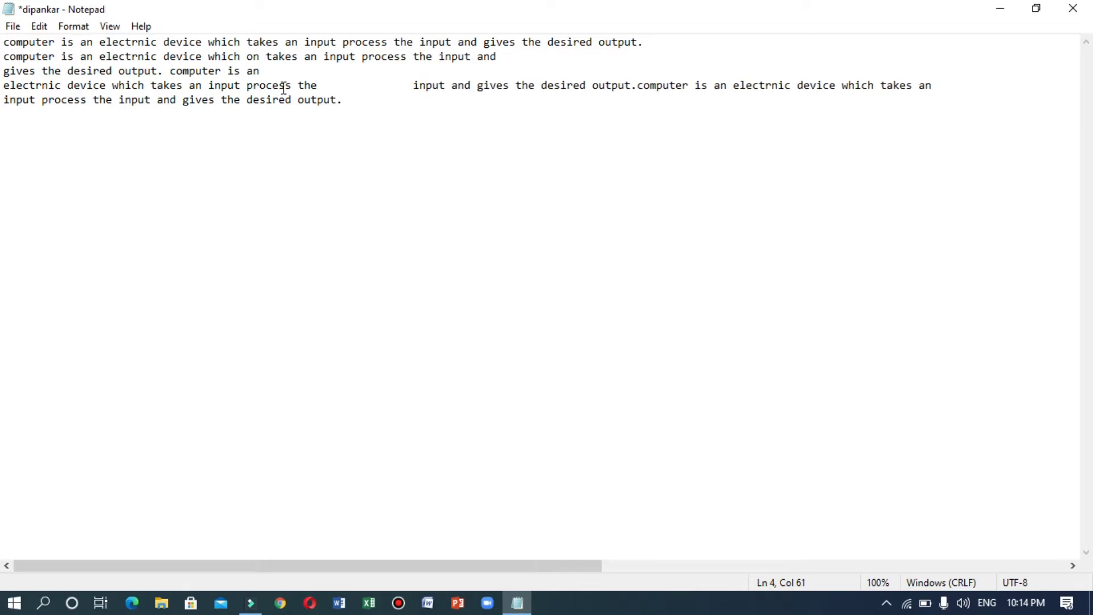
key("Left")
key("BackSpace")
key("BackSpace")
key("BackSpace")
key("BackSpace")
key("BackSpace")
key("BackSpace")
key("BackSpace")
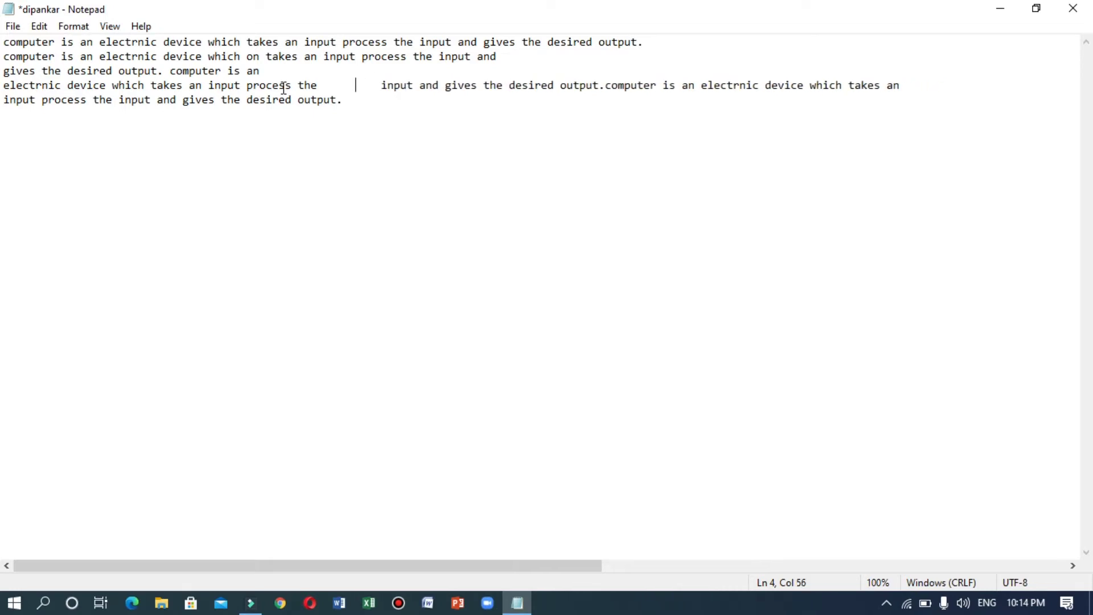
key("Delete")
key("Delete")
key("Delete")
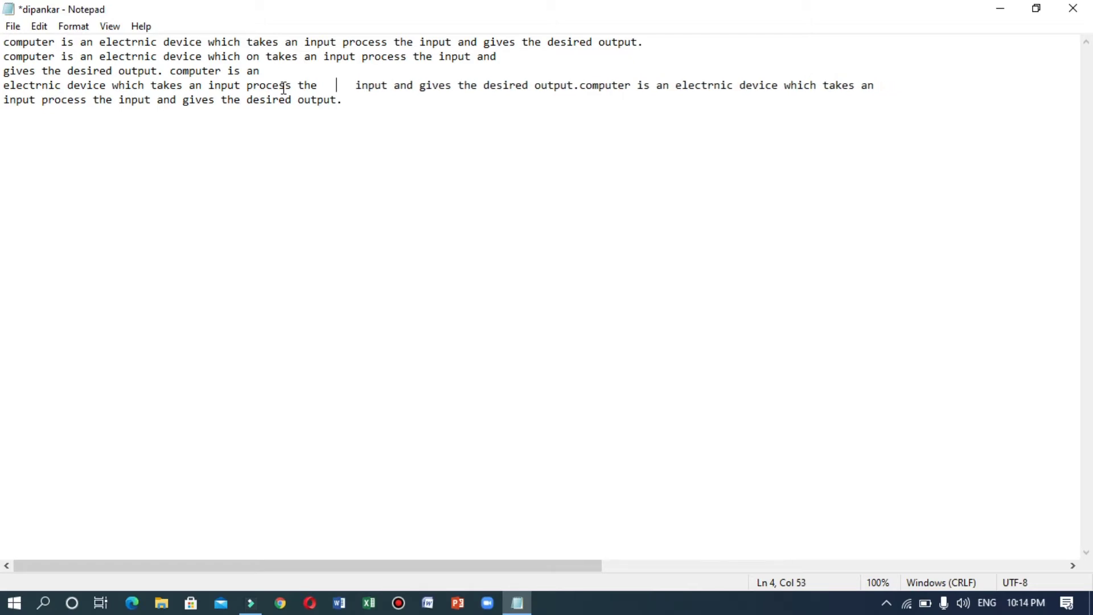
key("BackSpace")
key("BackSpace")
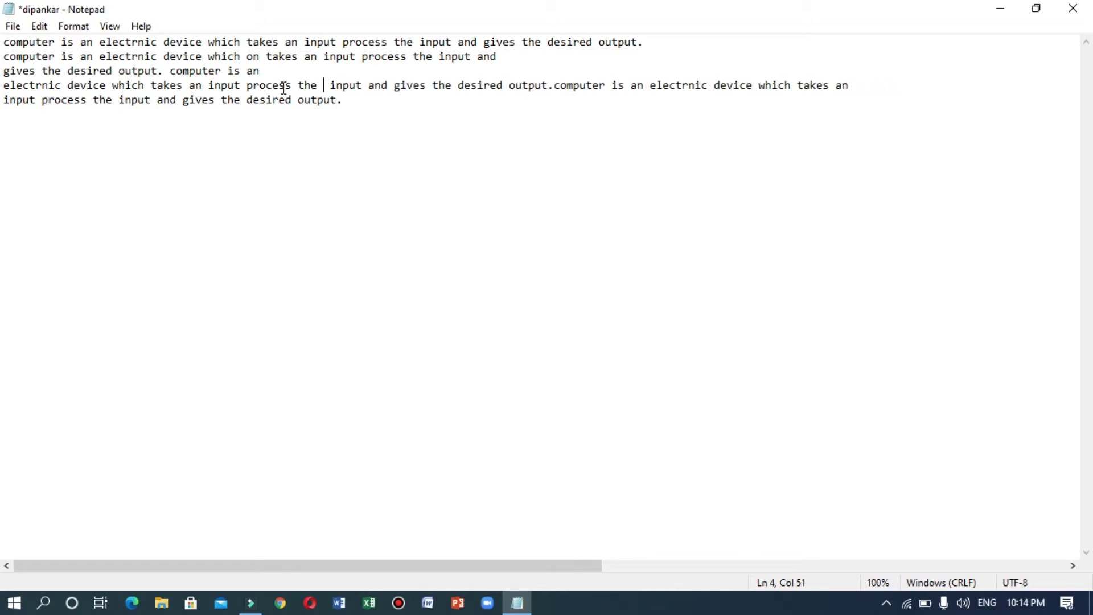
key("Delete")
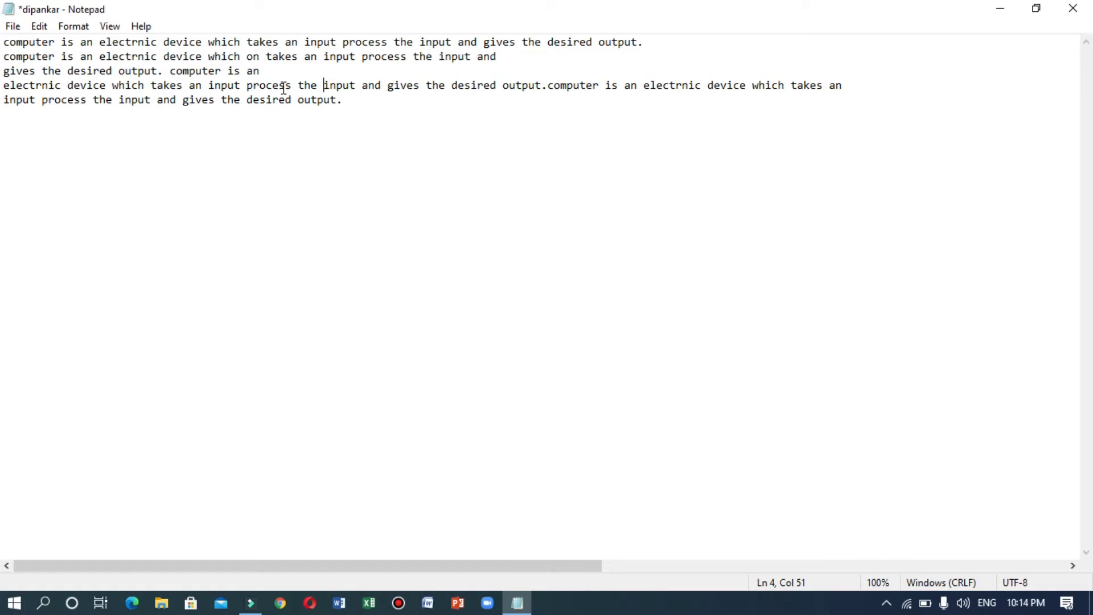
Step: Add the sample text "kjklrfW VIFOWIFWJIJFKJDKLNf igIFJIRFH" at the end of the third line
key("Up")
type("kjklrfW VIFOWIFWJIJFKJDKLNf ig")
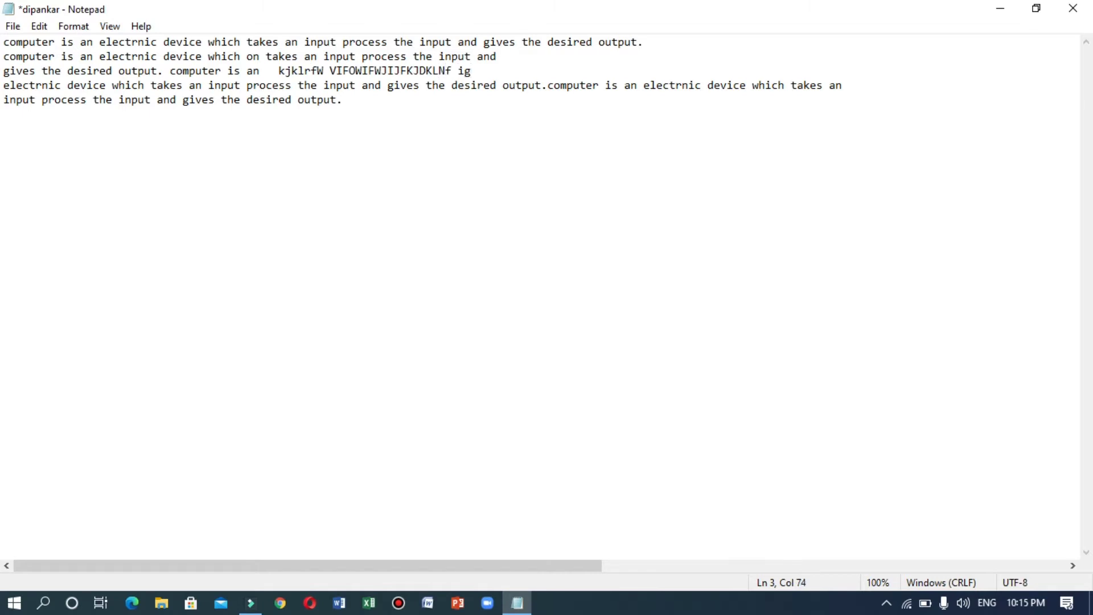
type("IFJIRFH")
Step: Delete the characters "JIJFKJDKL" forward from the middle of the sample text in the third line
key("Left")
key("Left")
key("Left")
key("Left")
key("Left")
key("Left")
key("Left")
key("Left")
key("Left")
key("Left")
key("Left")
key("Left")
key("Left")
key("Left")
key("Left")
key("Left")
key("Left")
key("Left")
key("Left")
key("Left")
key("Left")
key("Left")
key("Right")
key("Right")
key("Right")
key("Delete")
key("Delete")
key("Delete")
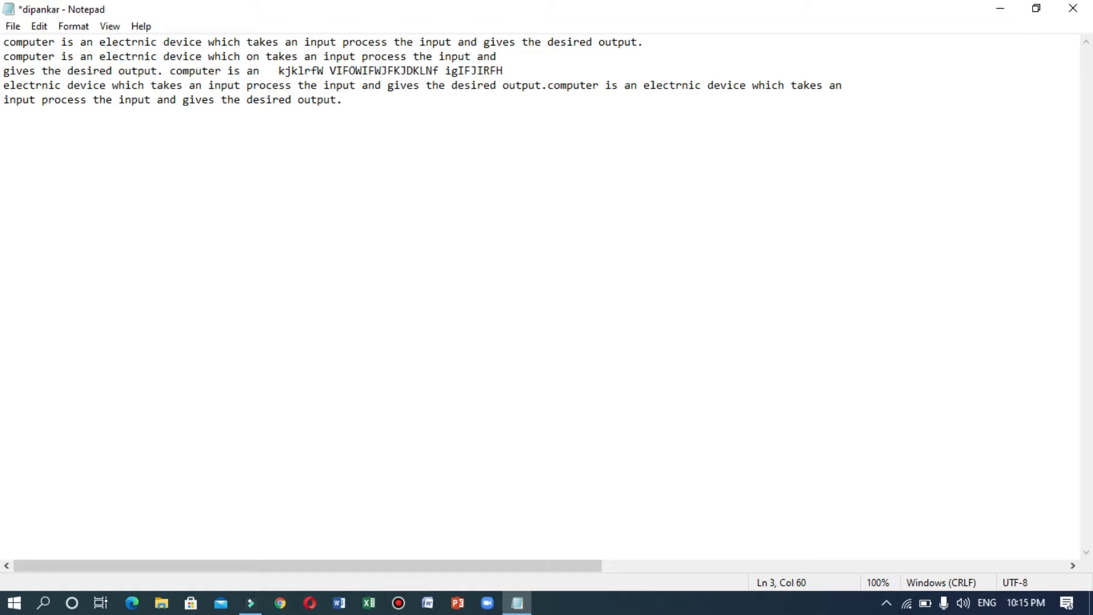
key("Delete")
key("Delete")
key("Delete")
key("Delete")
key("Delete")
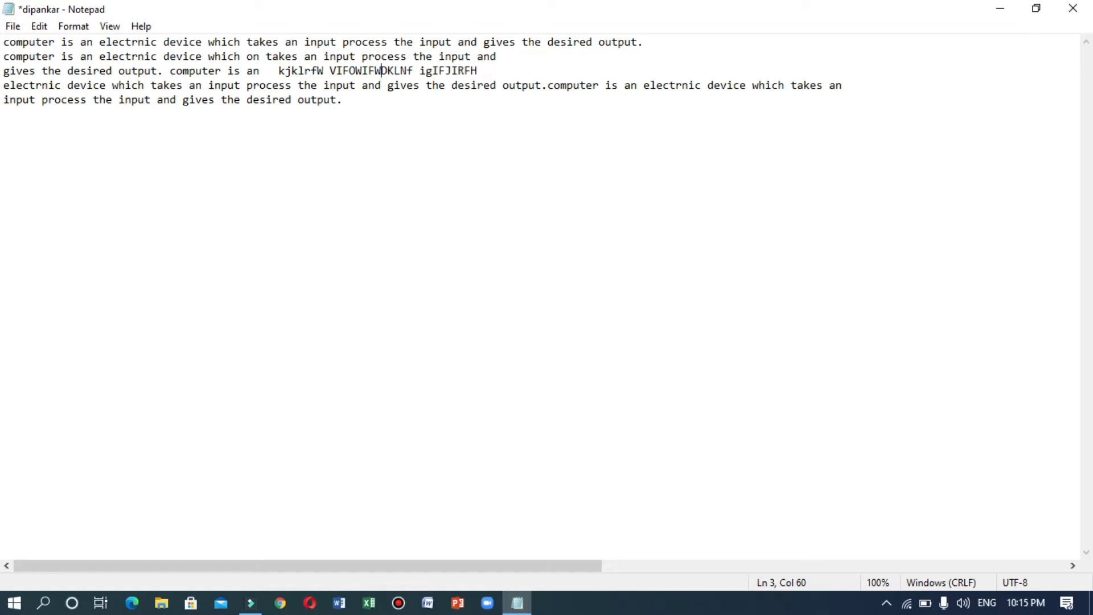
key("Delete")
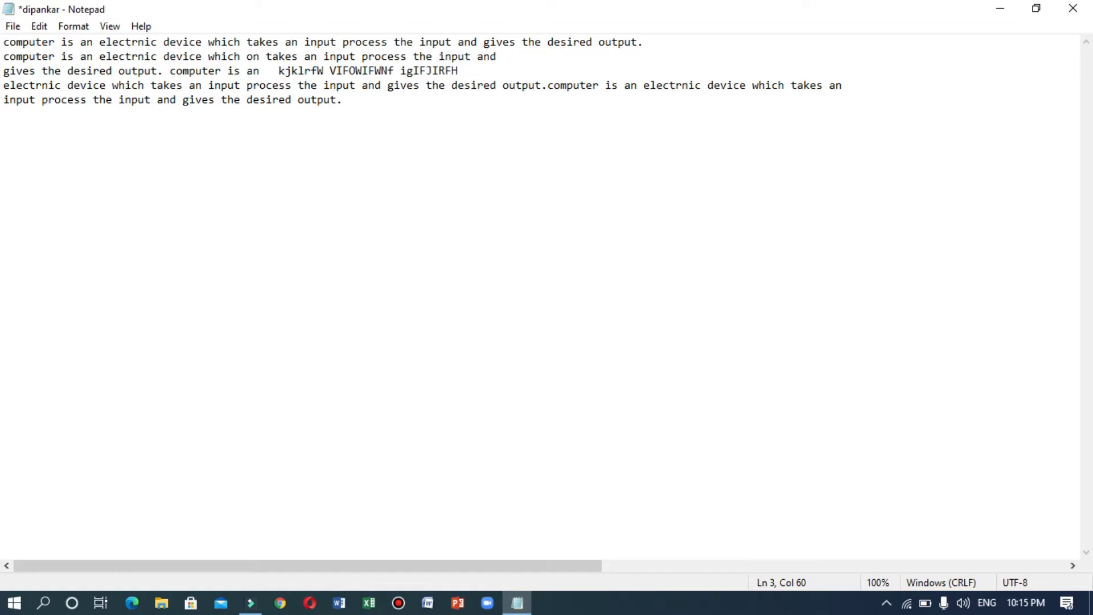
Step: Erase "kjklrfW VIFOWIFW" backward from the third line, leaving "Nf igIFJIRFH"
key("BackSpace")
key("BackSpace")
key("BackSpace")
key("BackSpace")
key("BackSpace")
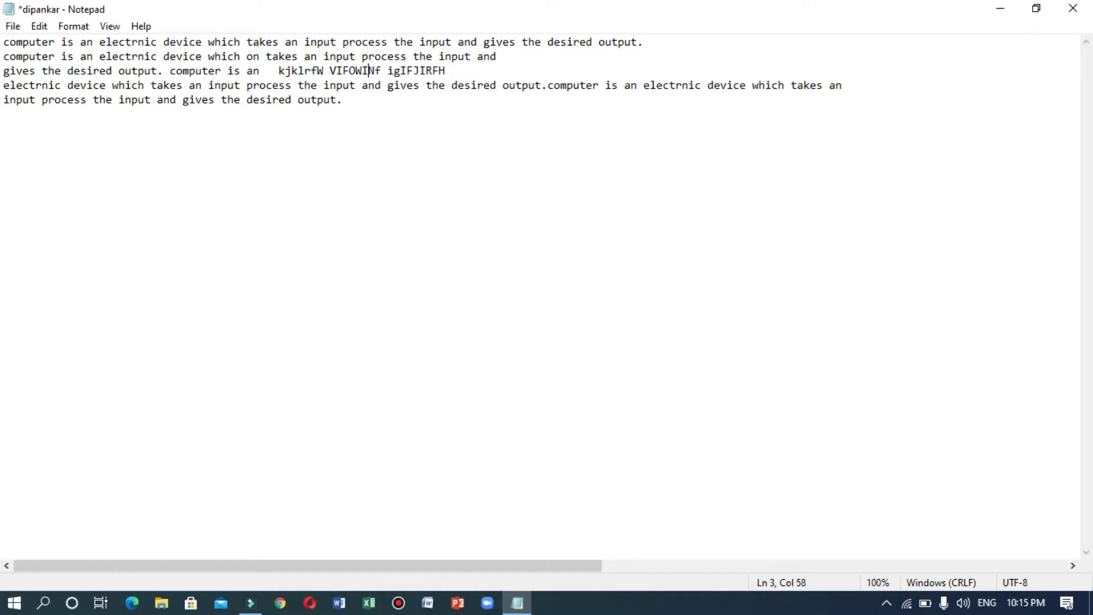
key("BackSpace")
key("BackSpace")
key("BackSpace")
key("BackSpace")
key("BackSpace")
key("BackSpace")
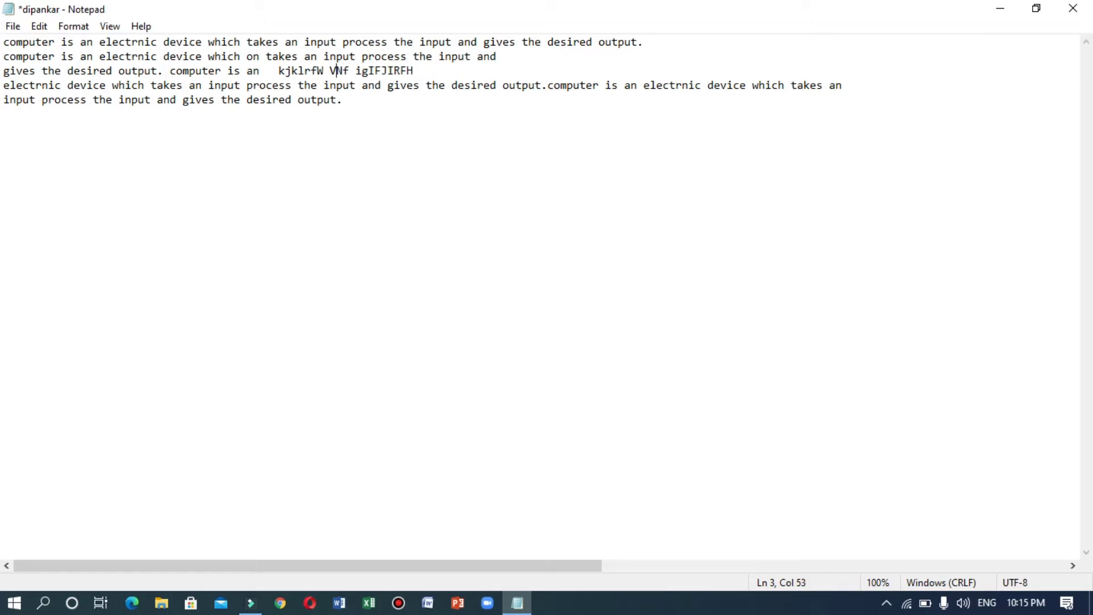
key("BackSpace")
key("BackSpace")
key("BackSpace")
key("BackSpace")
key("BackSpace")
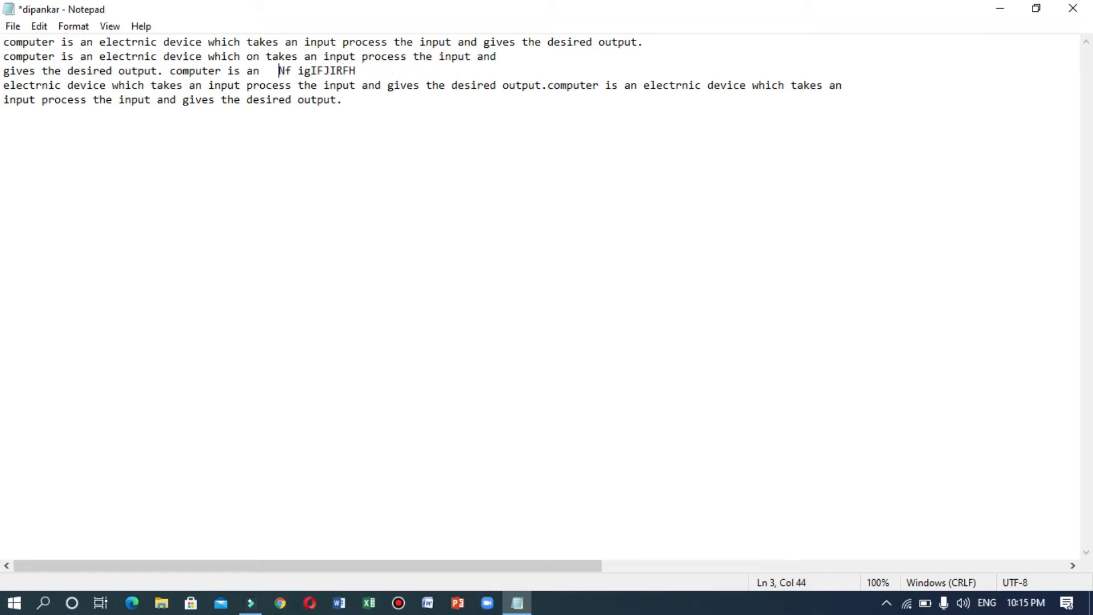
Step: Delete the leftover "Nf igIFJIRFH" and the extra spaces after "computer is an" in the third line
key("Delete")
key("Delete")
key("Delete")
key("Delete")
key("Delete")
key("Delete")
key("Delete")
key("Delete")
key("Delete")
key("Delete")
key("Delete")
key("Delete")
key("BackSpace")
key("BackSpace")
key("BackSpace")
key("Right")
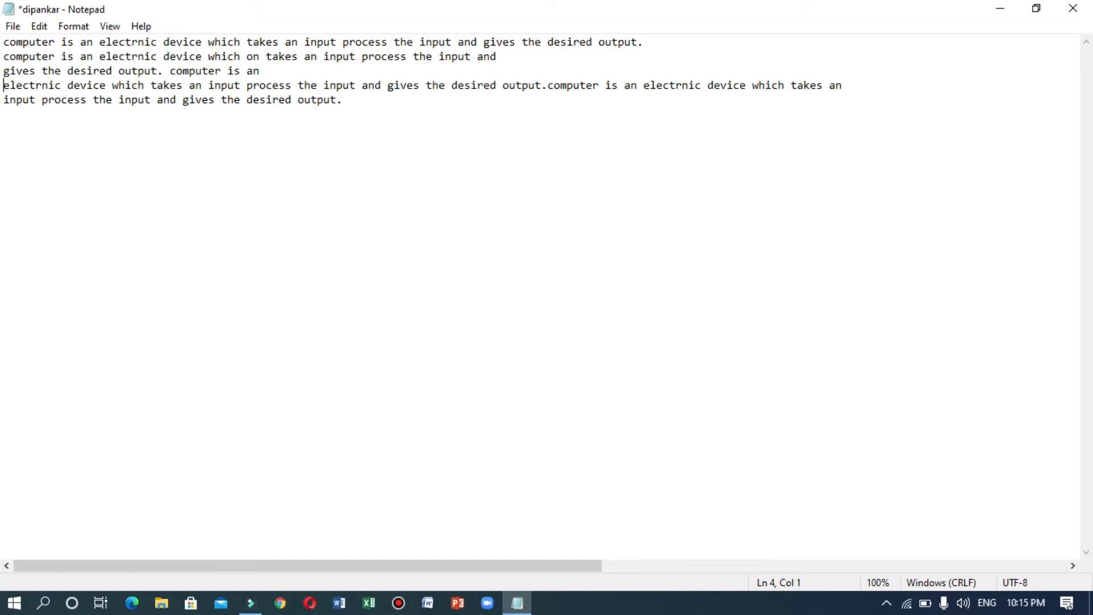
Step: Insert eight blank lines between "computer is an" and the line starting with "electrnic device"
key("Left")
key("Return")
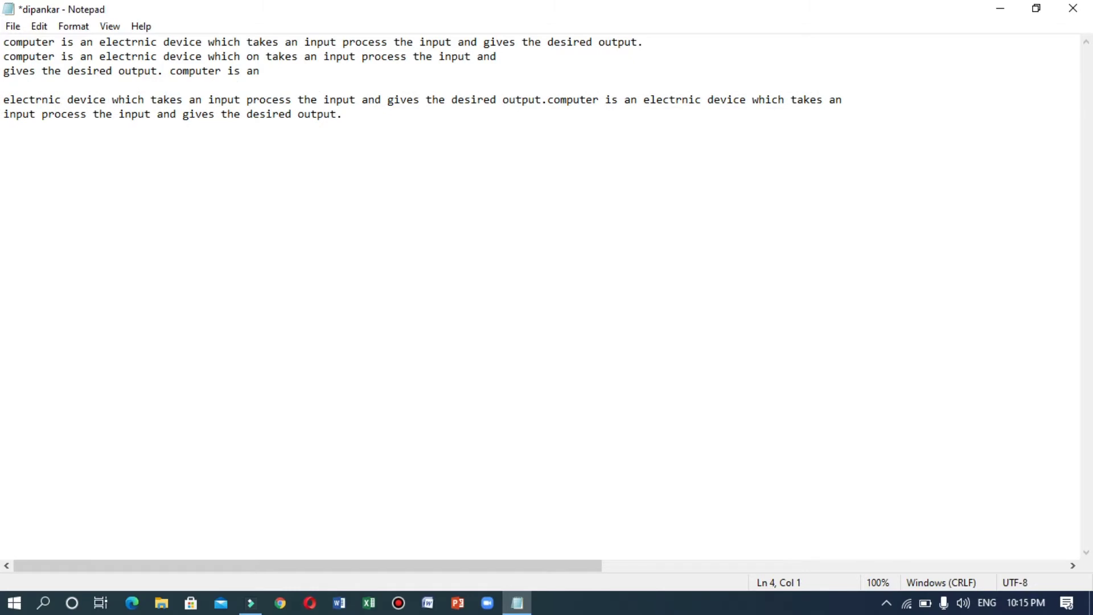
key("Return")
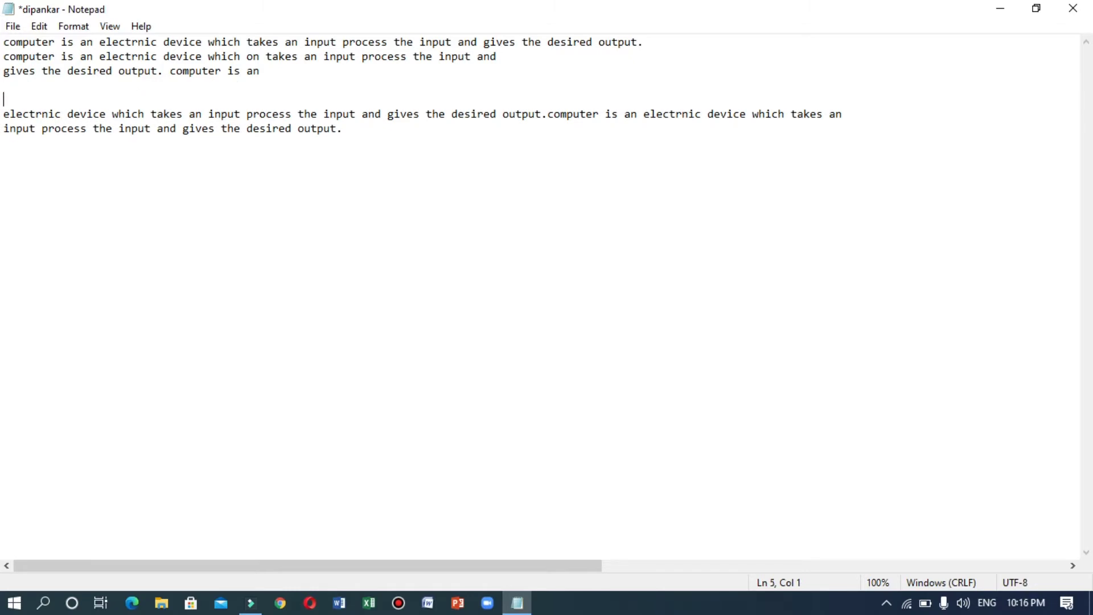
key("Return")
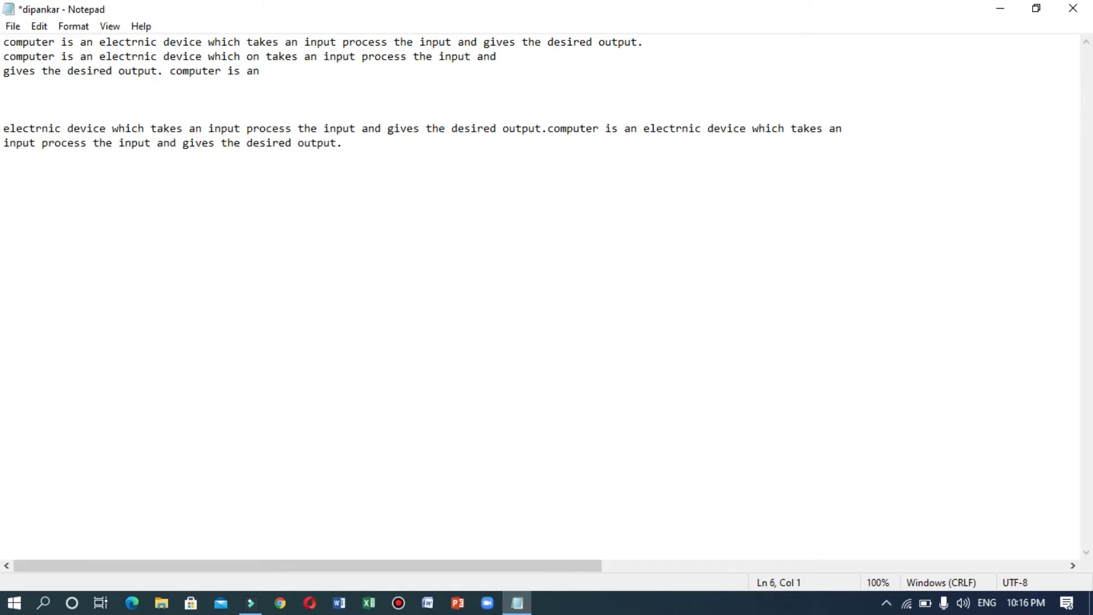
key("Return")
key("Return")
key("Return")
key("Return")
key("Return")
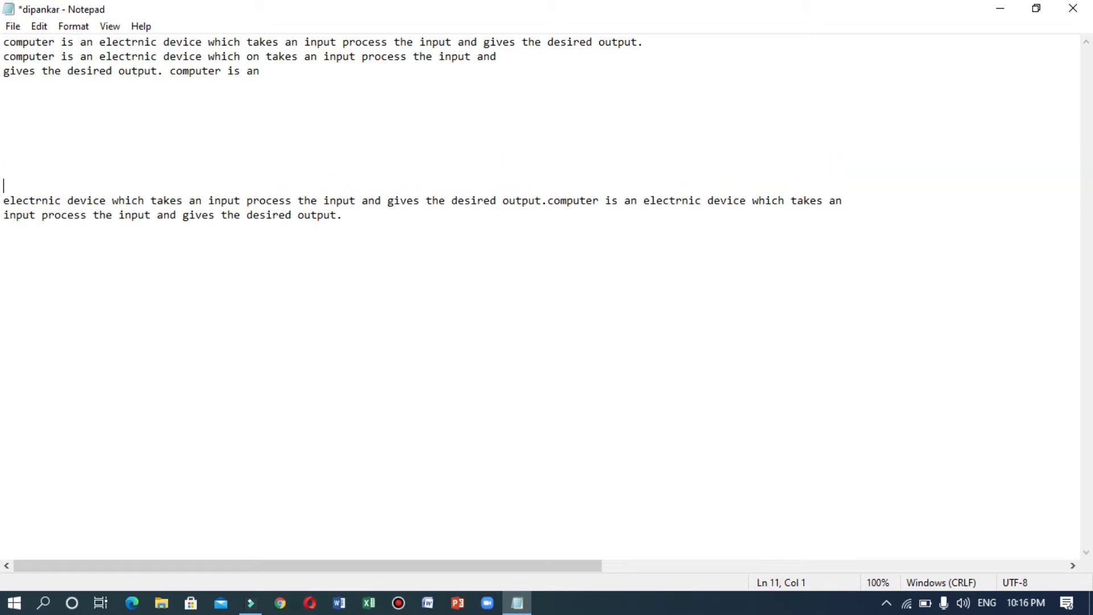
Step: Enter "sfsffs", "ffsffa" and "fsff" on three neighbouring blank lines below "computer is an", working upward
key("Up")
key("Up")
key("Up")
key("Up")
key("Up")
key("Up")
key("Up")
key("Down")
key("Down")
key("Down")
type("sfsffs")
key("Up")
type("ffsffa")
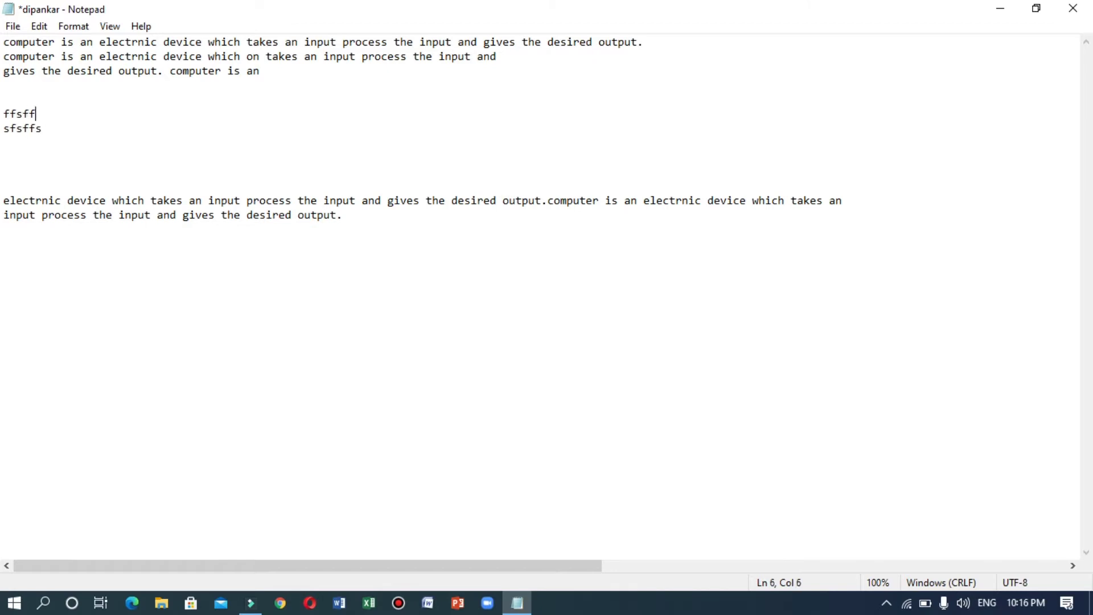
key("Up")
type("fsff")
Step: Delete forward from the end of "computer is an" in the third line, removing the blank line breaks and "fsff"
left_click(284, 88)
key("Left")
key("Delete")
key("Delete")
key("Delete")
key("Delete")
key("Delete")
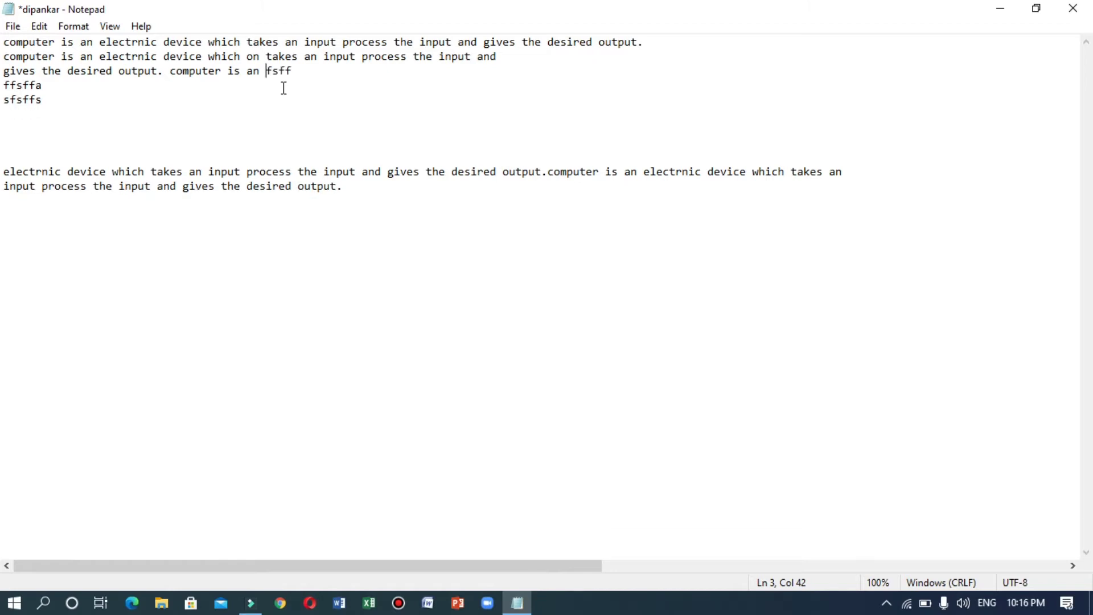
key("Delete")
key("Delete")
key("Delete")
key("Delete")
key("Delete")
key("Delete")
key("Delete")
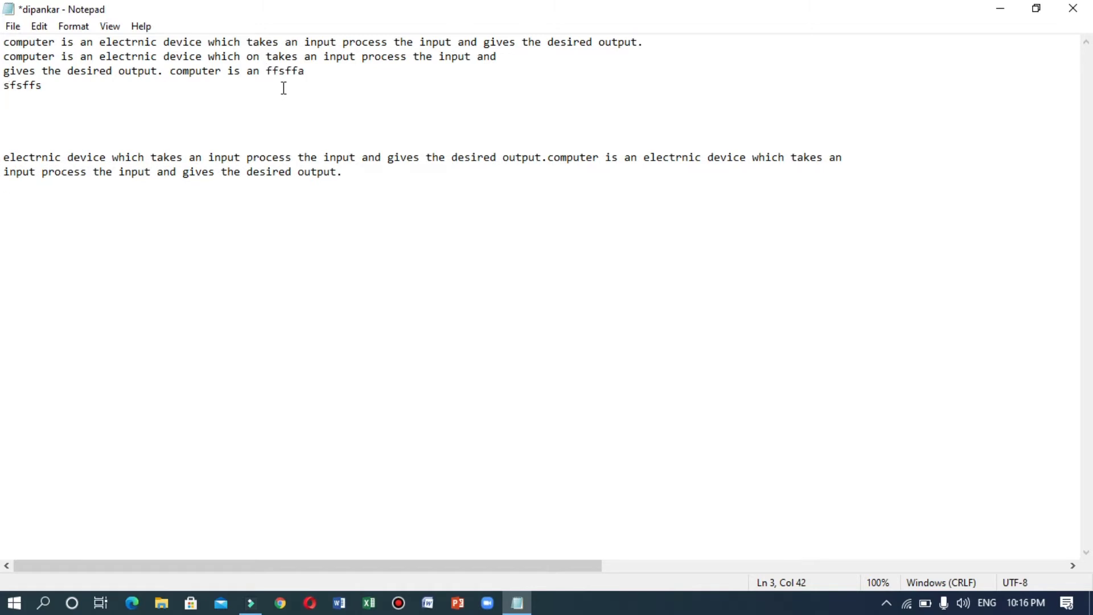
Step: Delete "ffsffa", "sfsffs" and the remaining blank lines so that "electrnic device" starts the line directly below "computer is an"
key("Delete")
key("Delete")
key("Delete")
key("Delete")
key("Delete")
key("Delete")
key("Delete")
key("Delete")
key("Delete")
key("Delete")
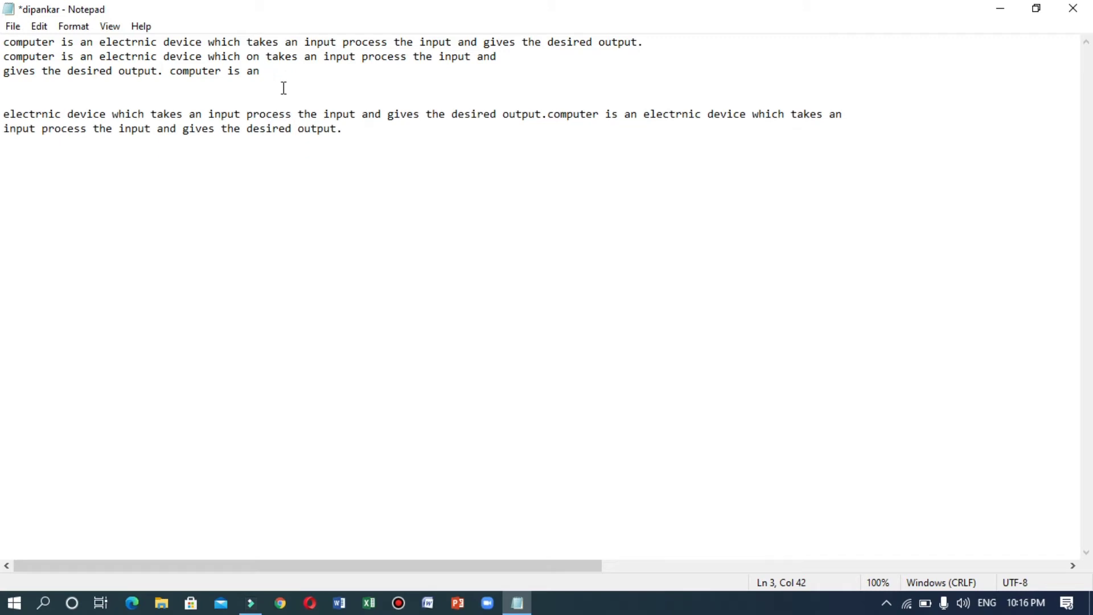
key("Delete")
key("Delete")
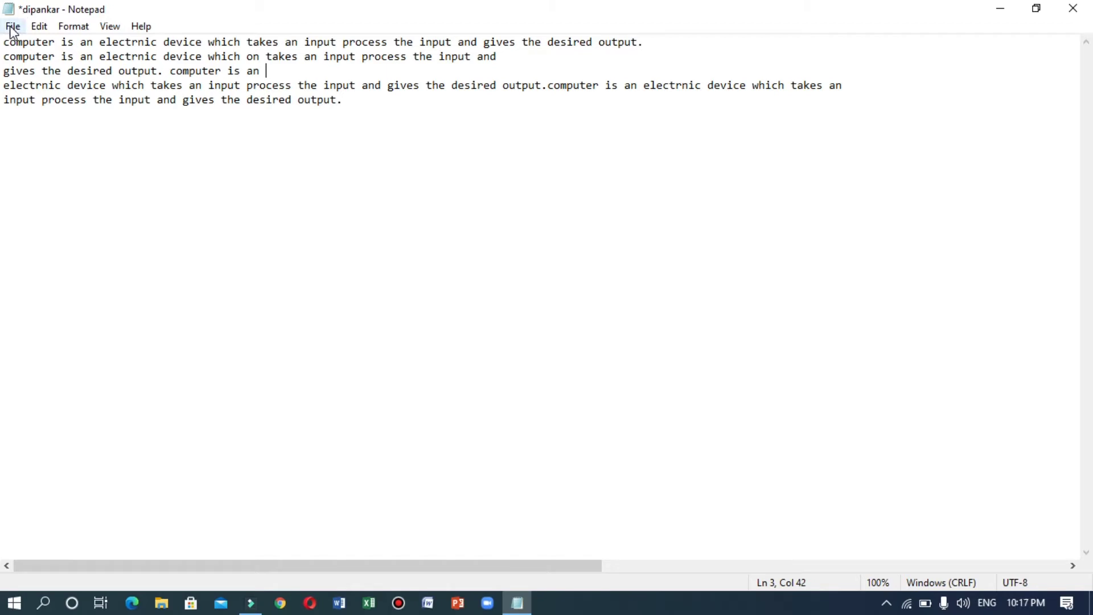
left_click(164, 71)
left_click_drag(353, 107, 242, 102)
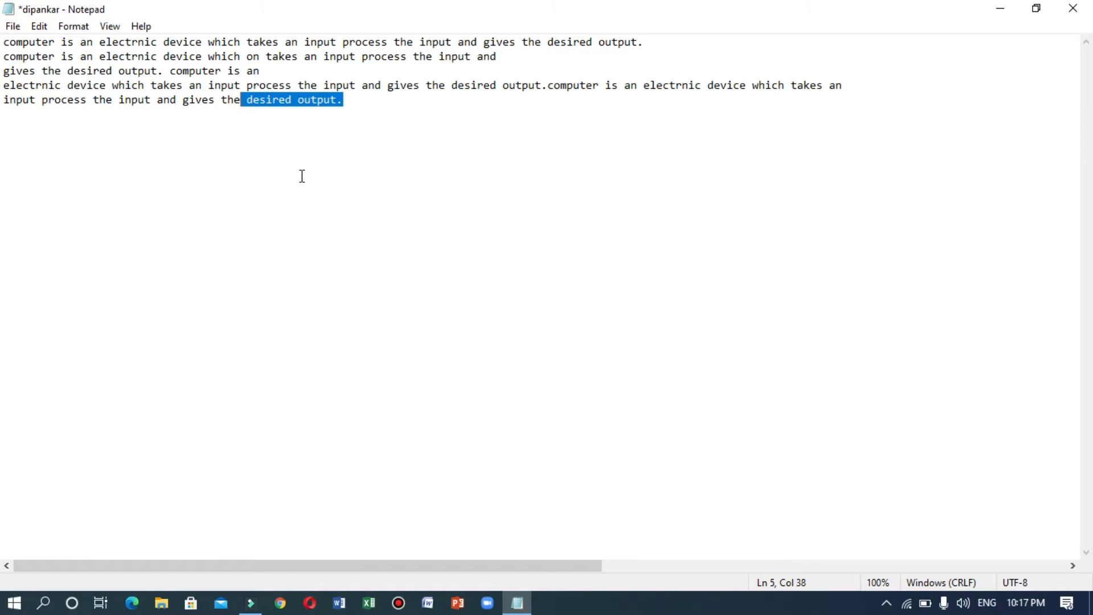
left_click(39, 28)
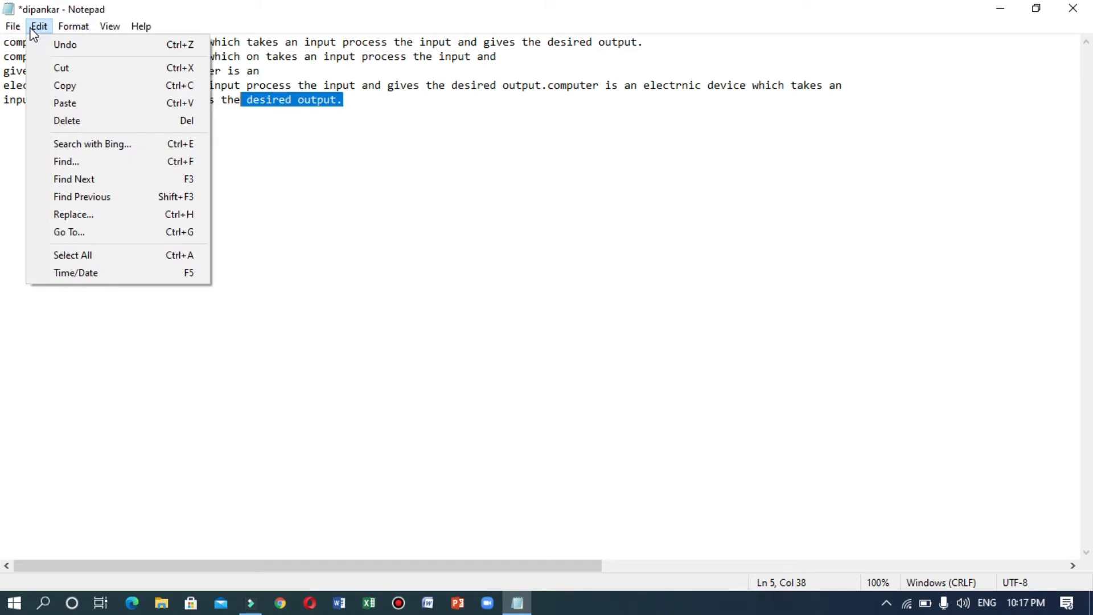
mouse_move(17, 30)
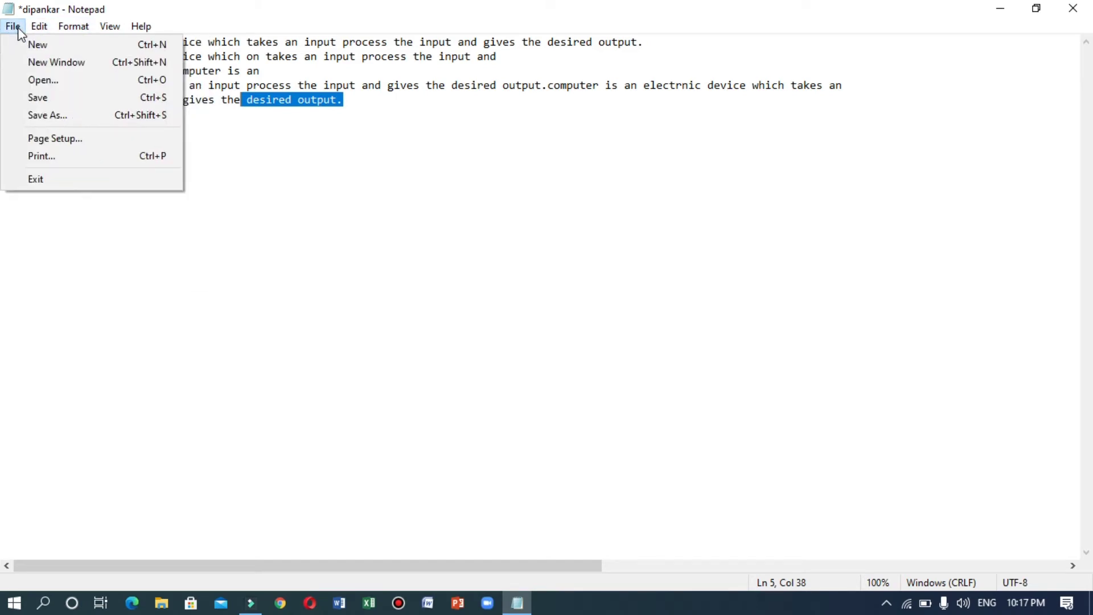
left_click(222, 181)
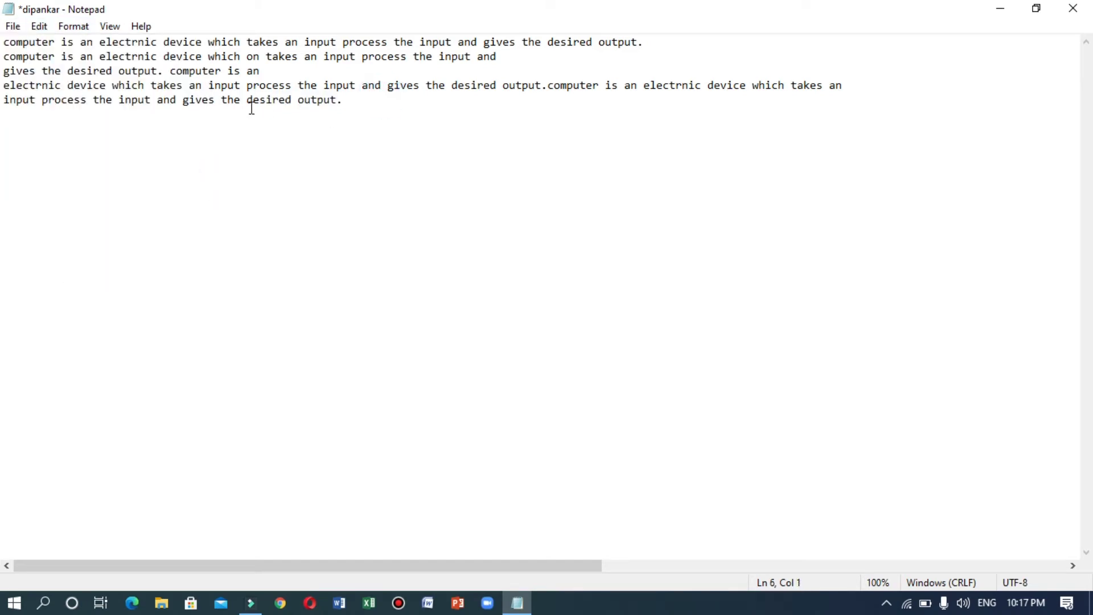
Step: Try a Find search with the selected text "gives the desired output." from the last line
left_click_drag(269, 110, 216, 94)
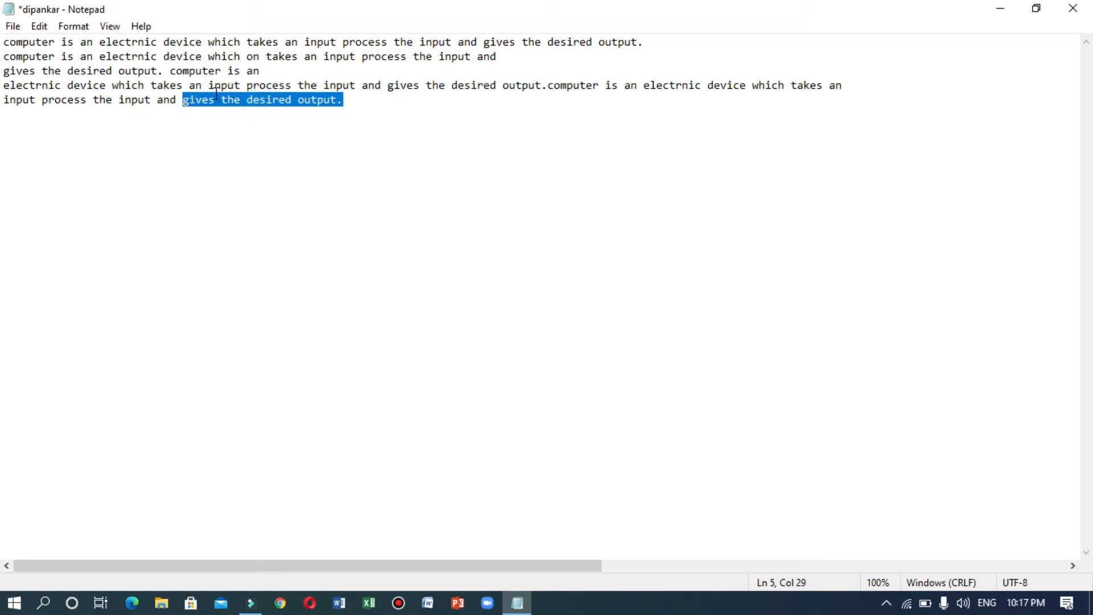
key("ctrl+f")
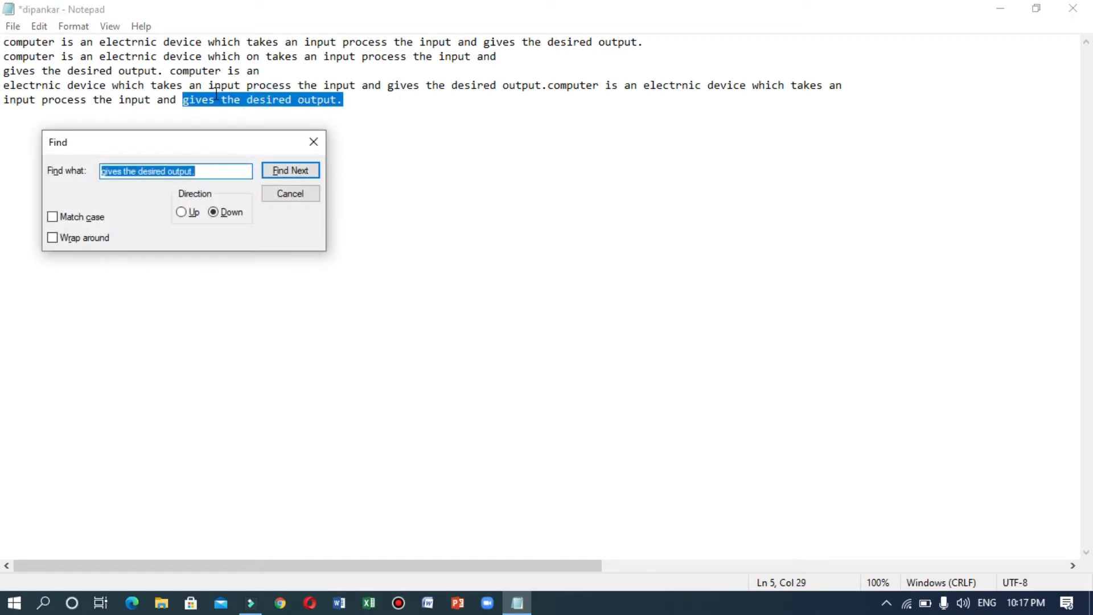
left_click(283, 196)
Step: Add "COMPUTER IS AN" in capital letters at the end of the third line
left_click(288, 100)
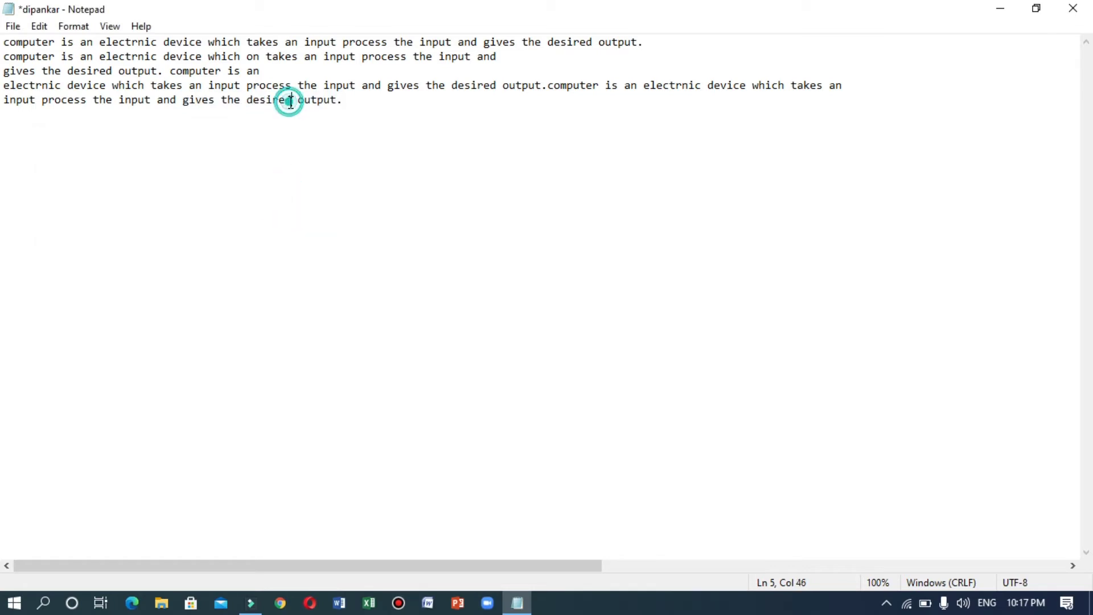
left_click(277, 74)
type("COMPUTER IS AN")
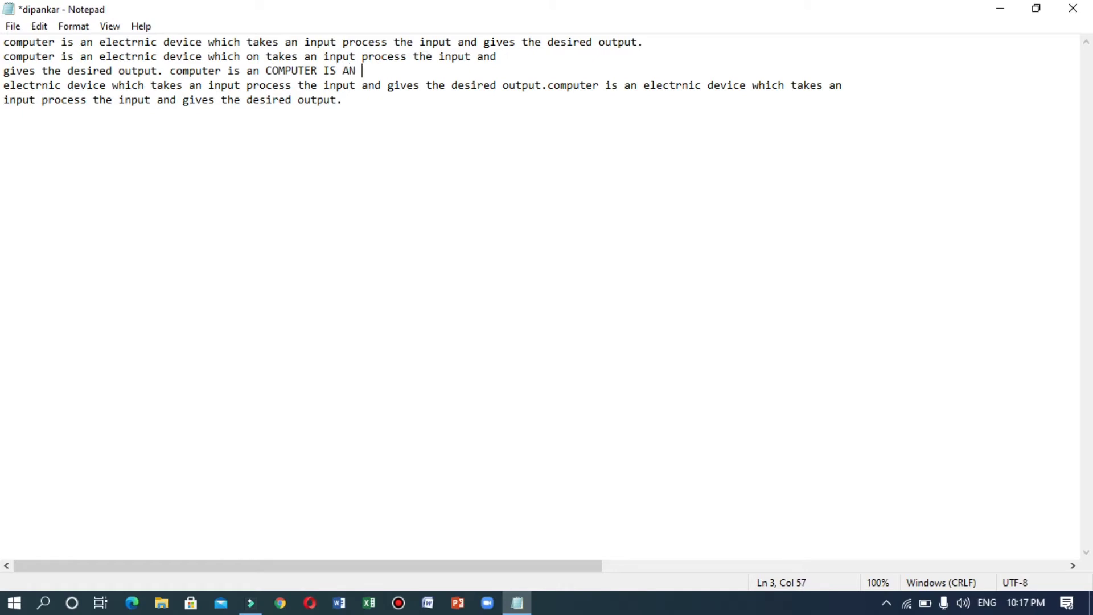
Step: Select several stretches of text between the second and fifth lines, including the word "computer" in the third line
left_click_drag(304, 84, 192, 85)
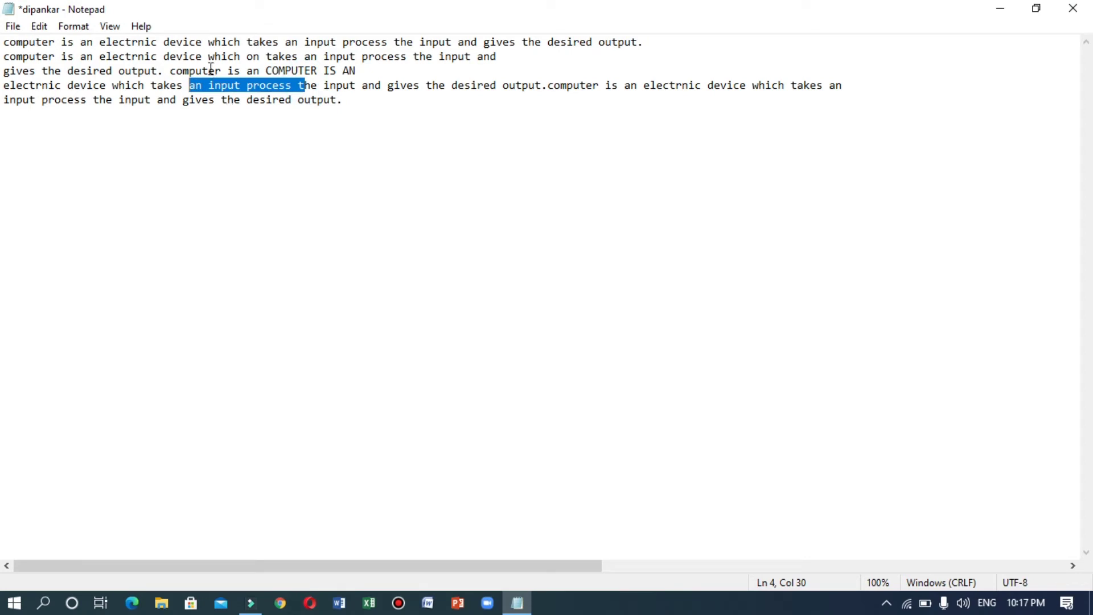
left_click(210, 69)
left_click_drag(210, 68, 150, 59)
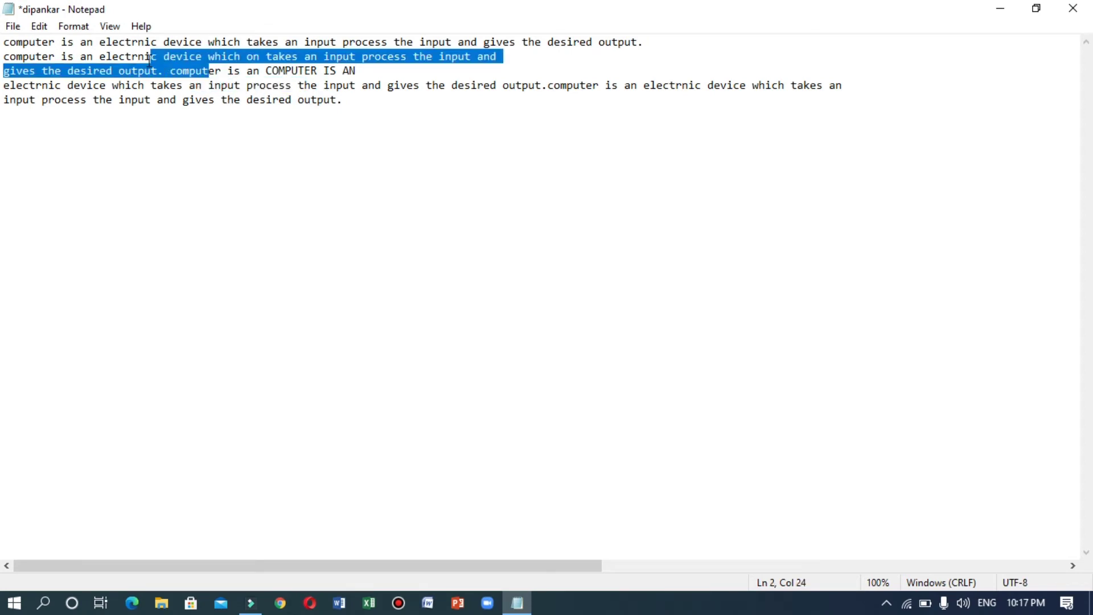
left_click_drag(302, 100, 215, 89)
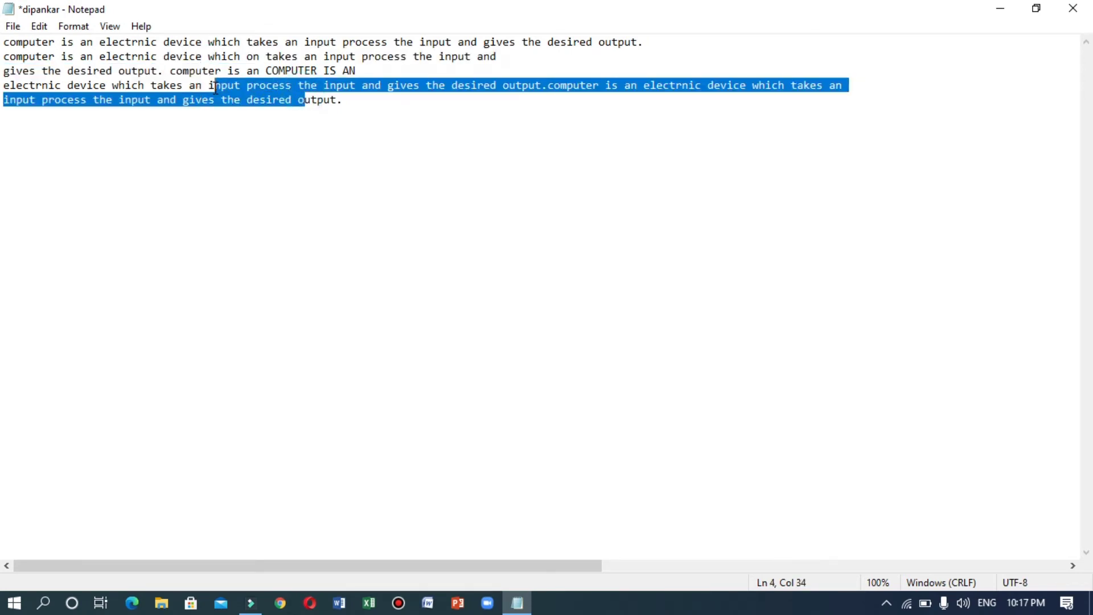
left_click(201, 67)
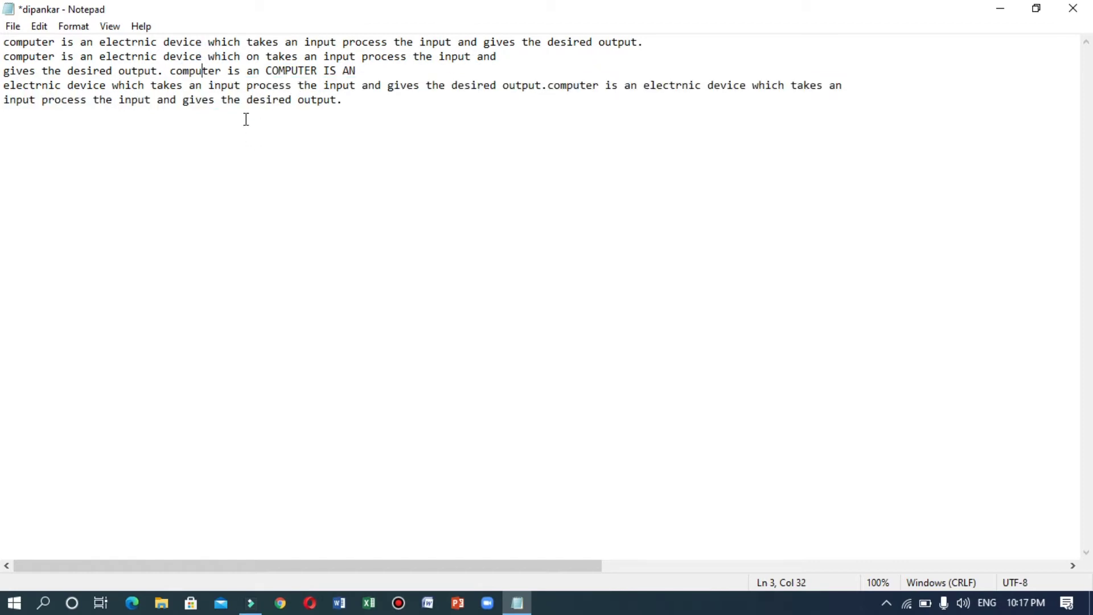
left_click_drag(221, 70, 165, 68)
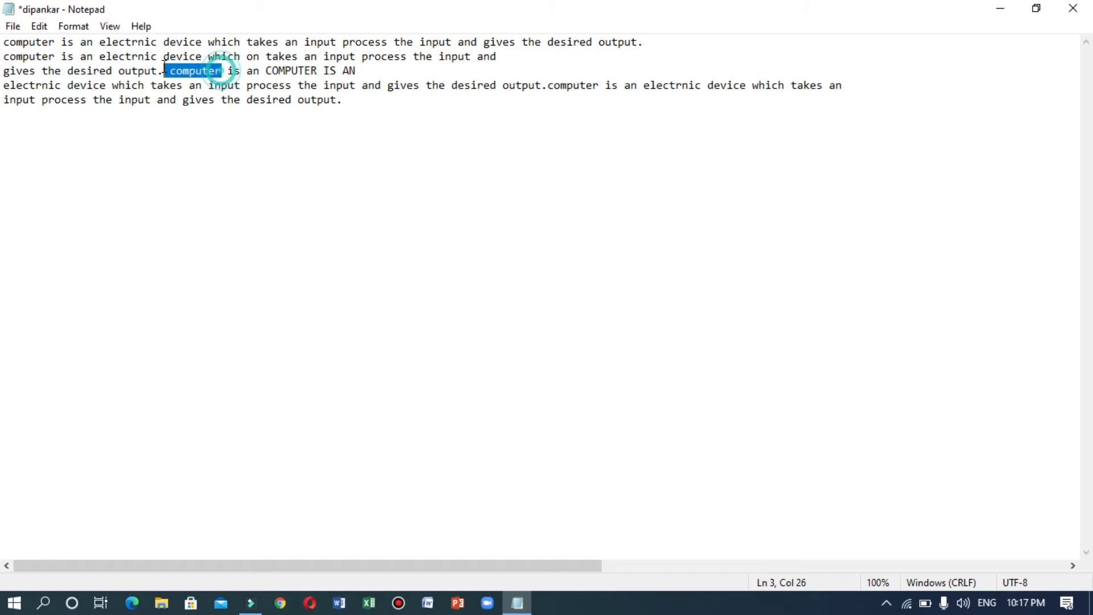
left_click(252, 101)
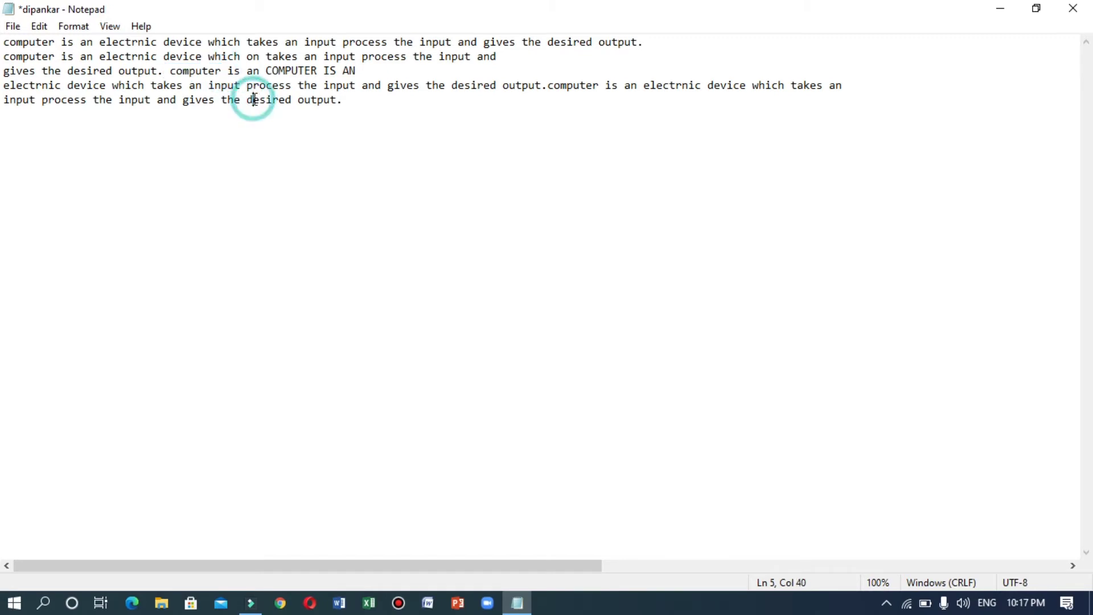
left_click(13, 26)
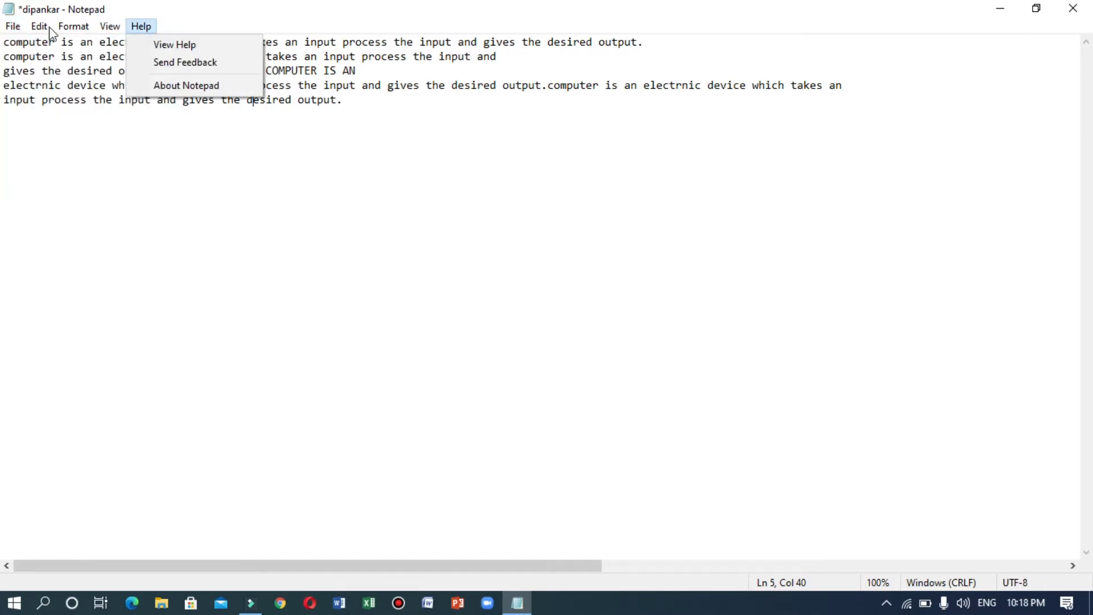
left_click(13, 26)
left_click(13, 26)
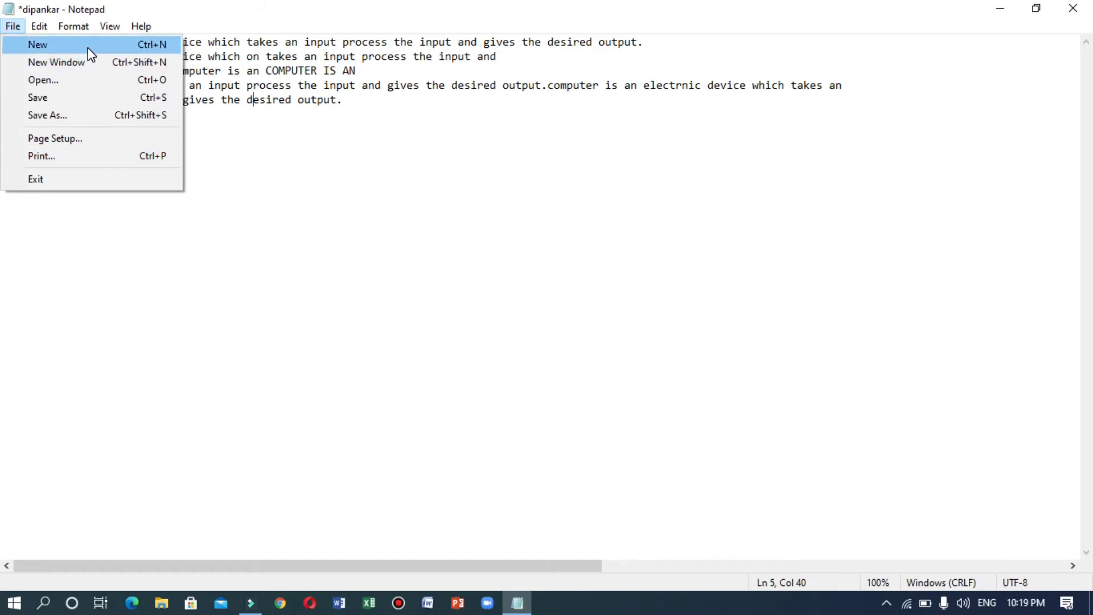
left_click(265, 171)
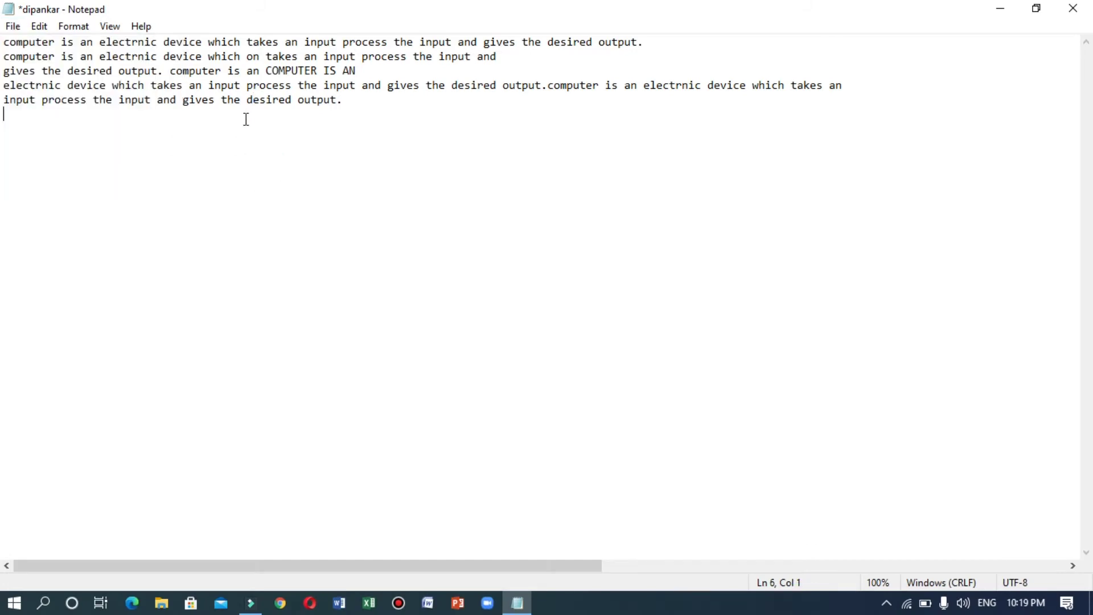
Step: Save the changes to the current file and start a new blank document in the same window
key("ctrl+s")
left_click(13, 26)
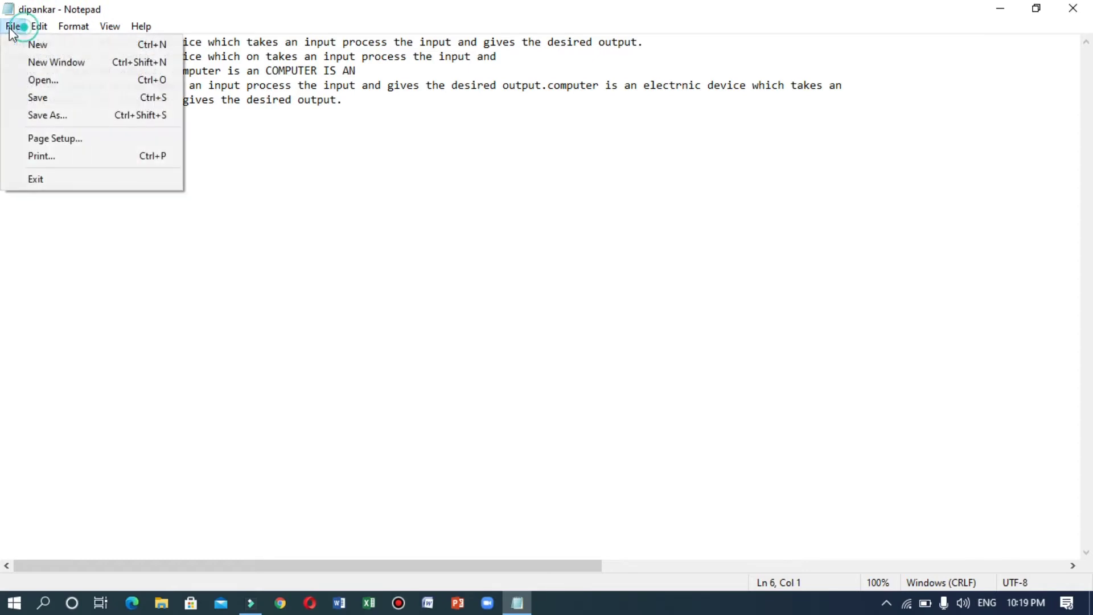
left_click(39, 46)
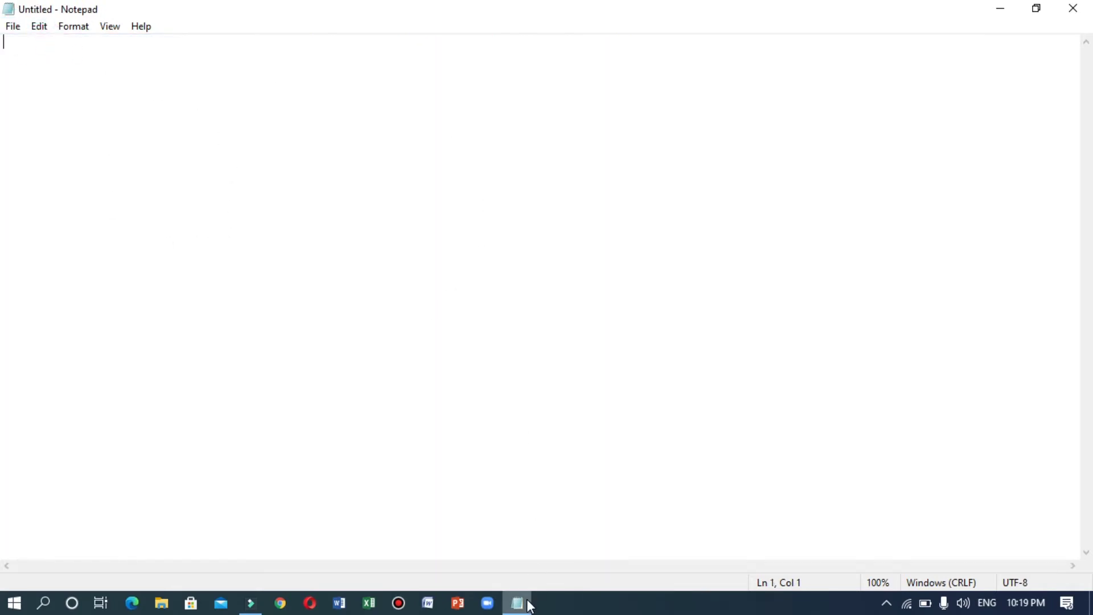
mouse_move(530, 604)
left_click(228, 127)
Step: Open two additional blank document windows and close both of them
left_click(11, 29)
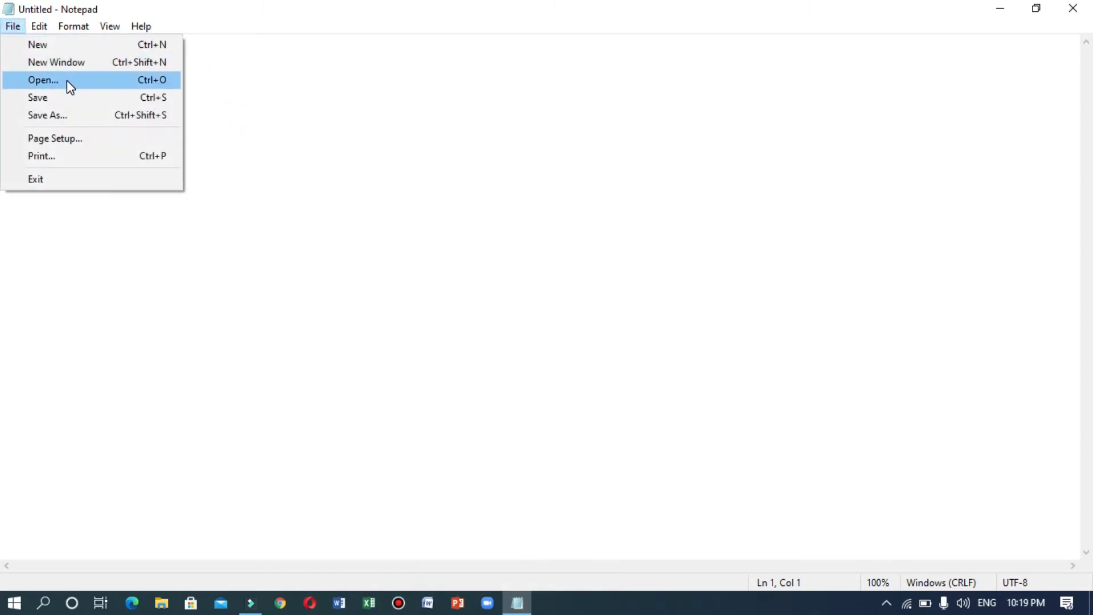
left_click(112, 67)
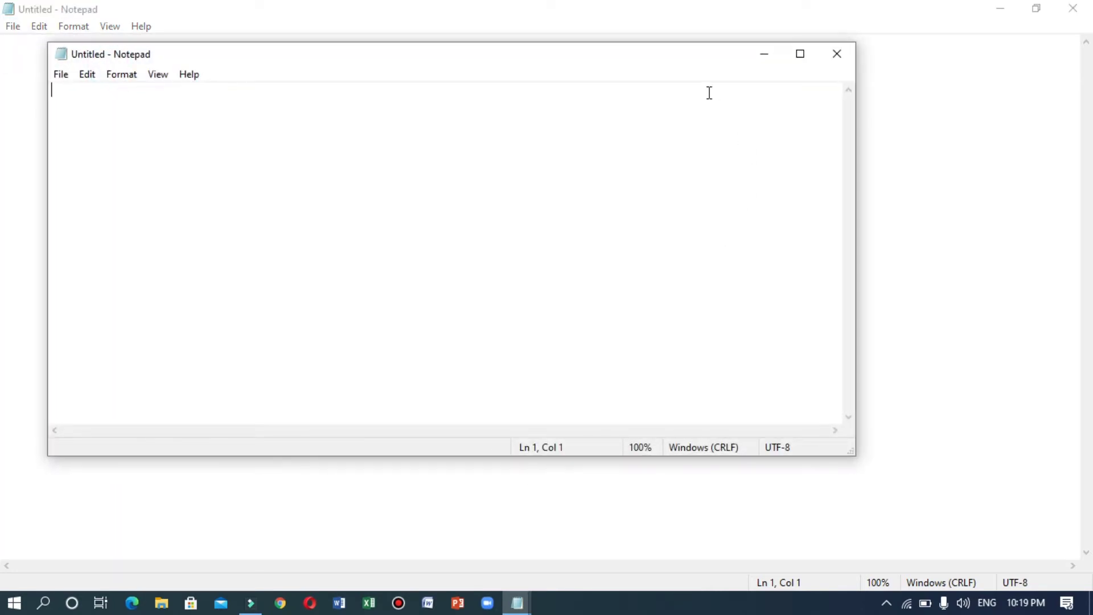
left_click_drag(658, 61, 712, 149)
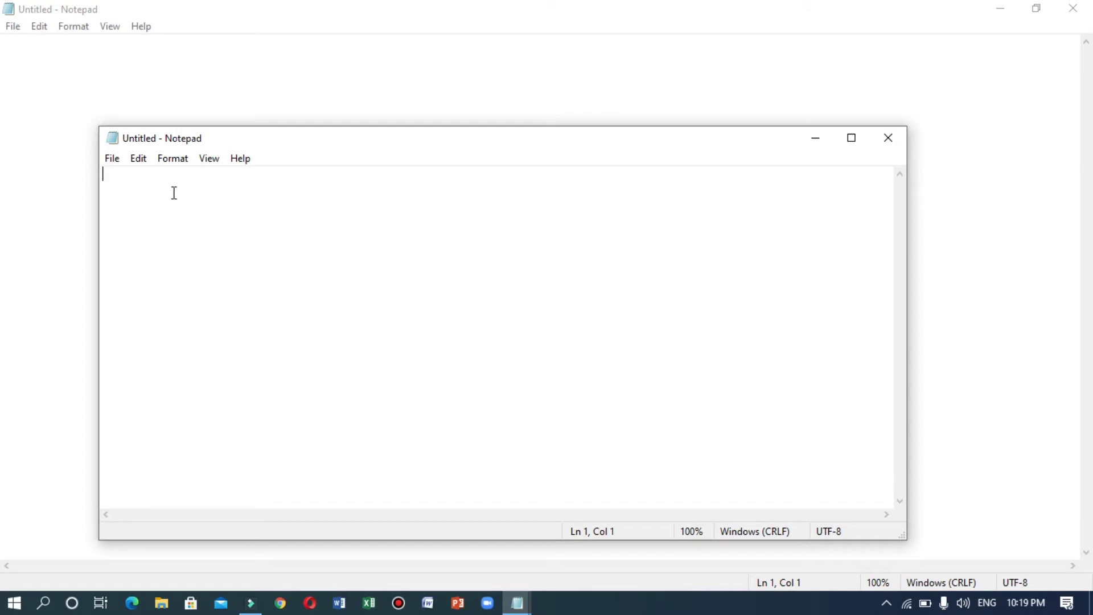
left_click(112, 158)
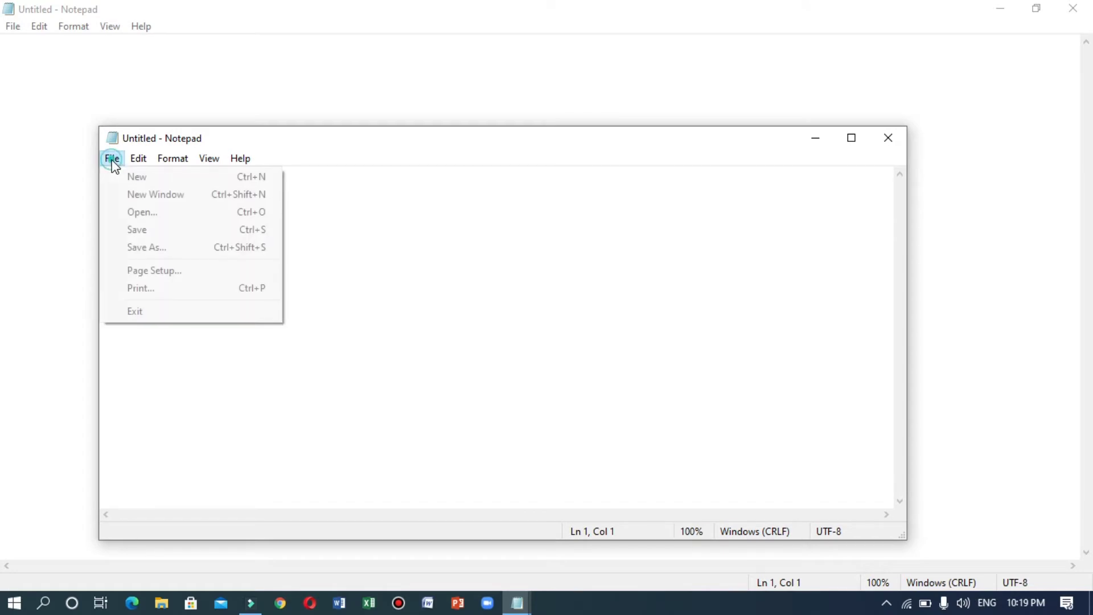
left_click(140, 194)
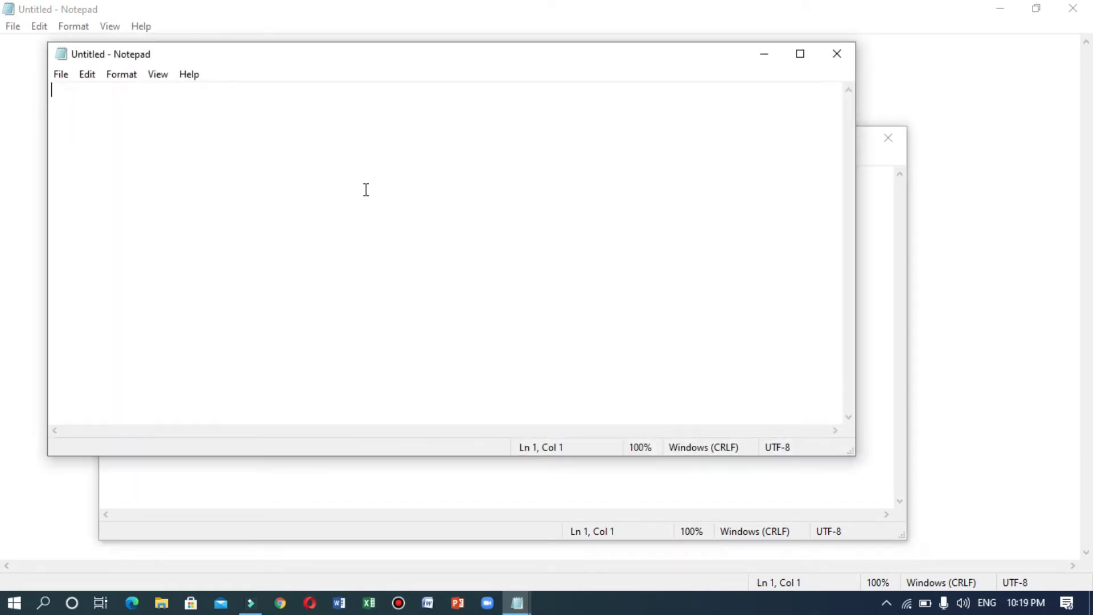
left_click(430, 58)
left_click_drag(431, 58, 478, 215)
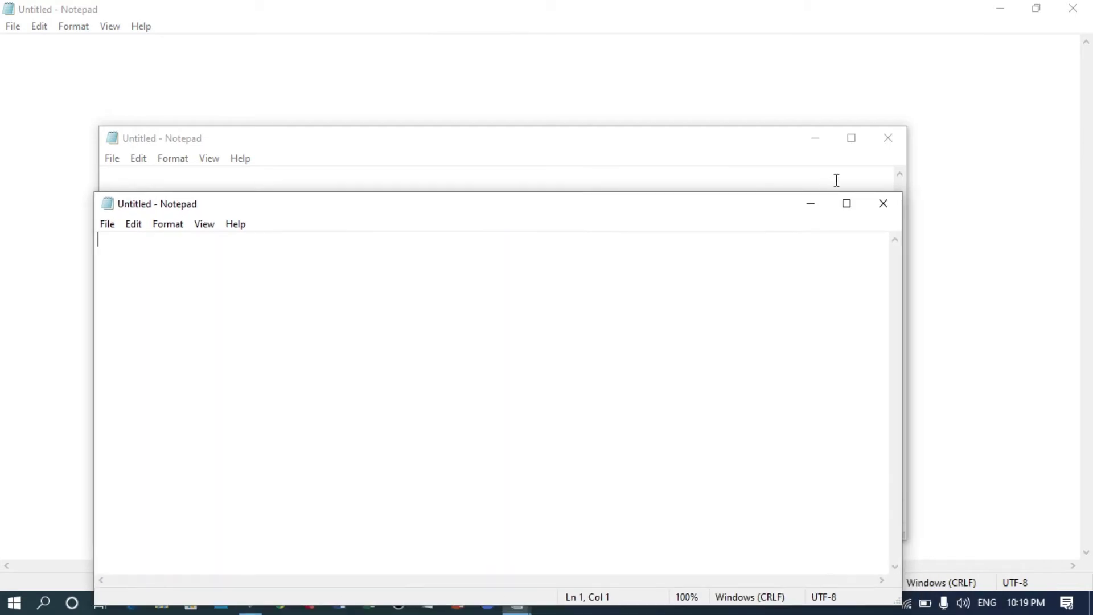
left_click(881, 206)
left_click(888, 137)
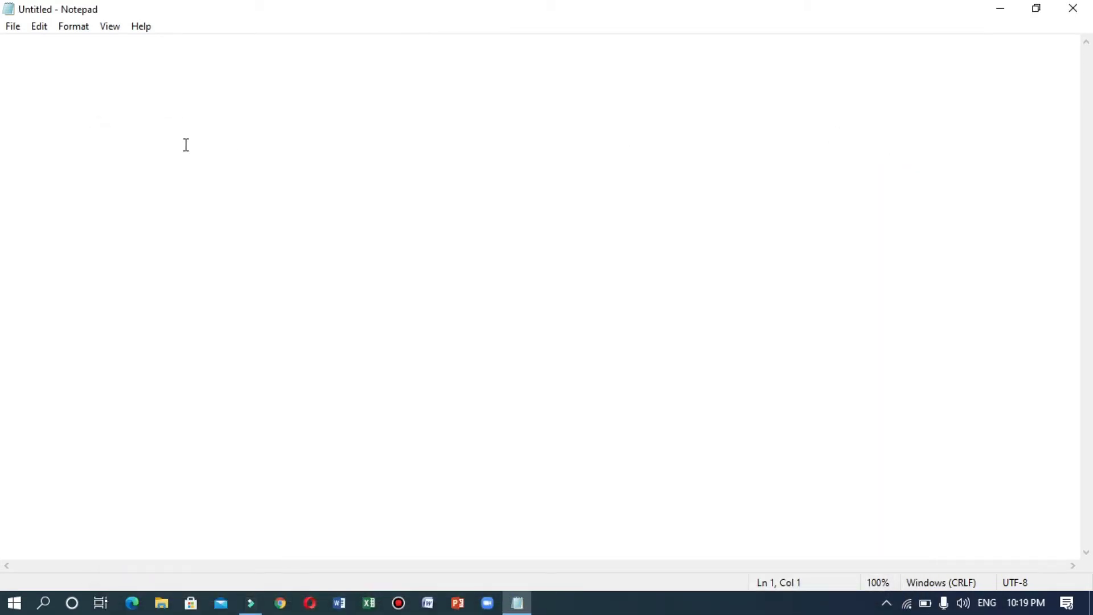
Step: Open the previously saved practice text document, modified 1/9/2021 10:19 PM, from the Desktop folder
left_click(12, 28)
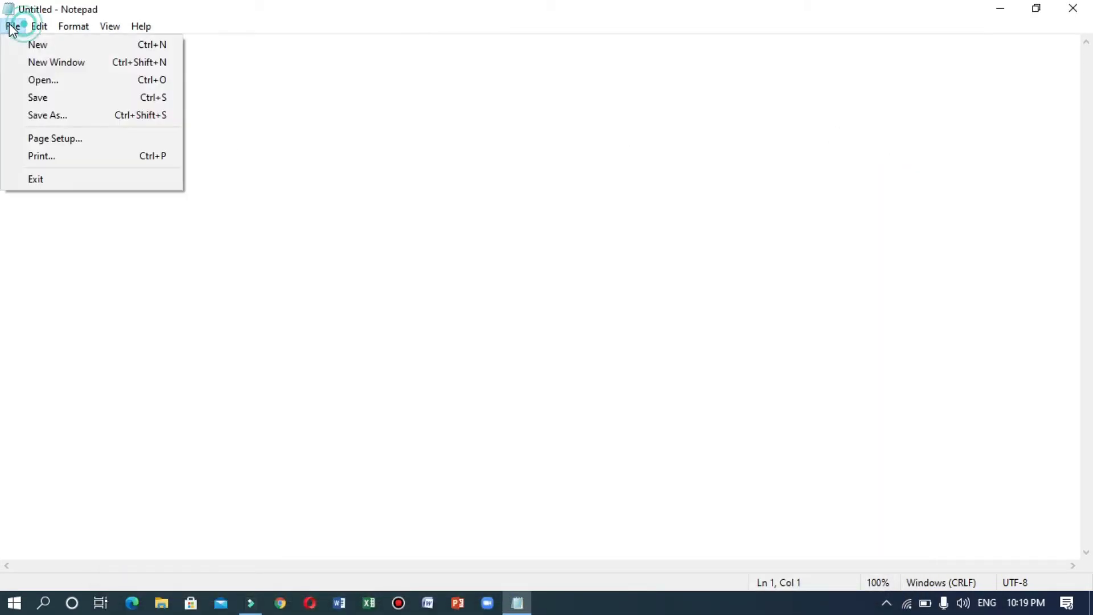
left_click(71, 81)
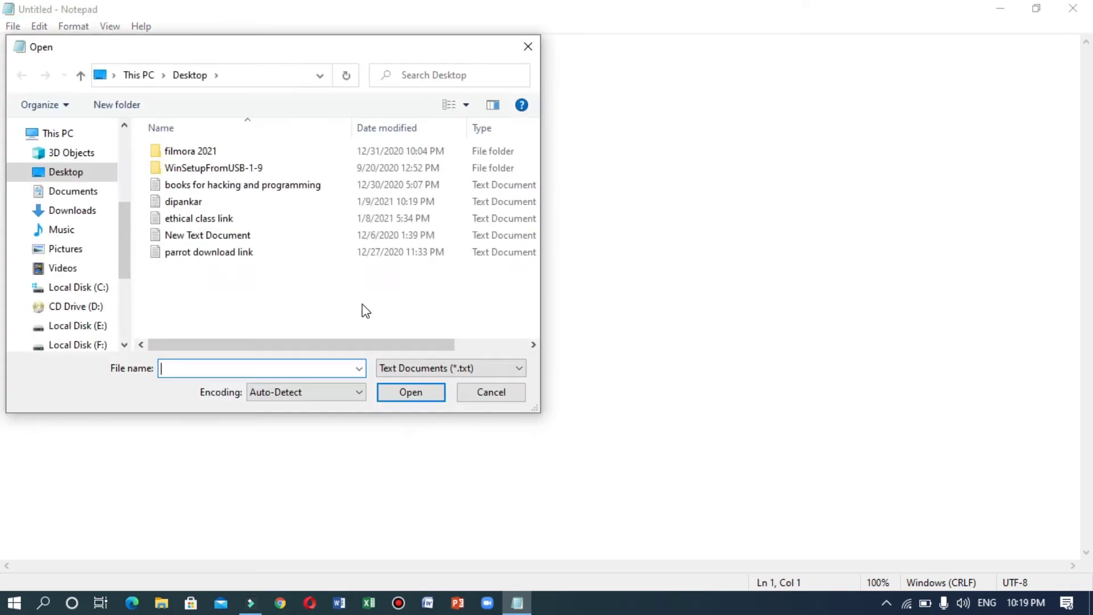
left_click(189, 202)
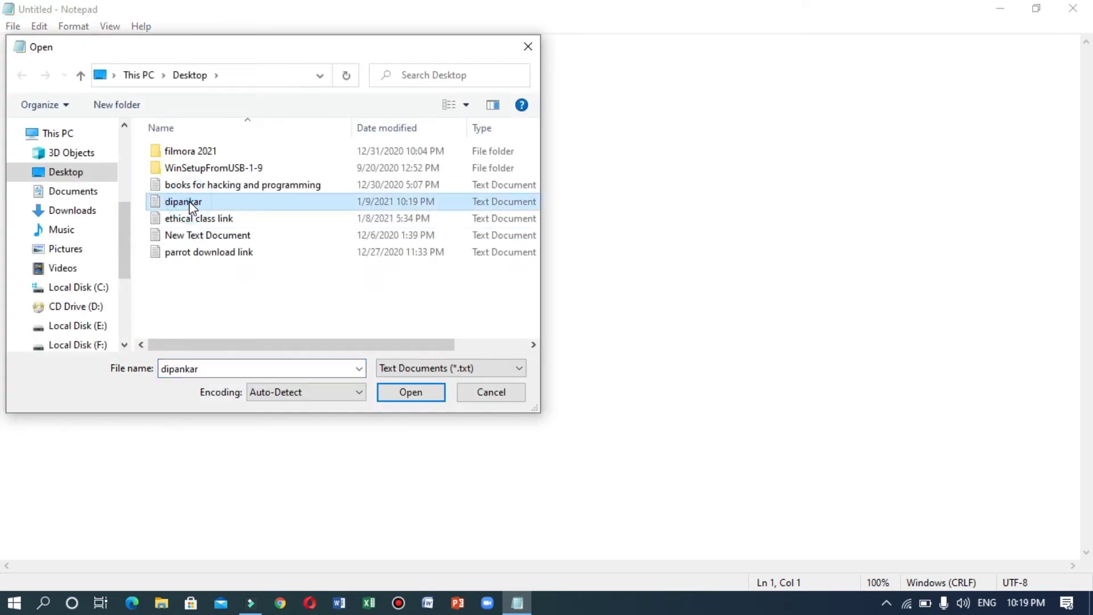
left_click(180, 281)
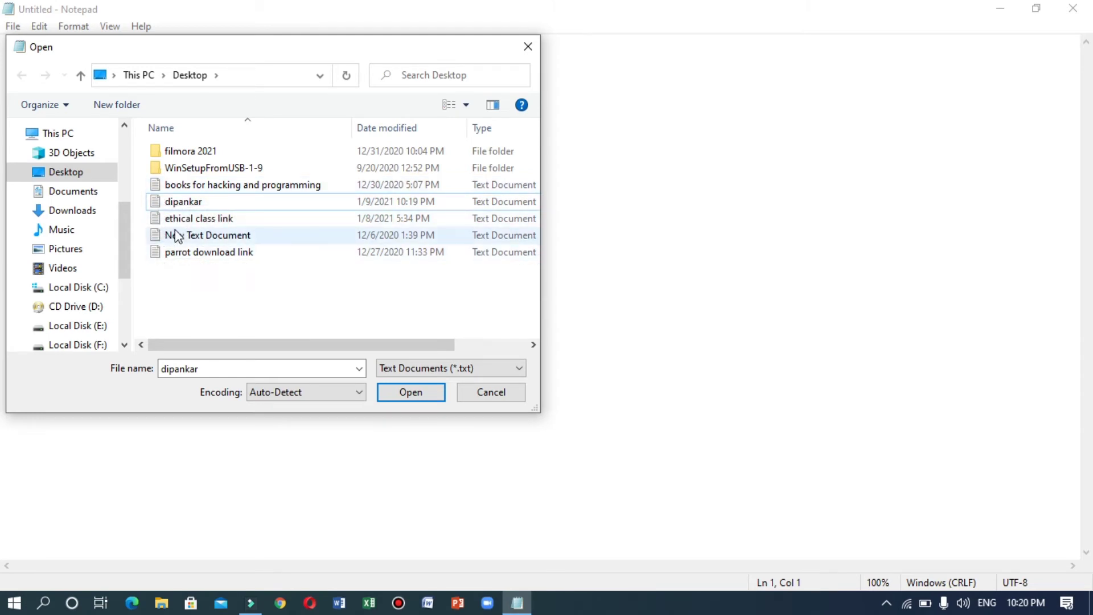
left_click(491, 367)
left_click(491, 368)
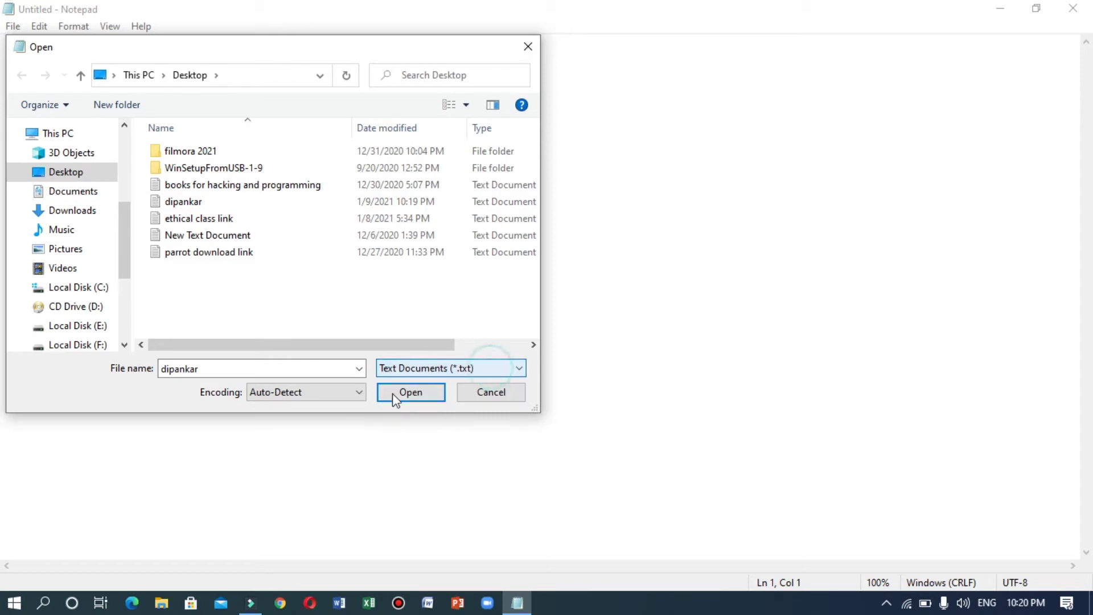
left_click(189, 201)
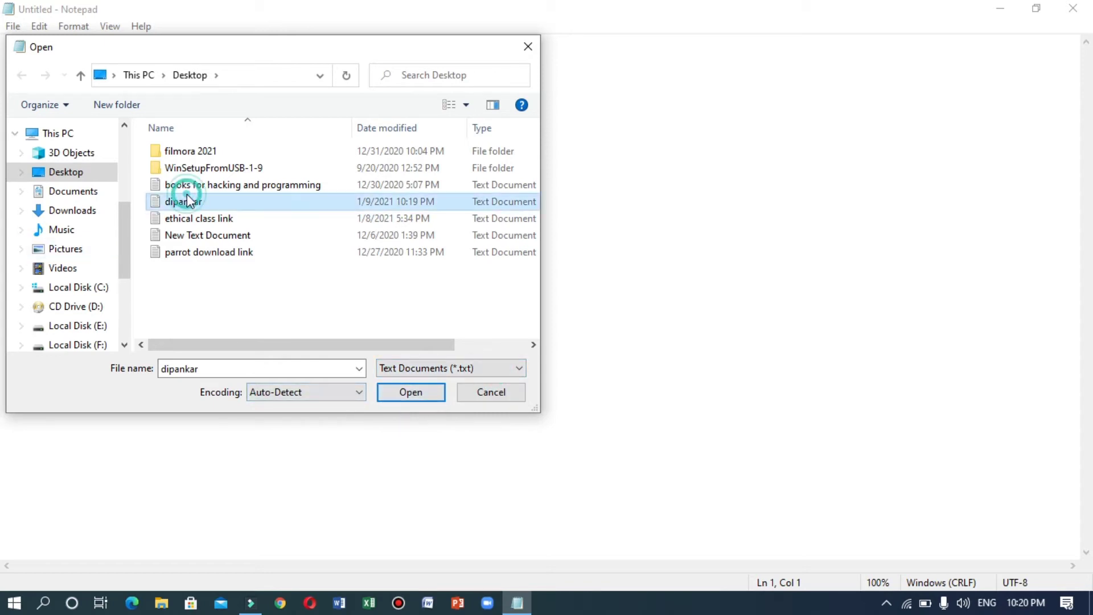
left_click(415, 398)
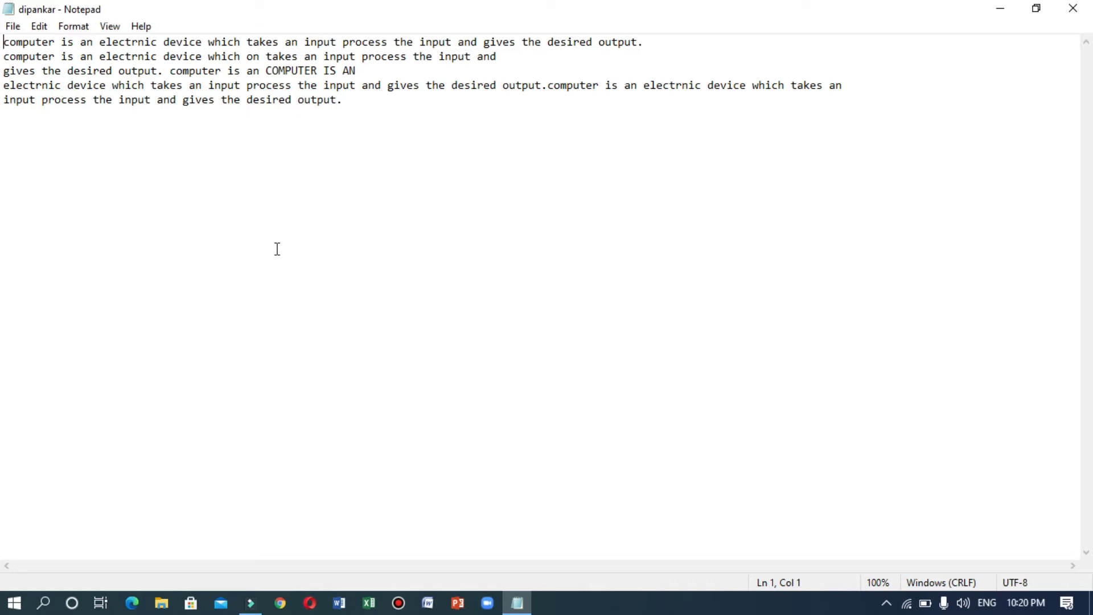
Step: Inspect the practice text file's details on the desktop and return to the open document
left_click(1001, 9)
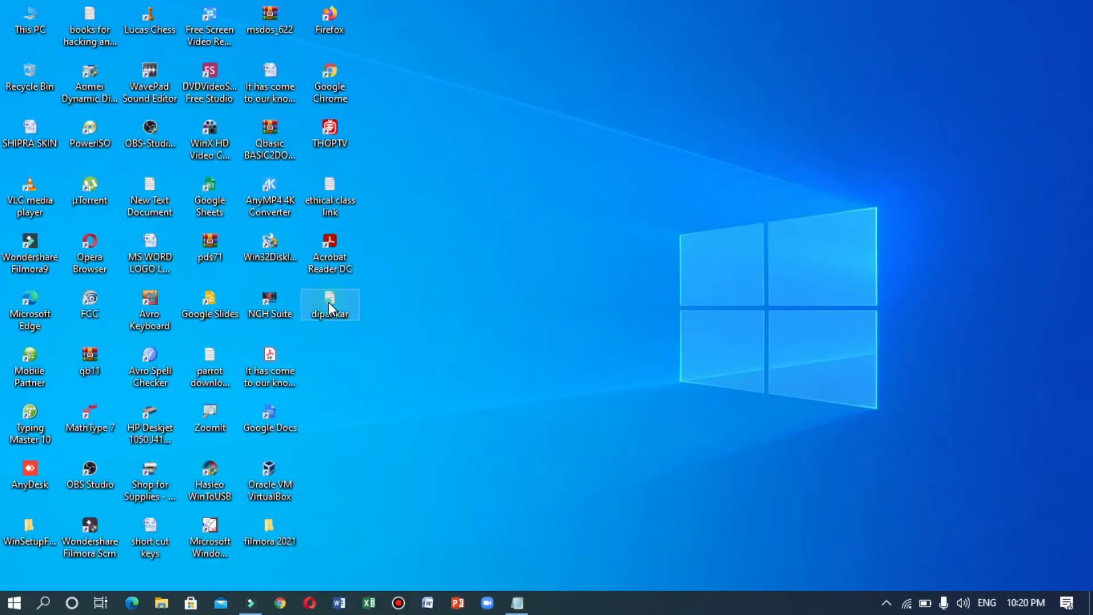
mouse_move(329, 307)
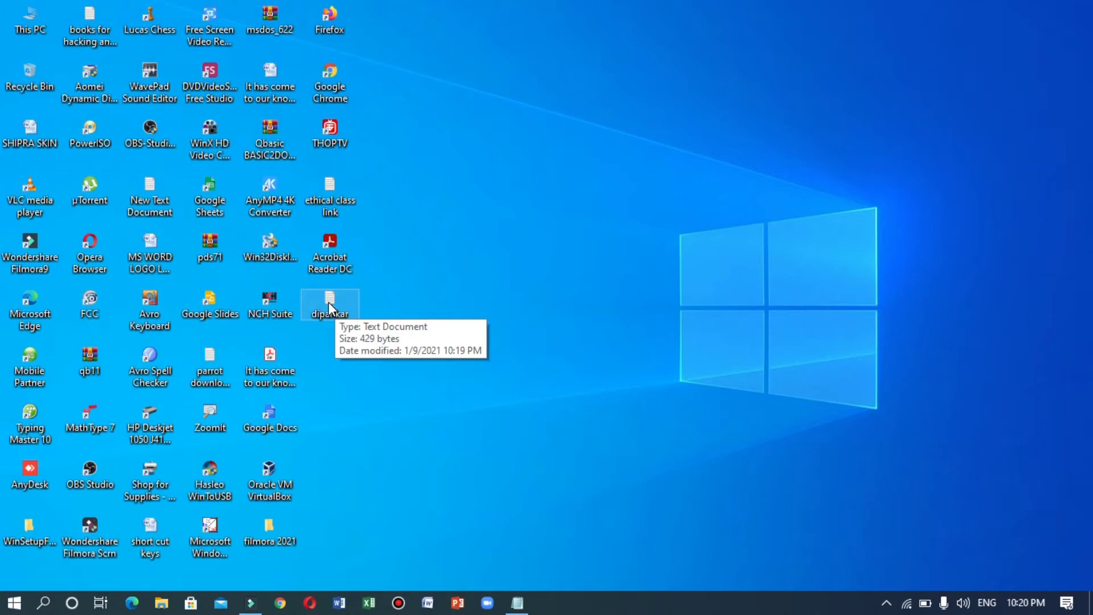
left_click(517, 603)
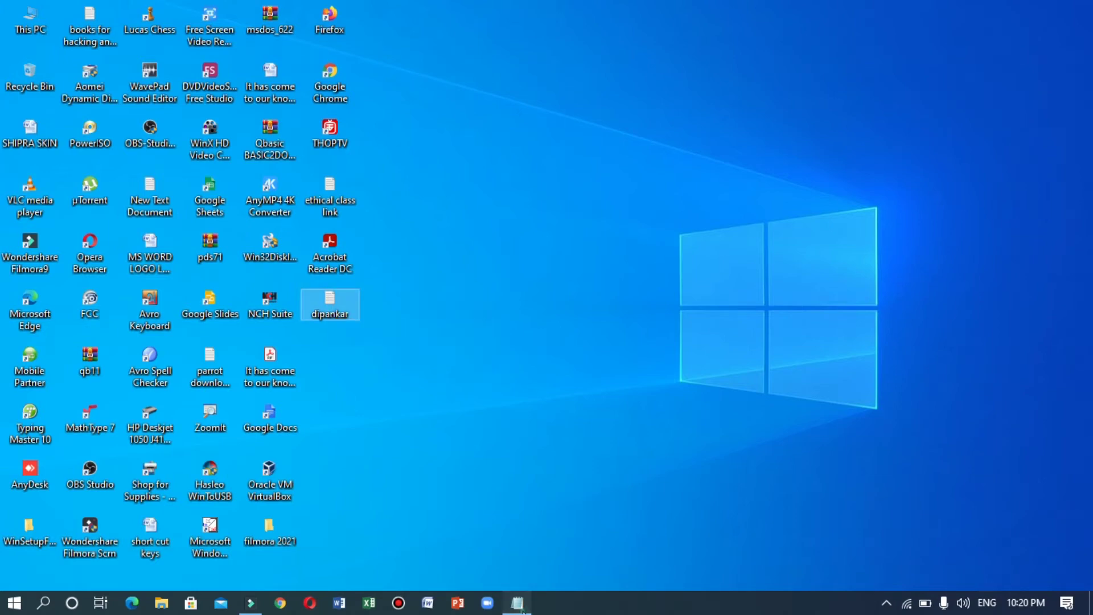
Step: Save a copy of the document to the Desktop under the same base name with the extension .CMD
left_click(13, 27)
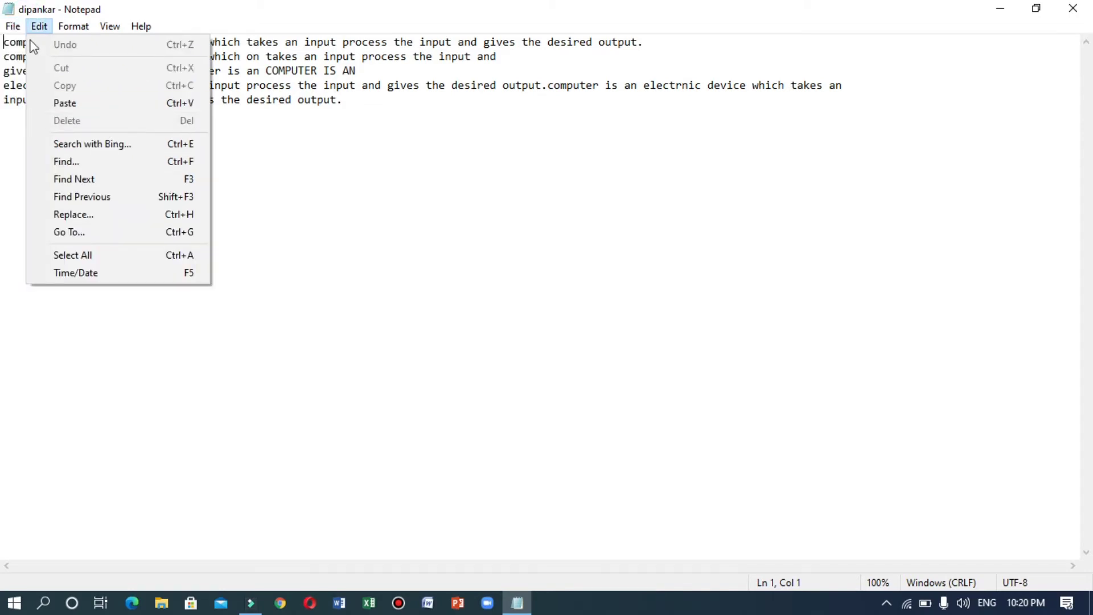
left_click(35, 115)
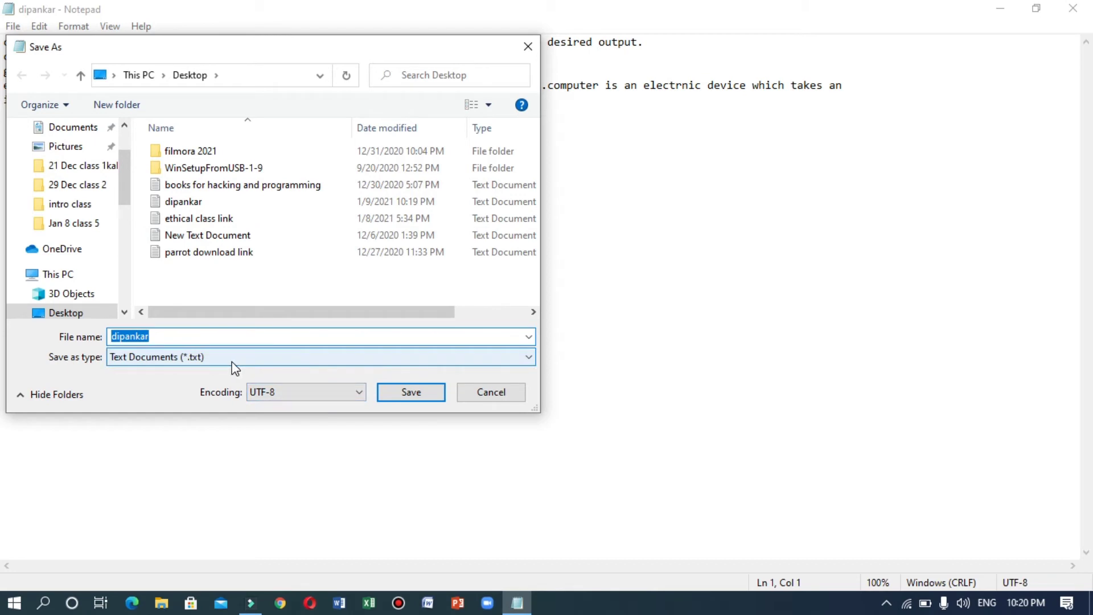
left_click(204, 338)
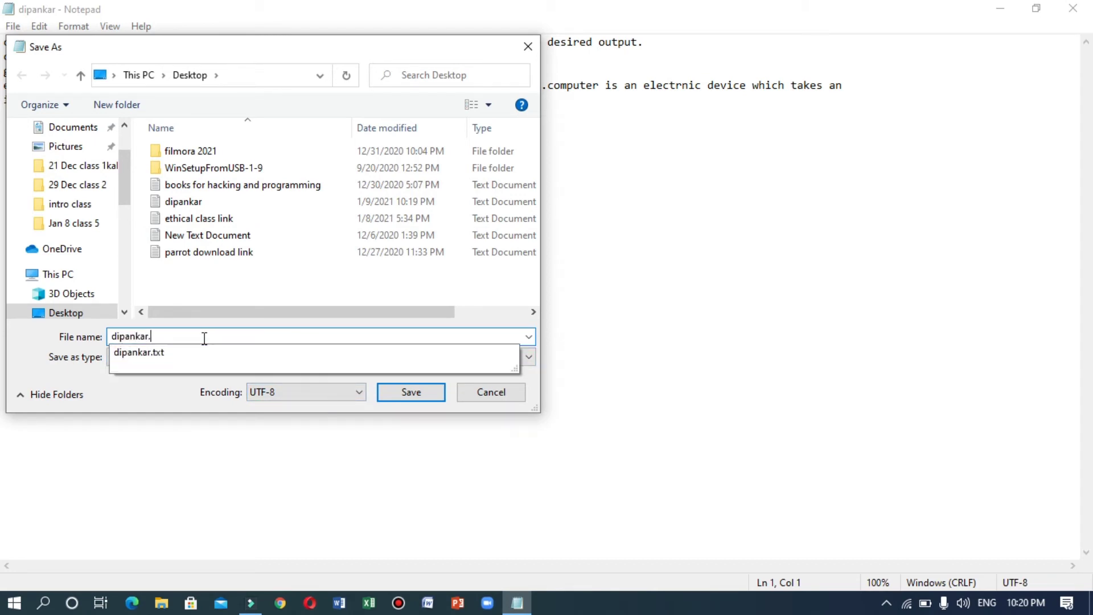
type(".CMD")
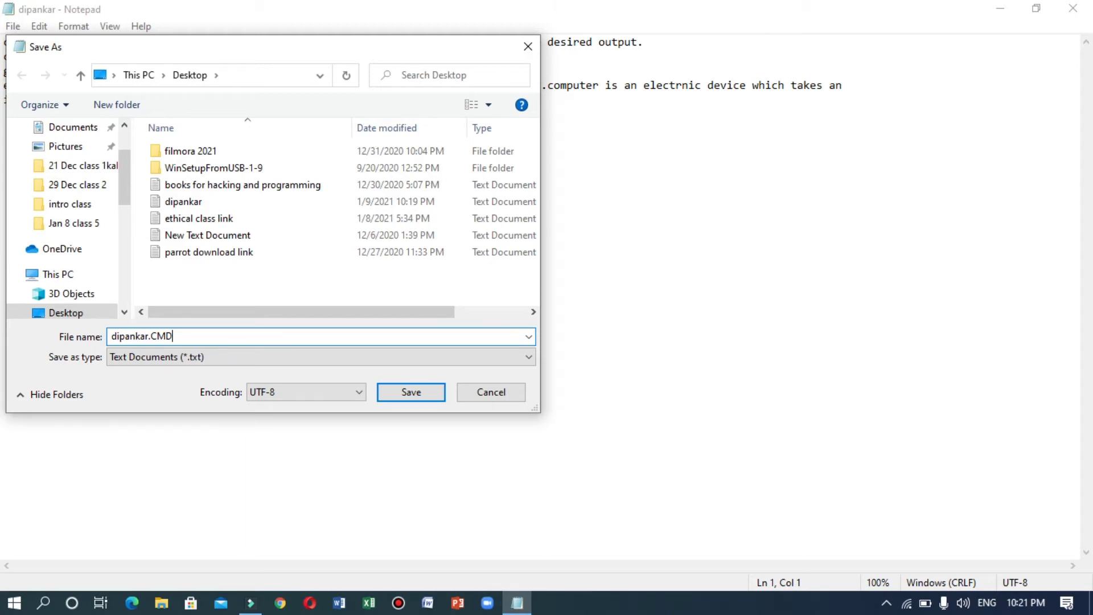
left_click(401, 393)
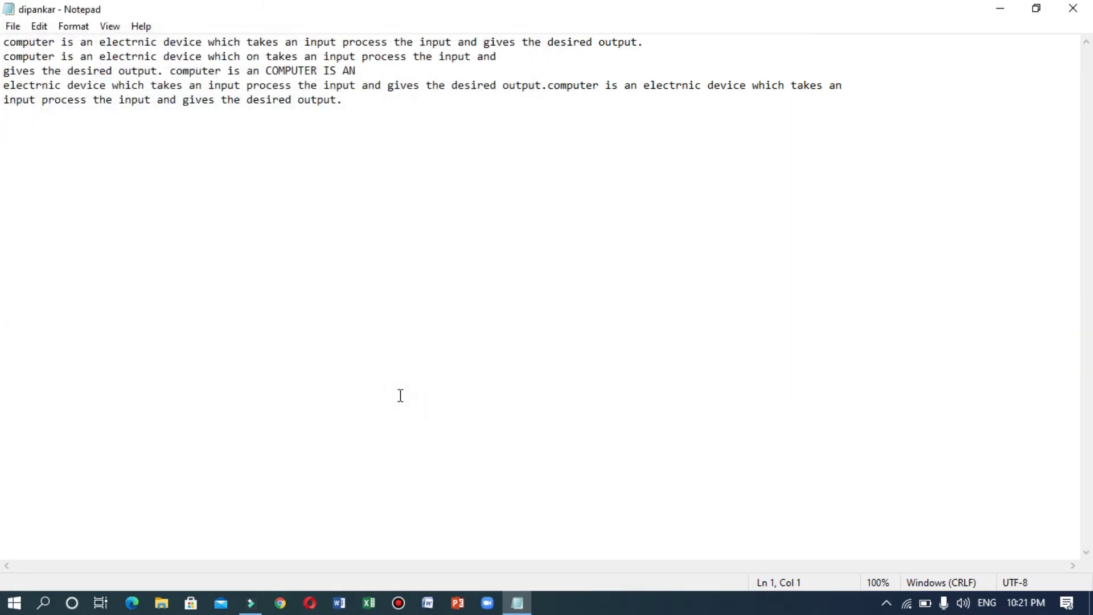
Step: Compare the original text file with its CMD copy on the desktop and try running the copy
left_click(1091, 603)
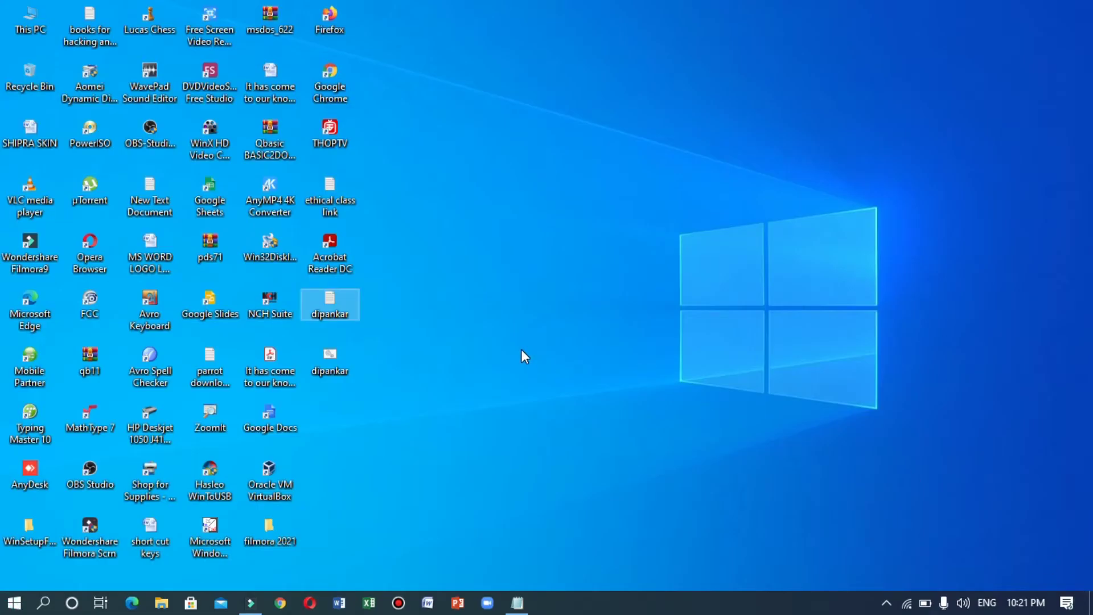
left_click(322, 357)
left_click(331, 310)
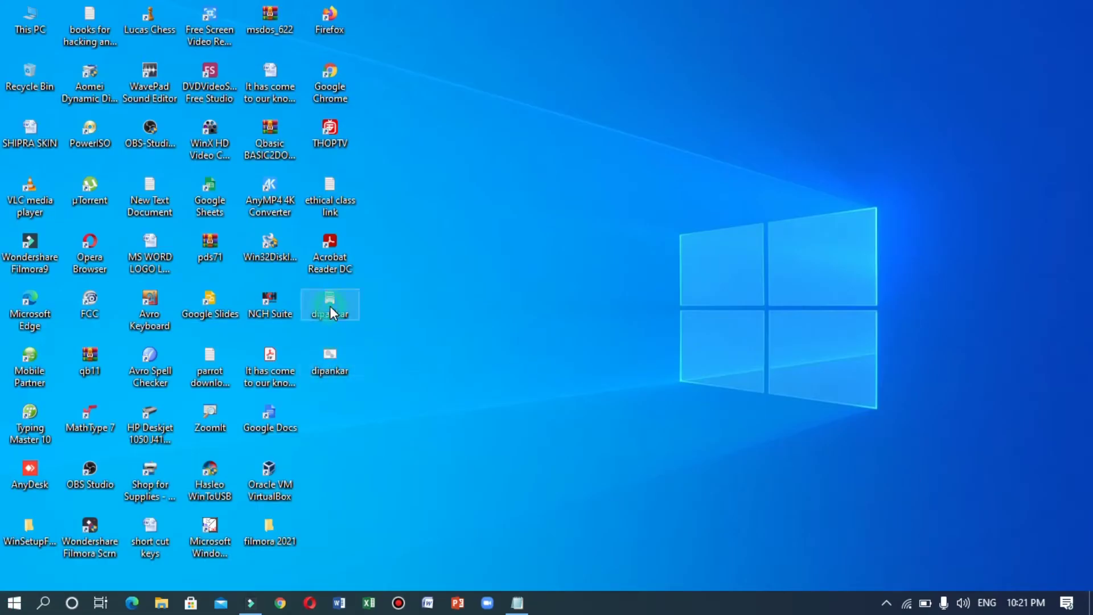
left_click(343, 367)
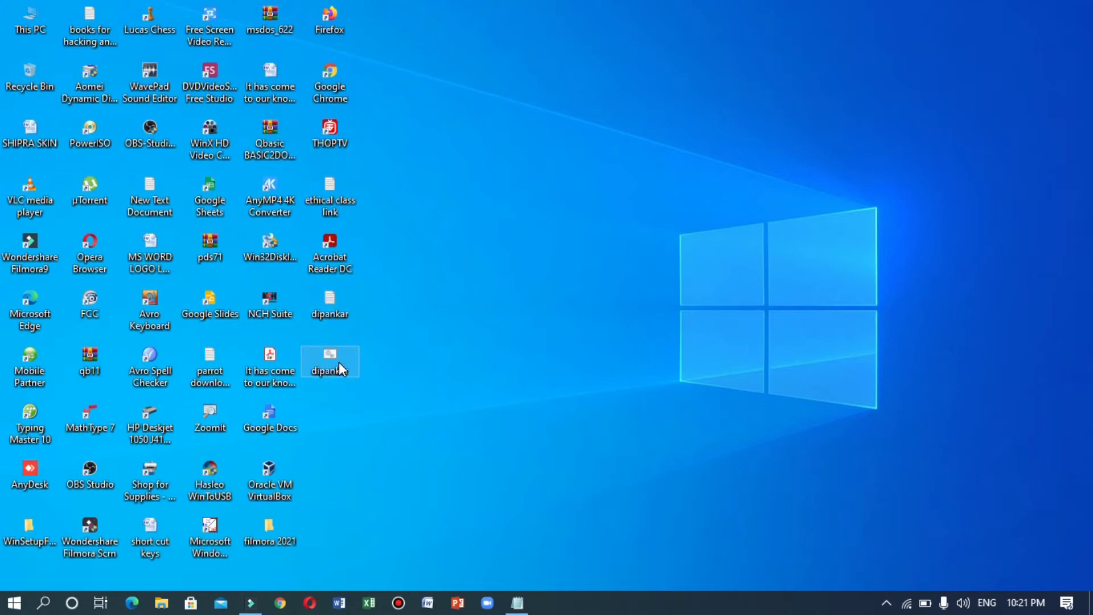
double_click(339, 363)
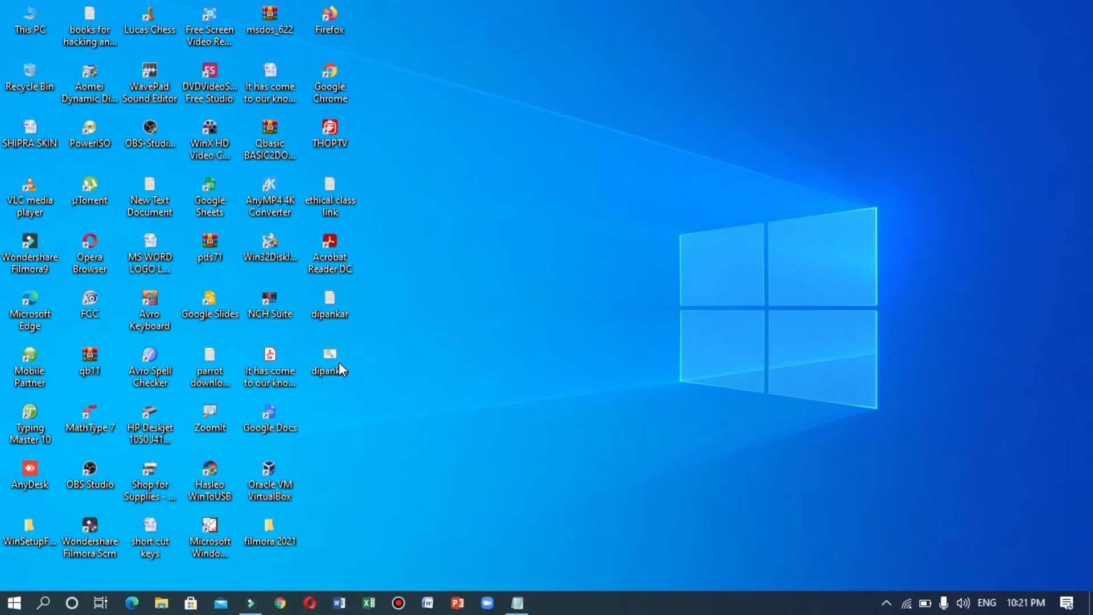
Step: Return to the document and save another copy to the Desktop under the same base name with the extension .bat
left_click(516, 603)
left_click(12, 26)
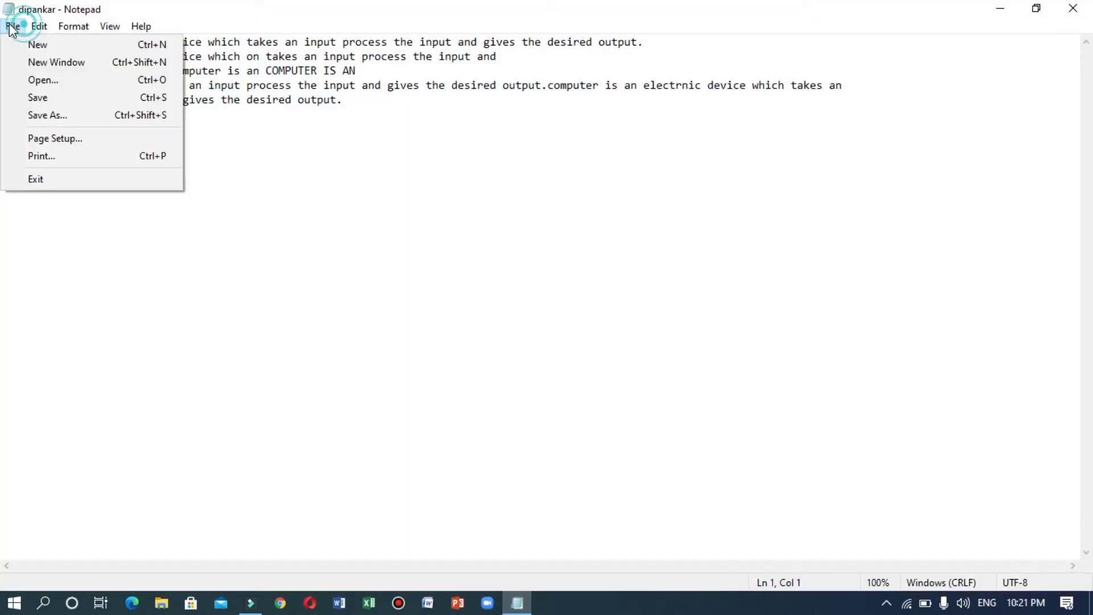
left_click(50, 113)
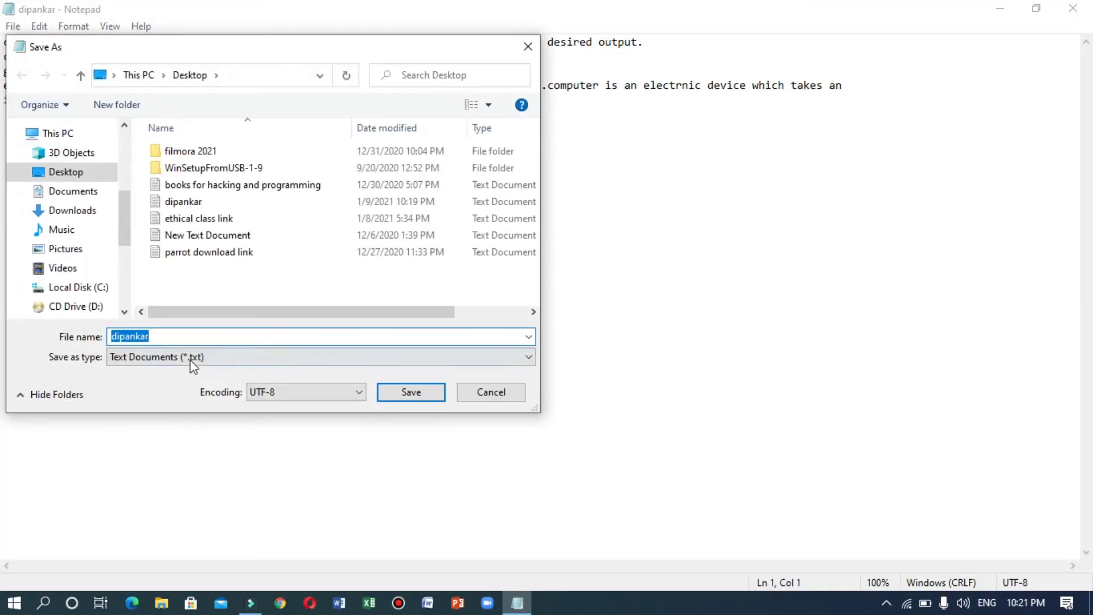
key("End")
type(".bat")
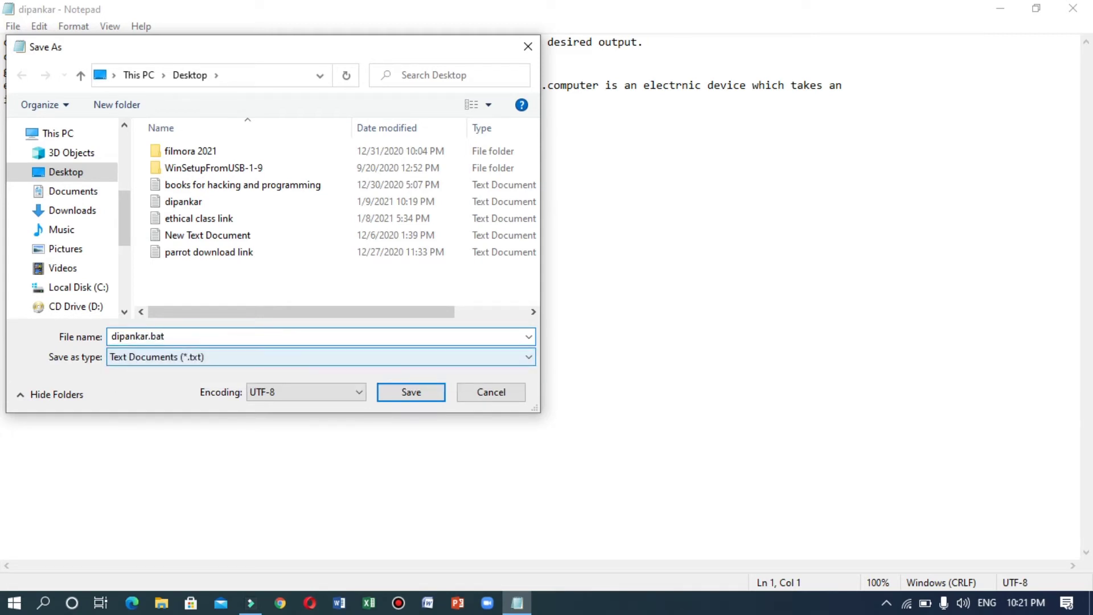
left_click(419, 393)
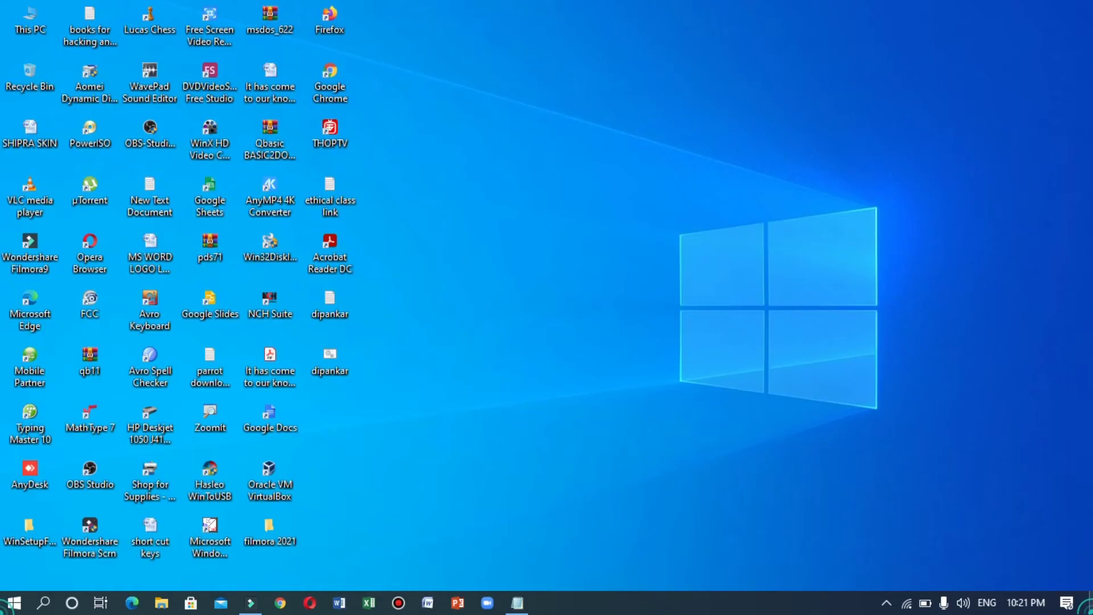
Step: Permanently delete the CMD and BAT copies from the desktop, keeping the original text file
double_click(330, 361)
left_click_drag(374, 334, 320, 446)
key("shift+Delete")
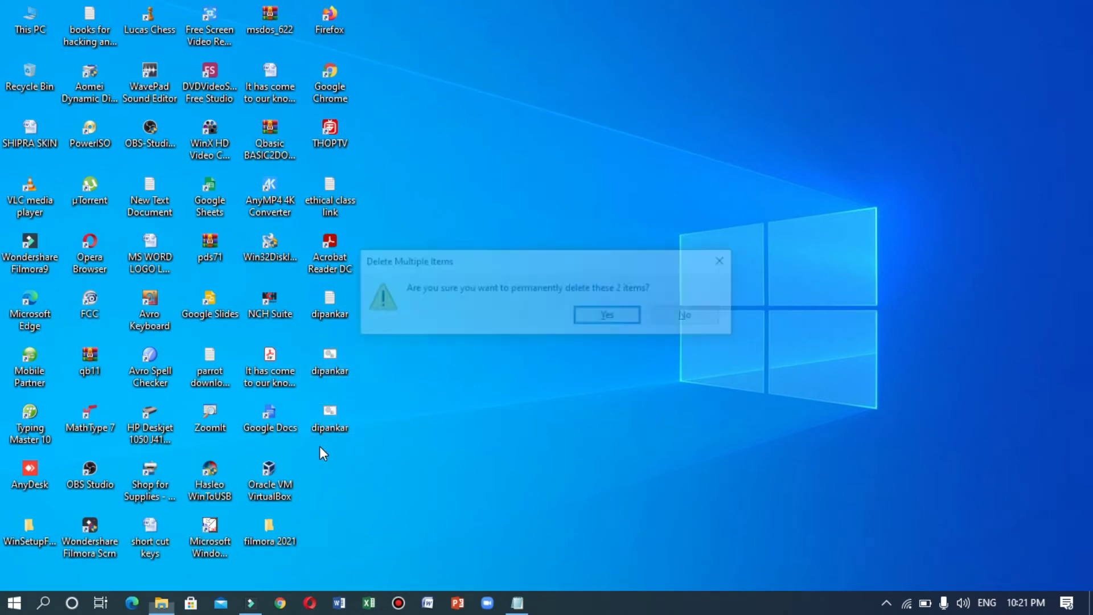
key("Return")
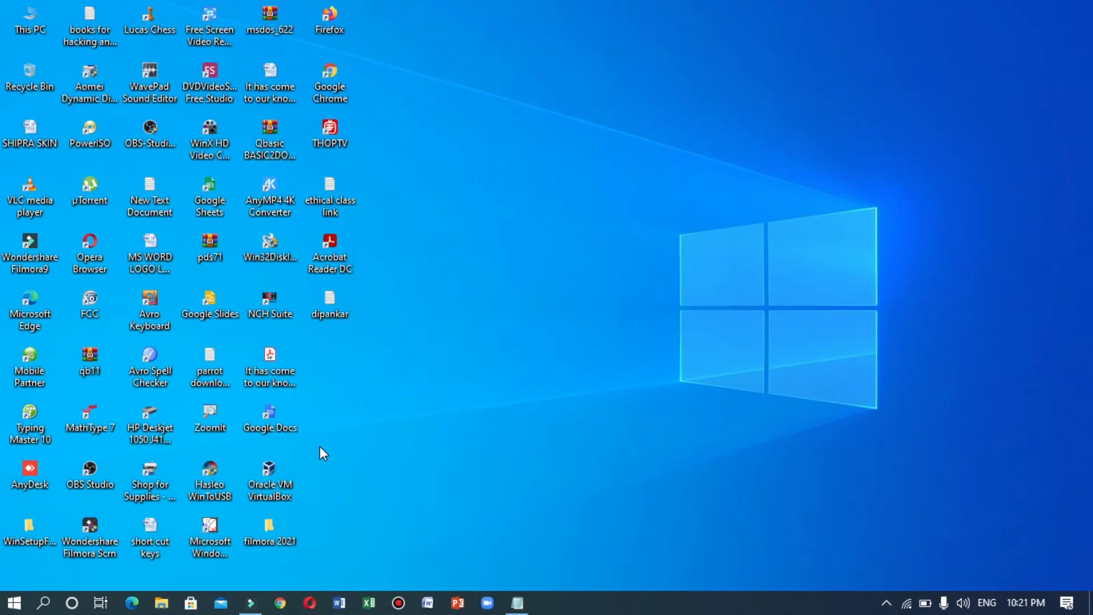
Step: Return to the open document and add "sdsd" on the empty sixth line
left_click(523, 609)
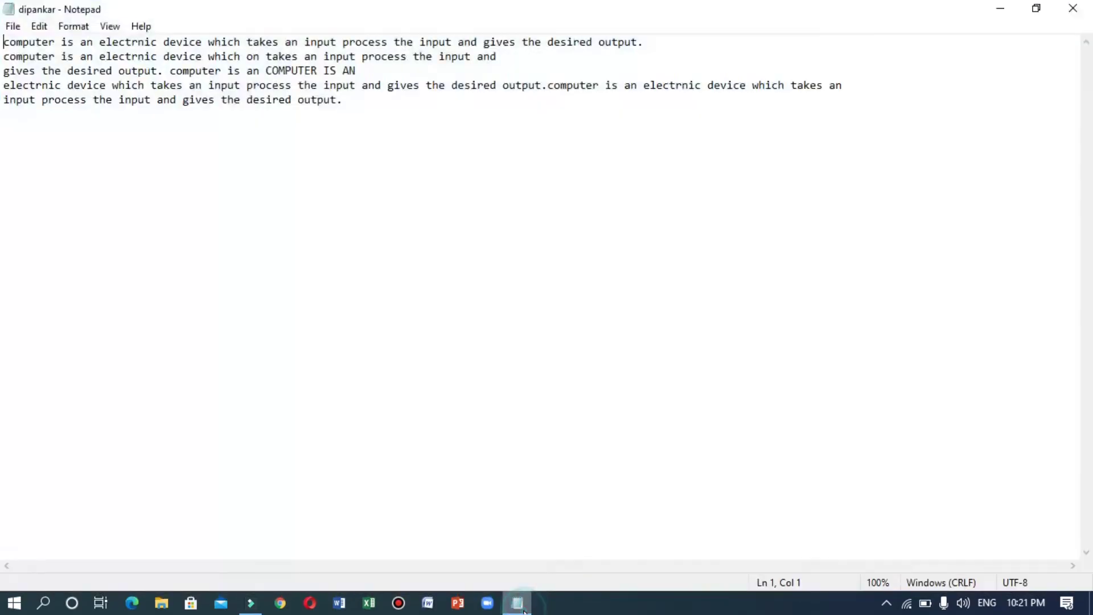
left_click(270, 169)
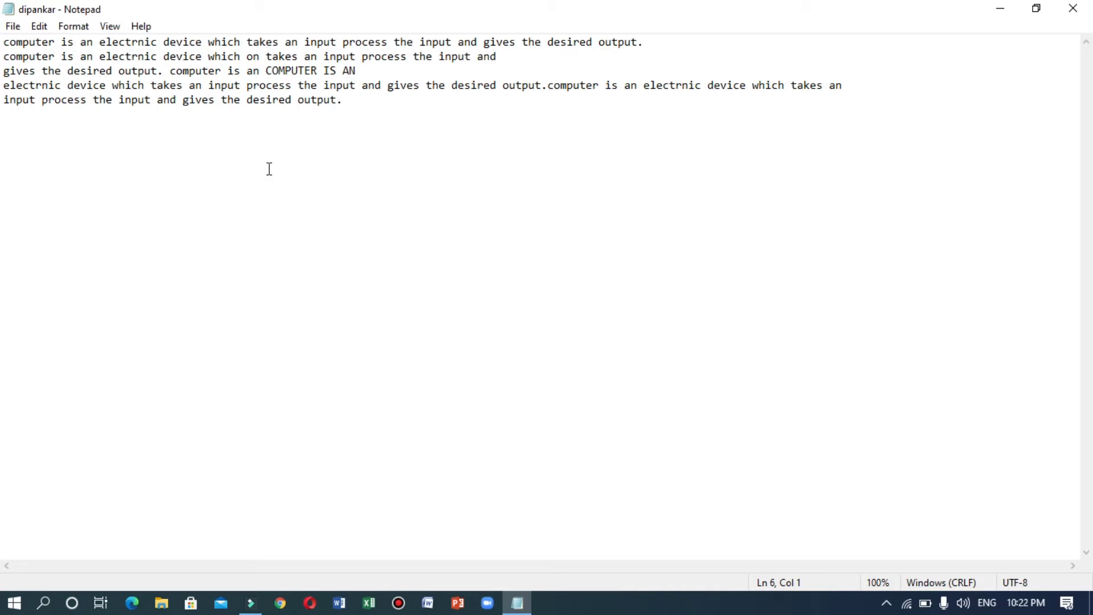
left_click(13, 26)
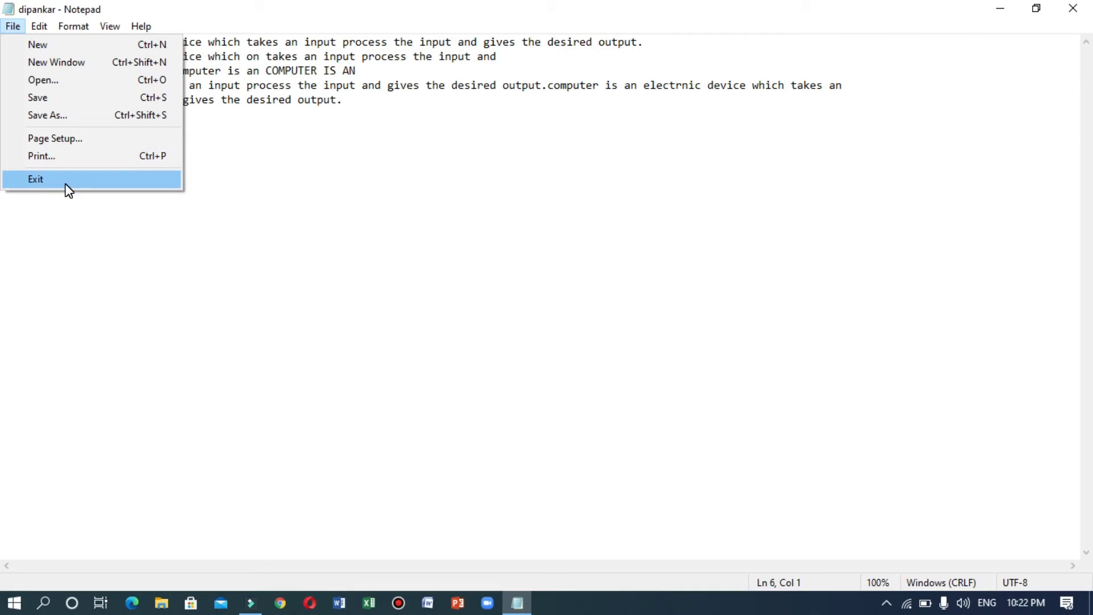
left_click(408, 154)
type("sdsd")
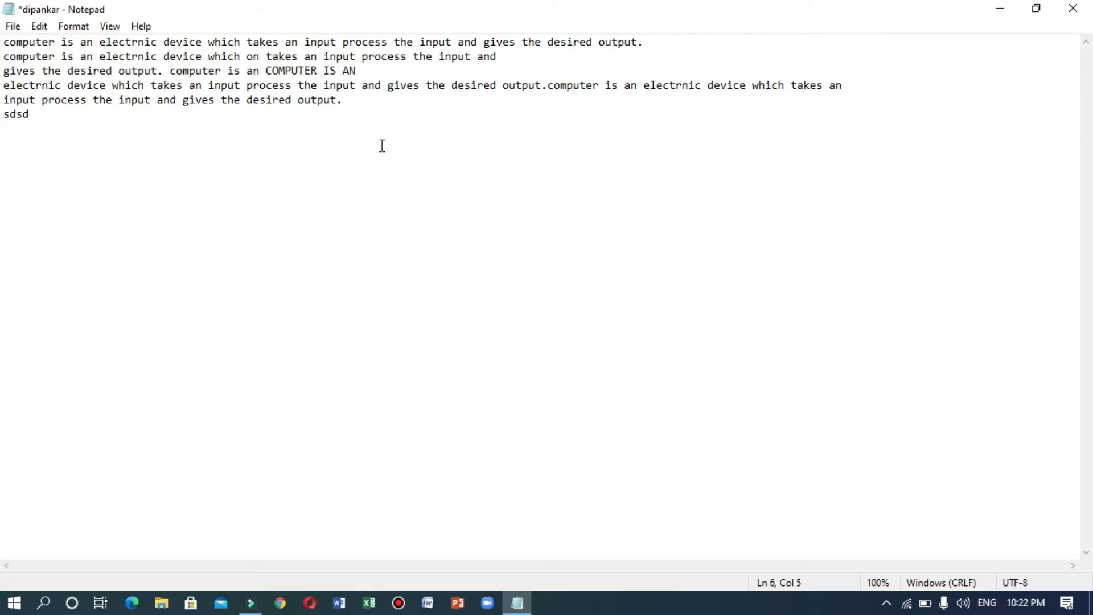
Step: Try to exit with unsaved changes, then cancel the exit to keep the document open
left_click(13, 26)
mouse_move(39, 26)
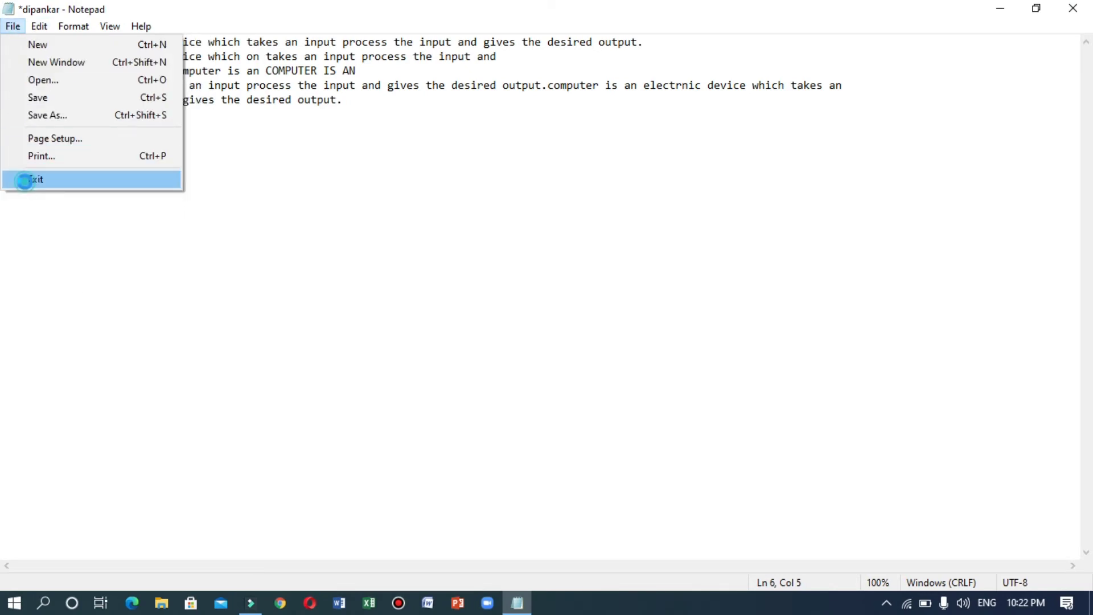
left_click(25, 180)
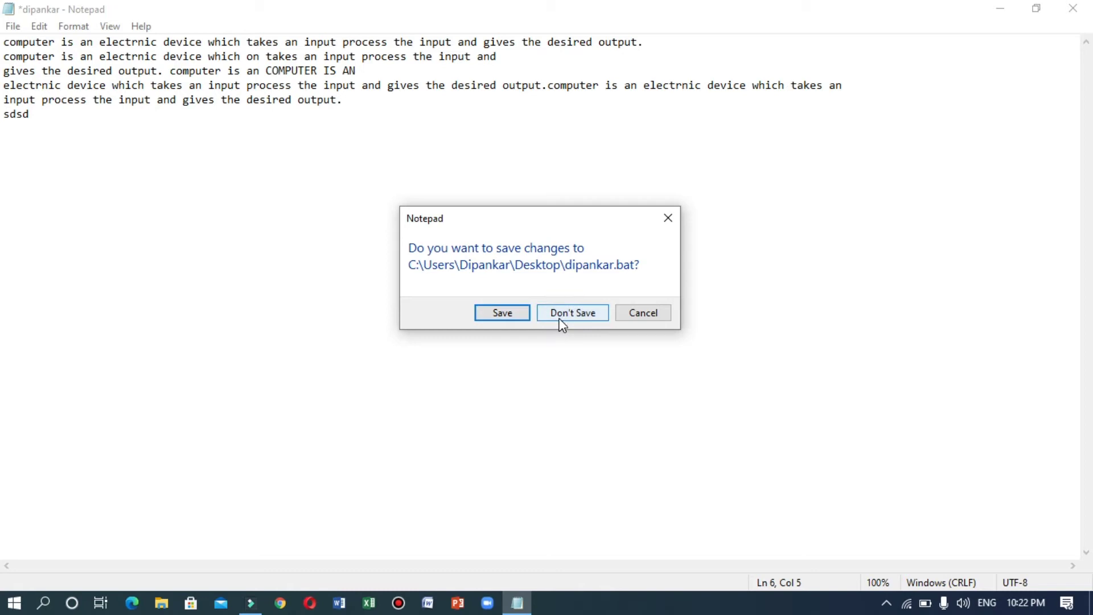
left_click(651, 317)
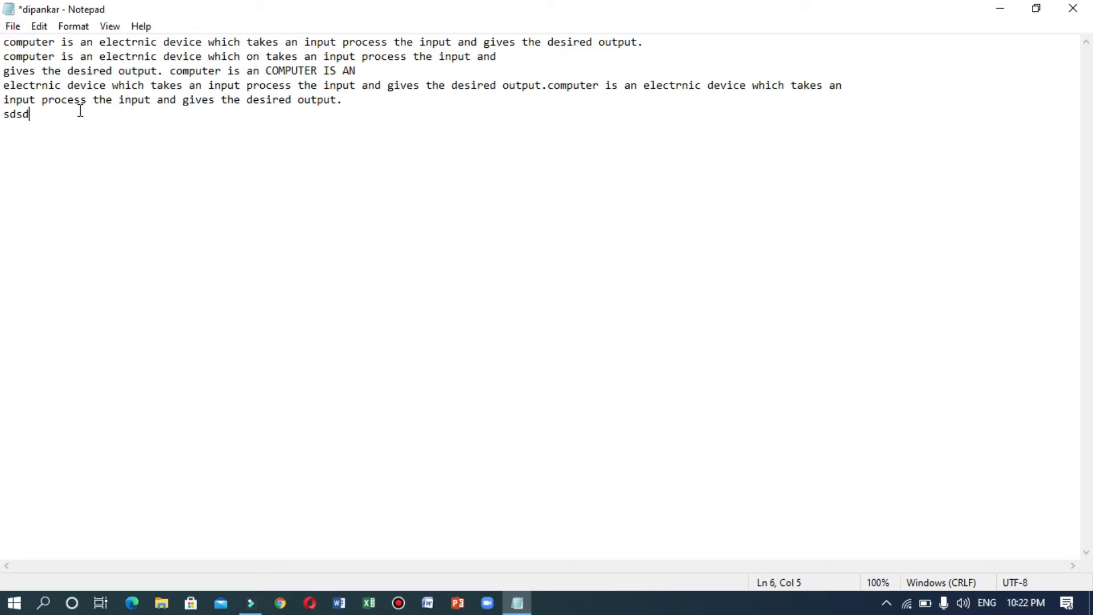
Step: Save the current file with its added line and start a new blank document
key("ctrl+s")
key("ctrl+n")
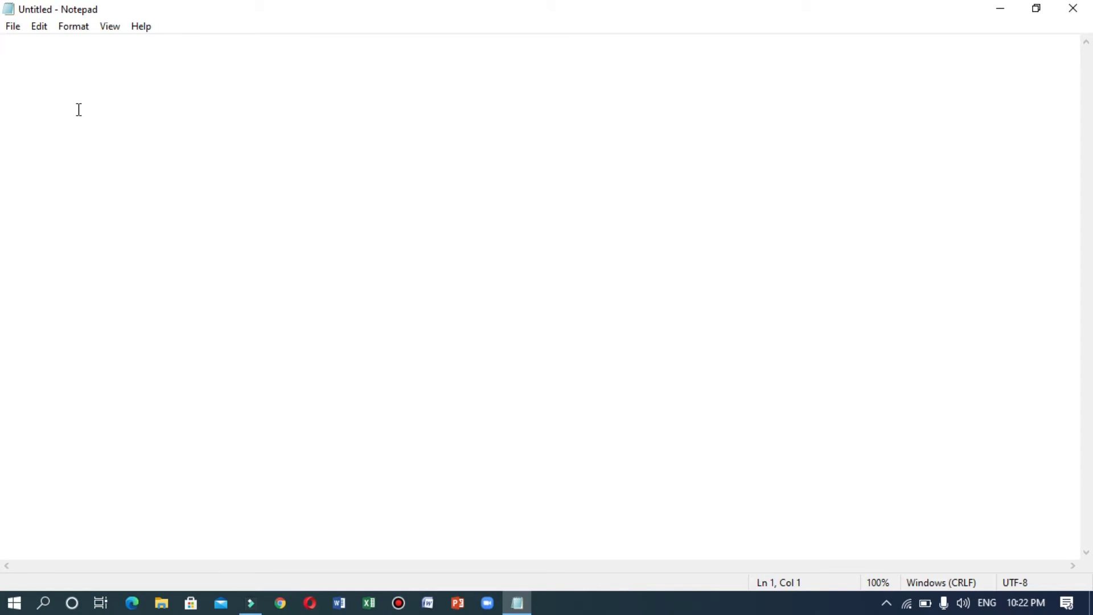
Step: Write "booting means the loading of operating system." on the first line and start a second line
type("booting means ")
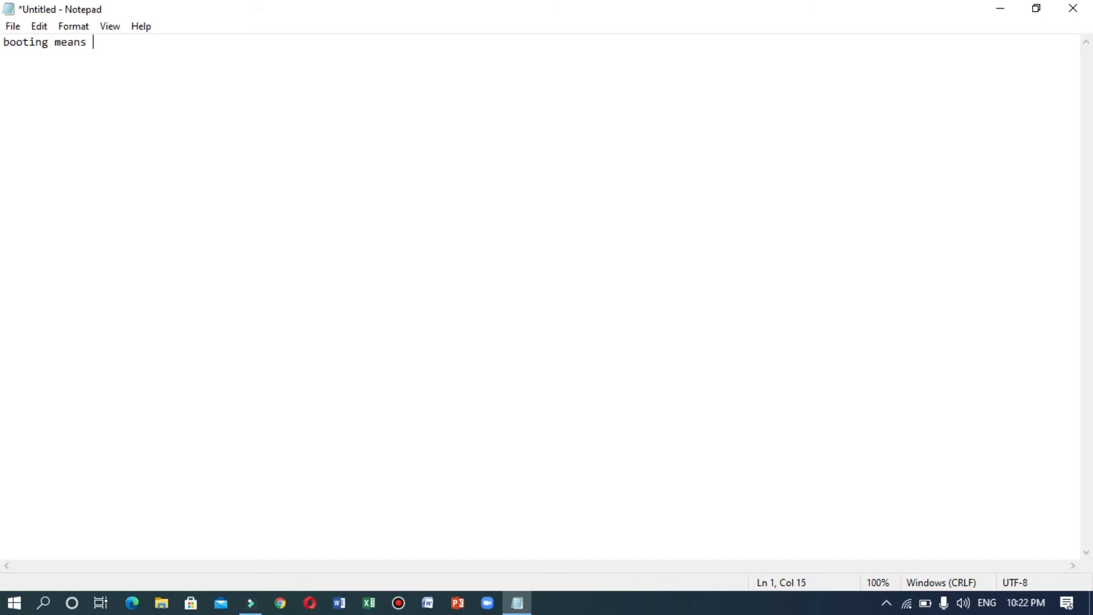
type("the loading of op")
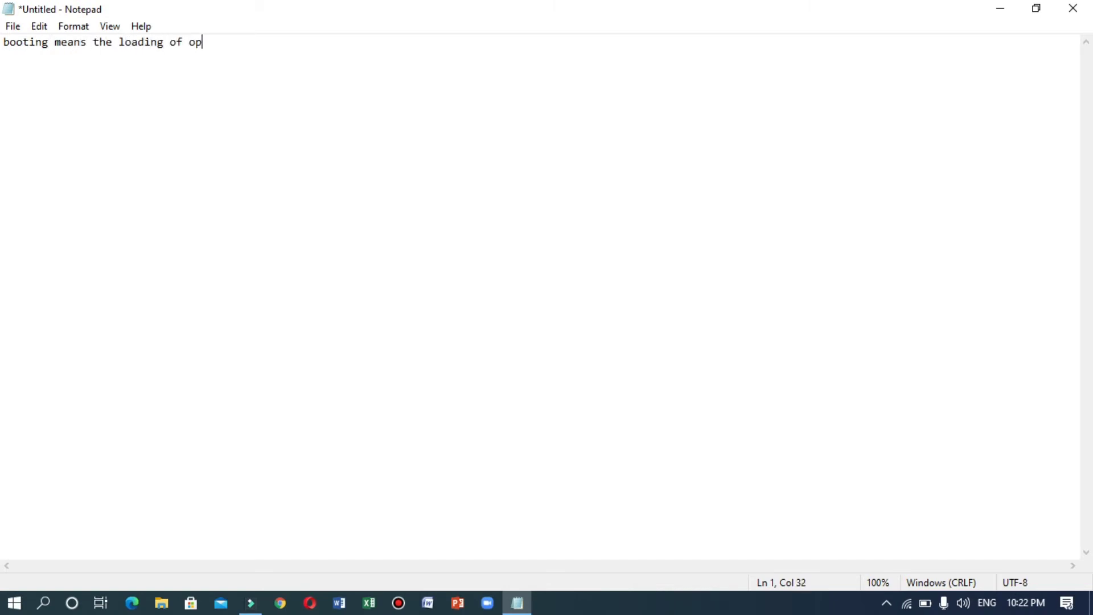
type("eratingsys")
key("BackSpace")
key("BackSpace")
key("BackSpace")
type("syt")
key("BackSpace")
type("stem")
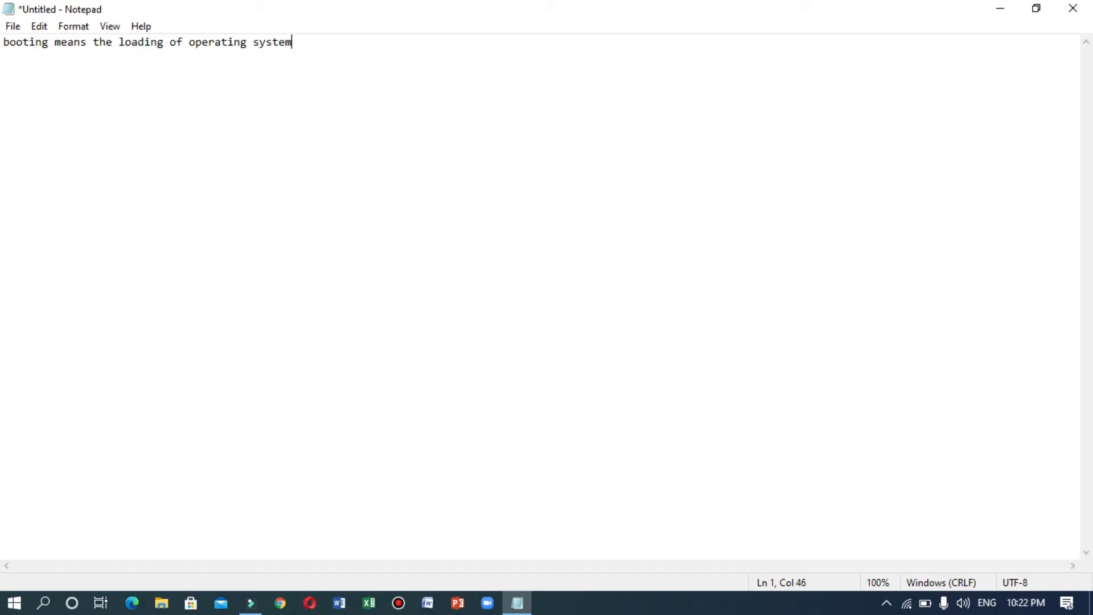
type(".")
key("Return")
Step: Start saving the new document and enter "bose" as the file name
left_click(13, 26)
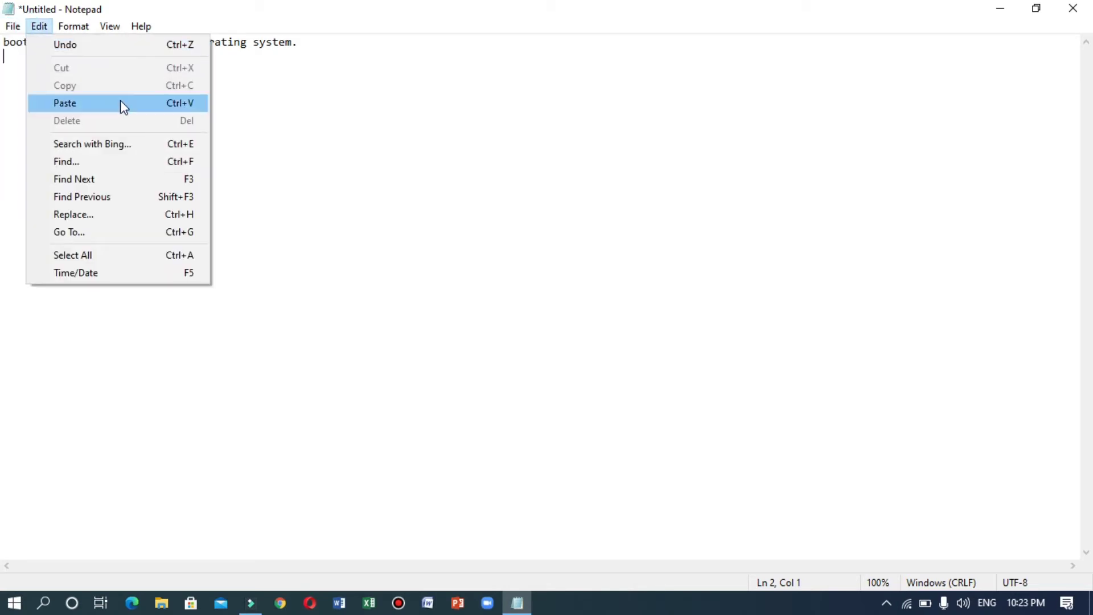
left_click(45, 26)
left_click(6, 28)
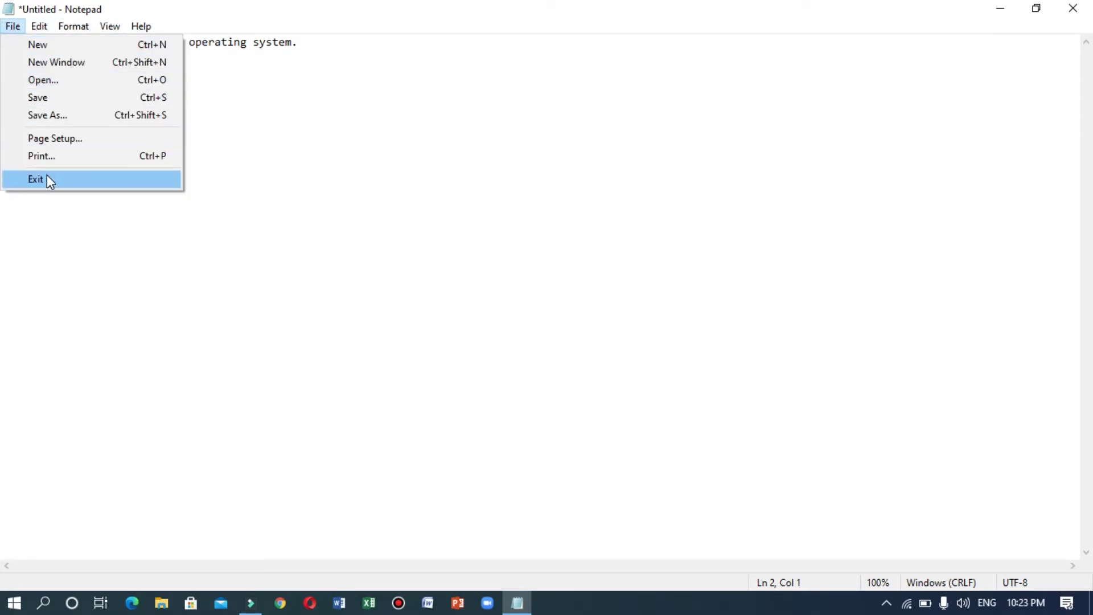
left_click(110, 26)
left_click(12, 26)
left_click(33, 98)
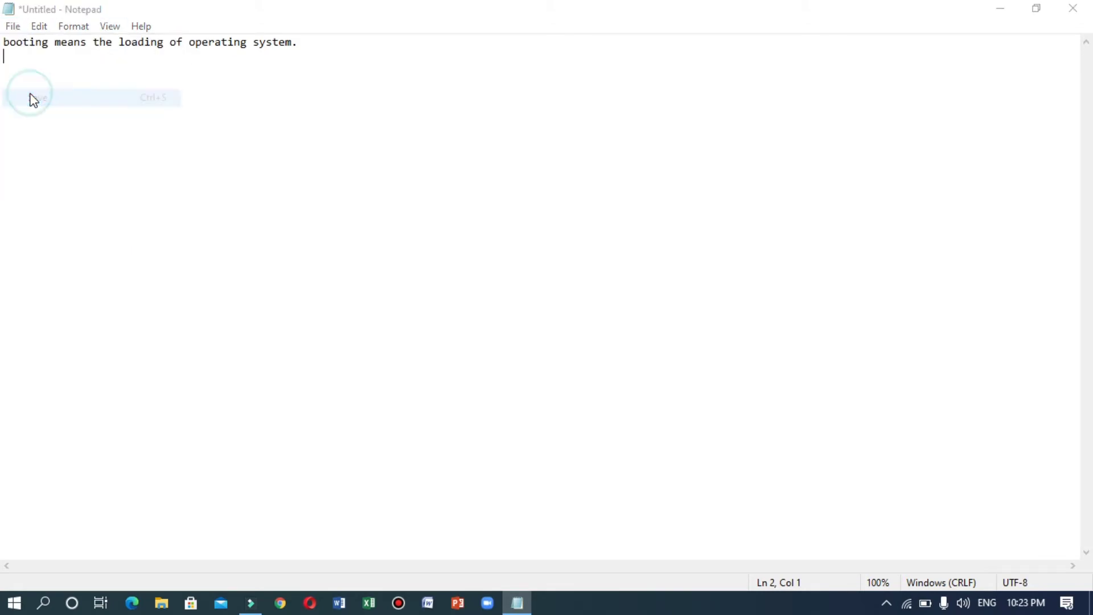
type("bose")
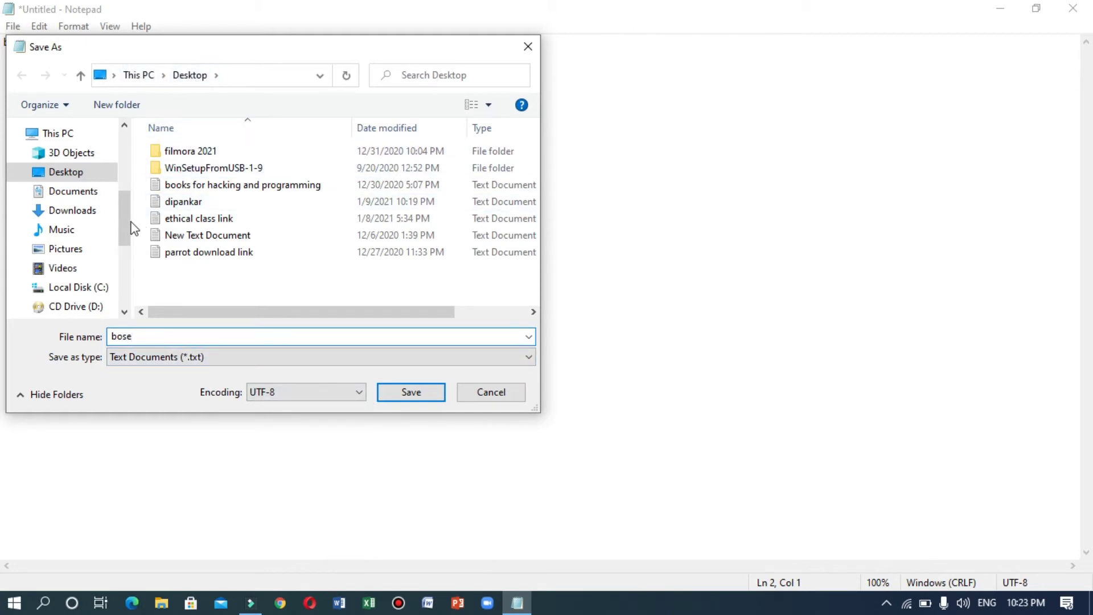
Step: Browse to This PC and choose its Desktop folder as the save location
left_click_drag(128, 226, 121, 187)
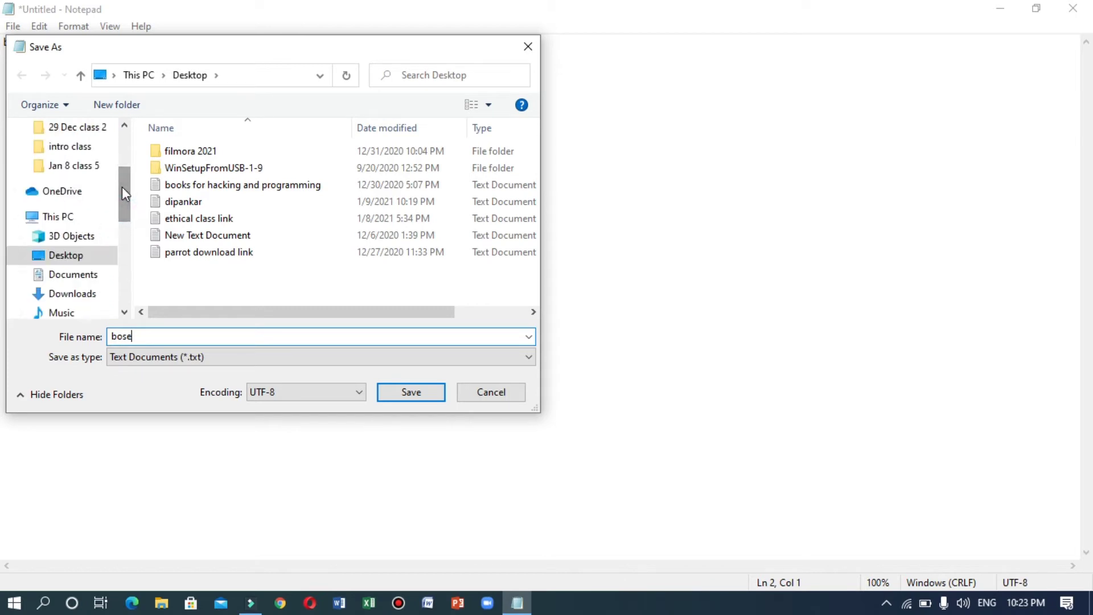
left_click(65, 216)
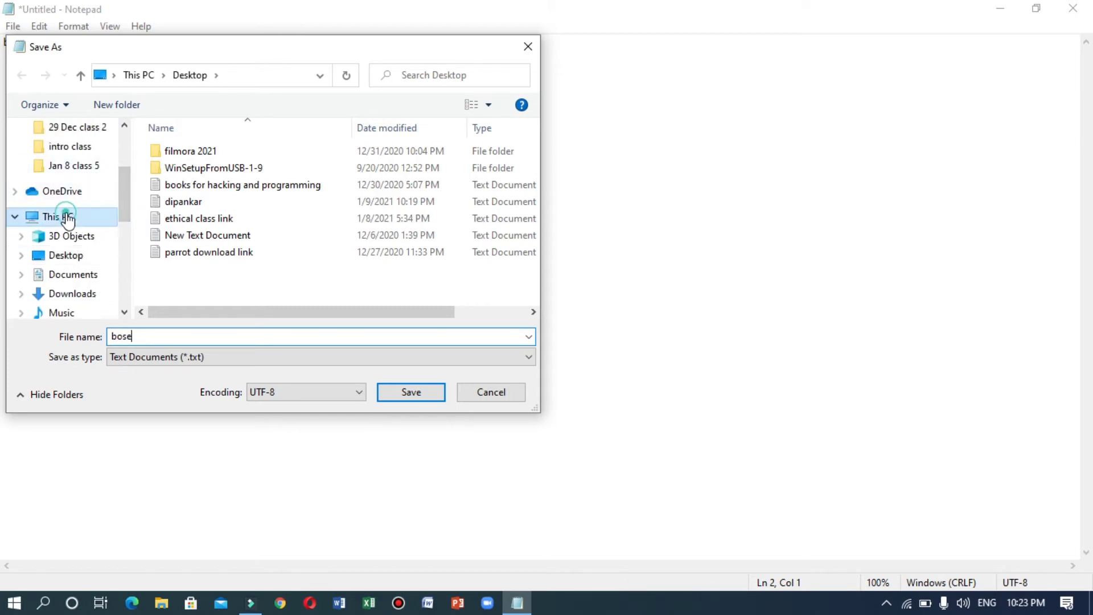
left_click(164, 77)
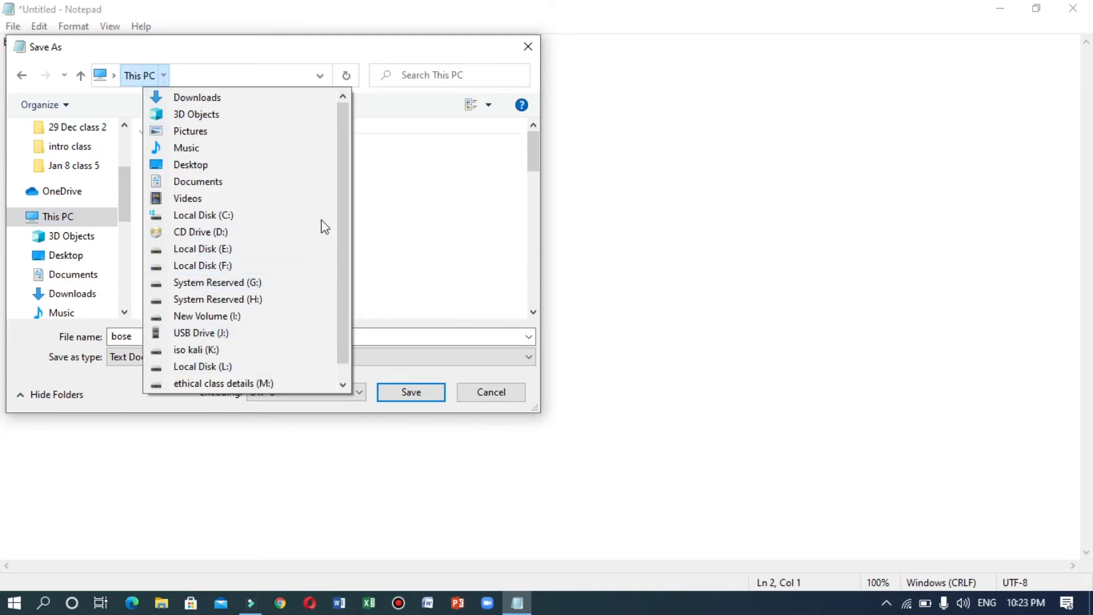
left_click(421, 217)
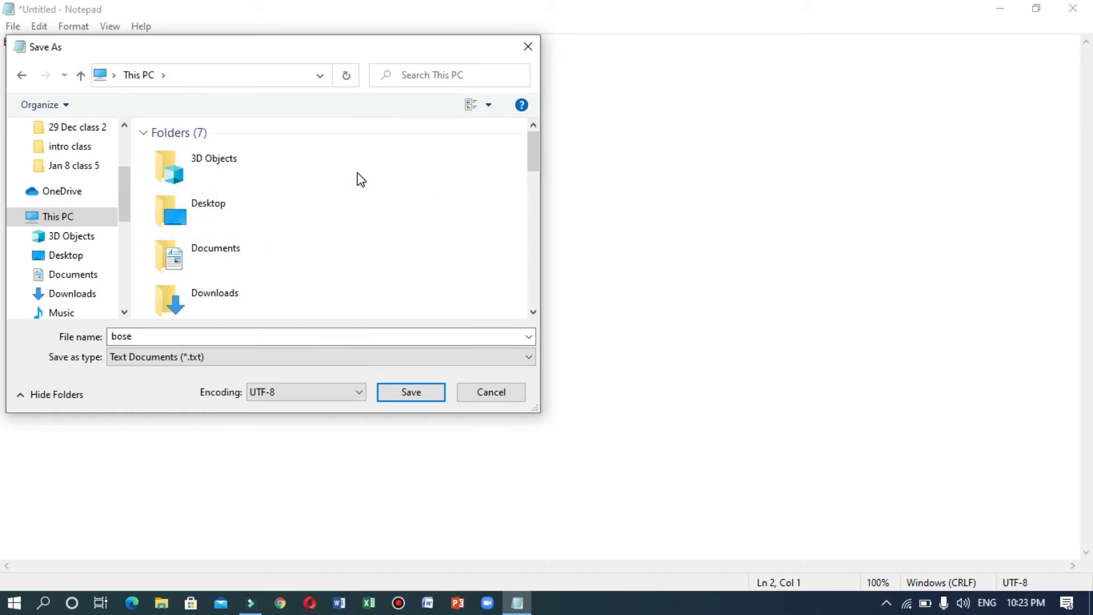
mouse_move(535, 160)
left_mouse_down()
mouse_move(533, 182)
mouse_move(531, 165)
left_mouse_up()
left_click_drag(207, 288, 205, 190)
left_click(193, 166)
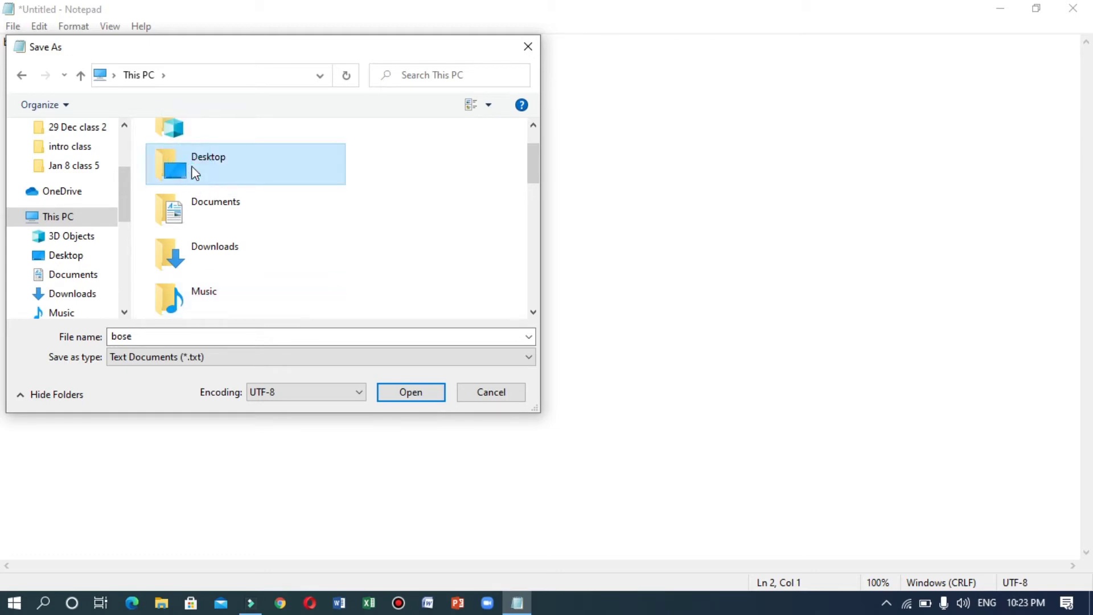
double_click(191, 166)
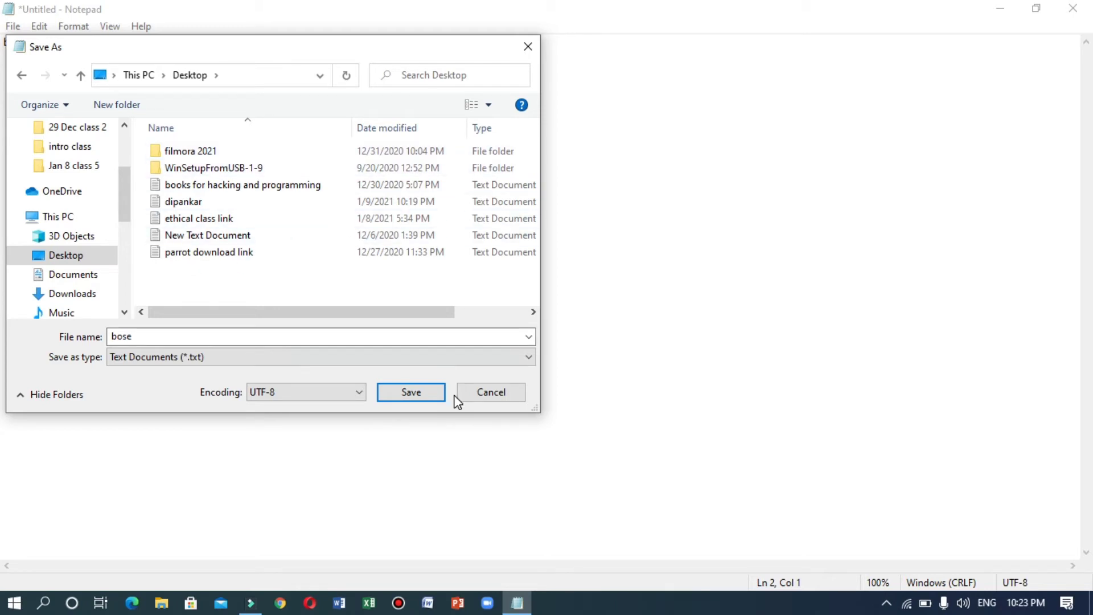
Step: Set the file type to All Files and save the document on the Desktop
left_click(449, 357)
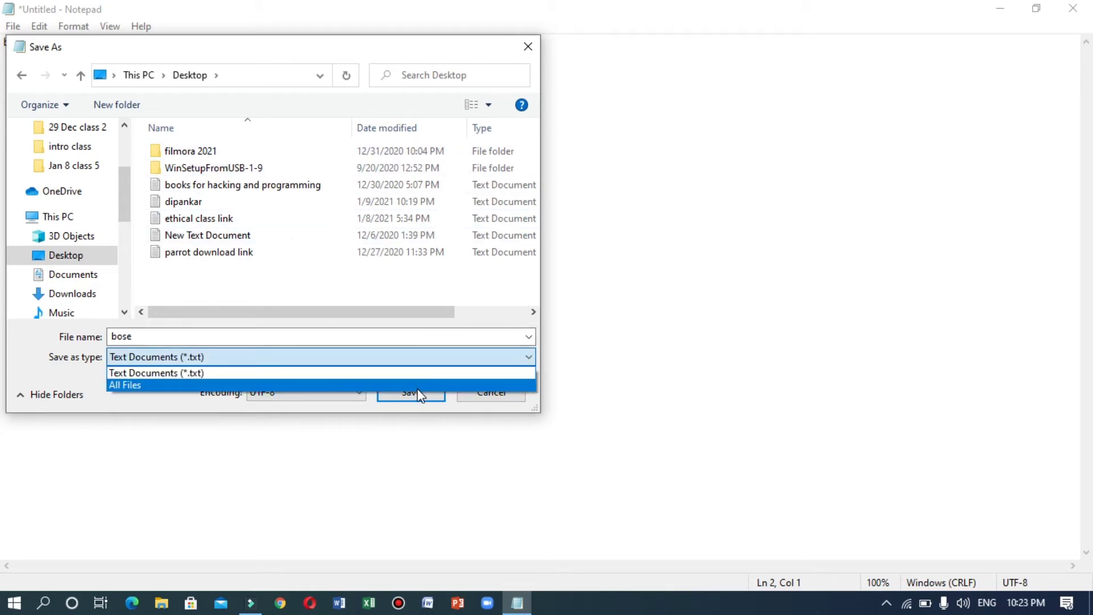
left_click(415, 385)
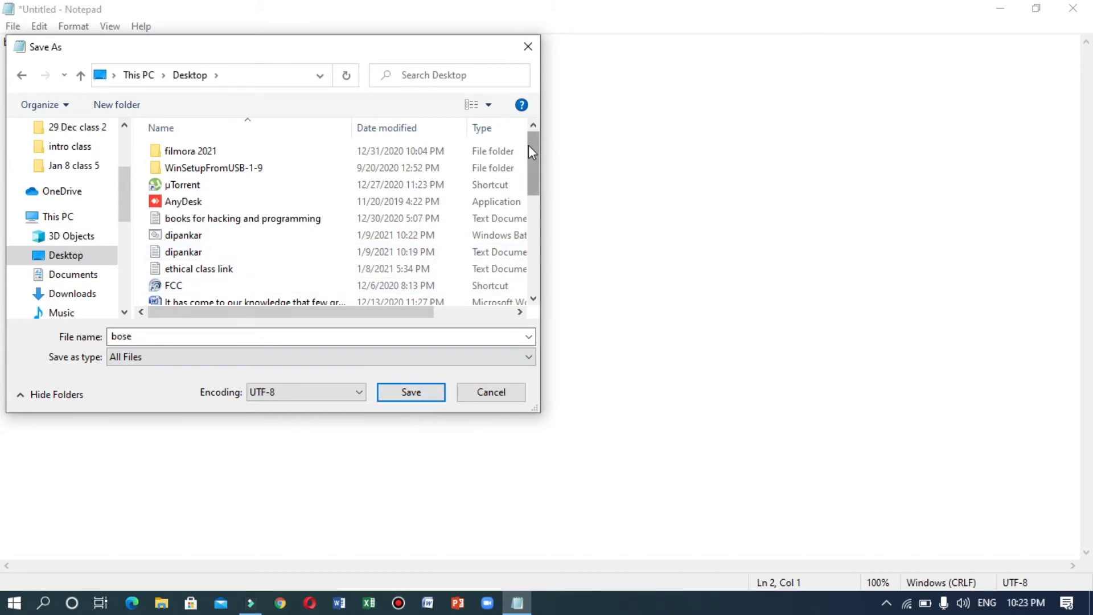
left_click_drag(530, 147, 518, 231)
left_click(205, 344)
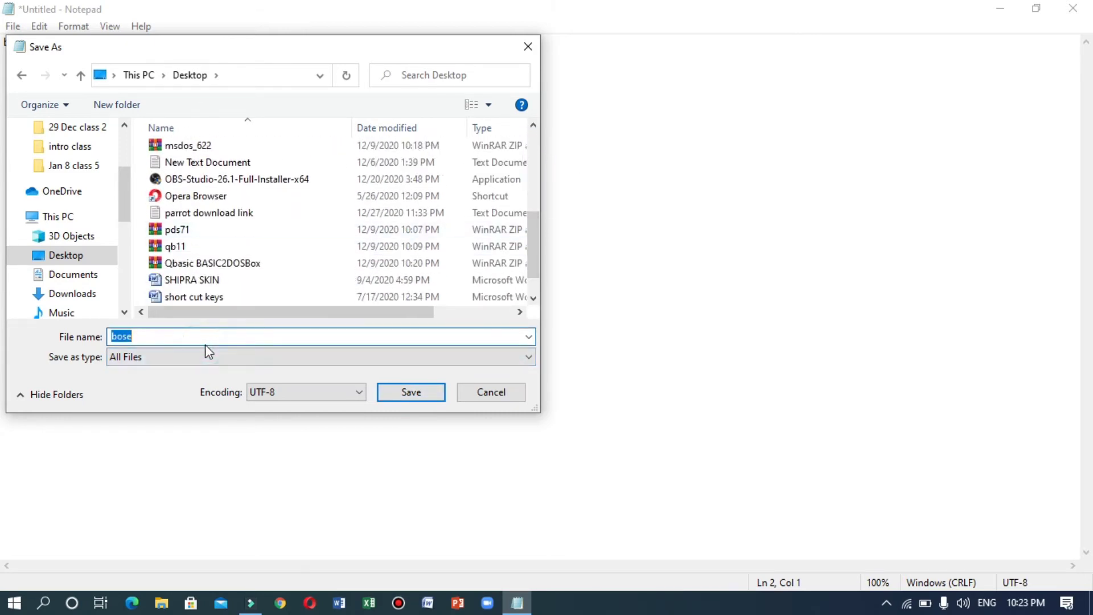
left_click(420, 392)
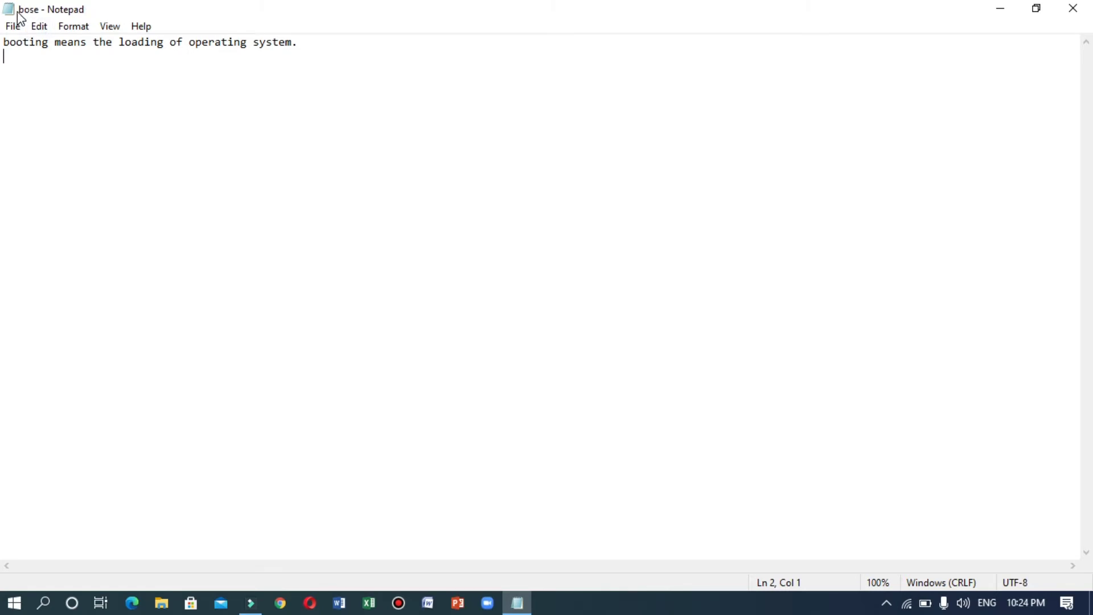
Step: Write "from disk into computer's memory." on the second line and save the file
type("from disk t")
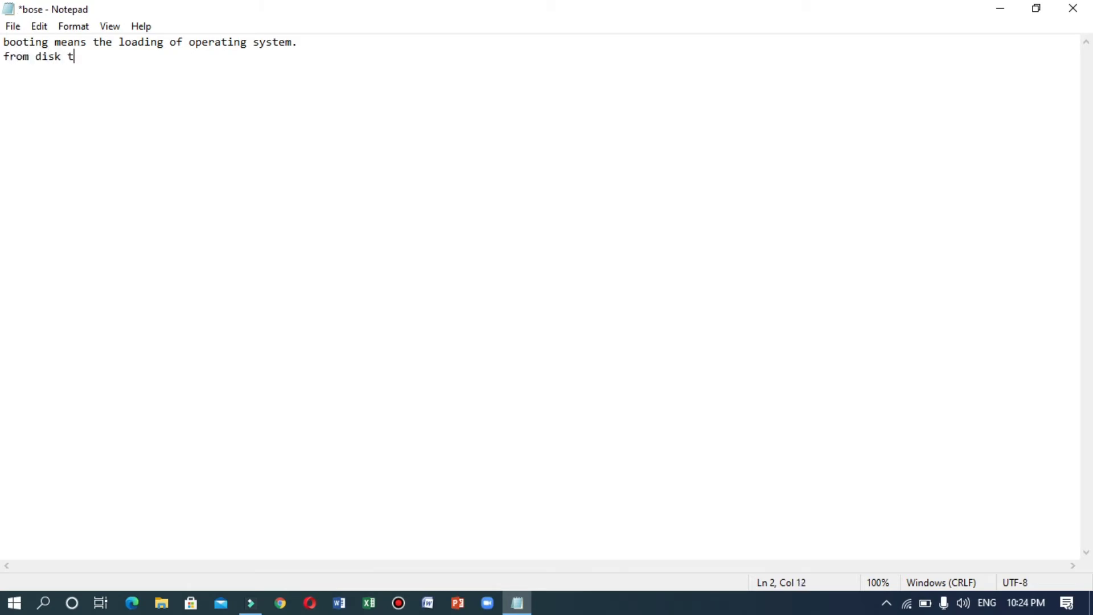
key("BackSpace")
type("into computer's memoty")
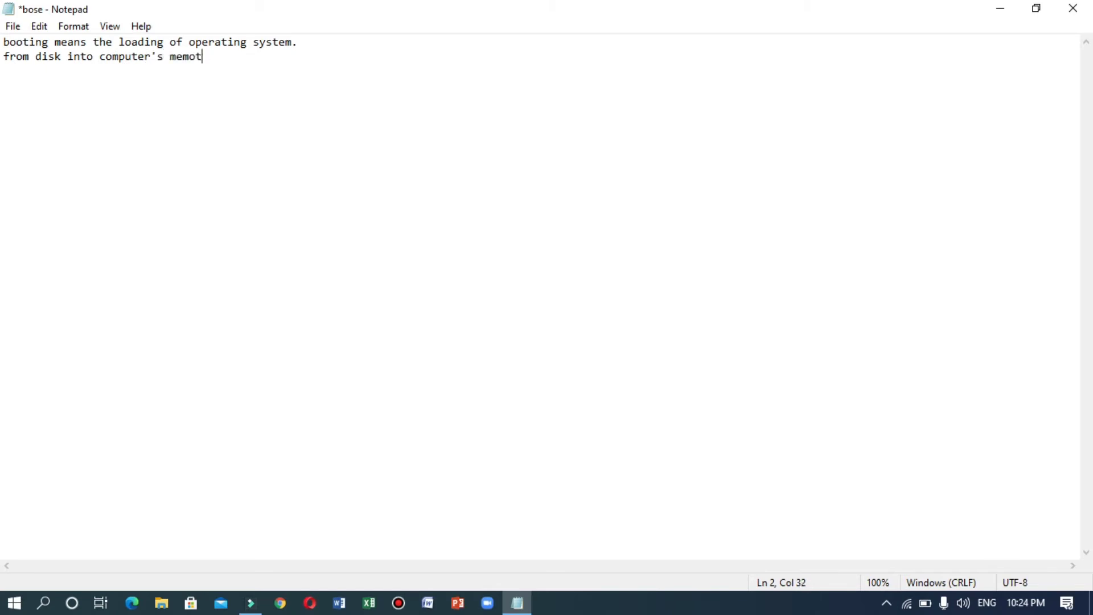
key("BackSpace")
type("ry.")
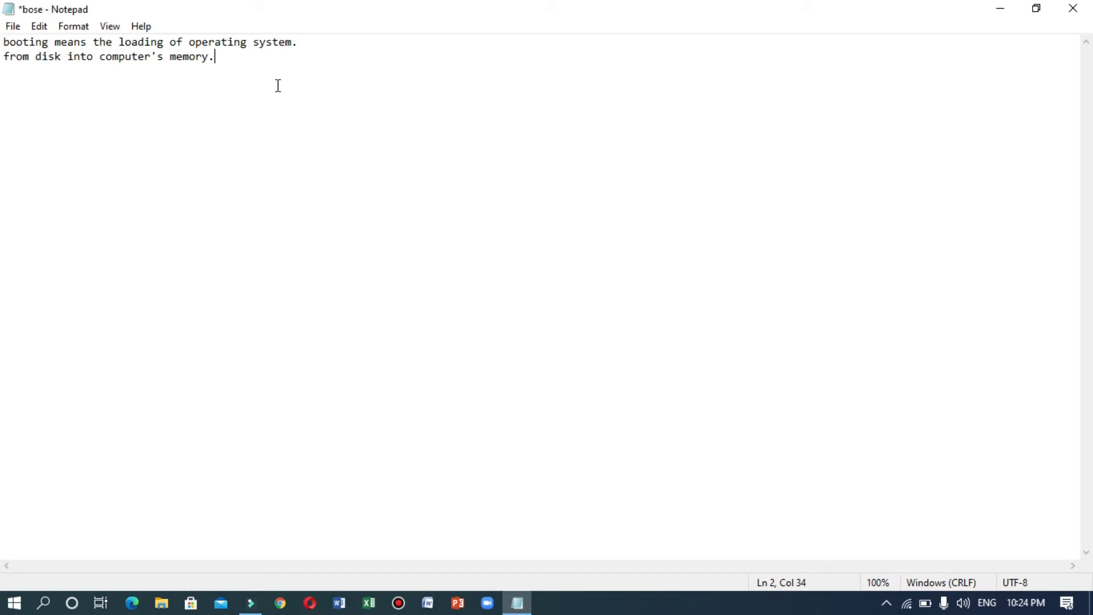
key("ctrl+s")
Step: Add a third line reading "memory is the" and save the file again
key("Return")
type("memo")
type("ry")
key("BackSpace")
type("y is the")
key("ctrl+s")
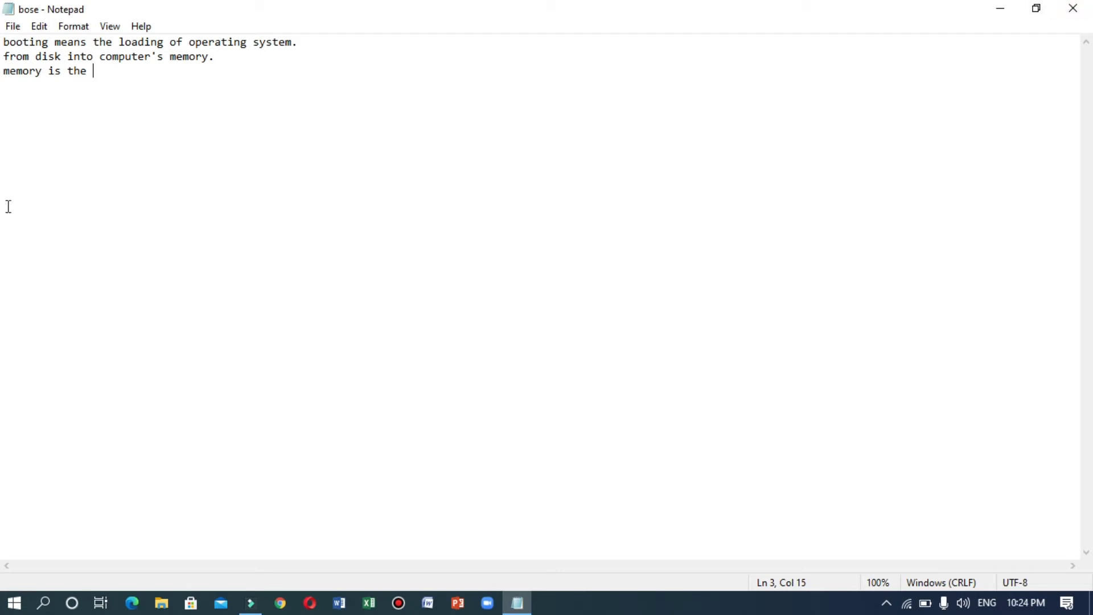
left_click(10, 26)
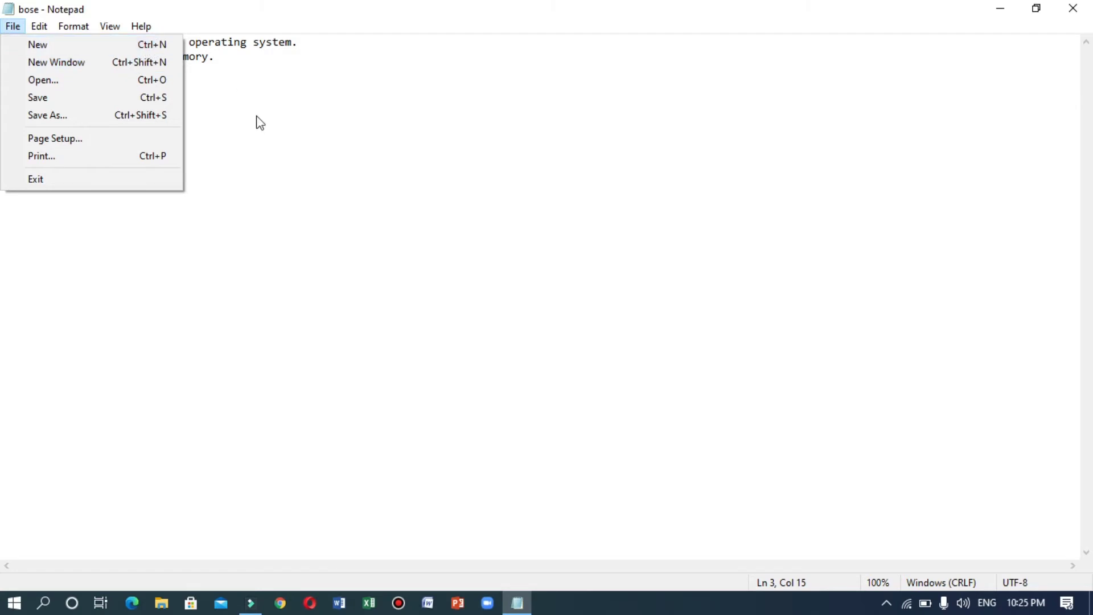
left_click(274, 159)
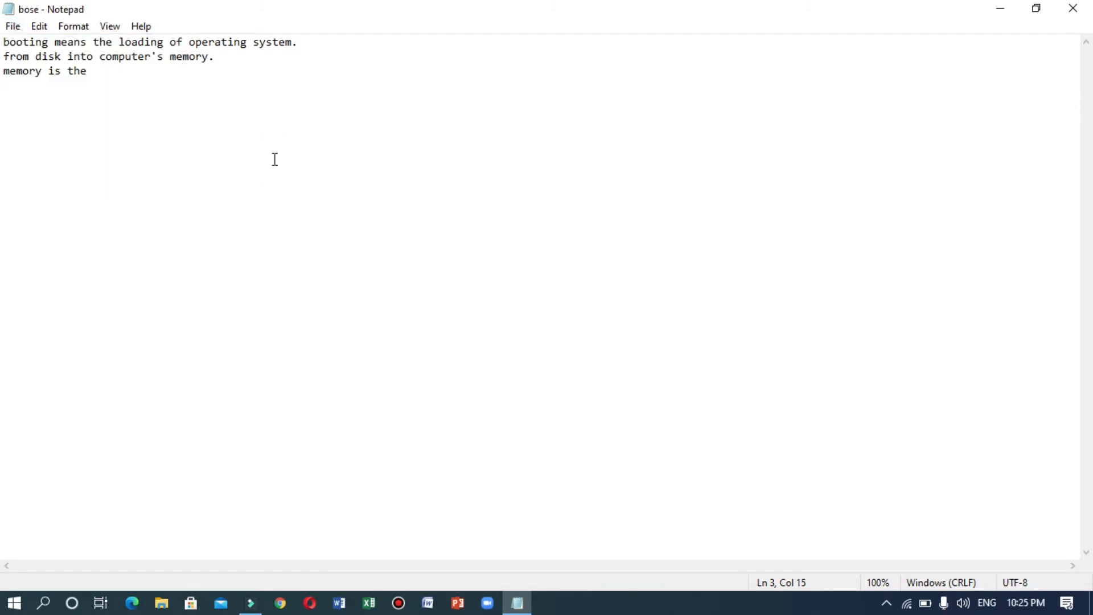
key("alt")
key("Escape")
key("alt")
key("Escape")
key("alt")
key("Escape")
key("alt")
key("Escape")
key("alt")
key("Escape")
key("alt")
key("Escape")
key("alt")
key("Right")
key("Right")
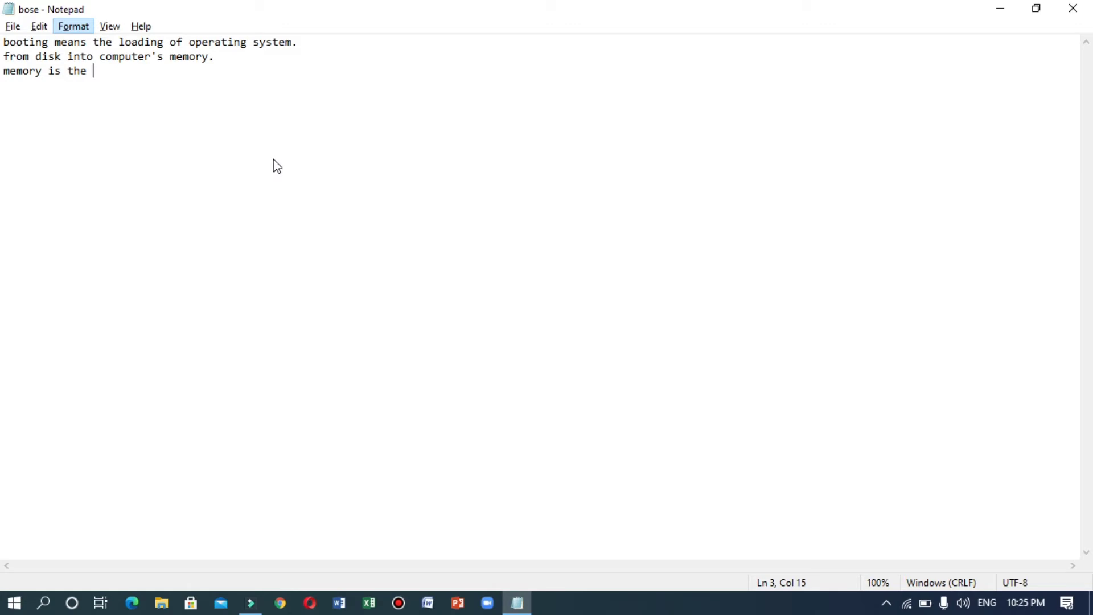
key("Right")
key("Right")
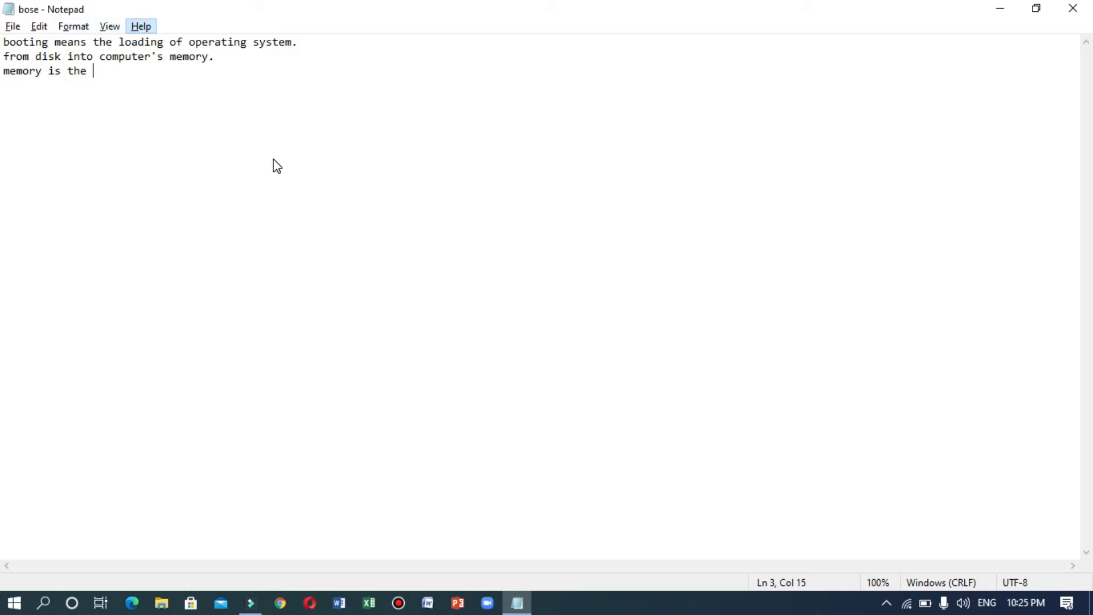
key("Left")
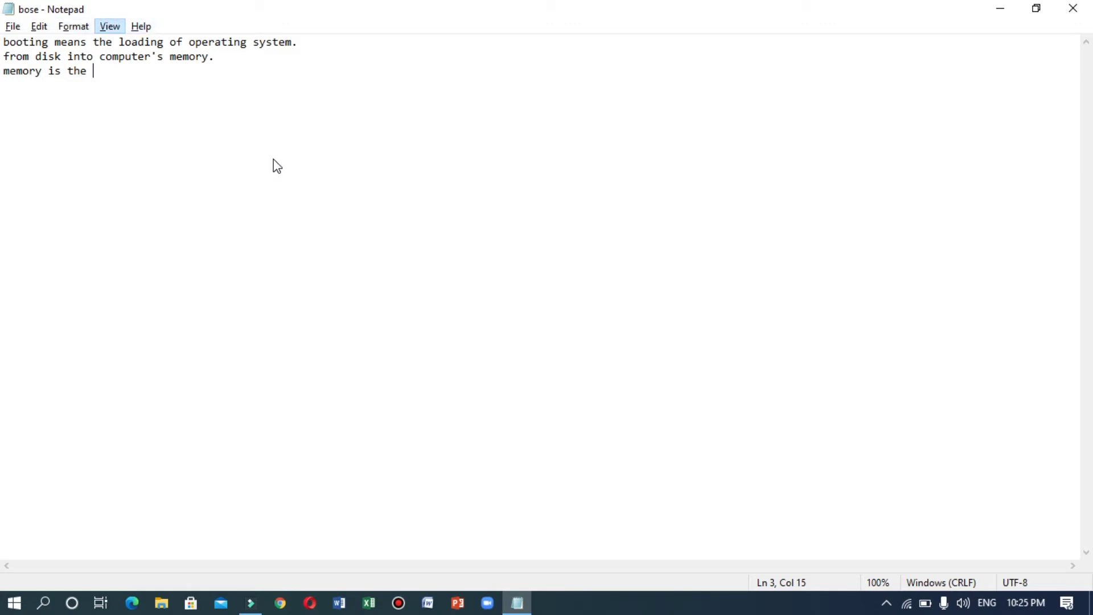
key("Escape")
key("alt")
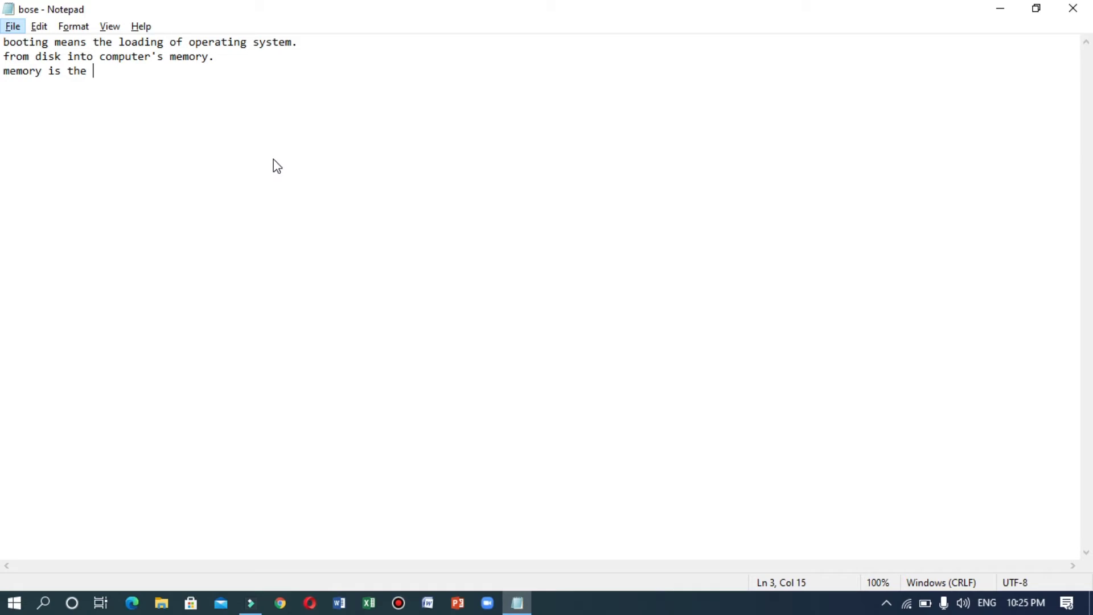
key("Right")
key("Right")
key("Right")
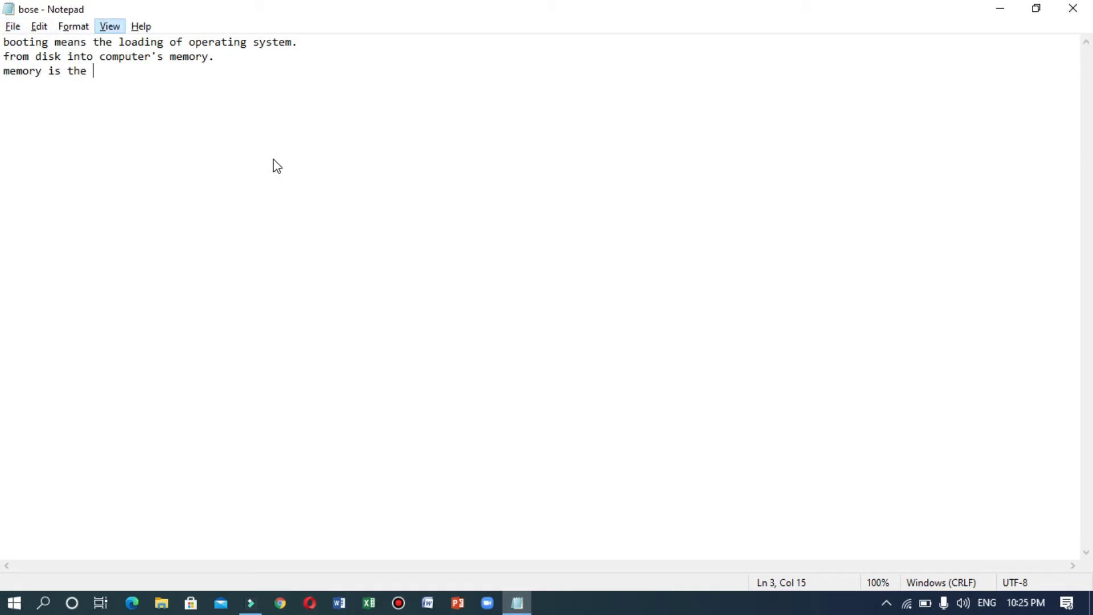
key("Left")
key("Left")
key("Left")
key("Right")
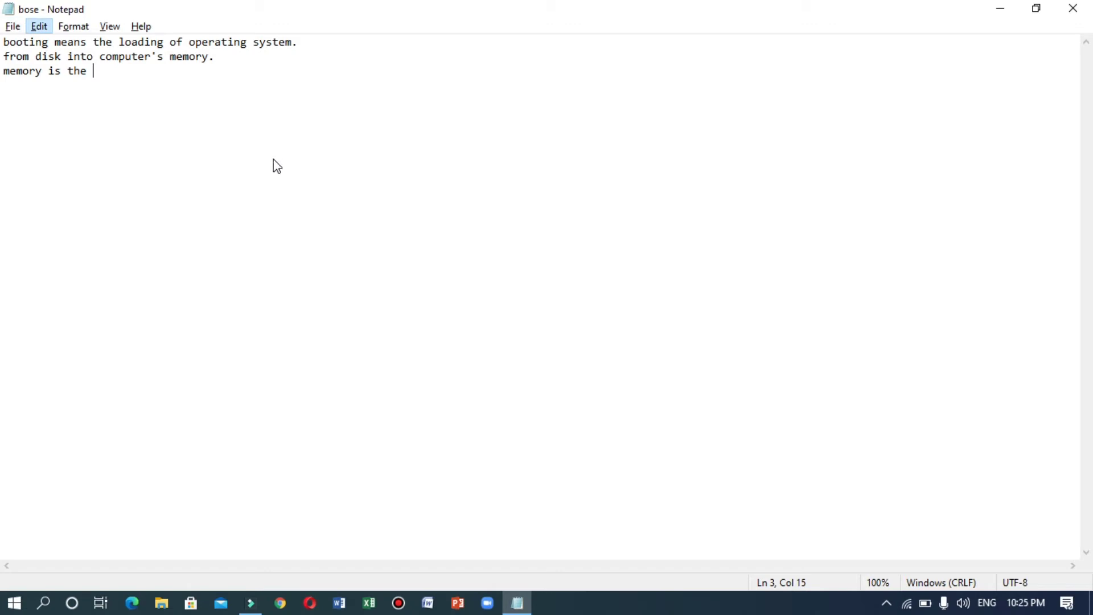
key("Left")
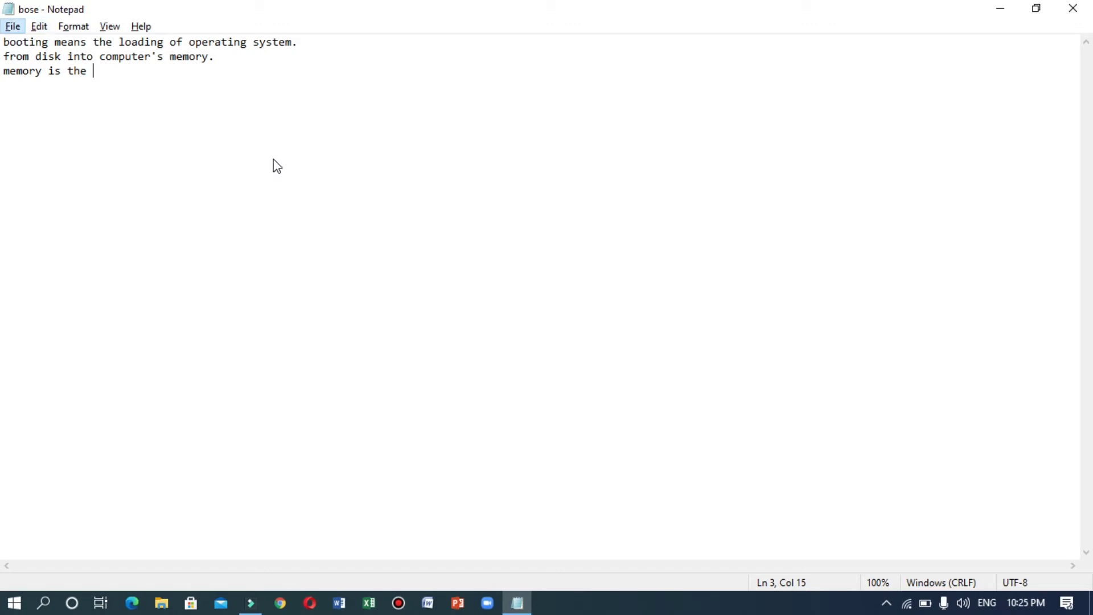
key("Escape")
Step: Examine the font, style, size and script choices in the Font dialog, and leave it without applying a change
key("alt")
key("o")
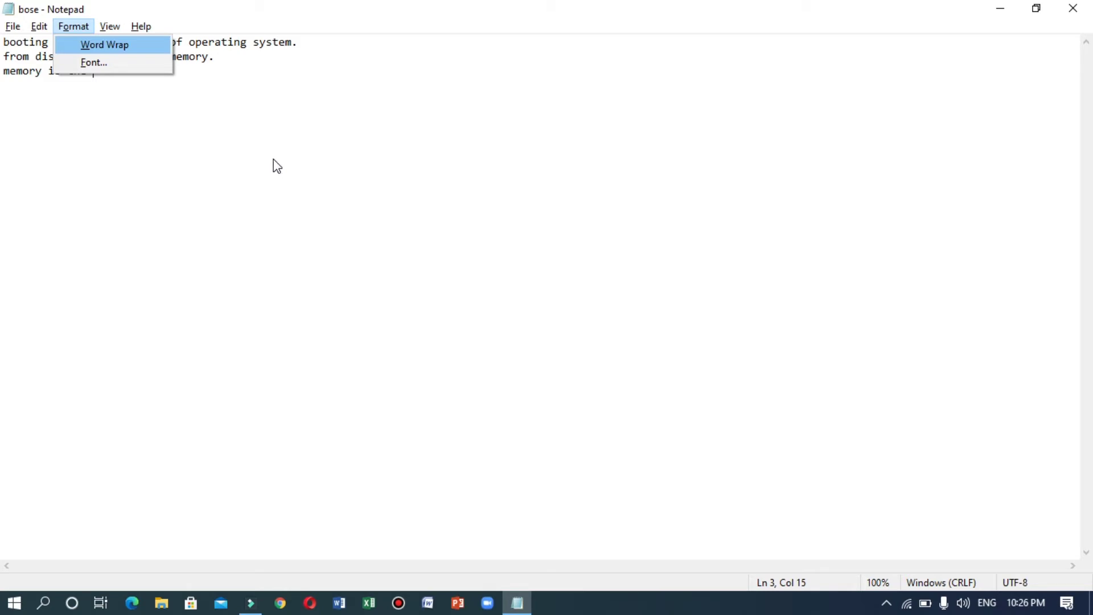
key("Return")
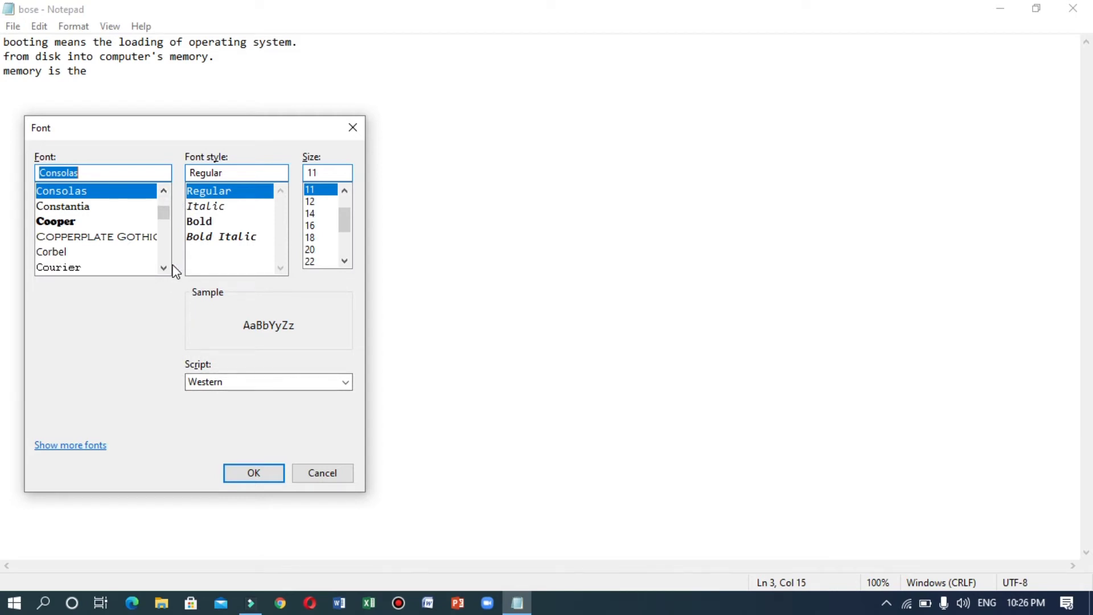
type("r")
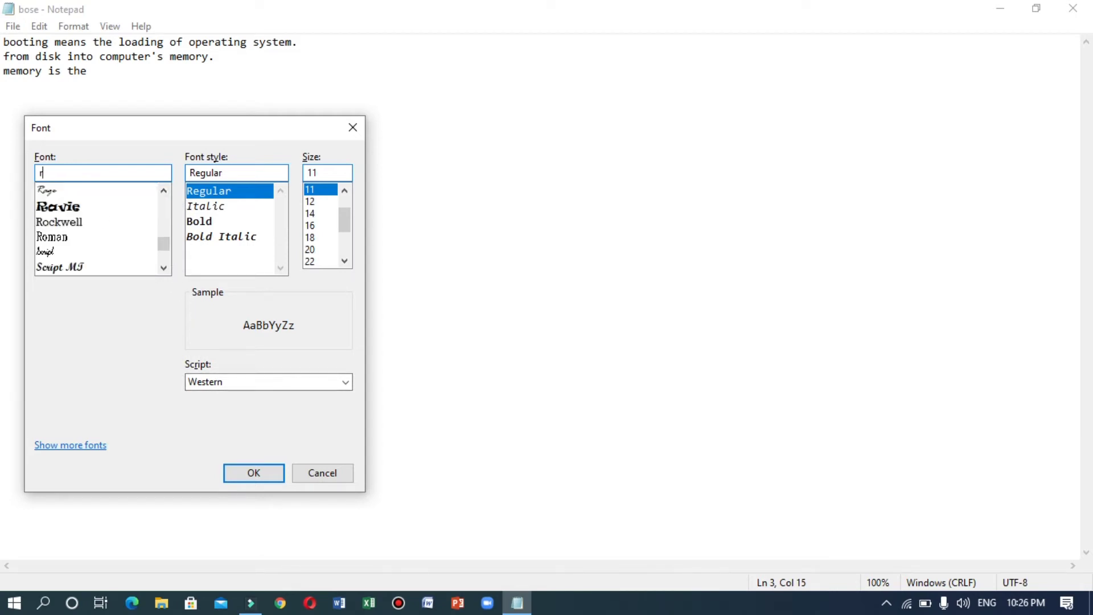
key("BackSpace")
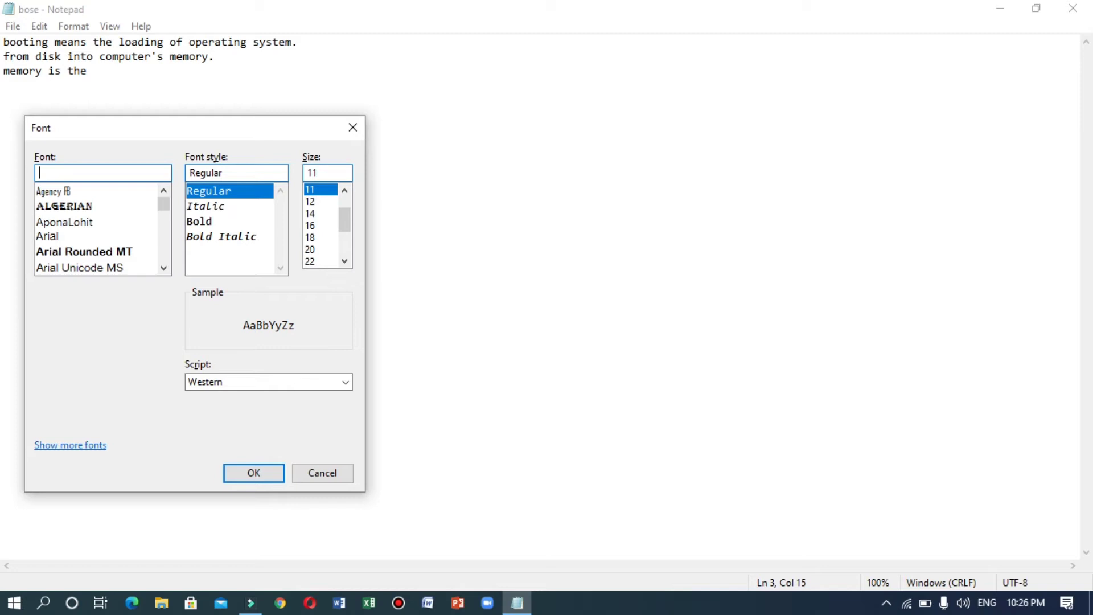
key("Tab")
key("Tab")
key("Tab")
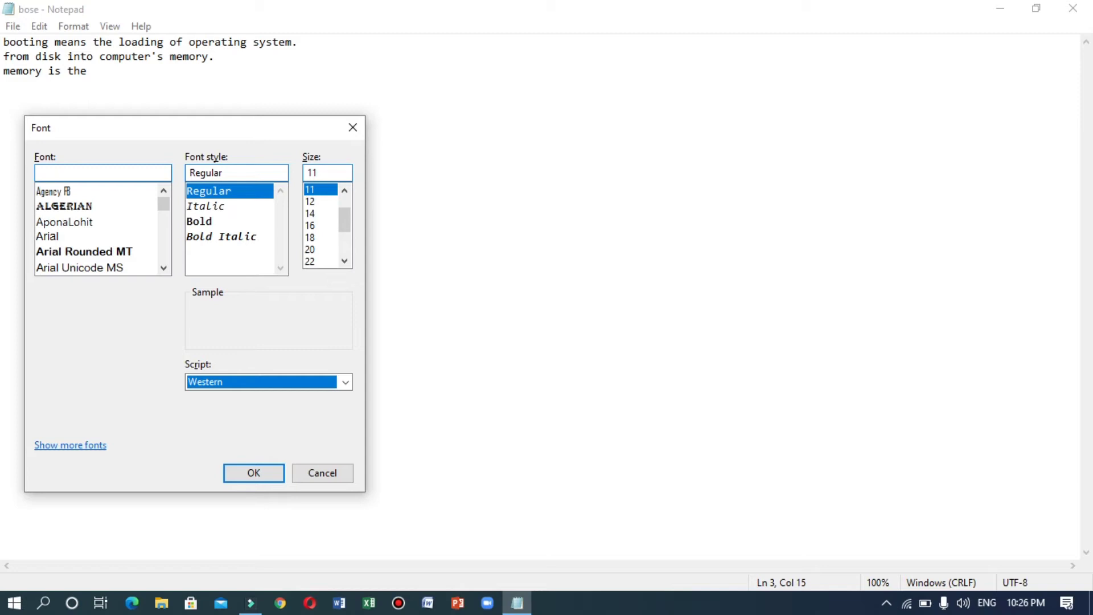
key("Tab")
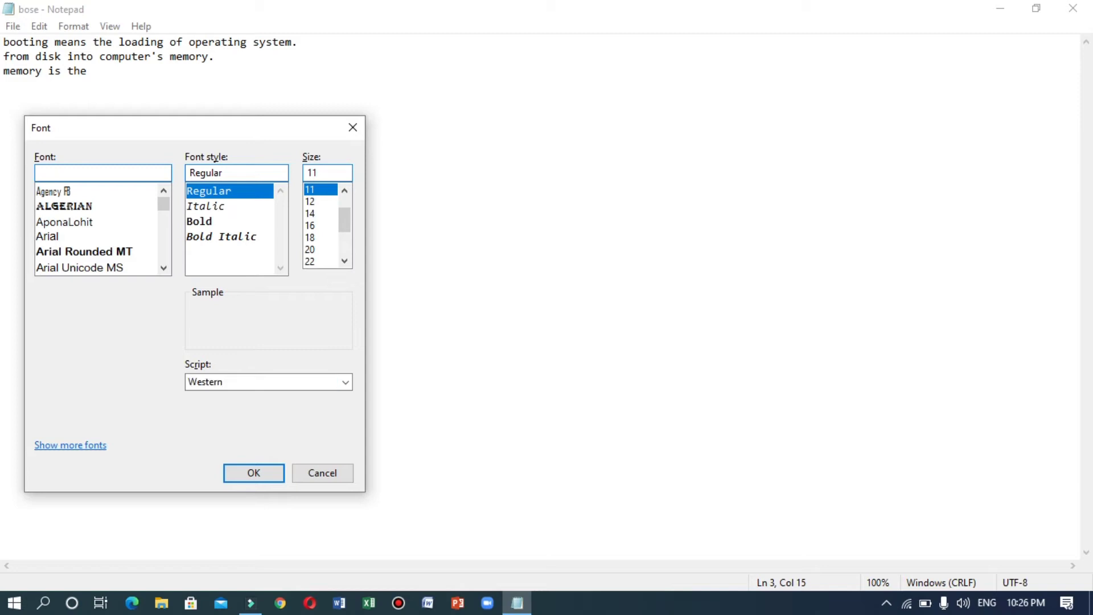
key("Tab")
key("Tab")
key("Tab")
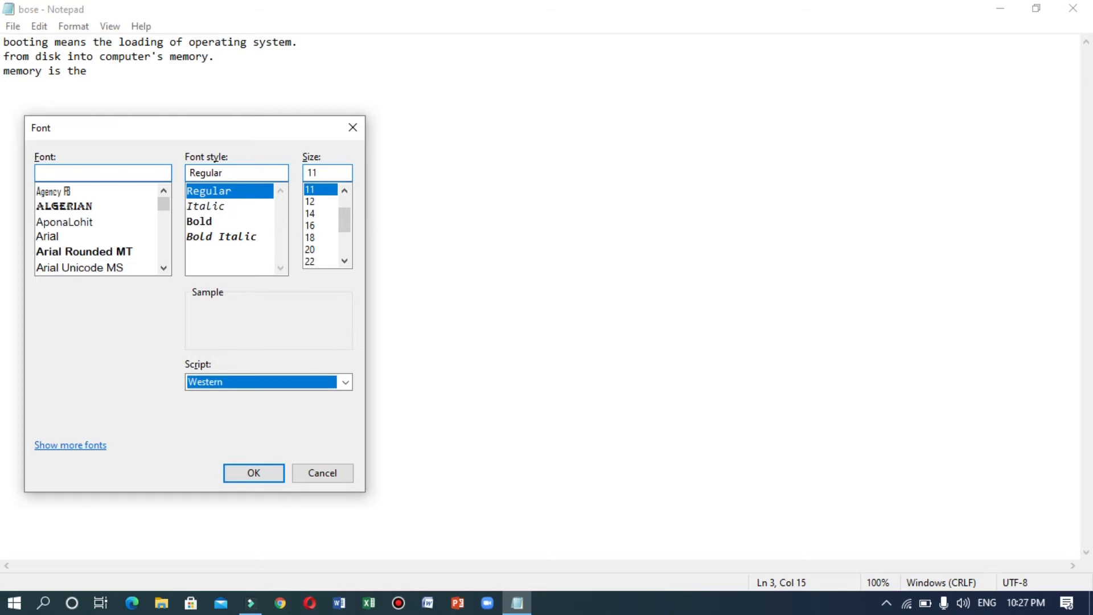
key("Escape")
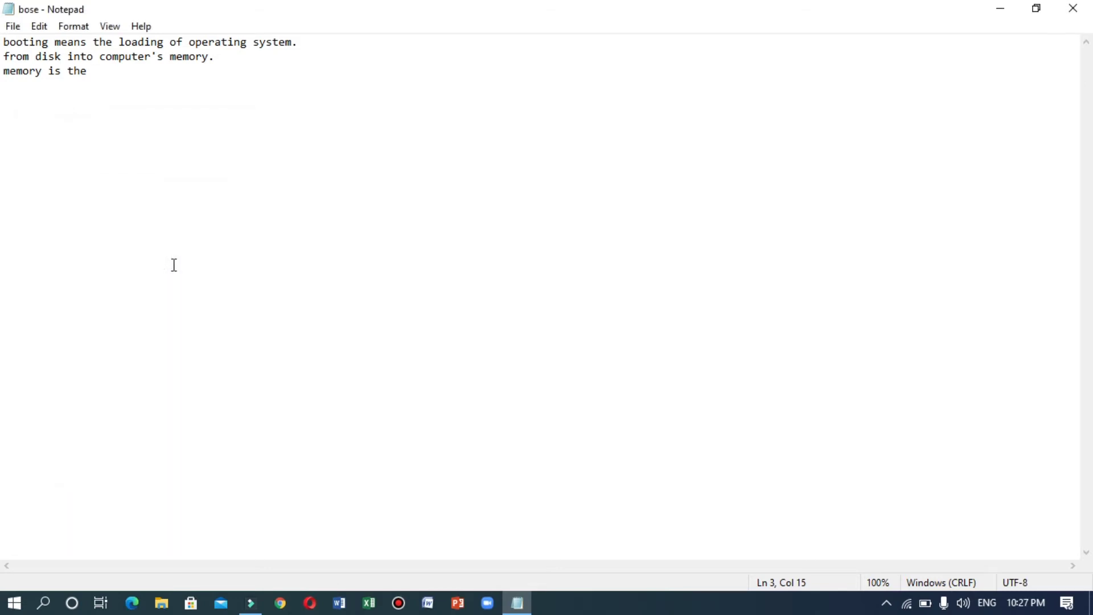
Step: Open the text document modified 1/9/2021 10:19 PM from the Desktop folder
key("alt")
key("alt+f")
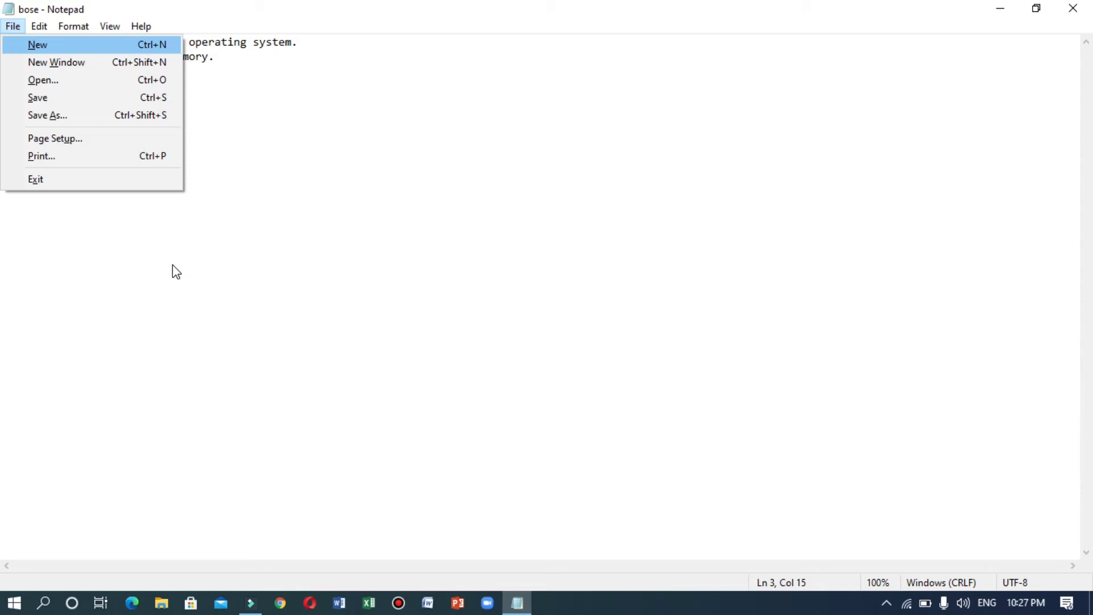
key("o")
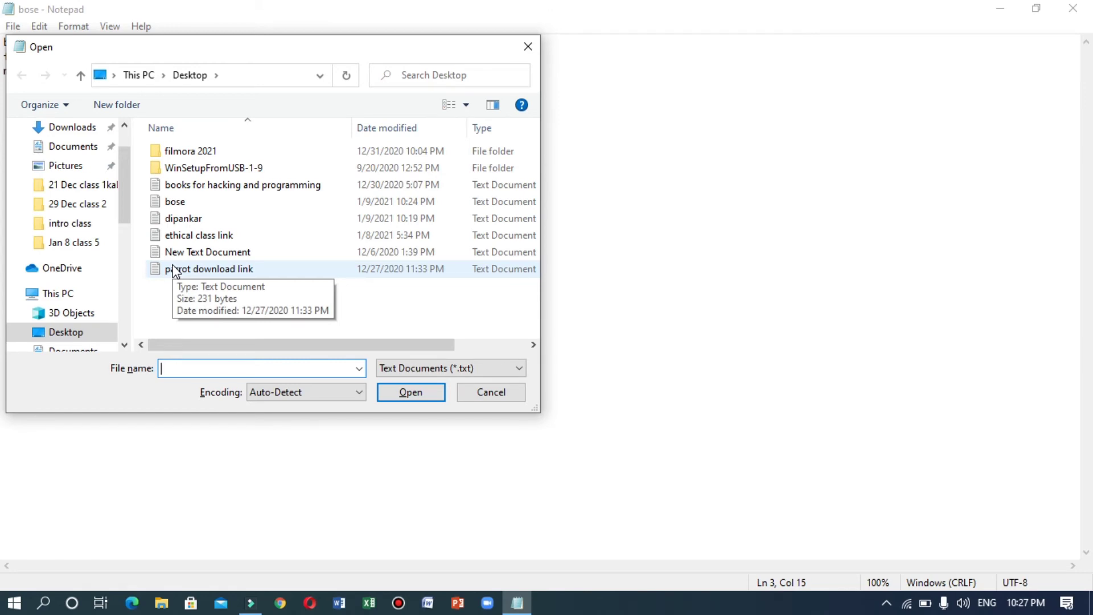
key("Tab")
key("Tab")
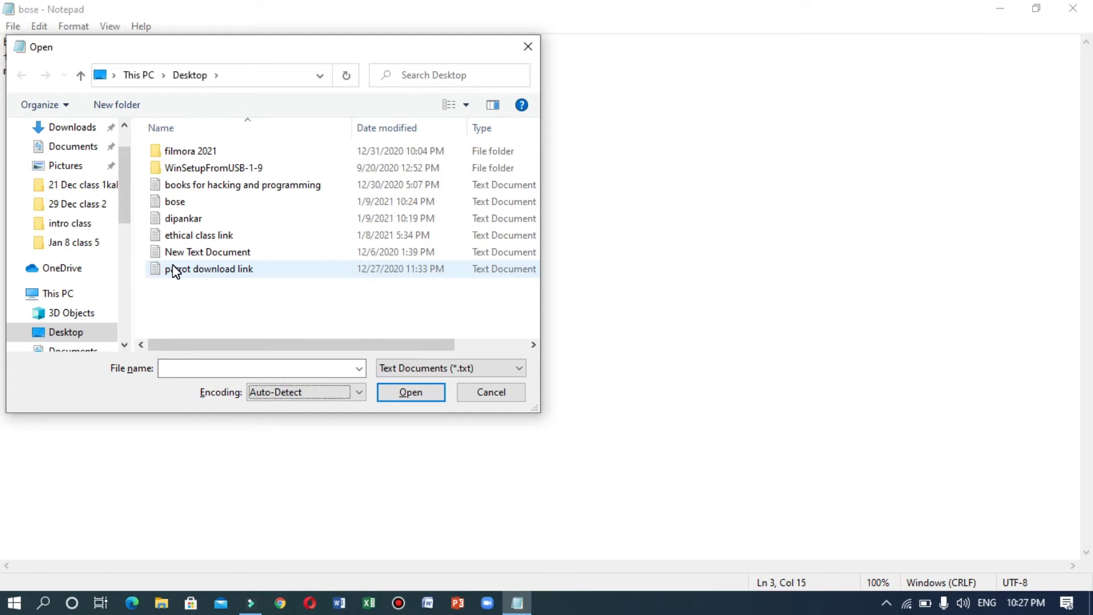
key("Tab")
key("Tab")
key("Tab")
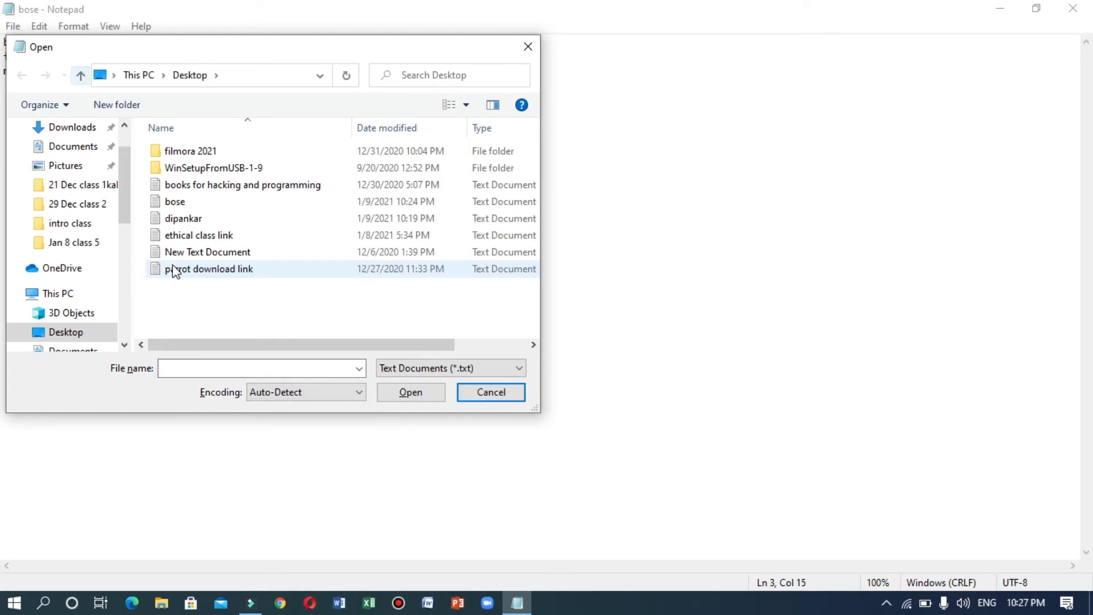
key("Tab")
key("alt+Down")
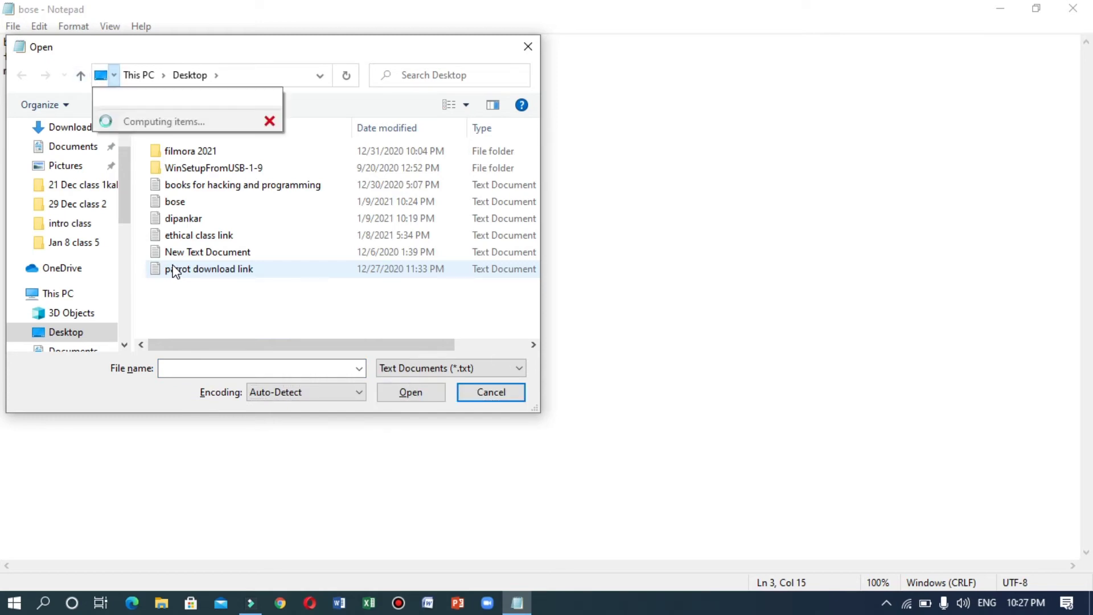
key("Escape")
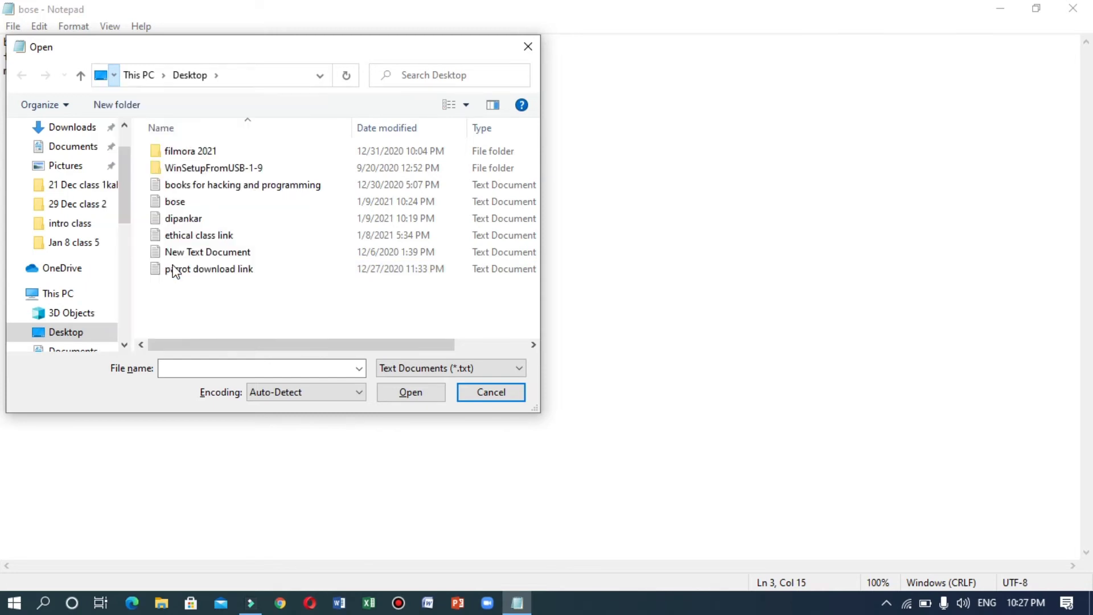
key("Tab")
key("Tab")
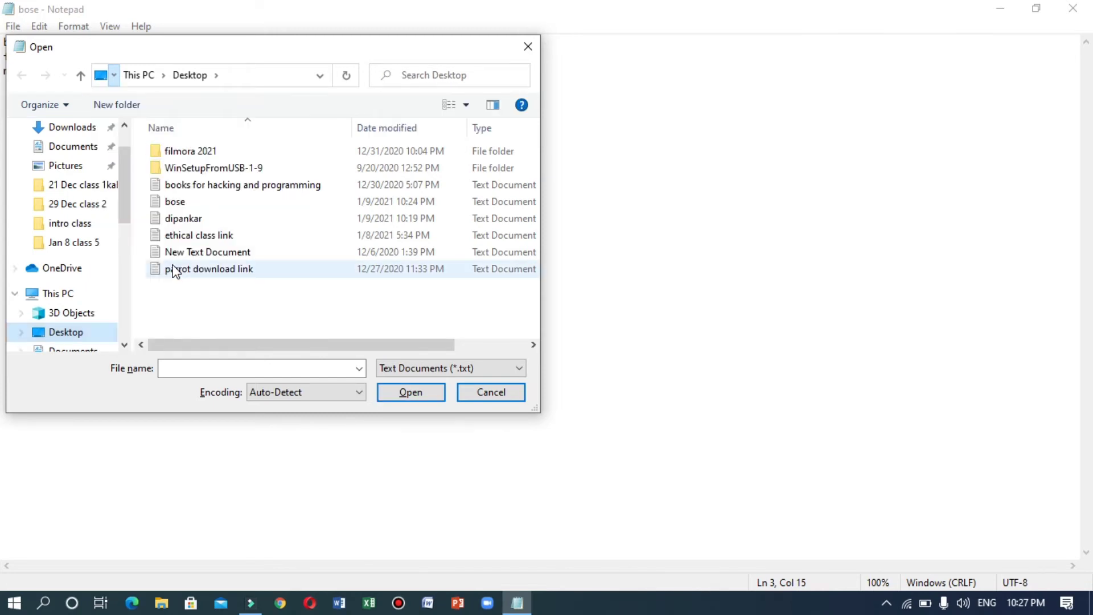
key("Tab")
key("Down")
key("Down")
key("Down")
key("Down")
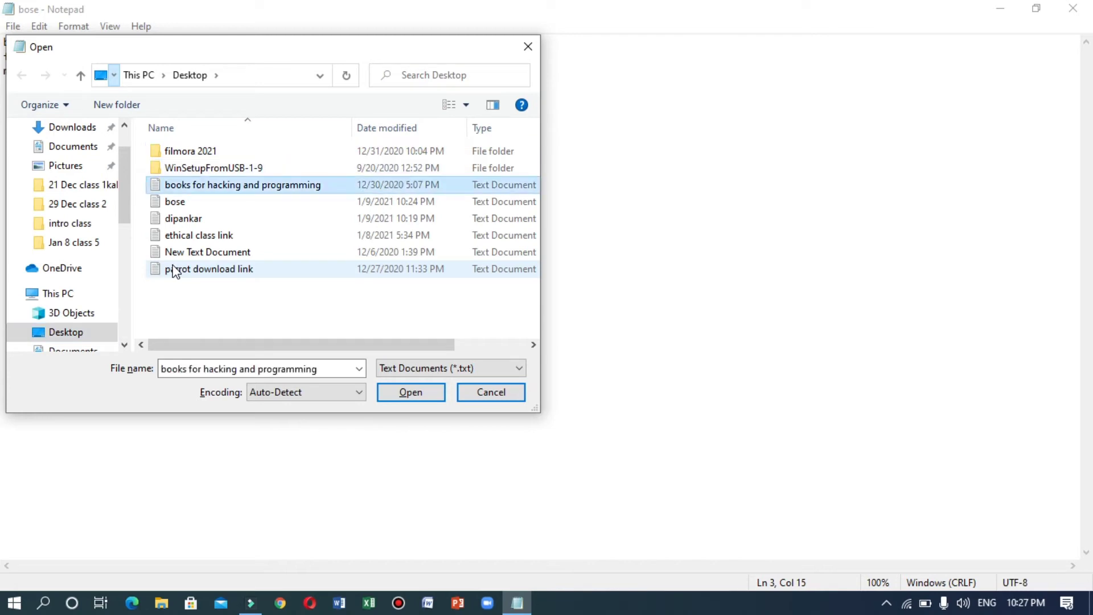
key("Return")
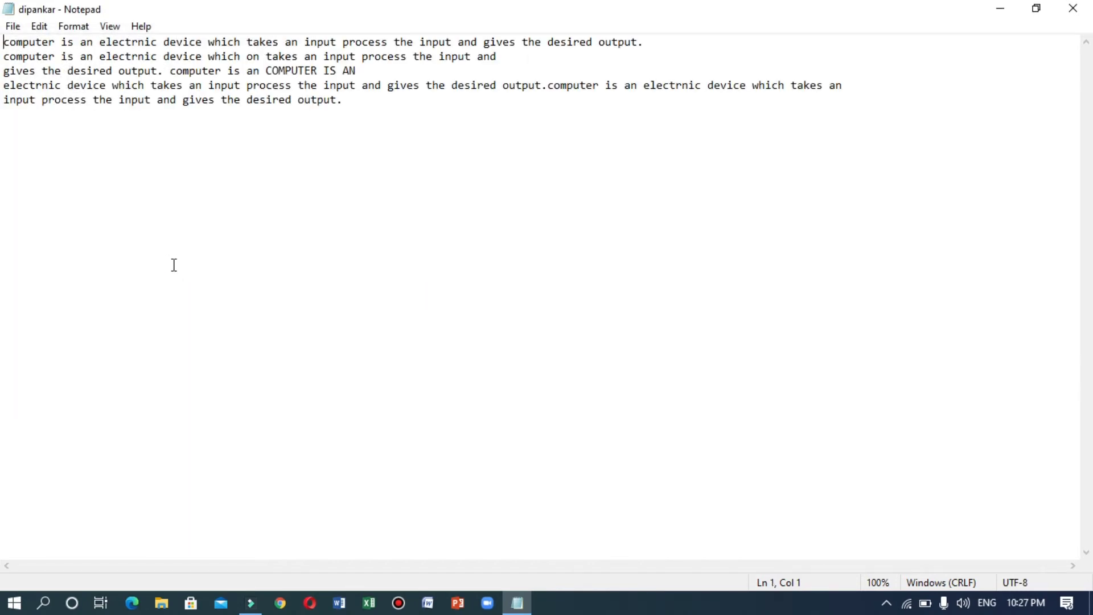
Step: Go through the file commands and examine the Page Setup options for paper, orientation and margins, then close them unchanged
key("alt")
key("alt+f")
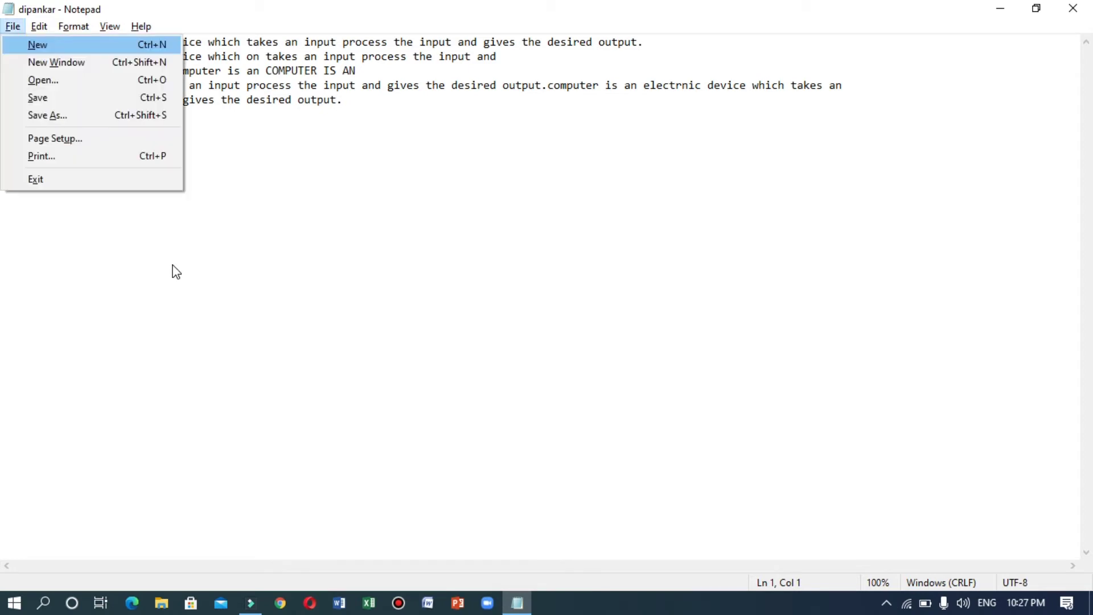
key("Down")
key("Down")
key("Down")
key("Down")
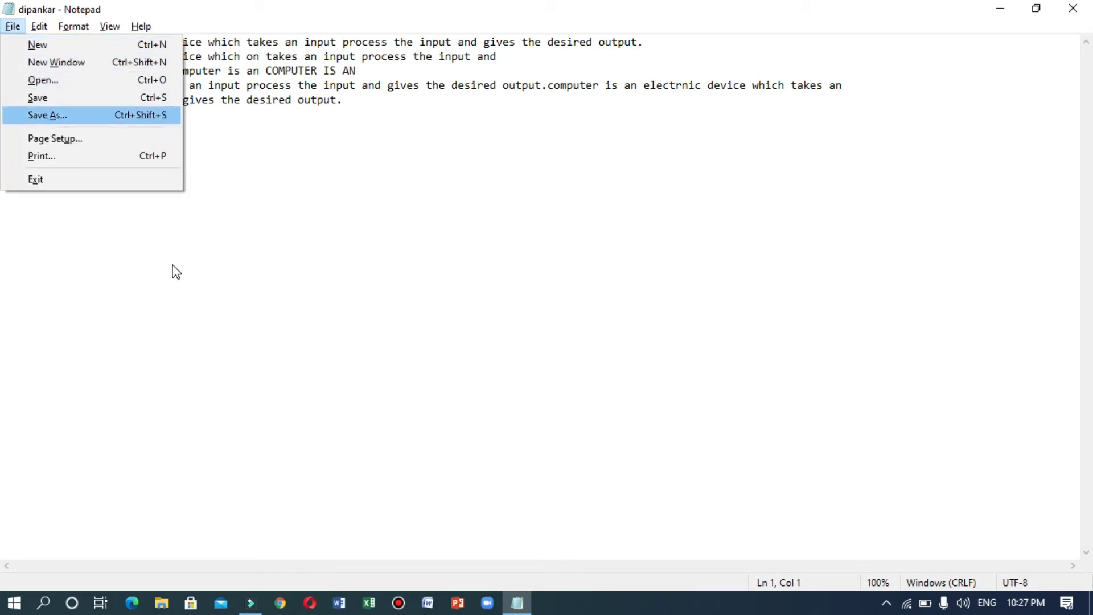
key("Up")
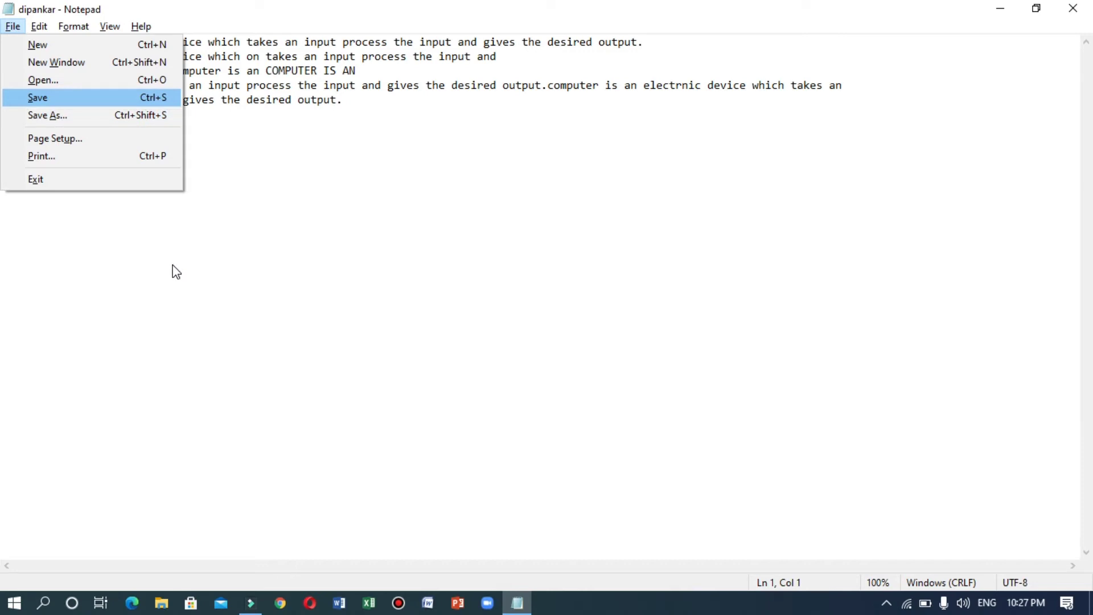
key("u")
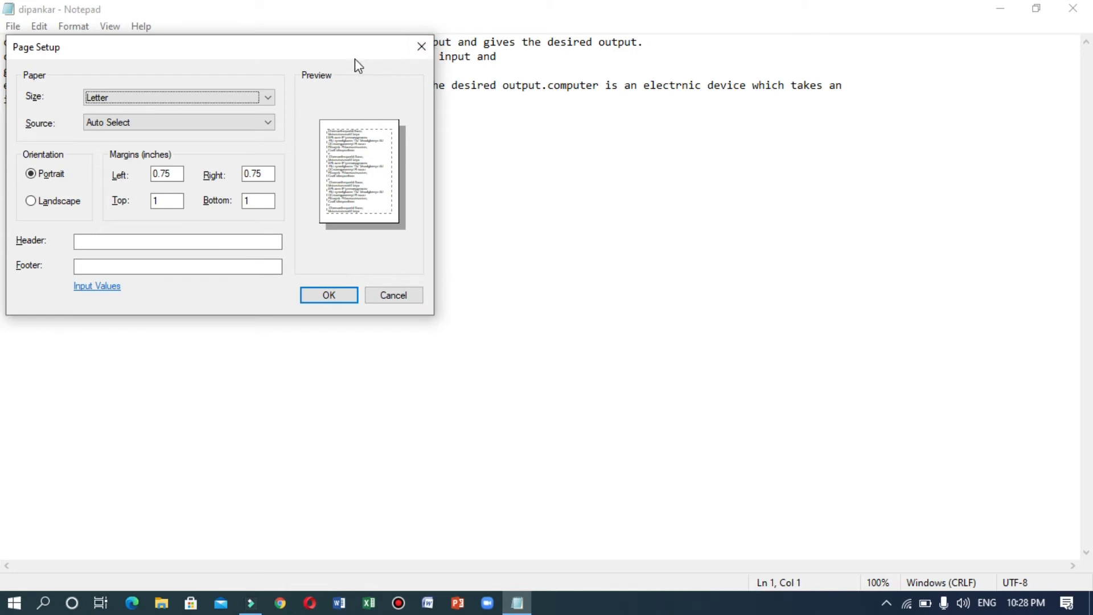
key("Escape")
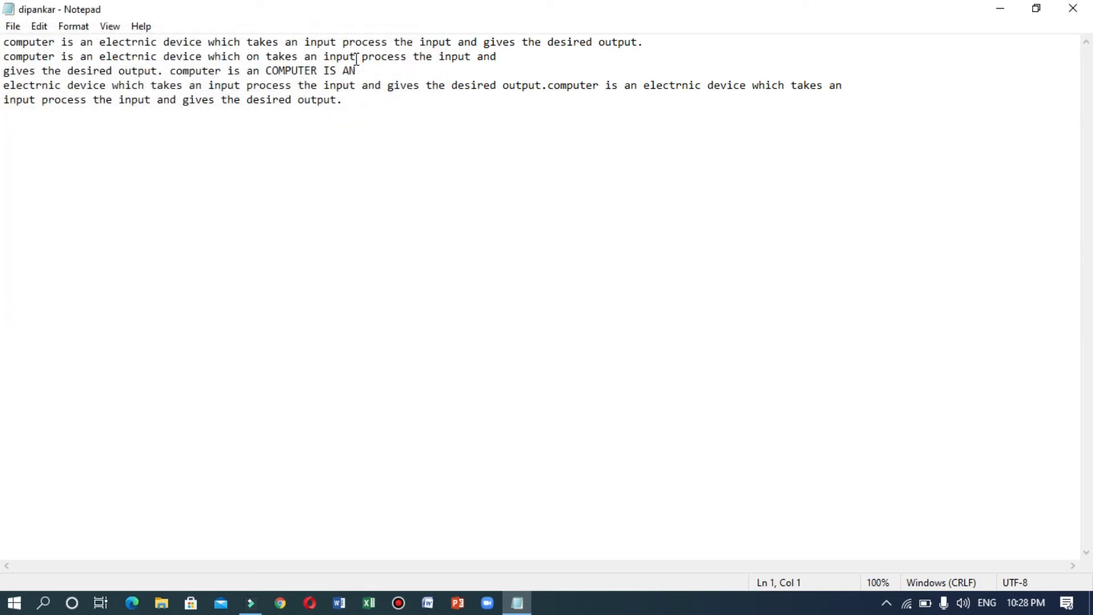
Step: Examine the editing commands available for the document, such as Undo, Paste, Find and Replace, without running any
right_click(294, 206)
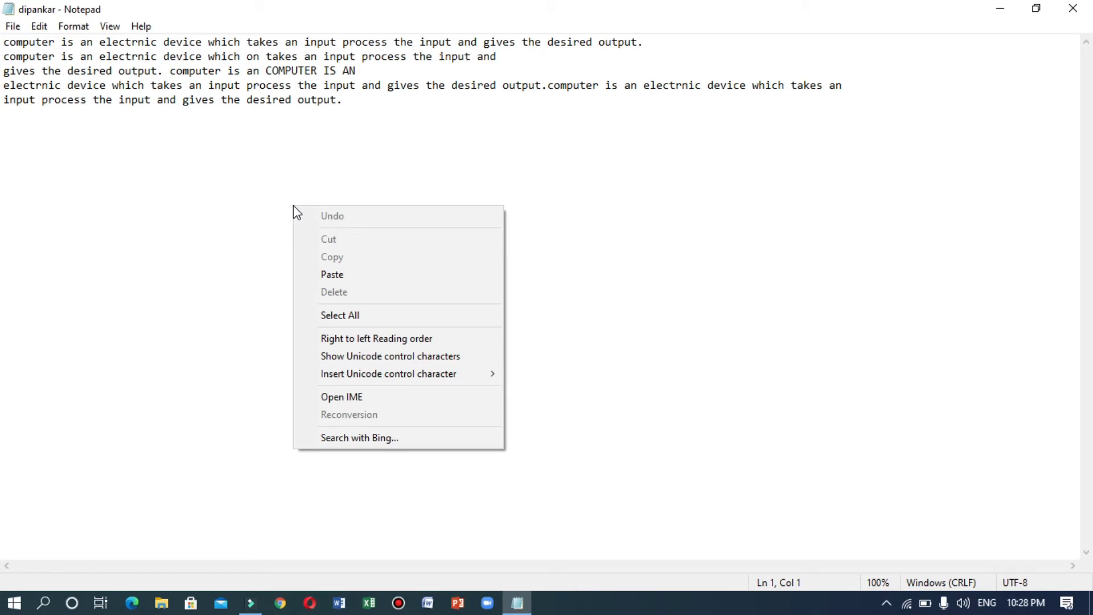
key("Escape")
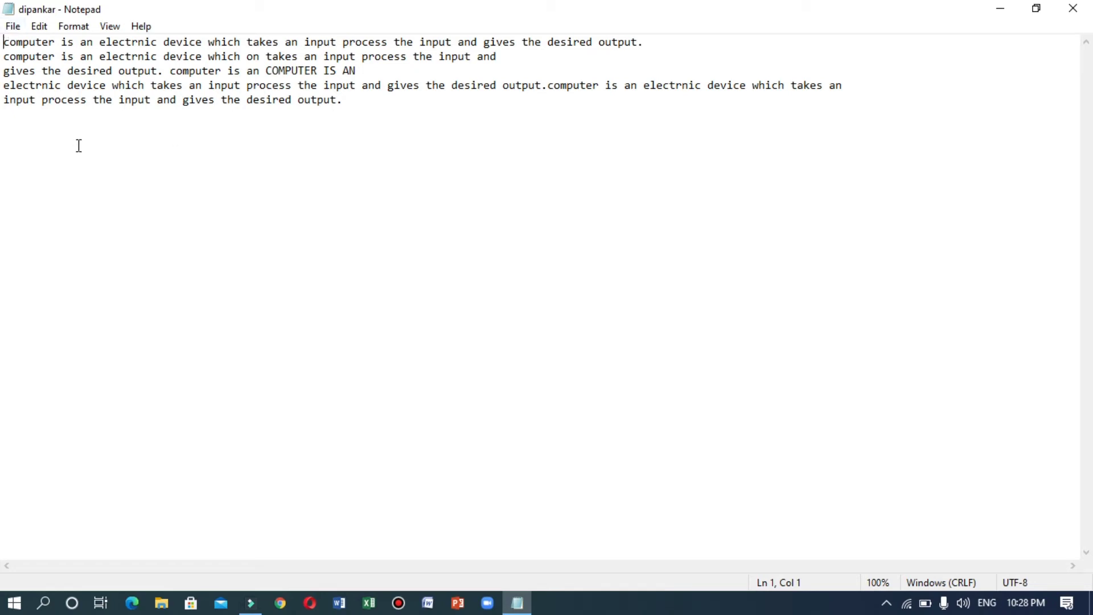
key("alt+e")
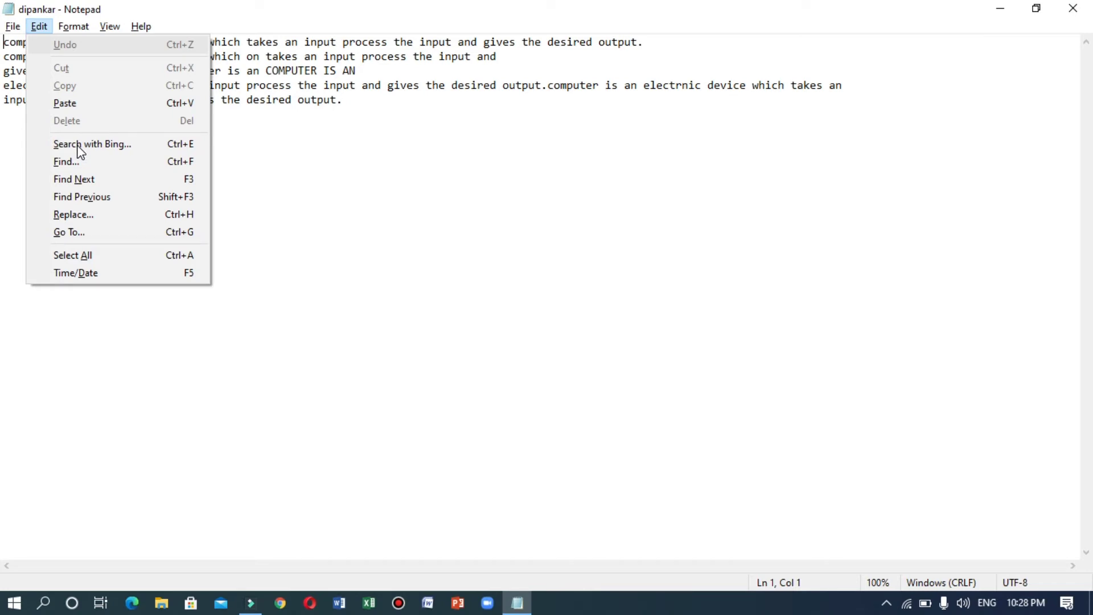
key("Down")
key("Down")
key("Down")
key("Down")
left_click(252, 164)
left_click(250, 160)
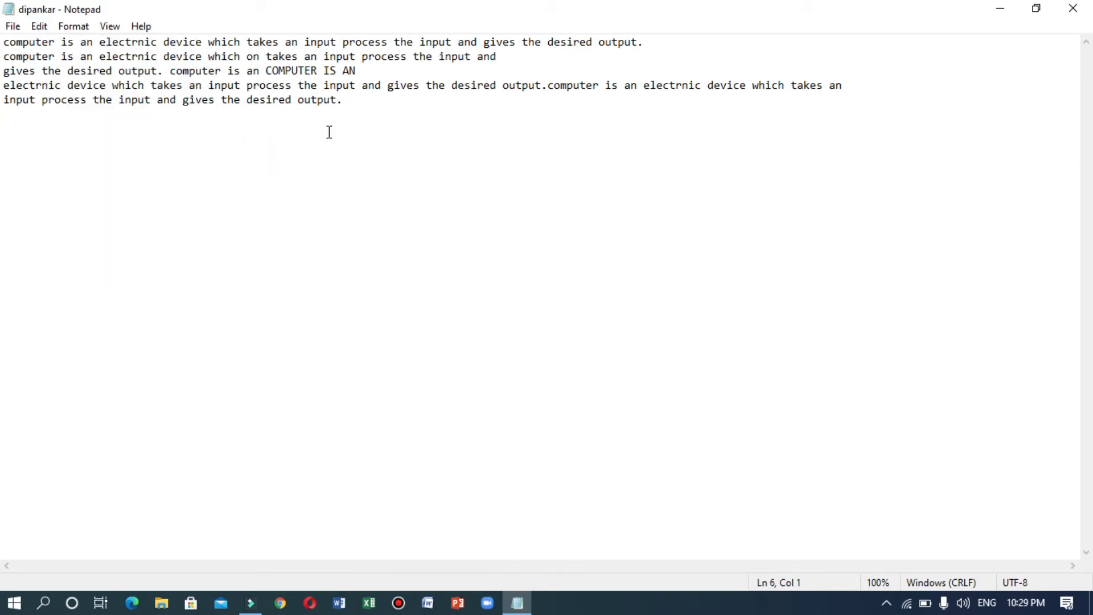
Step: Write "iofiehf" on the empty sixth line, undo it, and write "ljhfjh lkdsjfsf slkfjsdf" there instead
left_click(325, 131)
type("iofiehf")
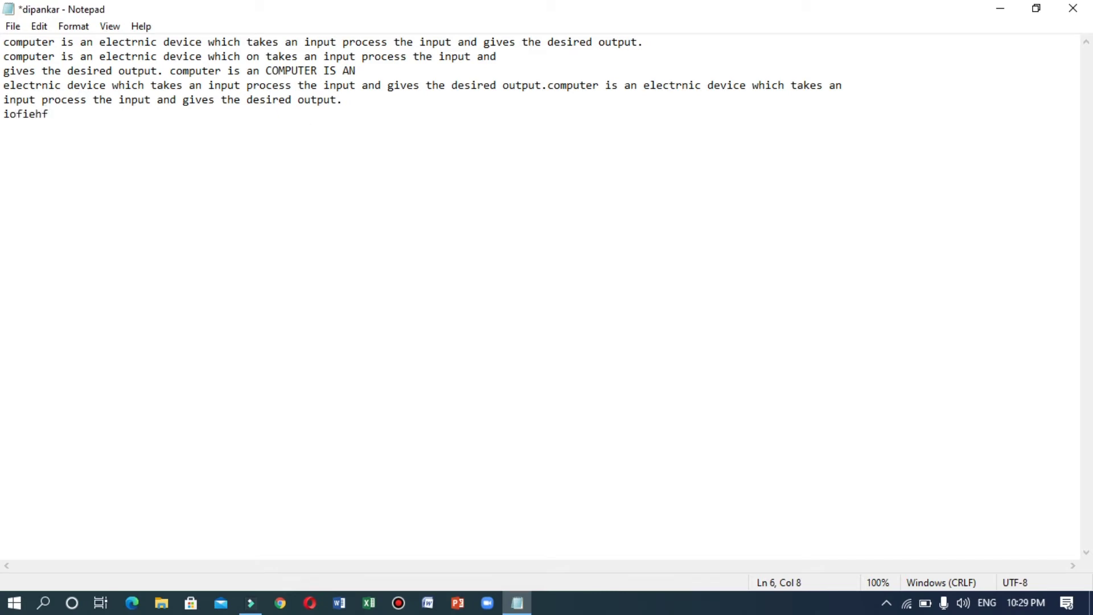
key("ctrl+z")
type("ljhfjh  lkdsjfsf  slkfjsdf")
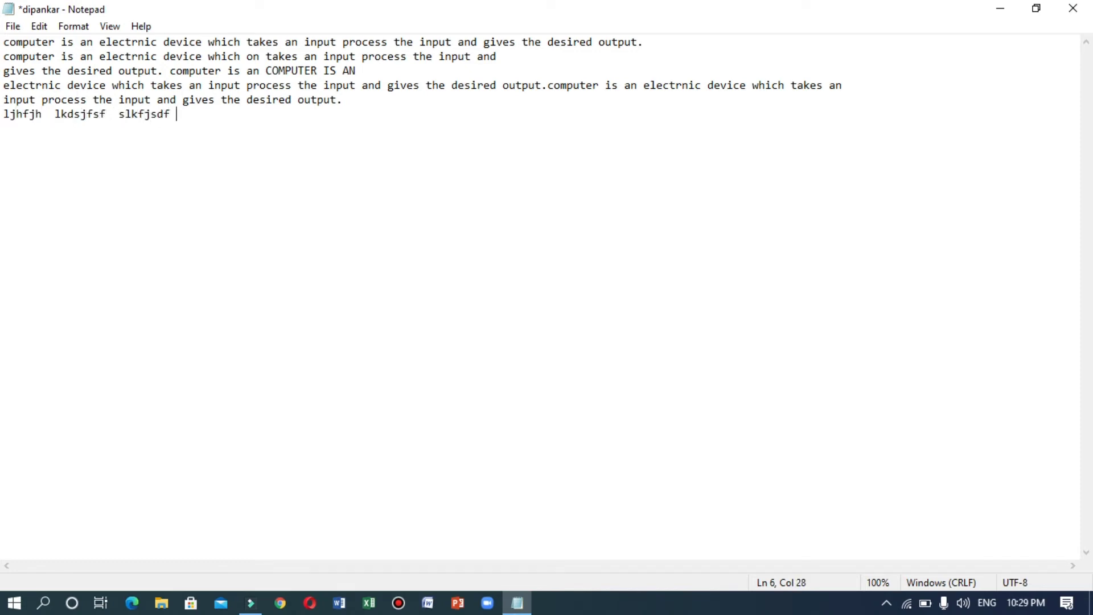
Step: Apply Undo three times to the sixth line's test text, and delete the selected word "iofiehf"
key("ctrl+z")
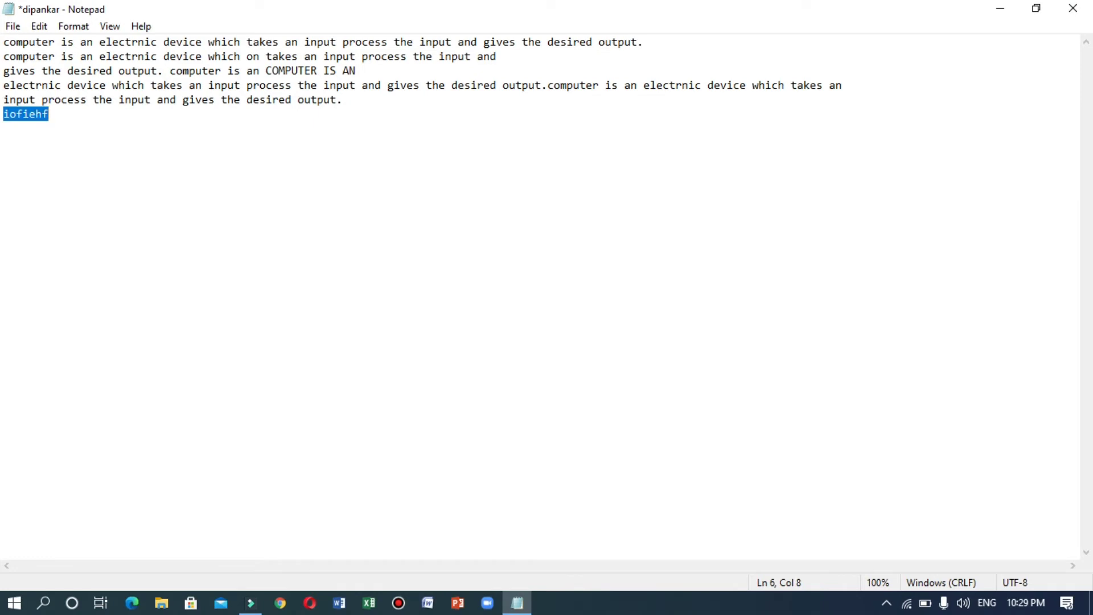
key("ctrl+z")
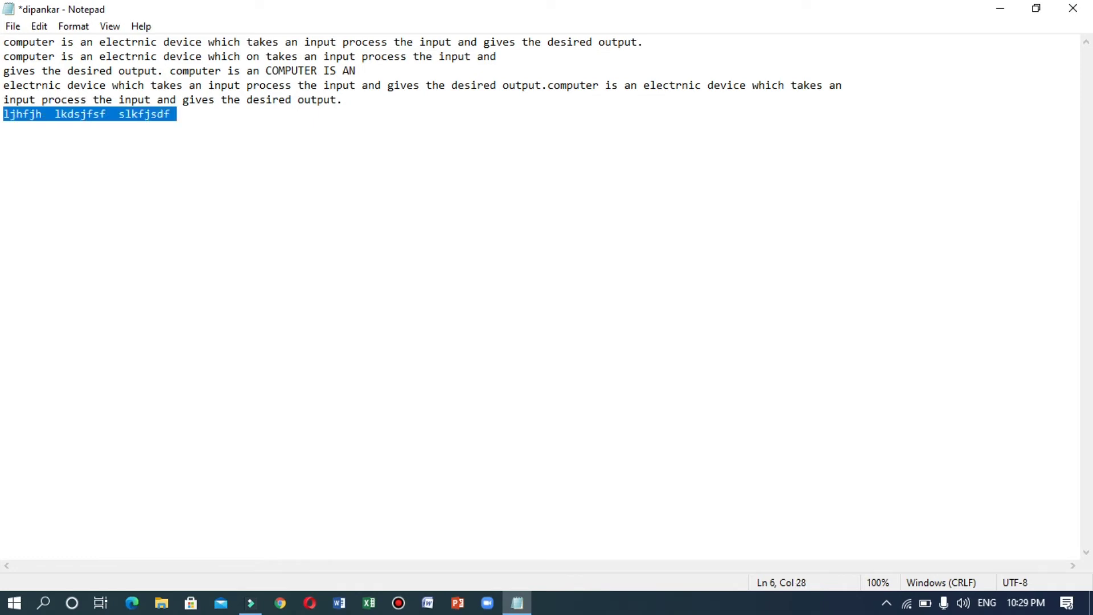
key("ctrl+z")
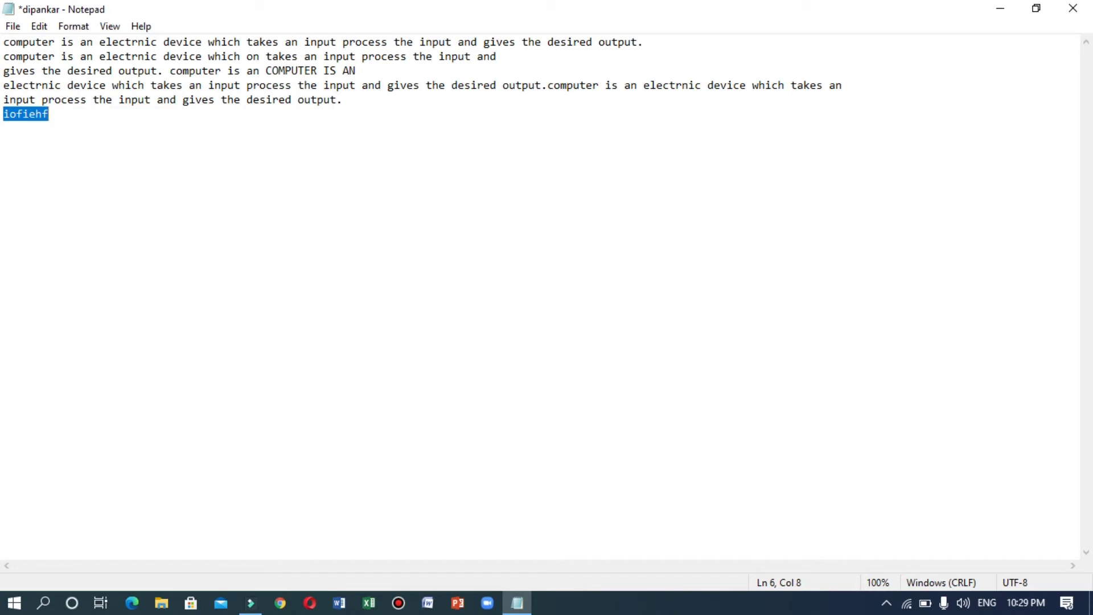
key("Delete")
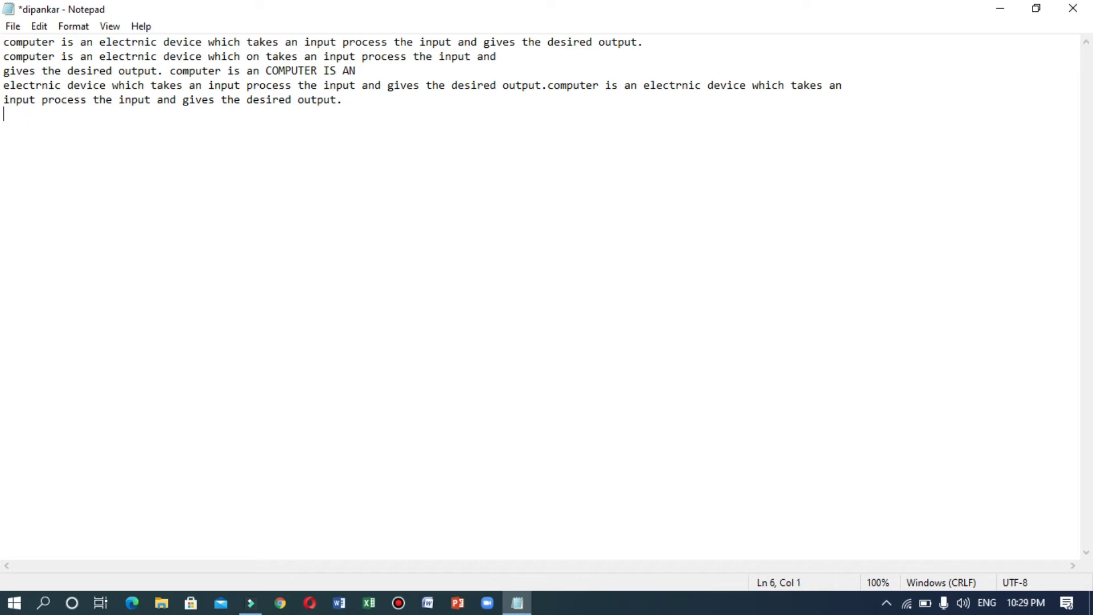
left_click(45, 31)
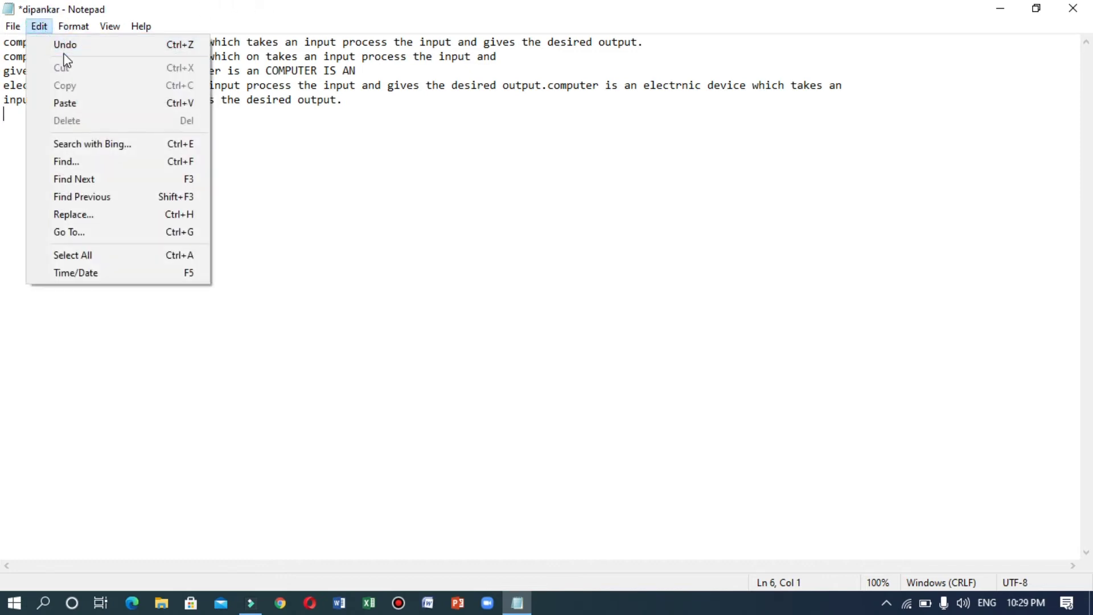
left_click(452, 310)
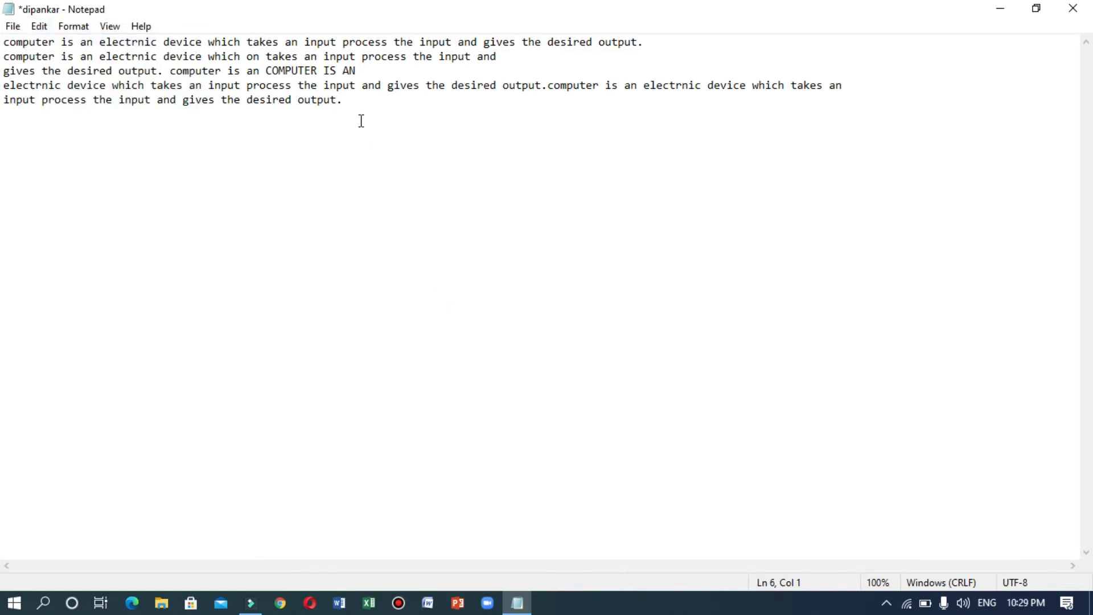
left_click(38, 26)
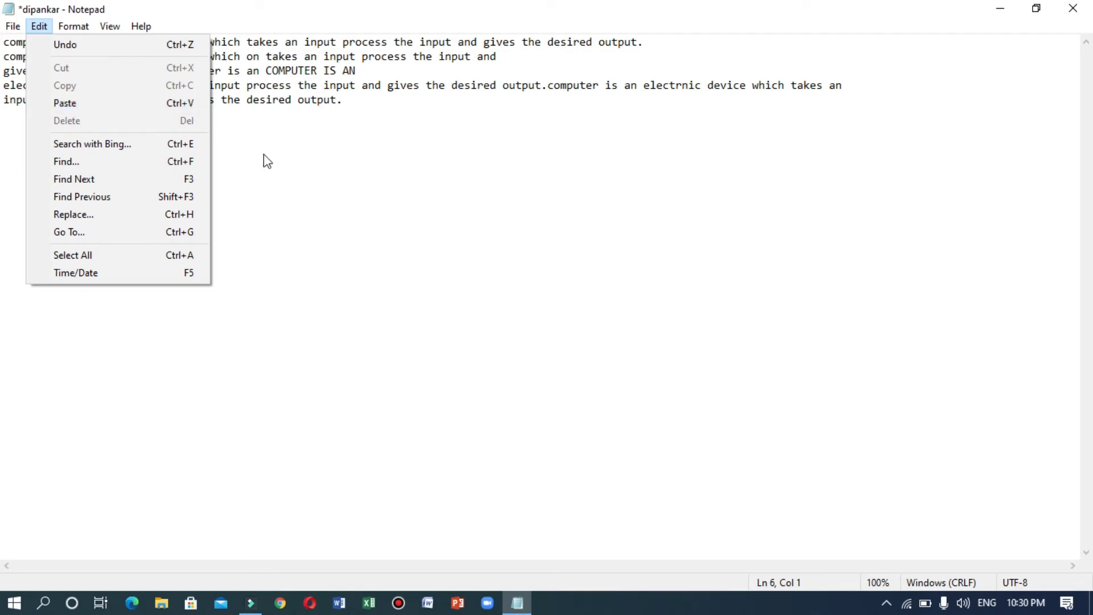
left_click(276, 173)
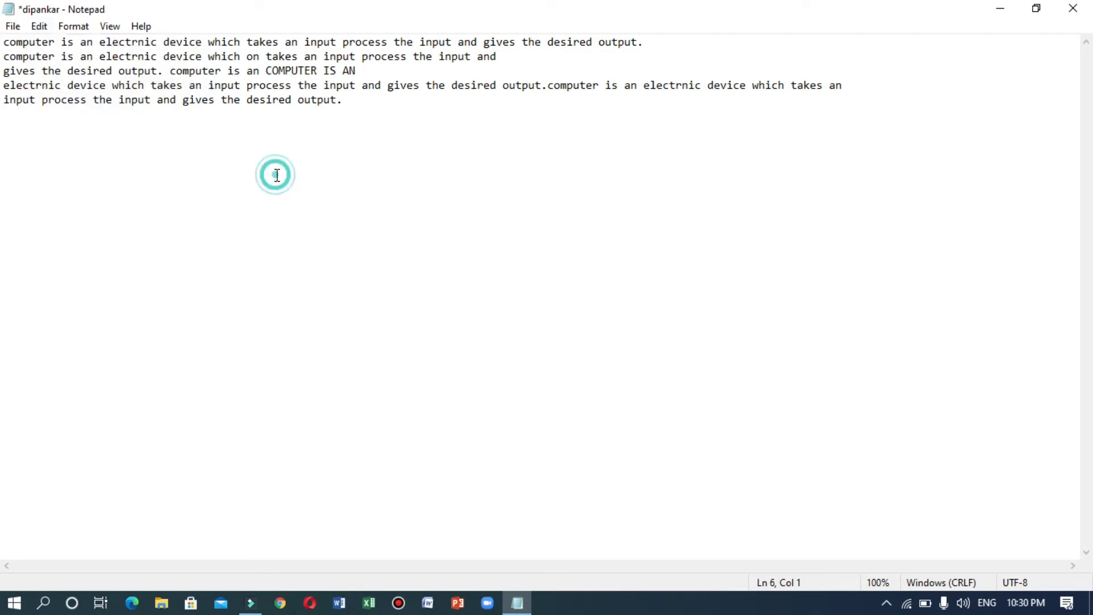
Step: Select the phrase "gives the desired output." at the end of the fifth line, and clear the selection
left_click(352, 105)
double_click(353, 106)
left_click_drag(353, 105, 216, 107)
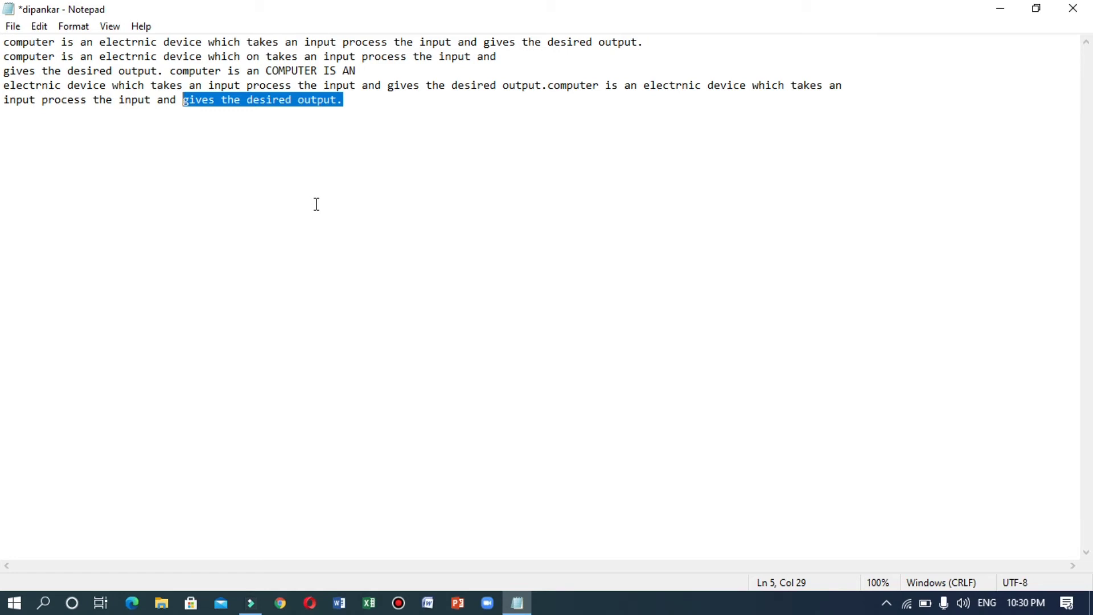
key("Right")
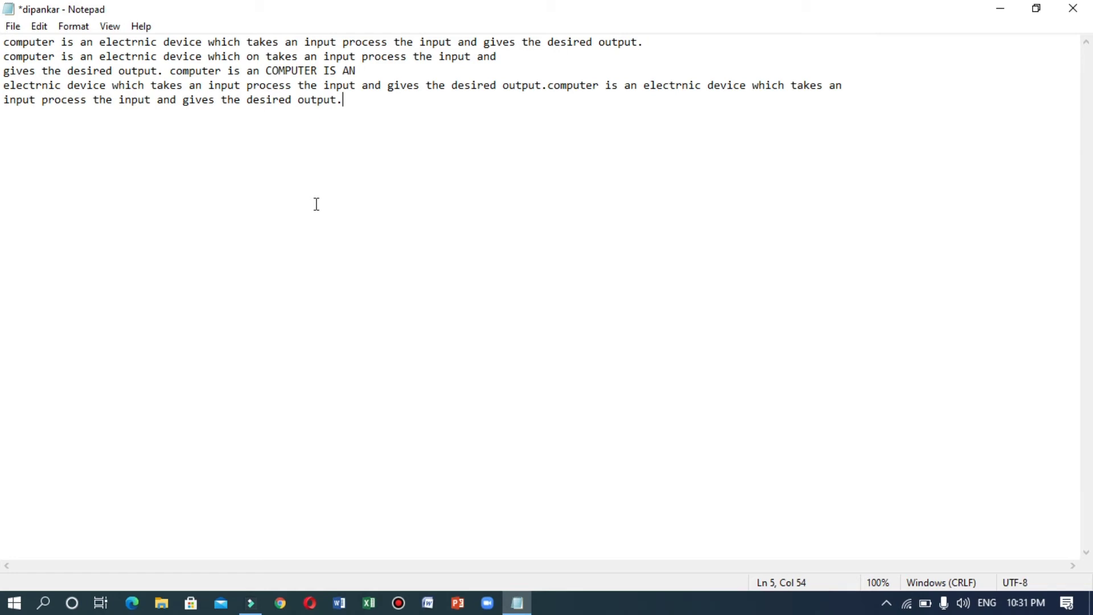
Step: Select the last word "output." of the fifth line backward from its end, one character at a time
key("shift+Left")
key("shift+Left")
key("shift+Left")
key("shift+Left")
key("shift+Left")
key("shift+Left")
key("shift+Left")
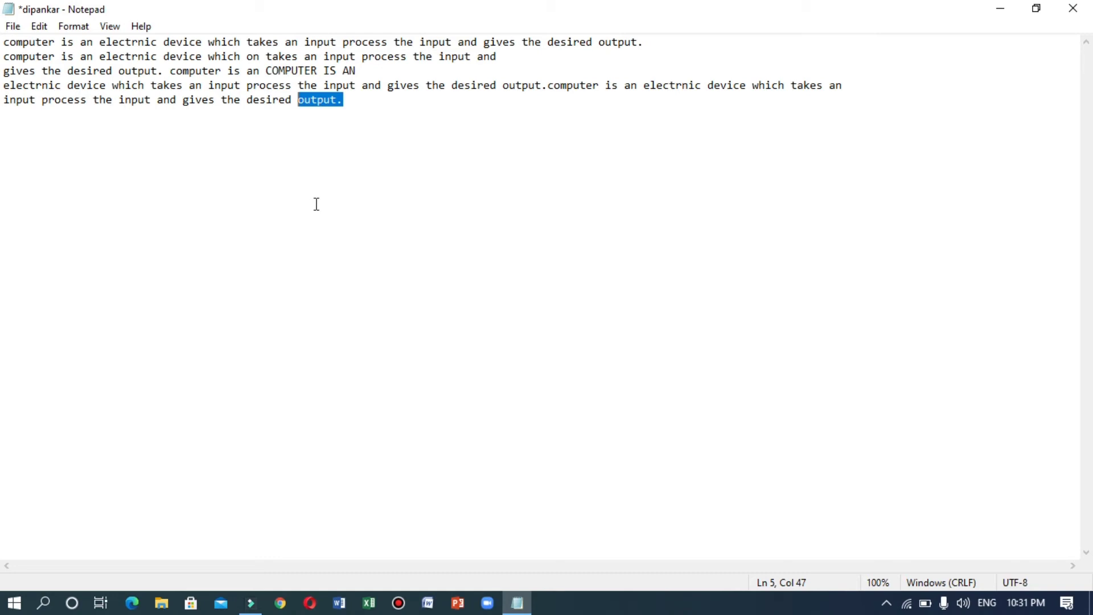
Step: Starting before "desired" on the fourth line, extend a selection forward character by character through "desired output.compute"
left_click(439, 84)
left_click(450, 84)
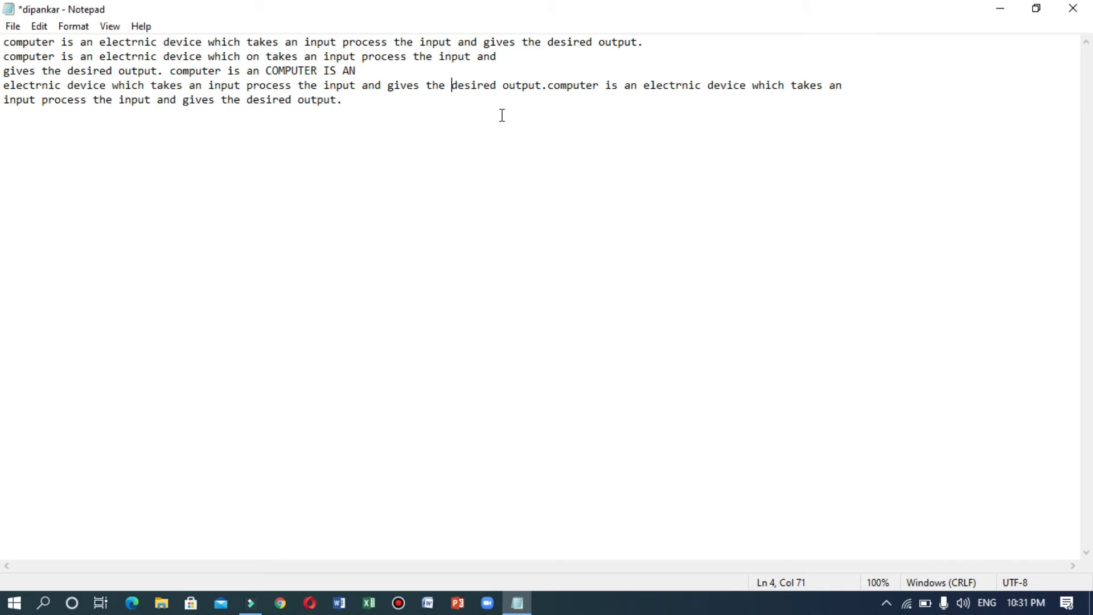
key("shift+Right")
key("shift+Right")
key("shift+Right")
key("shift+Right")
key("shift+Right")
key("shift+Right")
key("shift+Right")
key("shift+Right")
key("shift+Right")
key("shift+Right")
key("shift+Right")
key("shift+Right")
key("shift+Right")
key("shift+Right")
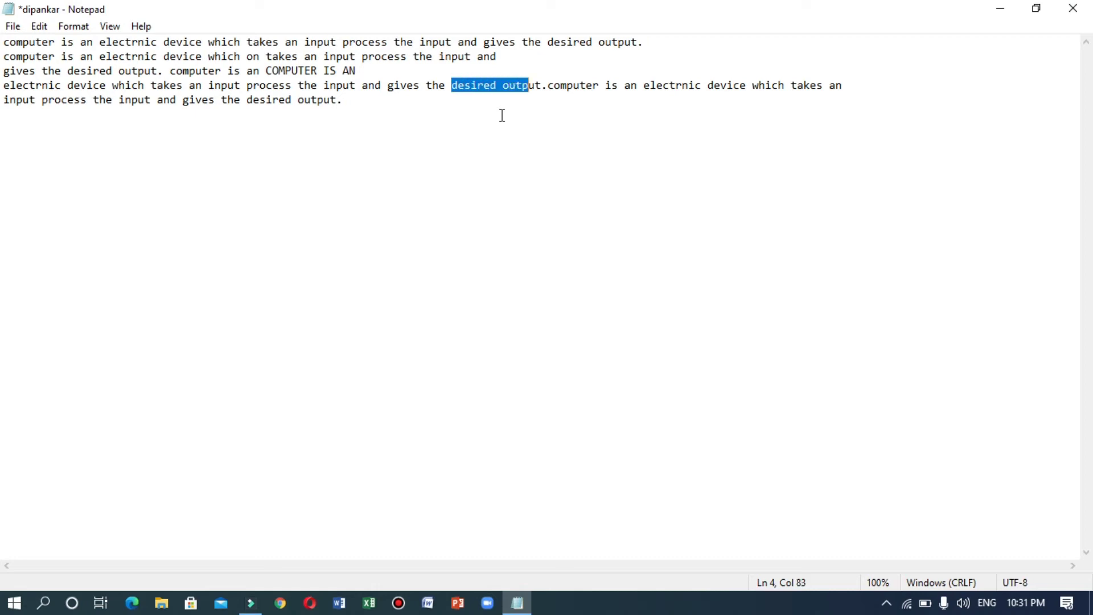
key("shift+Right")
key("shift+Right")
key("shift+Right")
key("shift+Right")
key("shift+Right")
key("shift+Right")
key("shift+Right")
key("shift+Right")
key("shift+Right")
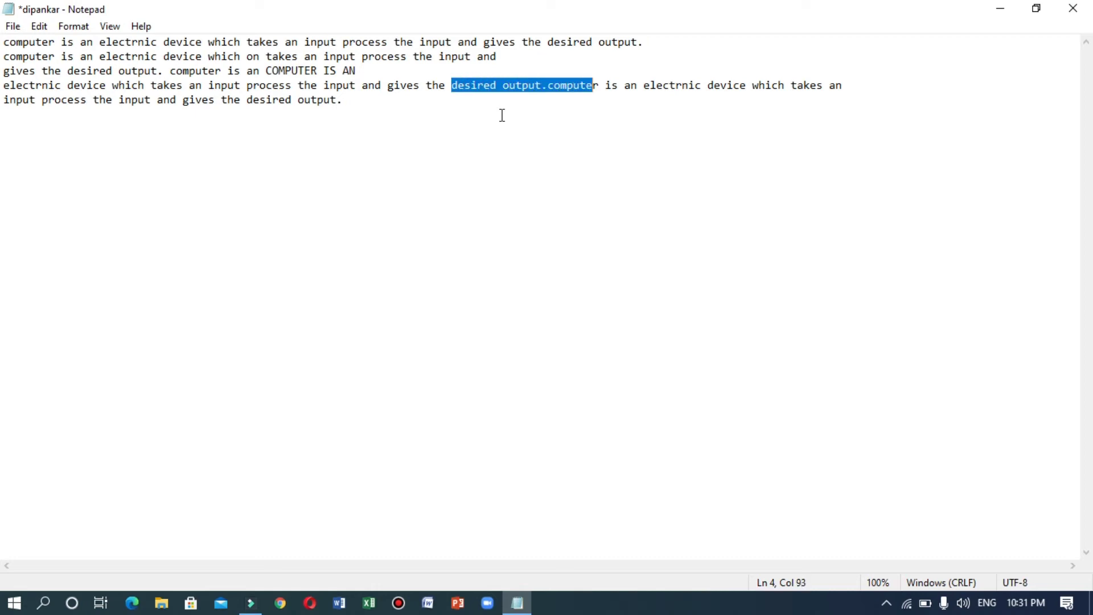
Step: Starting before "desired" on the fourth line, extend a selection backward character by character past the word "input"
left_click(453, 86)
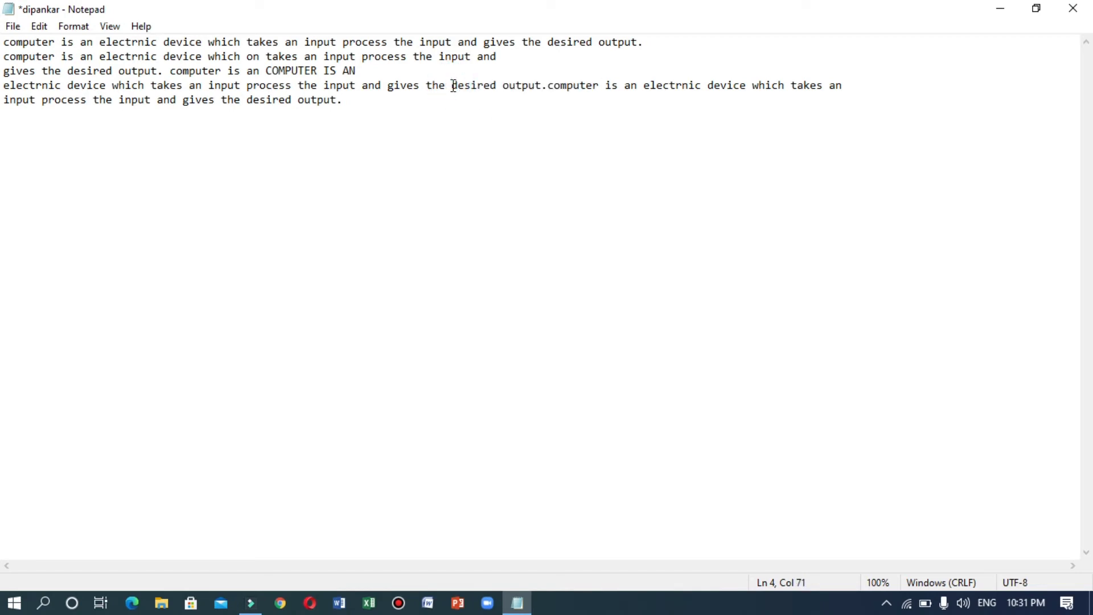
key("shift+Left")
key("shift+Left")
key("shift+Left")
key("shift+Left")
key("shift+Left")
key("shift+Left")
key("shift+Left")
key("shift+Left")
key("shift+Left")
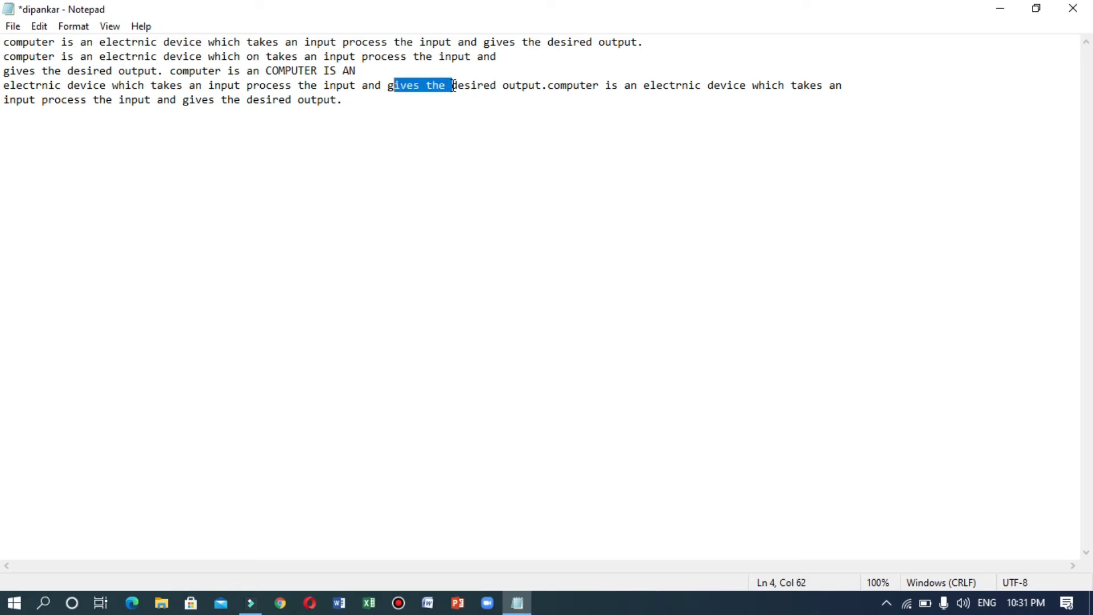
key("shift+Left")
key("shift+Left")
key("shift+Left")
key("shift+Left")
key("shift+Left")
key("shift+Left")
key("shift+Left")
key("shift+Left")
key("shift+Left")
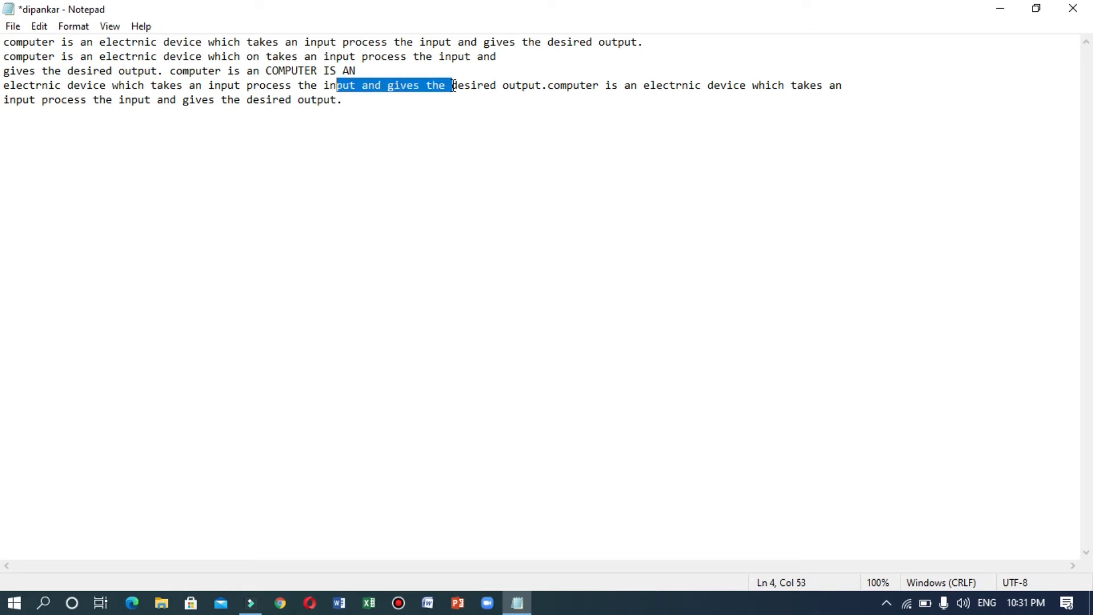
key("shift+Left")
key("shift+Left")
key("shift+Left")
key("shift+Left")
Step: Select everything from after "takes an" on the fourth line to the end of the document, and clear the selection
left_click(203, 85)
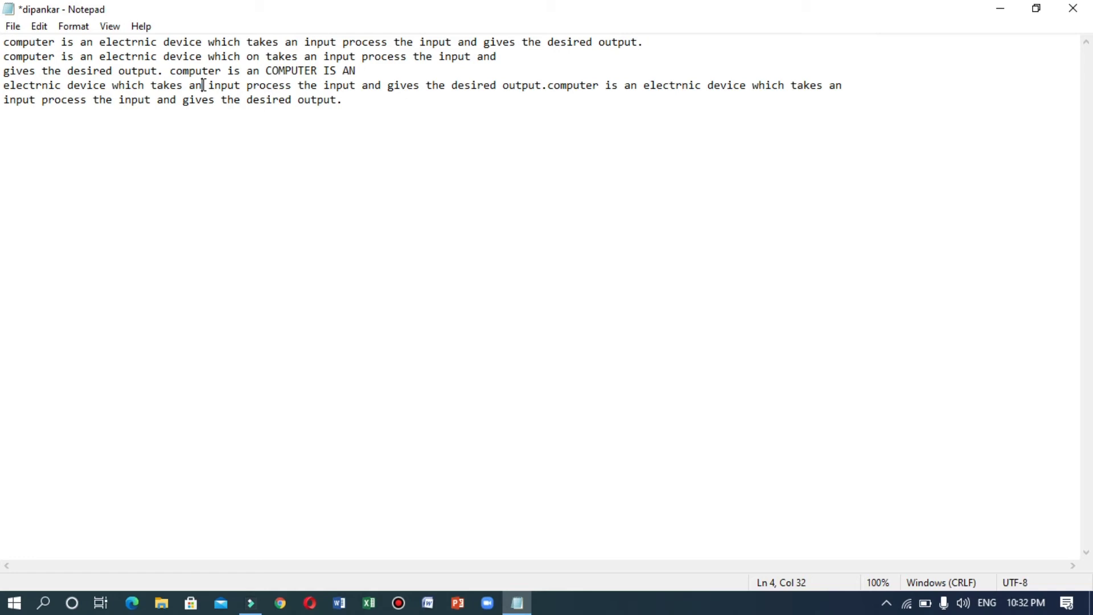
key("ctrl+shift+End")
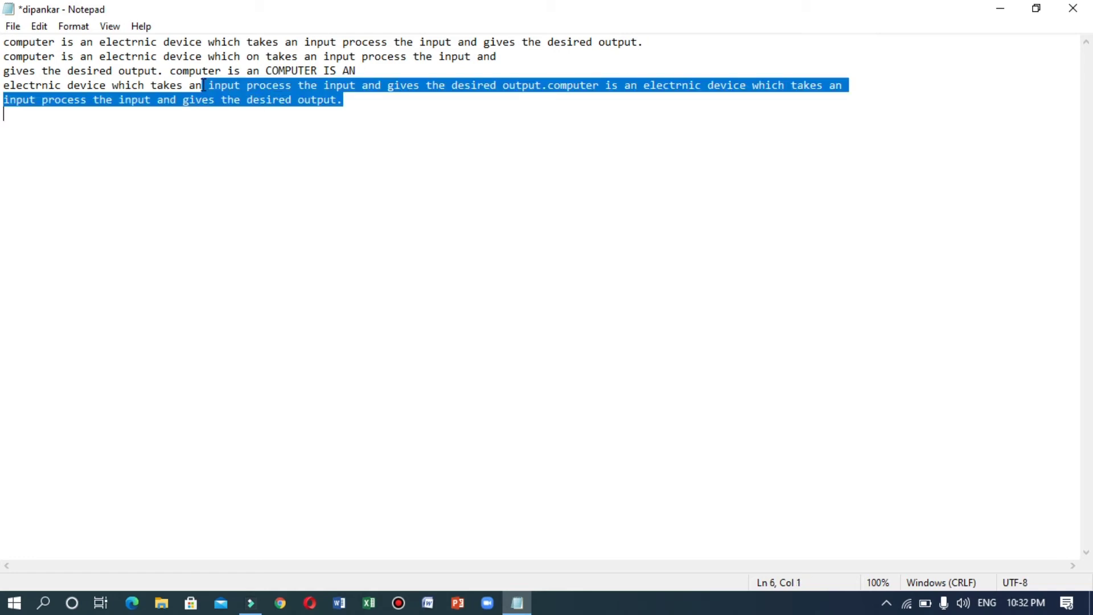
key("Up")
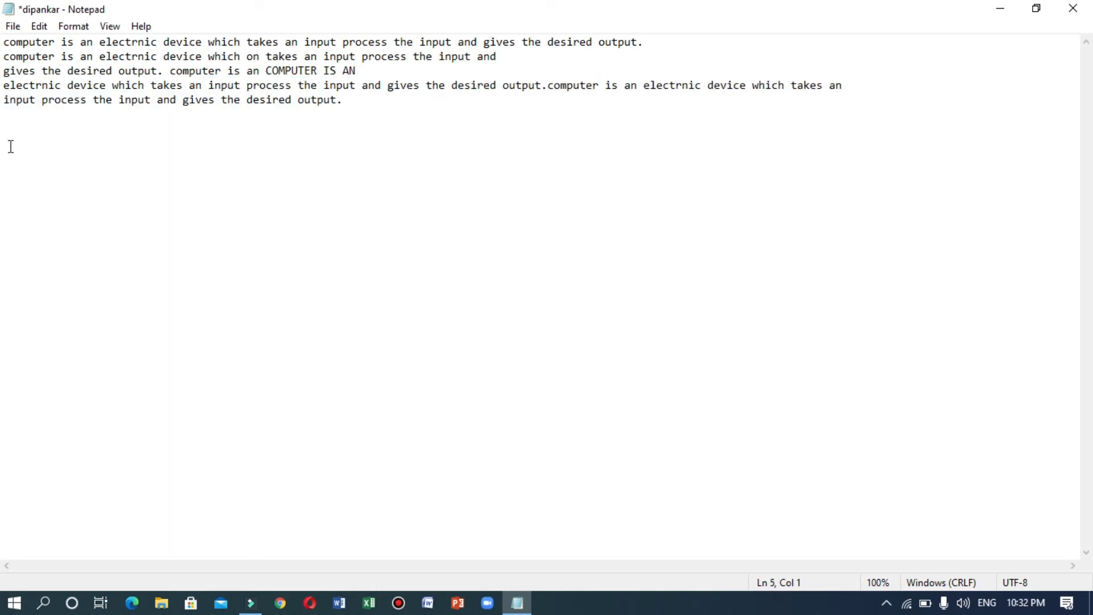
Step: Select the first four lines upward from the start of the fifth line and copy them
left_click(7, 103)
key("shift+Up")
key("shift+Up")
key("shift+Up")
key("shift+Up")
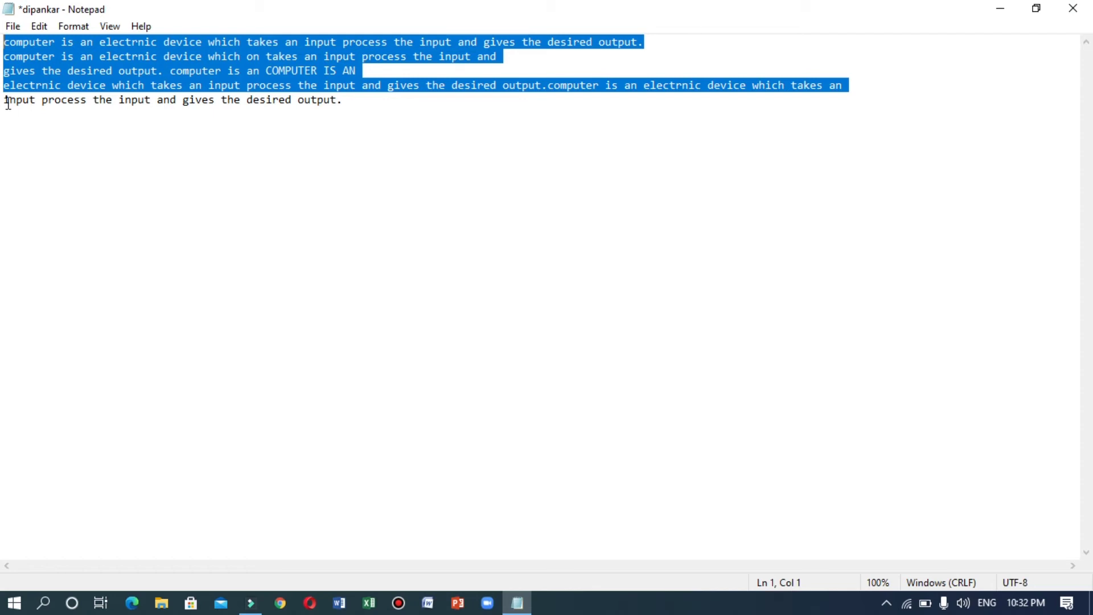
left_click(41, 26)
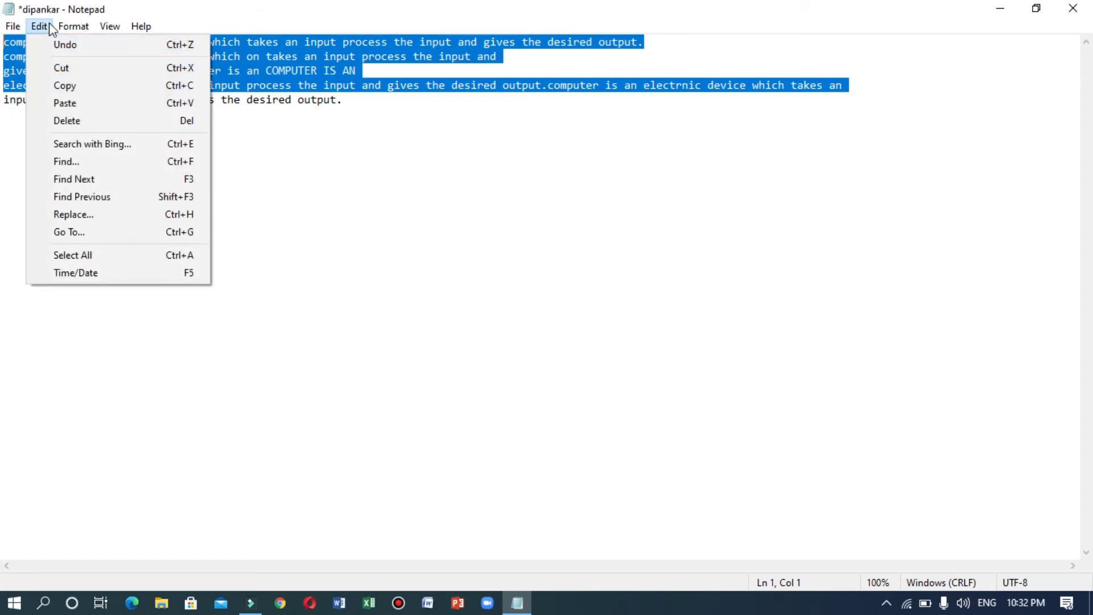
left_click(53, 87)
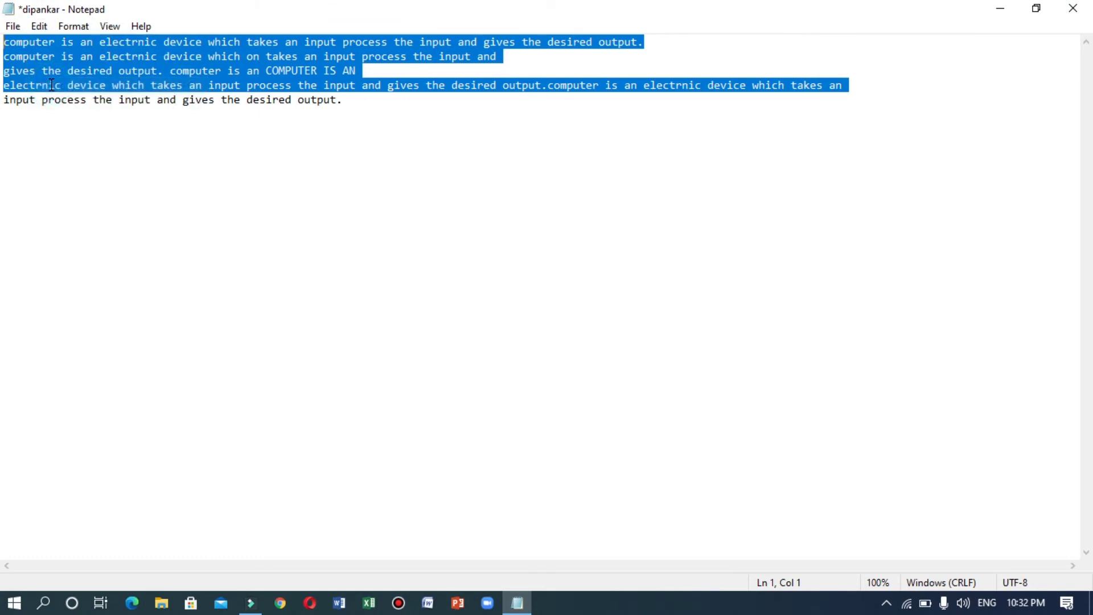
Step: Add five blank lines at the end of the document and paste the copied four lines there
left_click(150, 164)
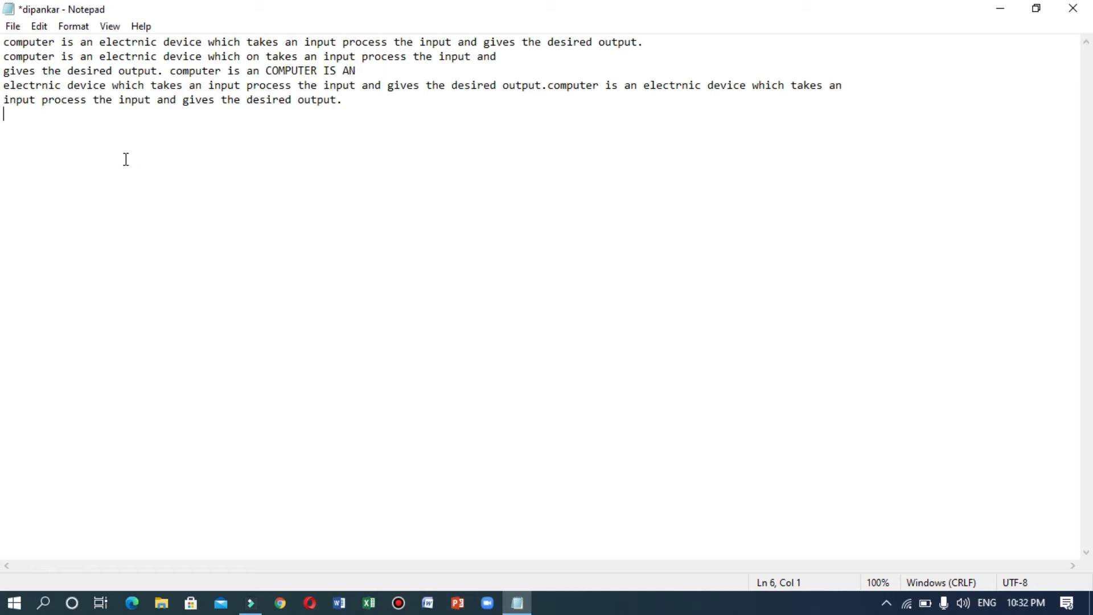
left_click(36, 151)
key("Return")
key("Return")
key("Return")
key("Return")
key("Return")
left_click(48, 29)
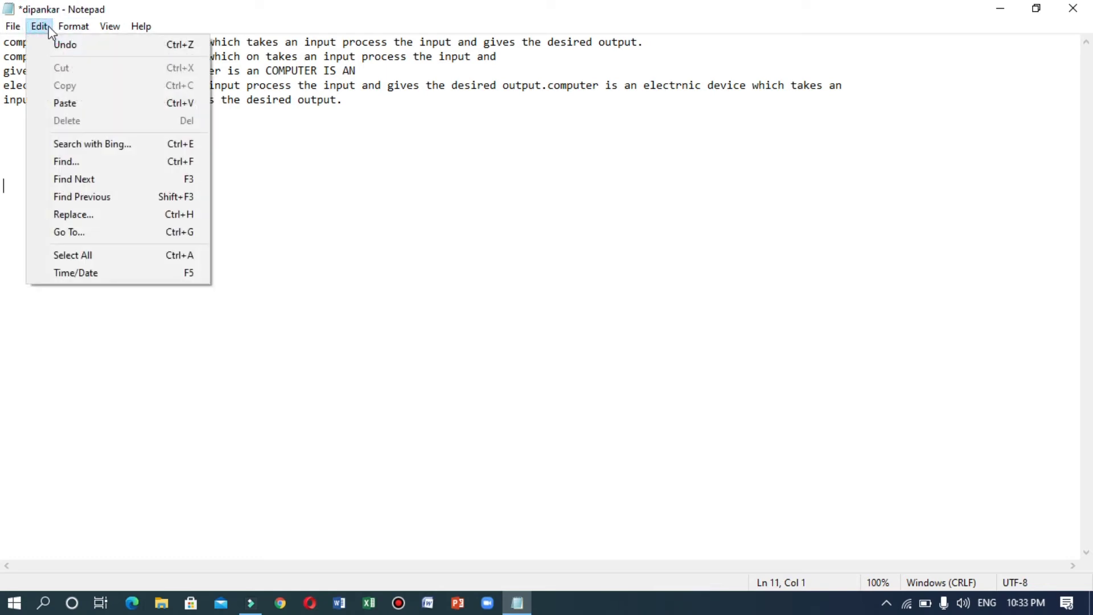
left_click(49, 103)
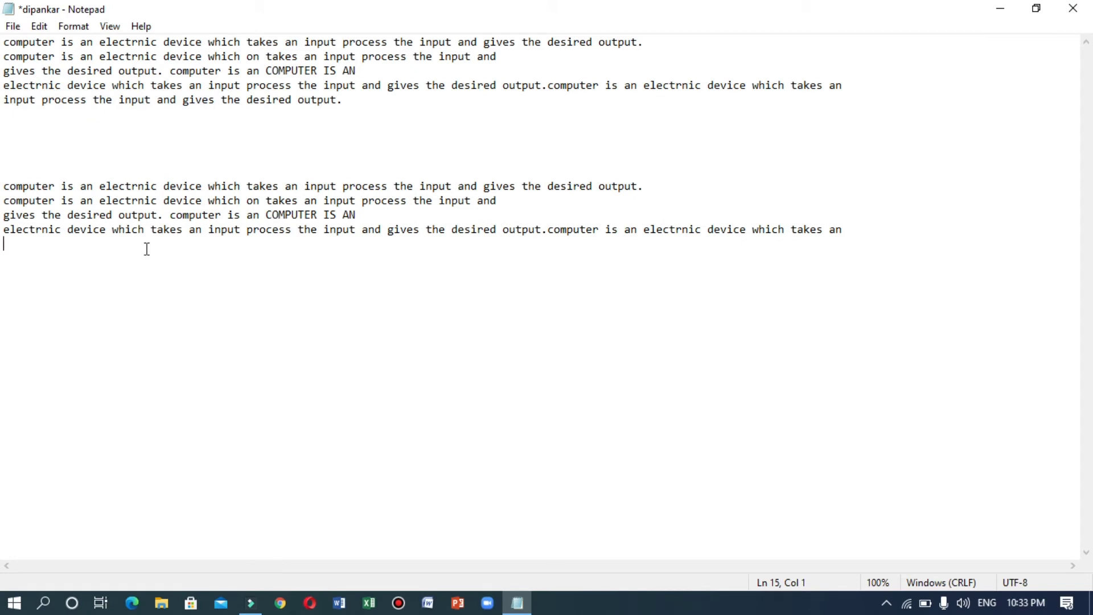
Step: Insert three blank lines below the pasted block and paste the copied four lines twice more
key("Return")
key("Return")
key("Return")
key("ctrl+v")
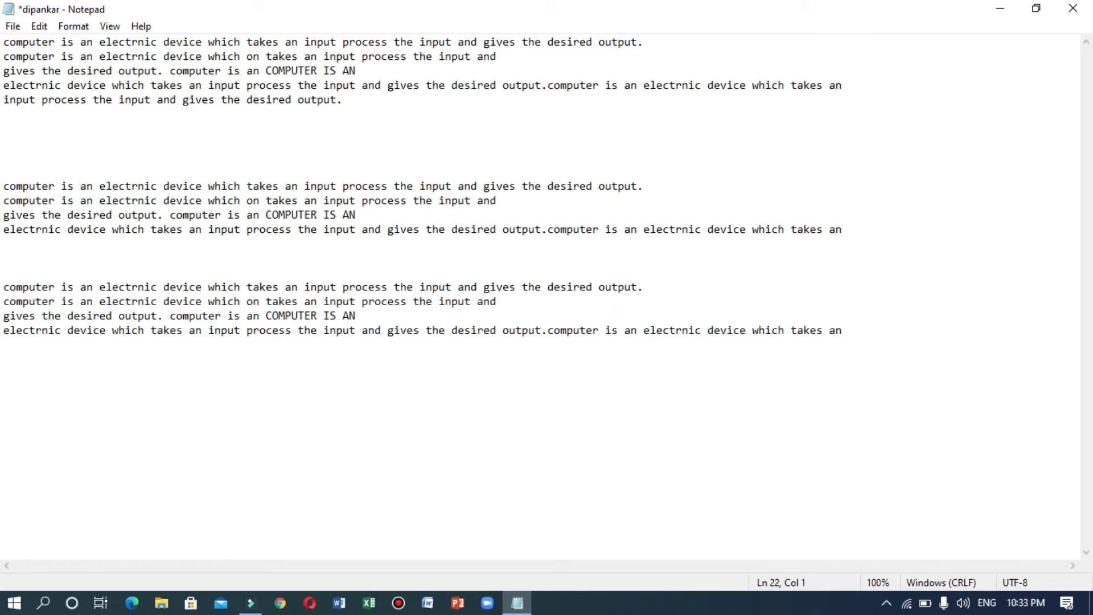
key("ctrl+v")
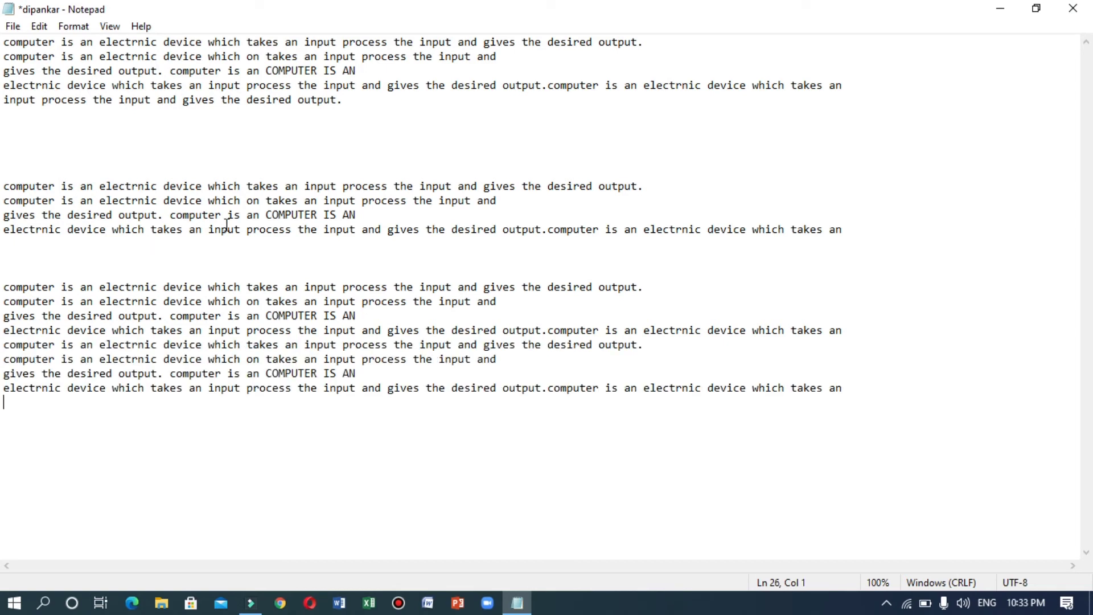
Step: Copy "input process the input and" from the second block and paste it three times on the blank line below the first paragraph
left_click_drag(513, 203, 324, 199)
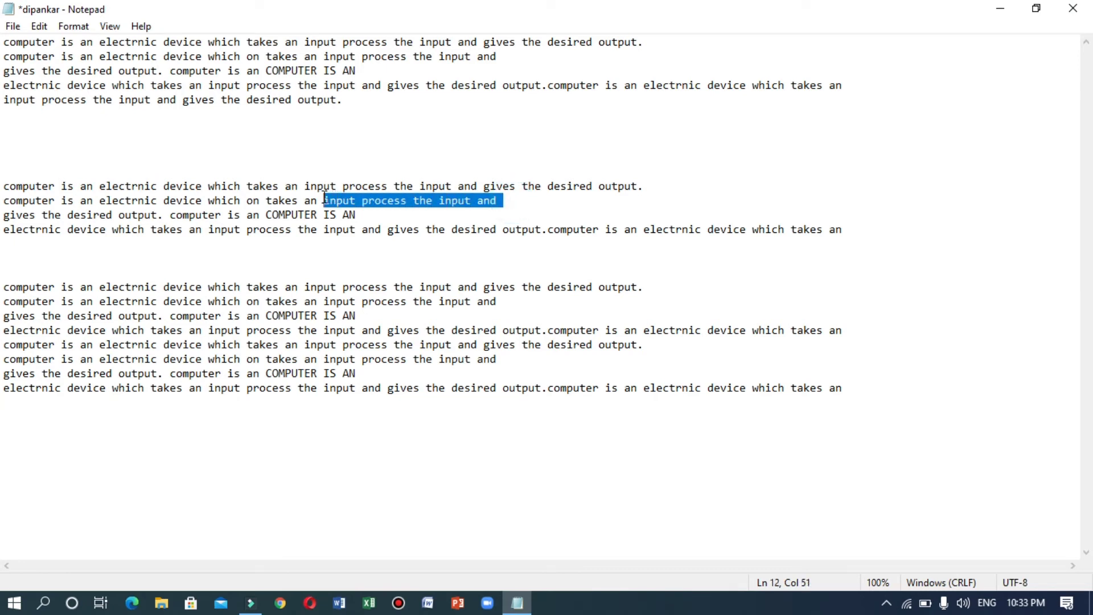
left_click(39, 27)
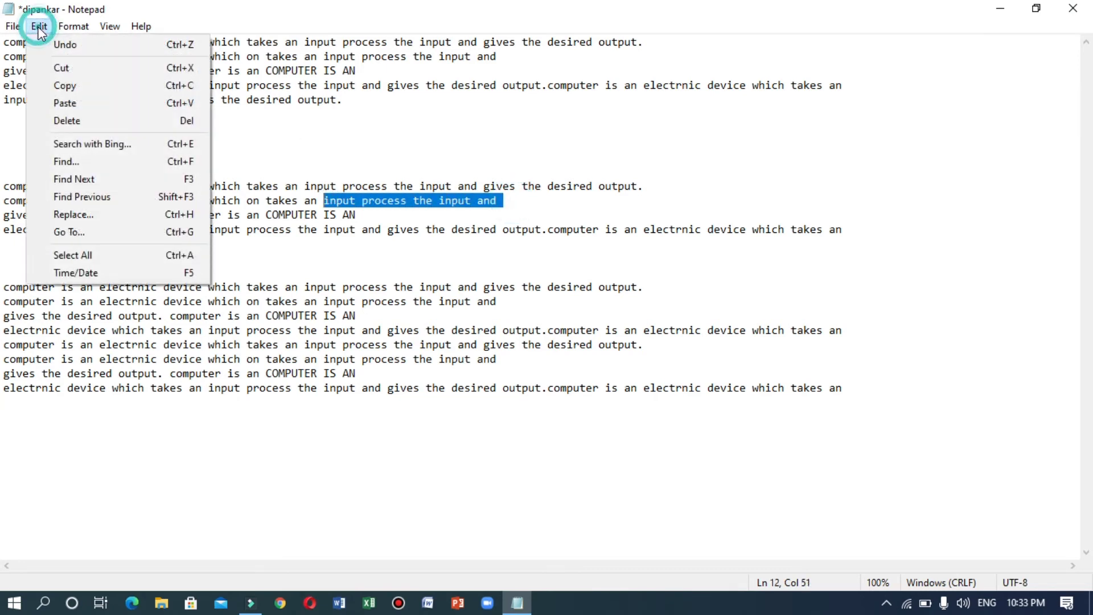
left_click(60, 86)
left_click(228, 214)
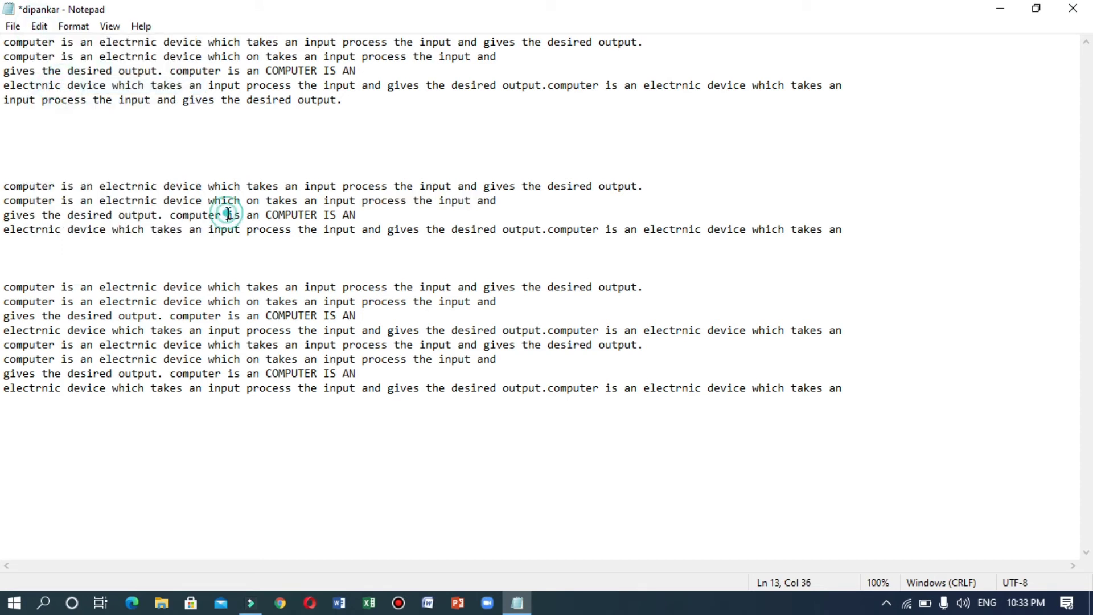
left_click(62, 145)
key("ctrl+v")
key("ctrl+v")
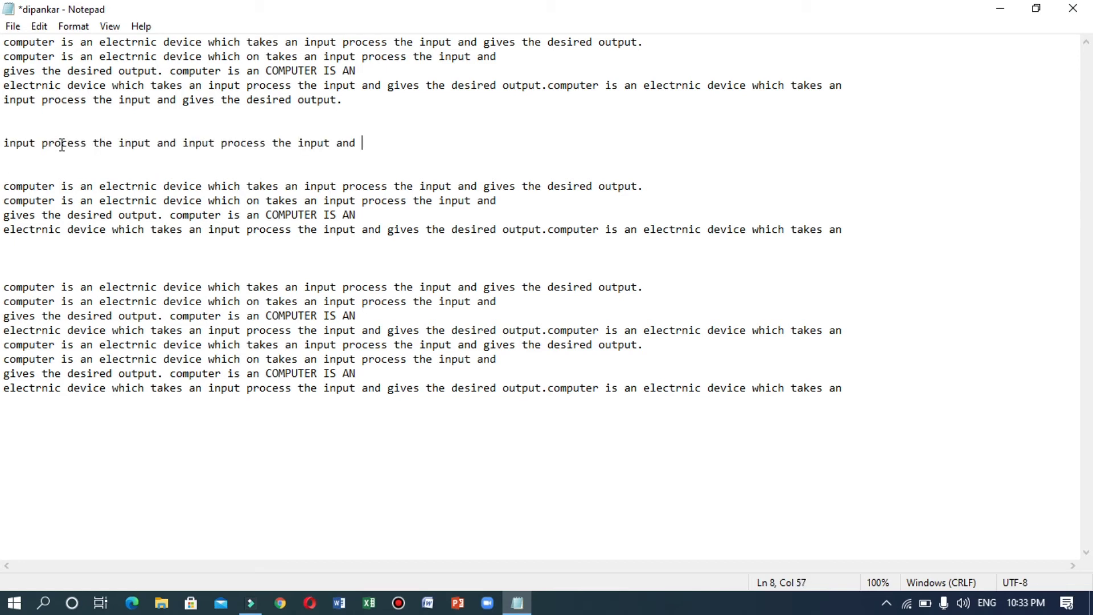
key("ctrl+v")
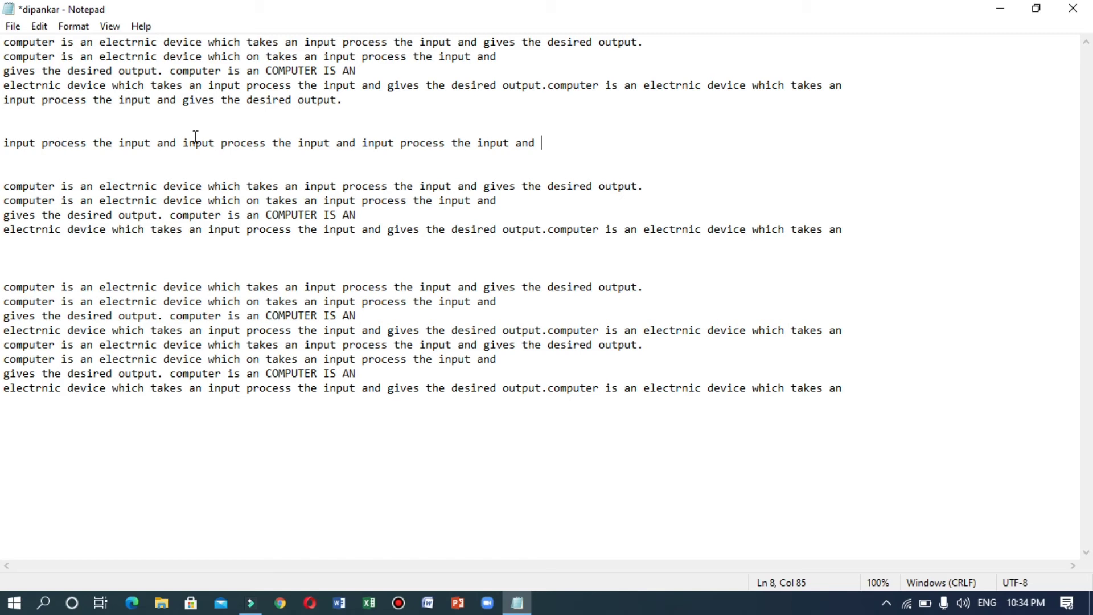
Step: Break the pasted "input process the input and" line in two after its second "process"
left_click(272, 141)
key("Return")
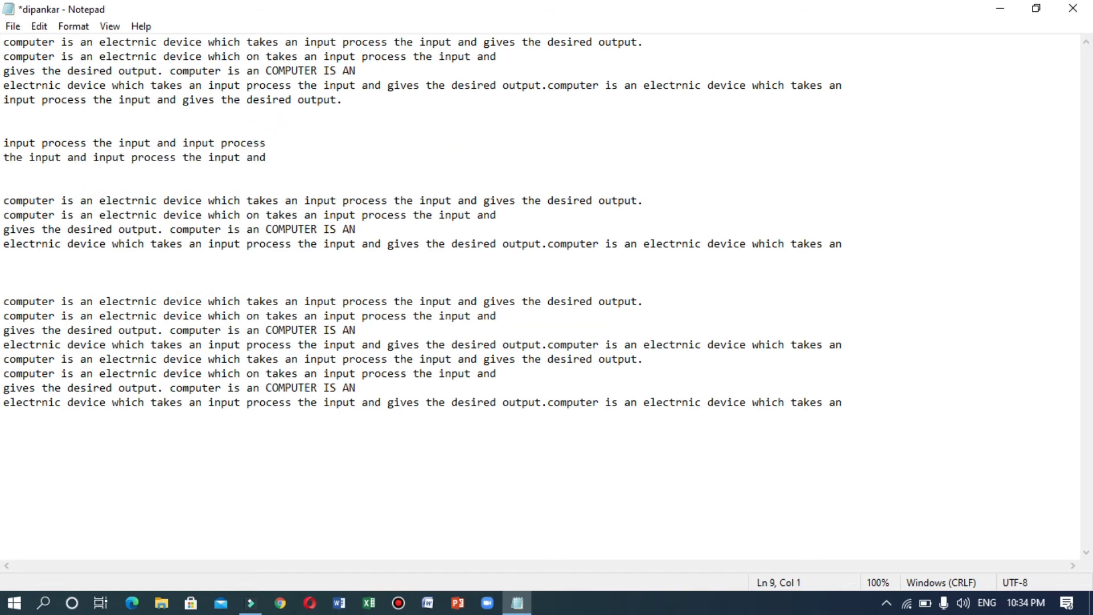
left_click(39, 26)
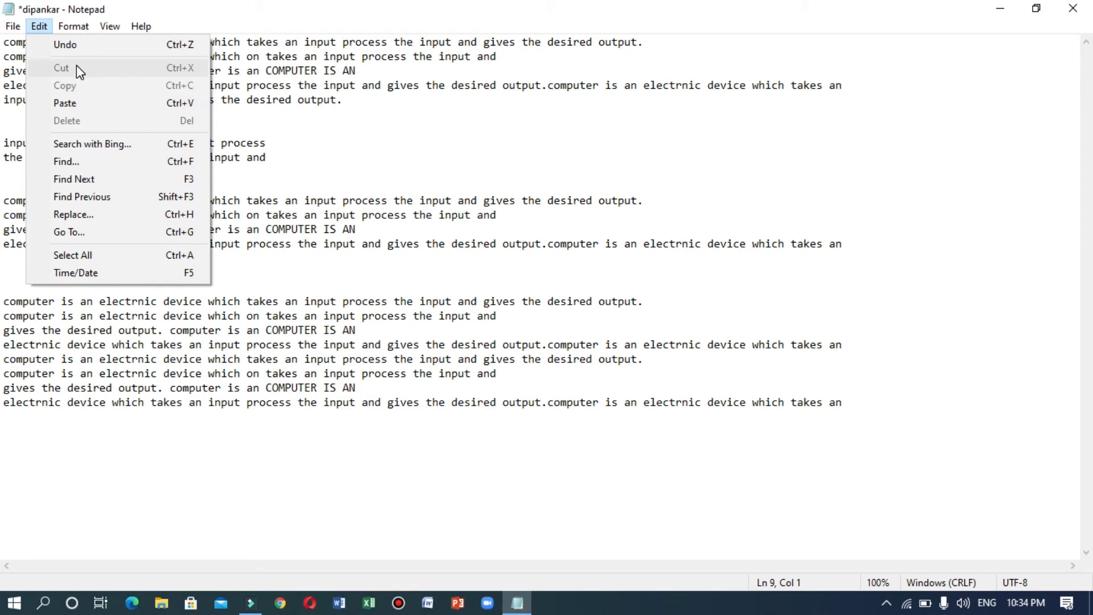
left_click(295, 122)
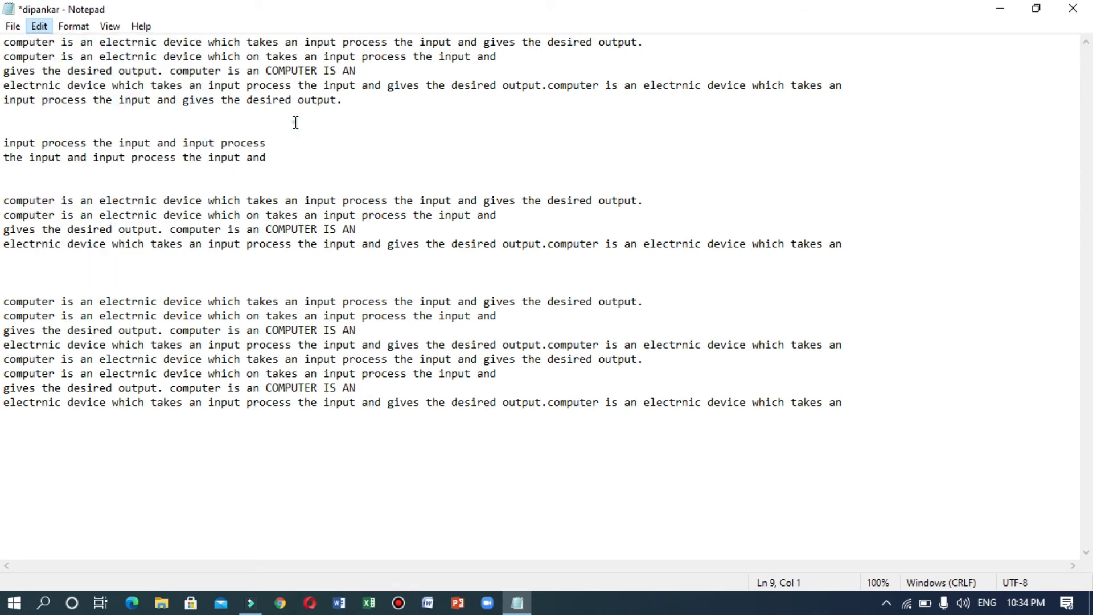
left_click(295, 122)
Step: Cut "process" from the end of the first broken line and add it at the ends of the document's third and second lines
left_click_drag(221, 142, 267, 142)
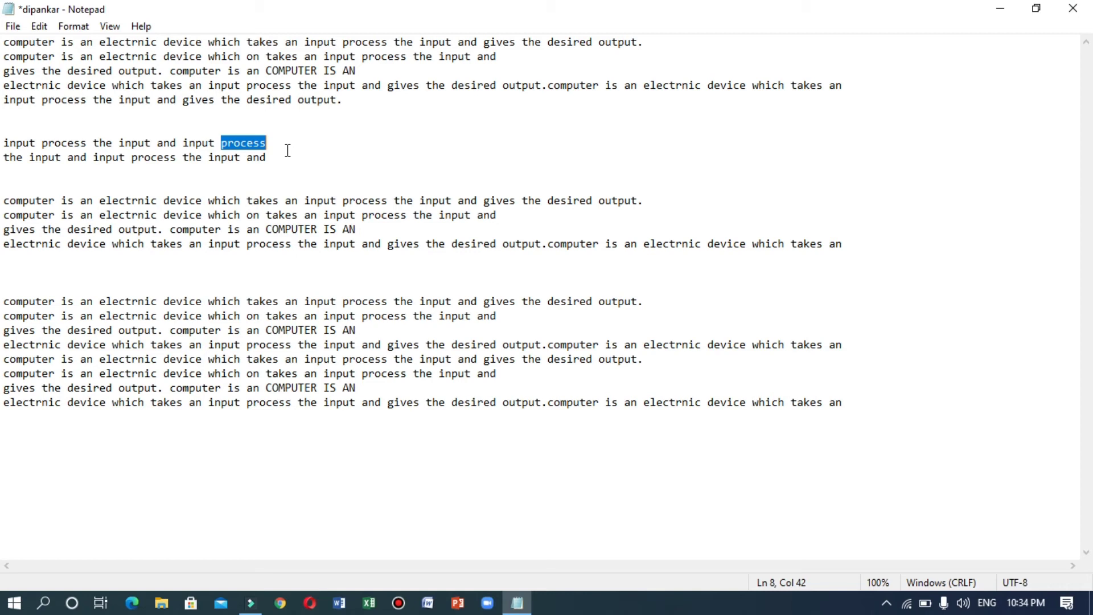
key("Delete")
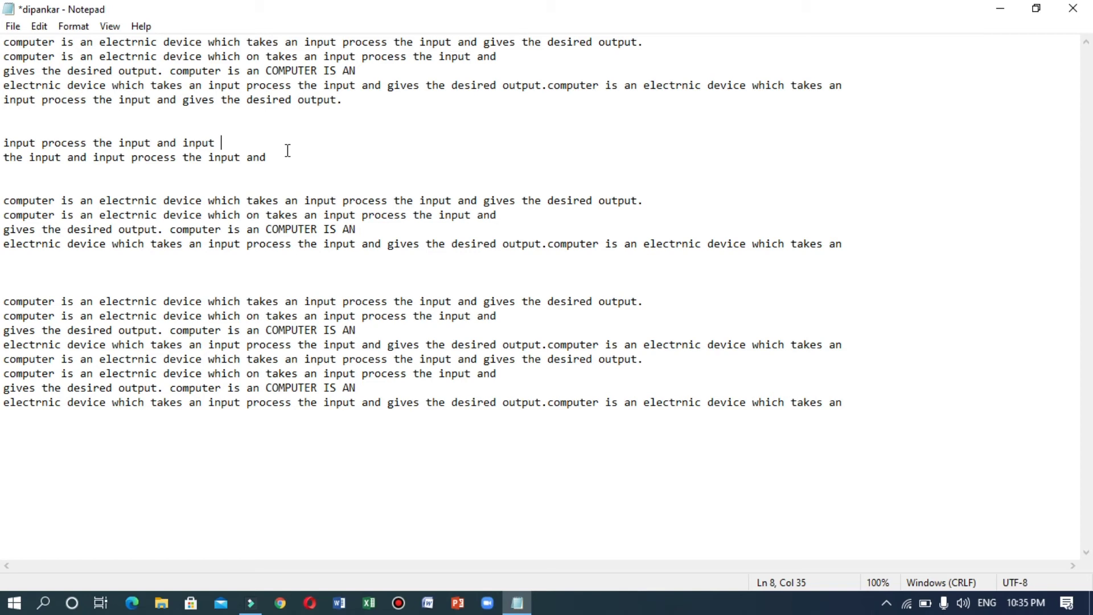
left_click(404, 71)
type("process")
left_click(535, 57)
type("process")
Step: Paste "process" ten times in a row on the blank line beneath "the input and input process the input and"
left_click(310, 169)
left_click(312, 169)
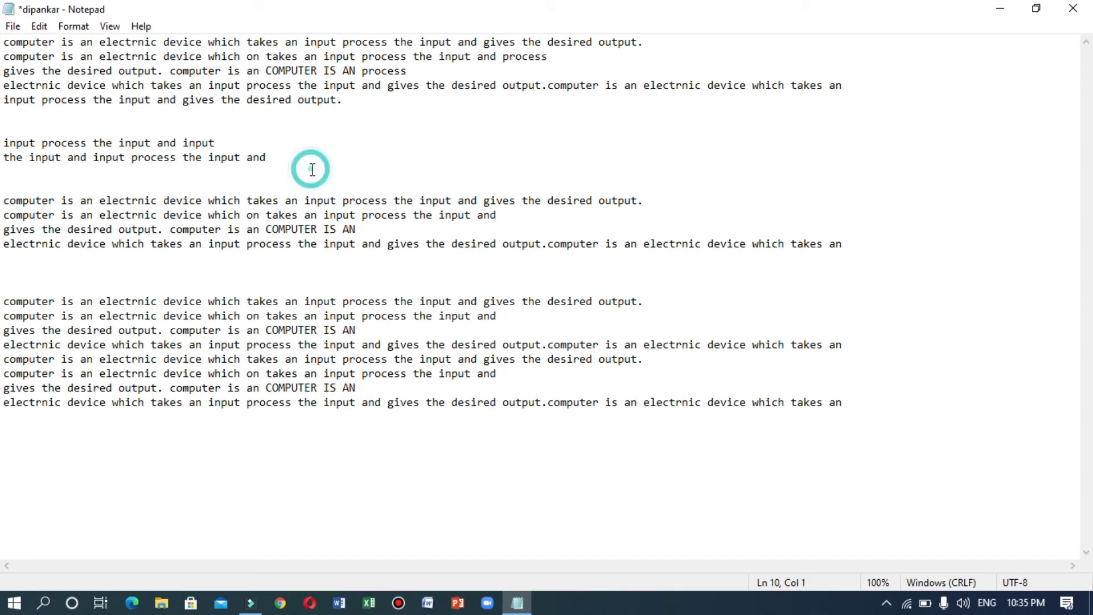
key("ctrl+v")
key("ctrl+v")
key("ctrl+v")
key("ctrl+v")
key("ctrl+v")
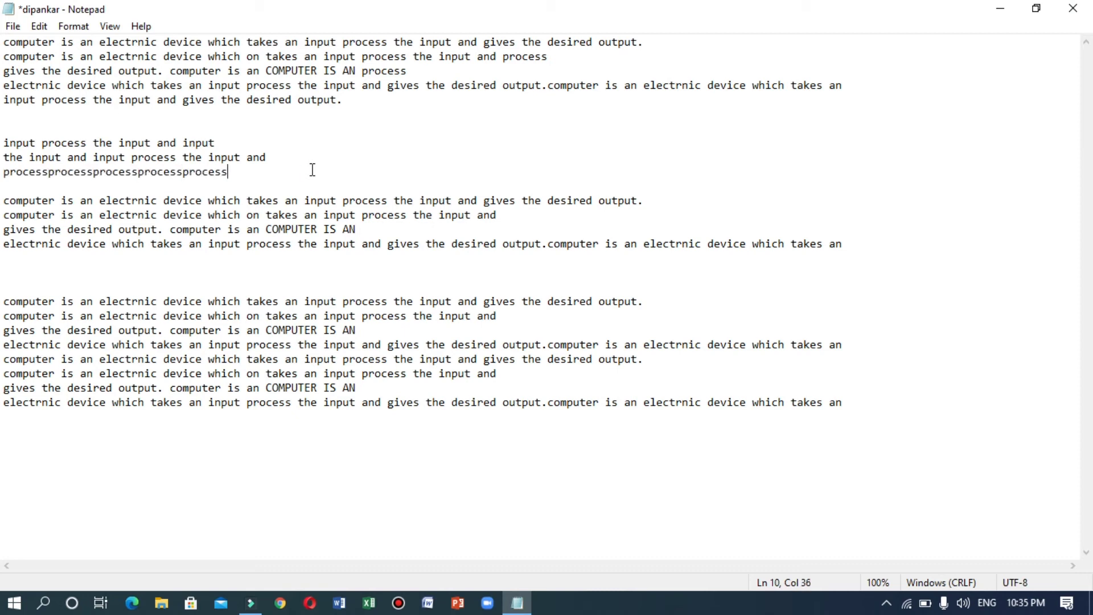
key("ctrl+v")
key("ctrl+v")
key("ctrl+v")
key("ctrl+v")
key("ctrl+v")
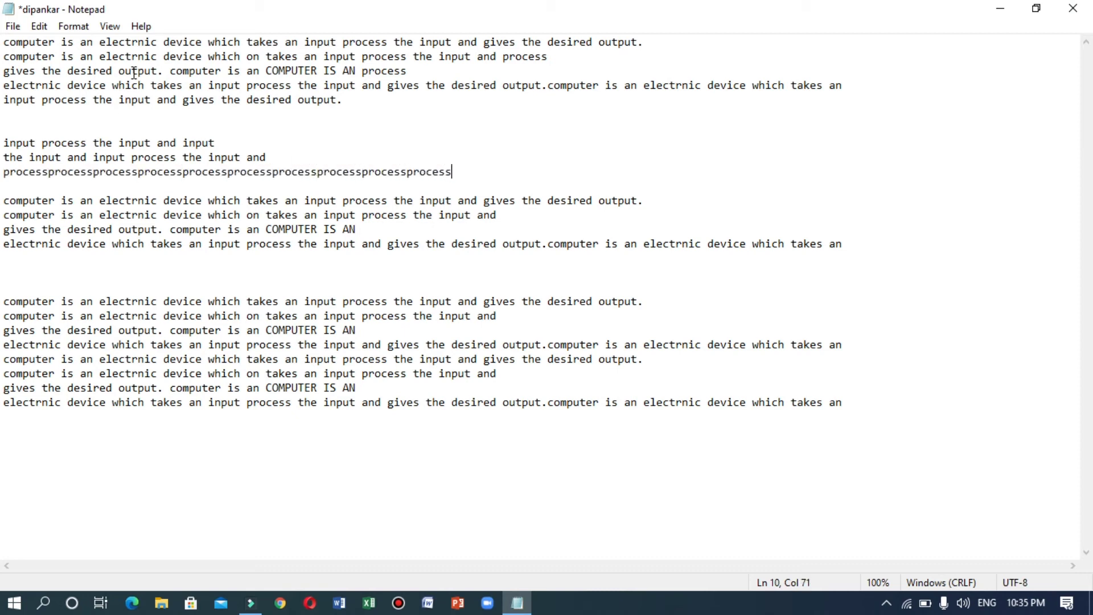
Step: Delete all the pasted and duplicated text blocks below the first paragraph
left_click(38, 26)
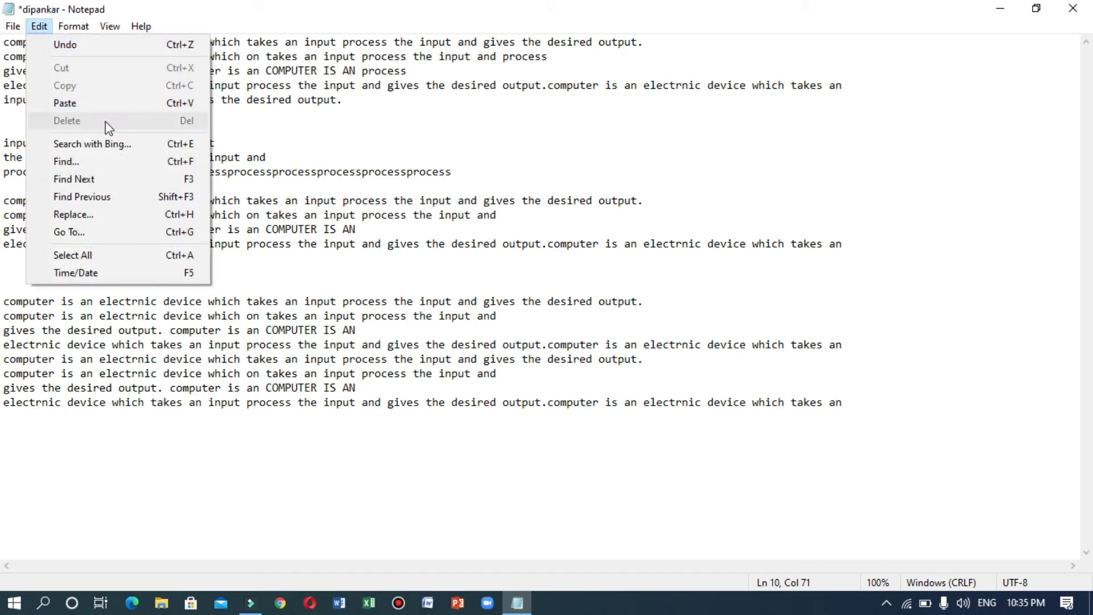
left_click(333, 119)
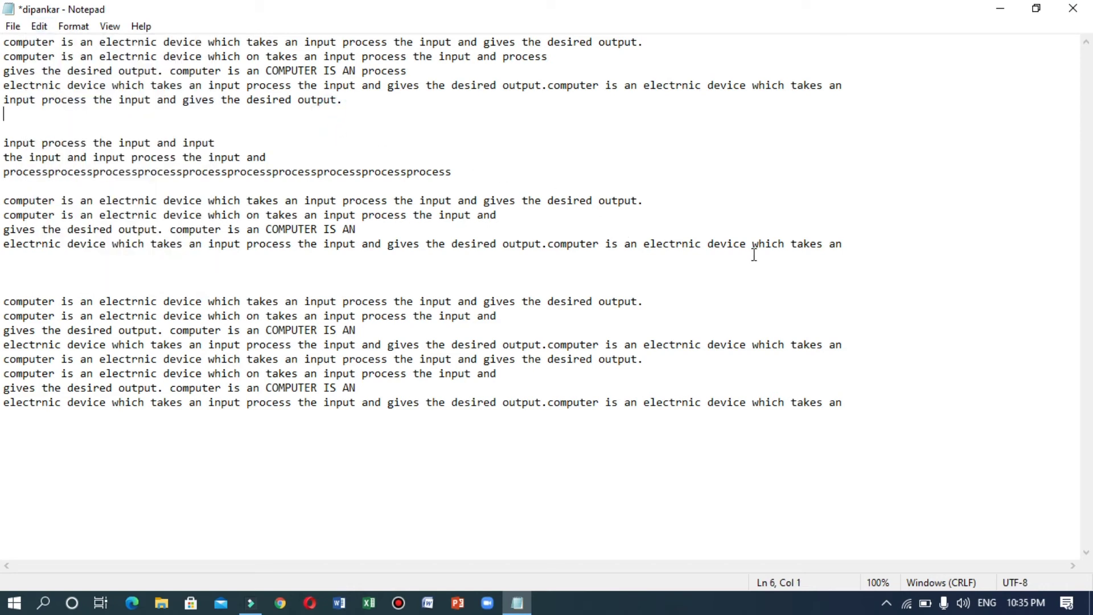
left_click_drag(854, 249, 7, 142)
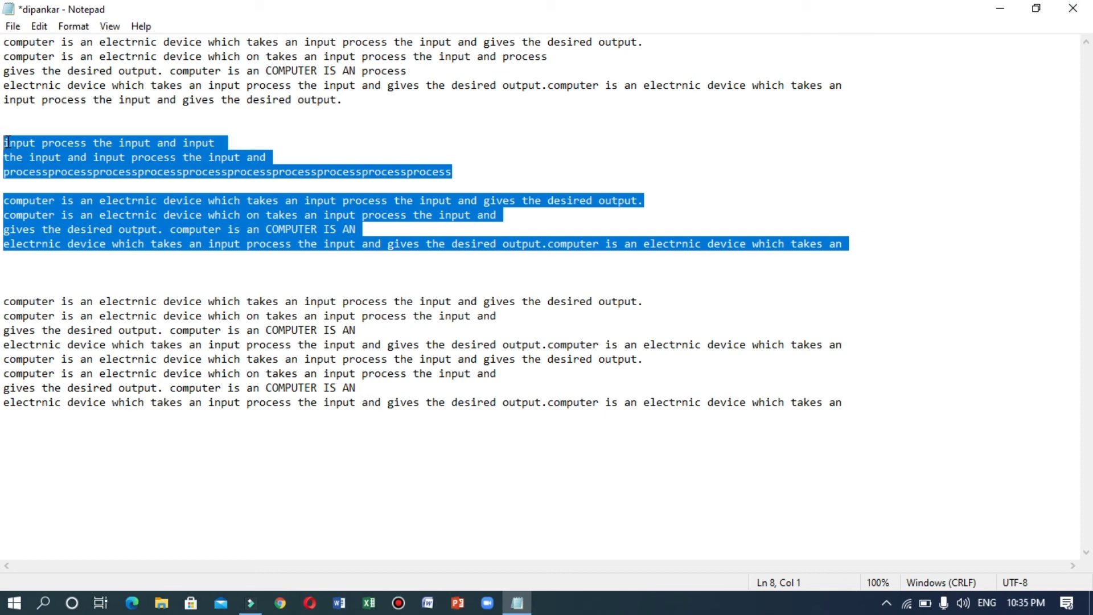
key("Delete")
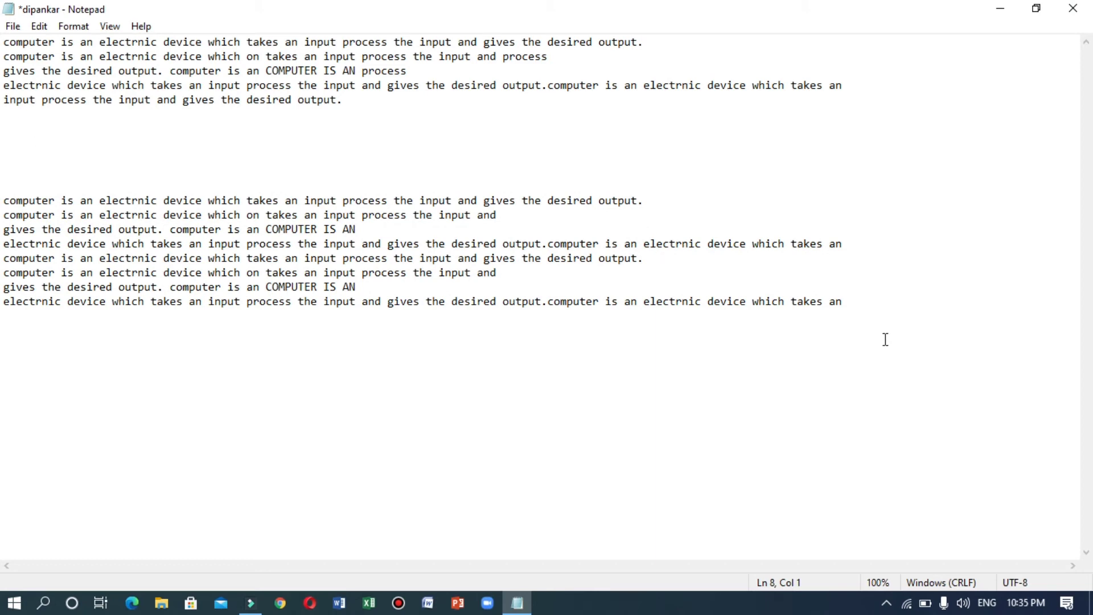
left_click(857, 313)
left_click_drag(410, 319, 8, 197)
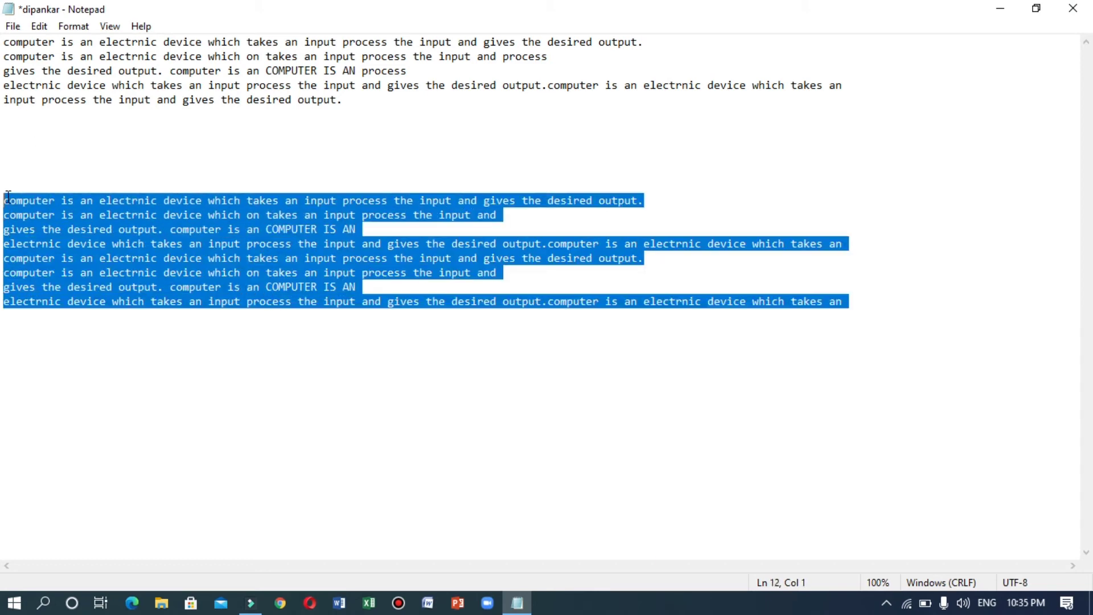
key("Delete")
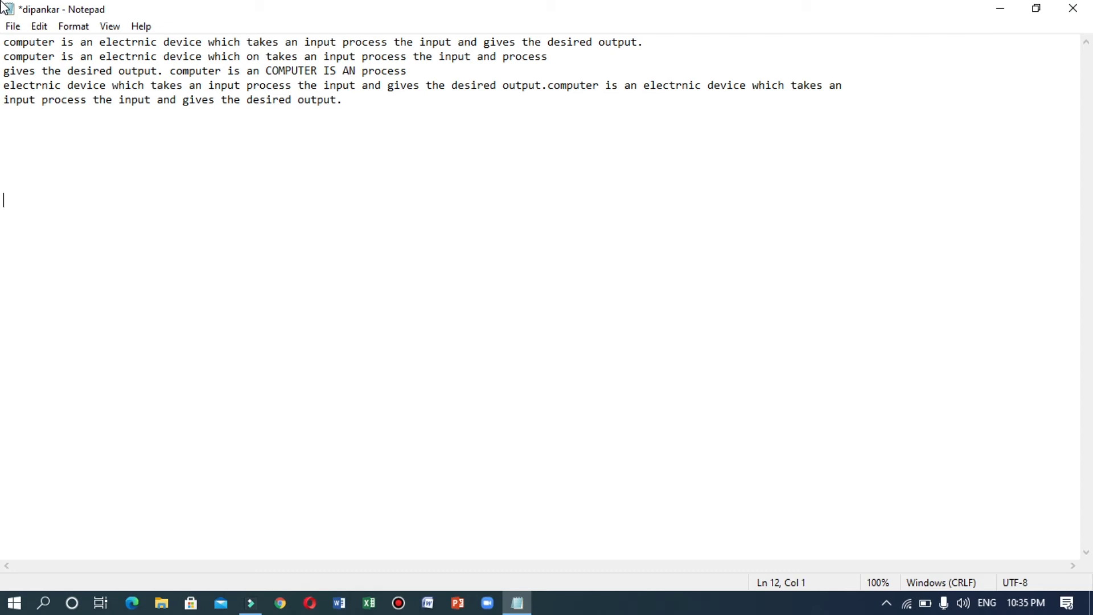
Step: Enter the filler text "lkwejfkldsjfkldsj" on a blank line below the paragraph
left_click(37, 28)
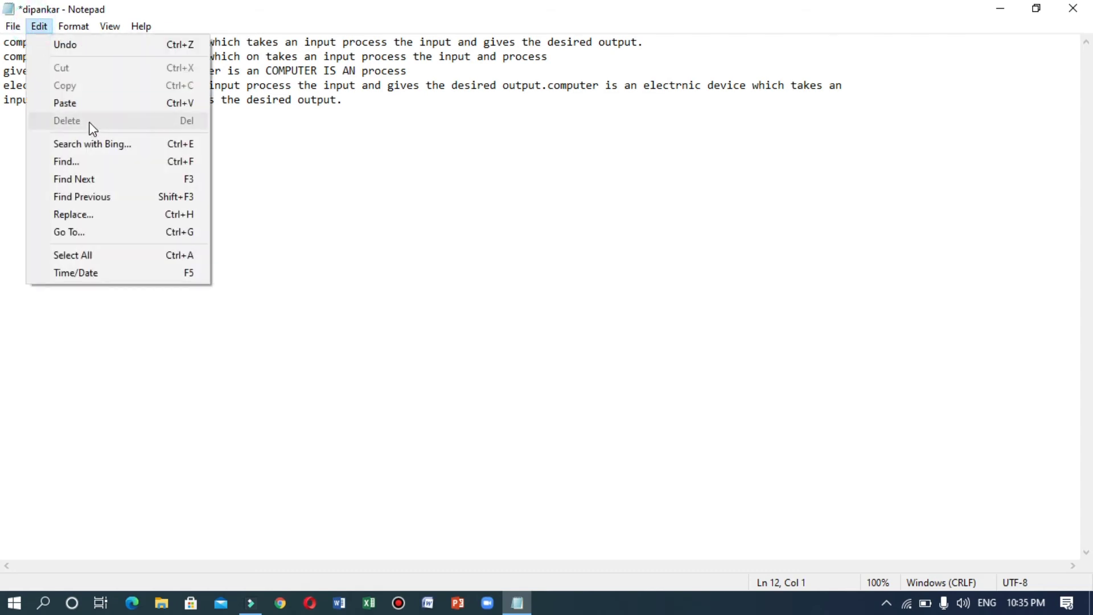
left_click(350, 184)
type("lkwejfkldsjfkldsj")
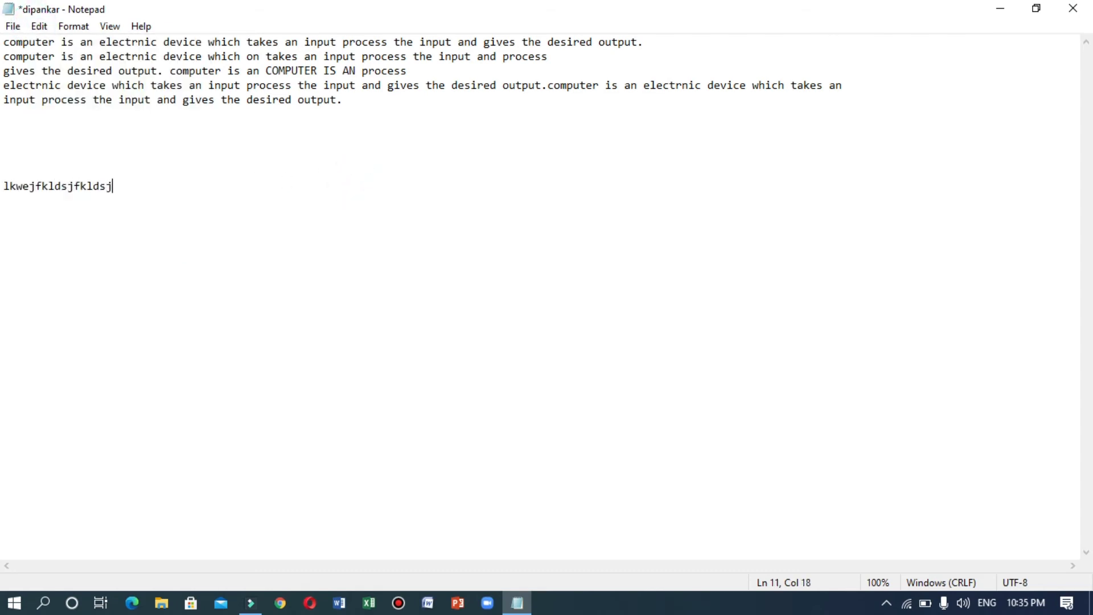
Step: Place the cursor on a blank line above the filler text and delete forward until the filler is gone
key("Left")
key("Home")
key("Up")
key("Up")
key("Up")
key("Up")
key("Up")
key("Up")
key("Right")
key("End")
key("Down")
key("Down")
key("Down")
key("Down")
key("Delete")
key("Delete")
key("Delete")
key("Delete")
key("Delete")
key("Delete")
key("Delete")
key("Delete")
key("Delete")
key("Delete")
key("Delete")
key("Delete")
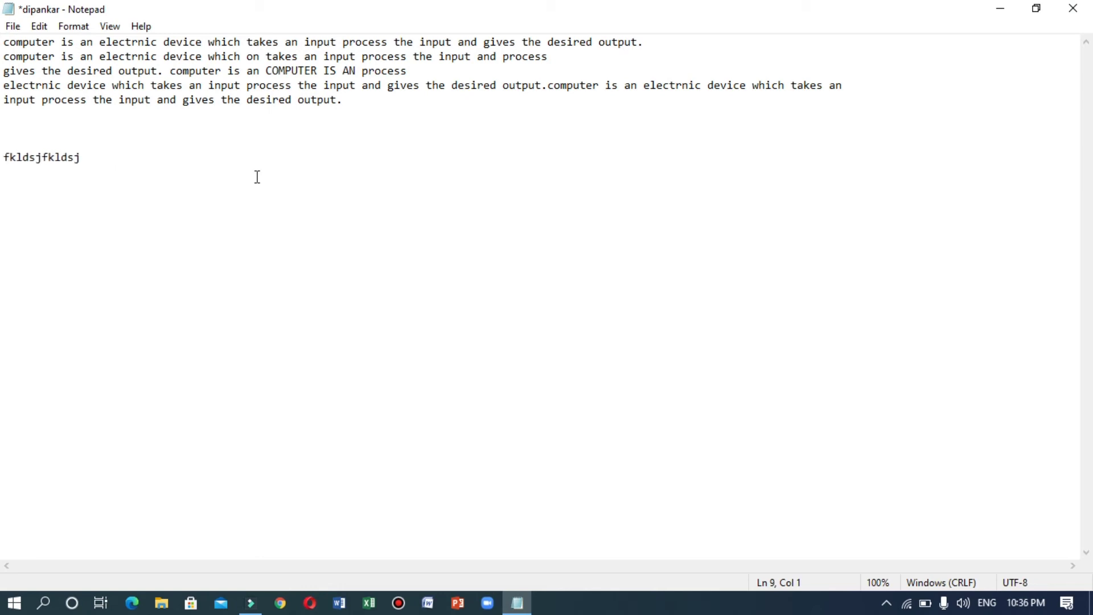
key("Delete")
key("Delete")
key("Delete")
key("Delete")
key("Delete")
key("Delete")
key("Delete")
Step: Copy the whole five-line paragraph and paste it twice in succession below, leaving one blank line after the original
left_click(40, 26)
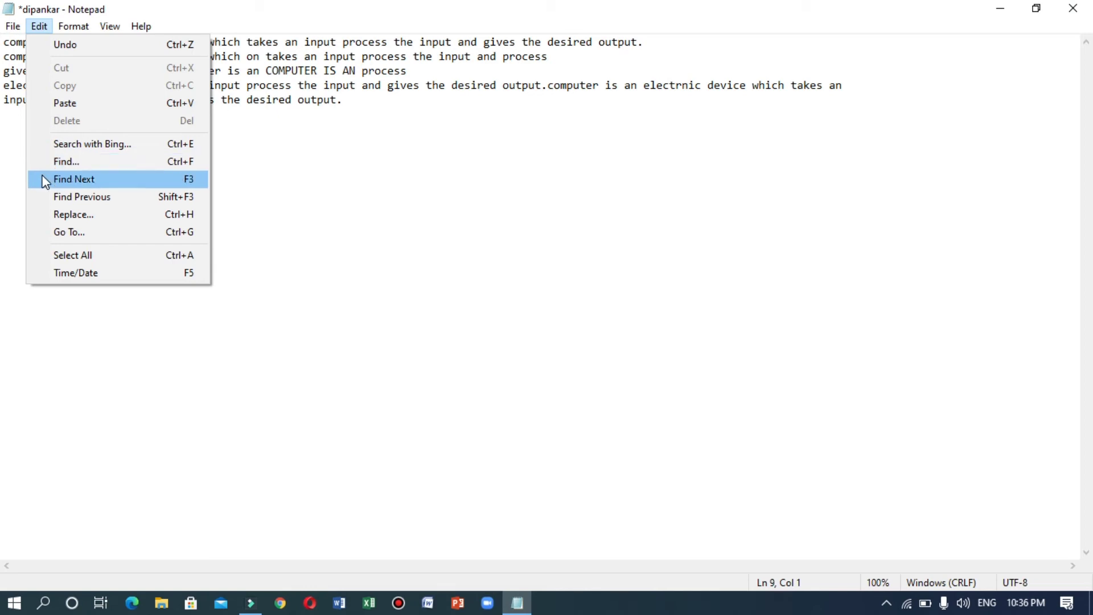
left_click(247, 179)
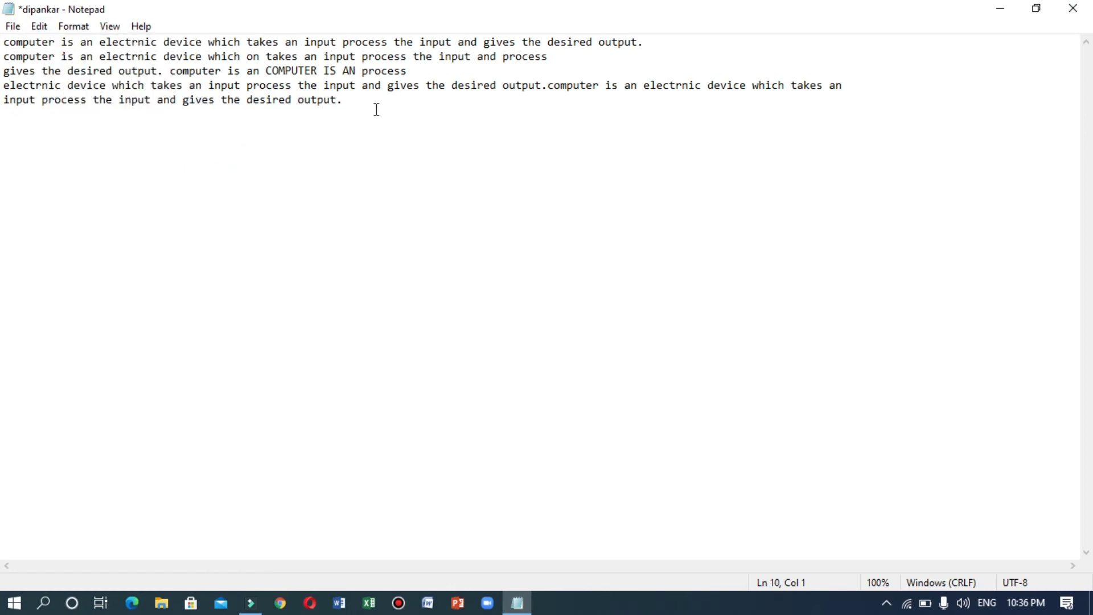
left_click_drag(376, 110, 8, 38)
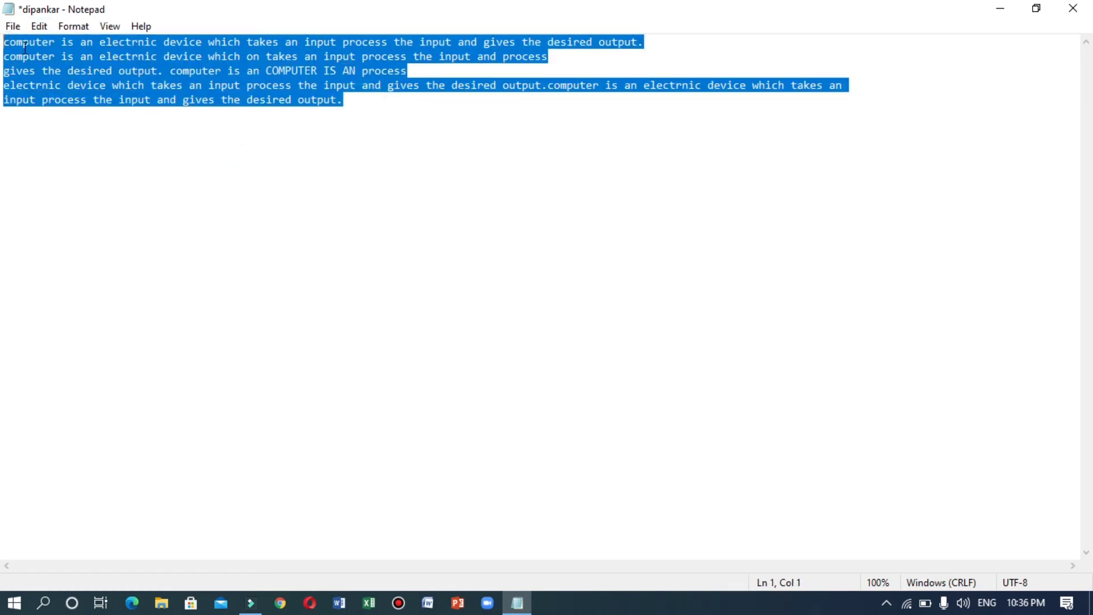
left_click(53, 202)
key("BackSpace")
key("BackSpace")
key("BackSpace")
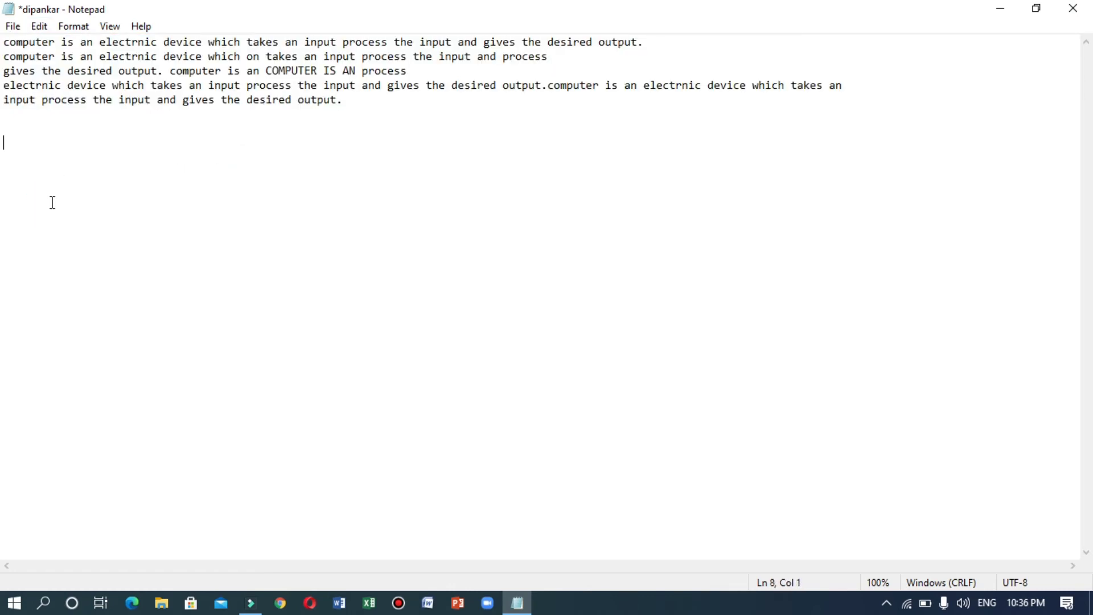
key("ctrl+v")
key("ctrl+v")
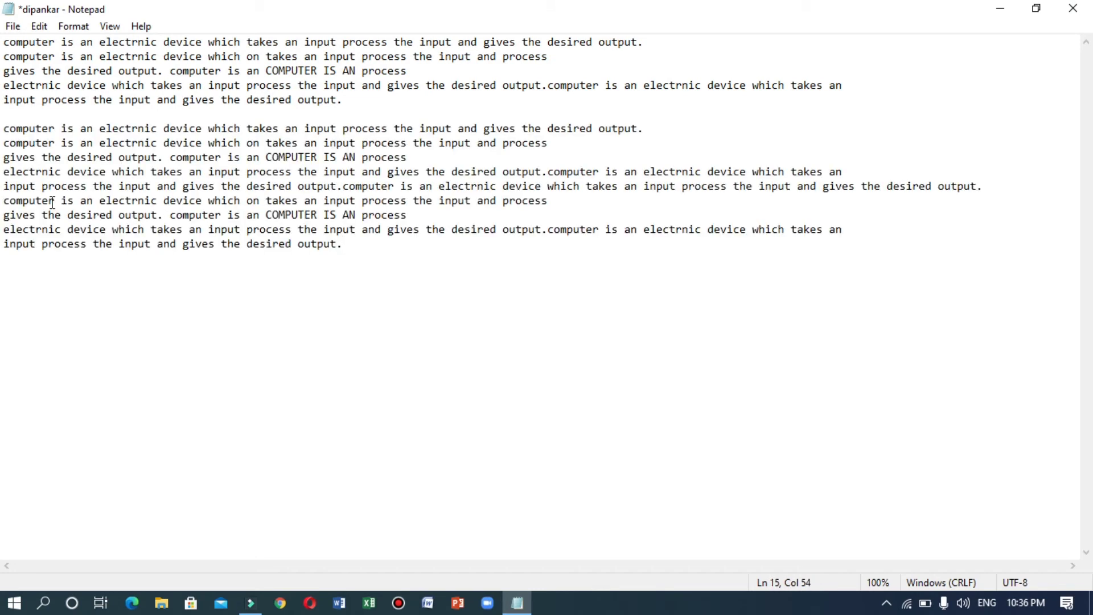
left_click(7, 42)
left_click(39, 26)
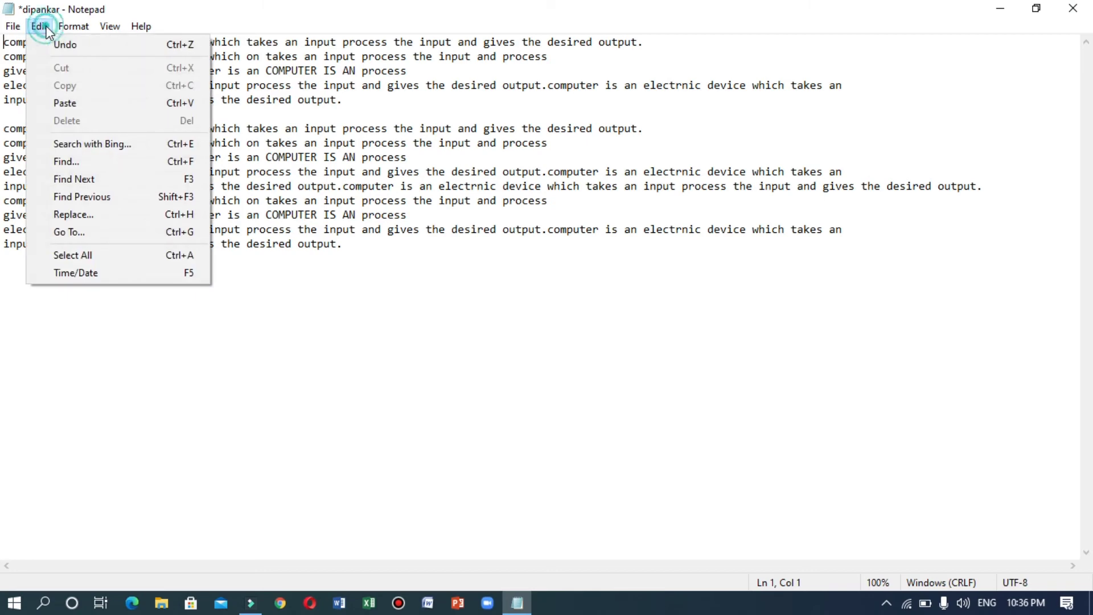
left_click(91, 161)
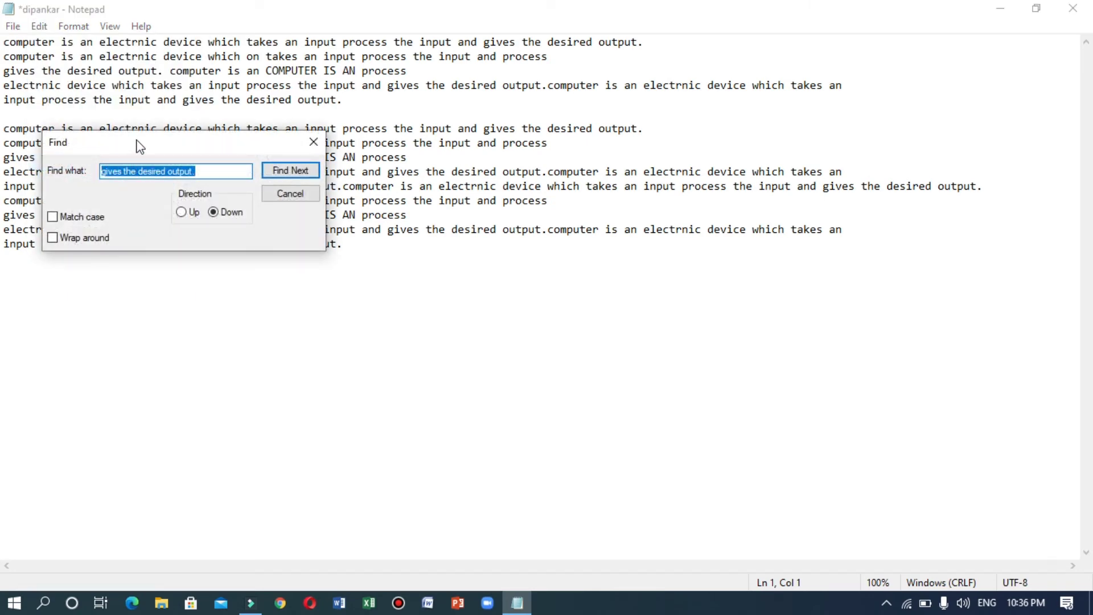
left_click_drag(138, 148, 283, 239)
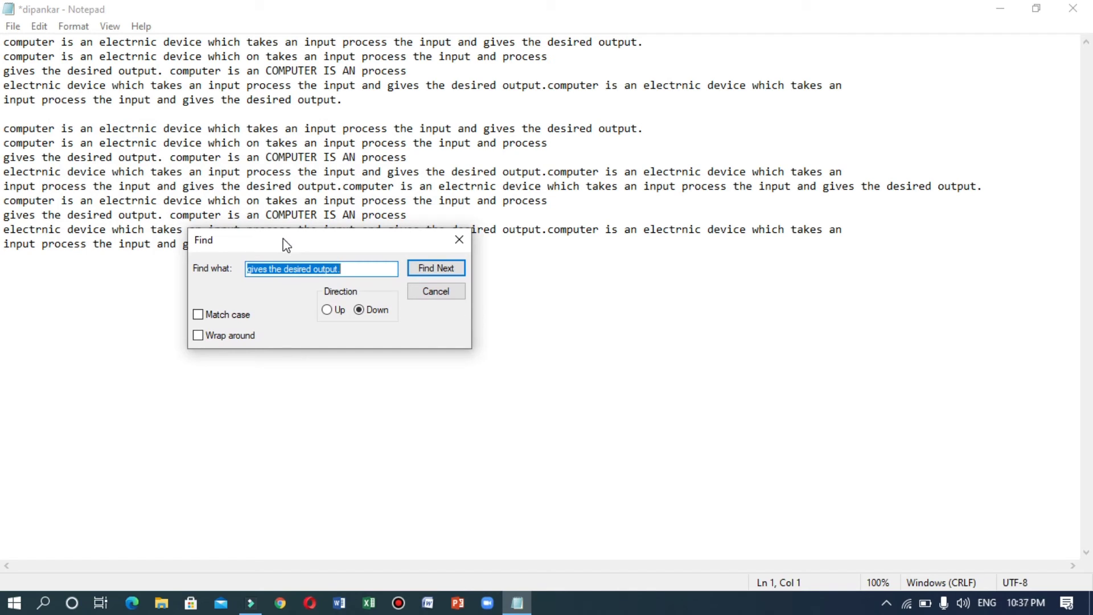
key("BackSpace")
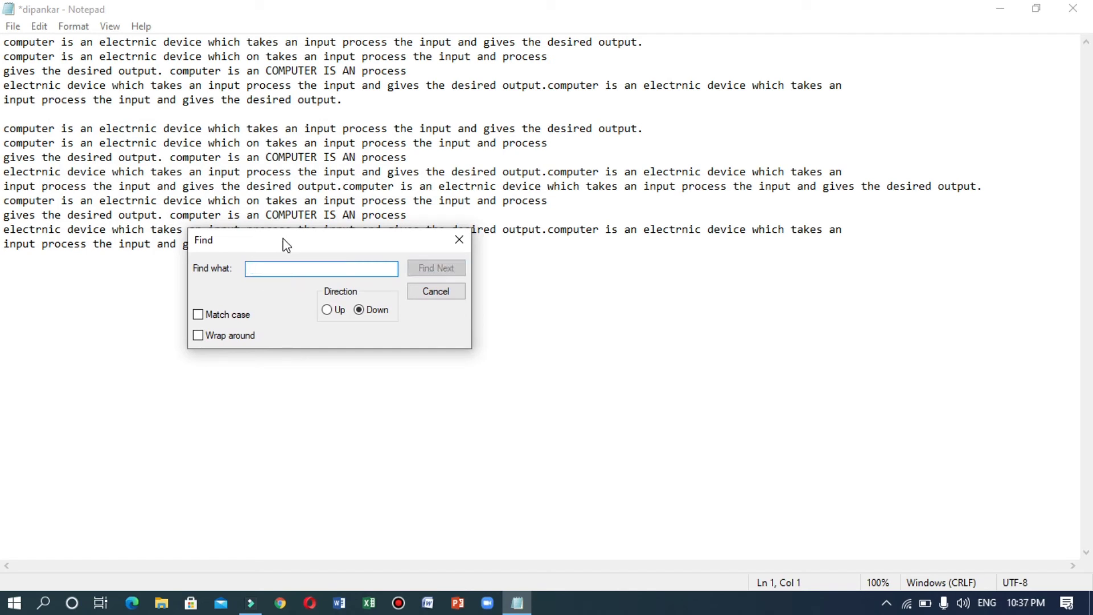
type("input")
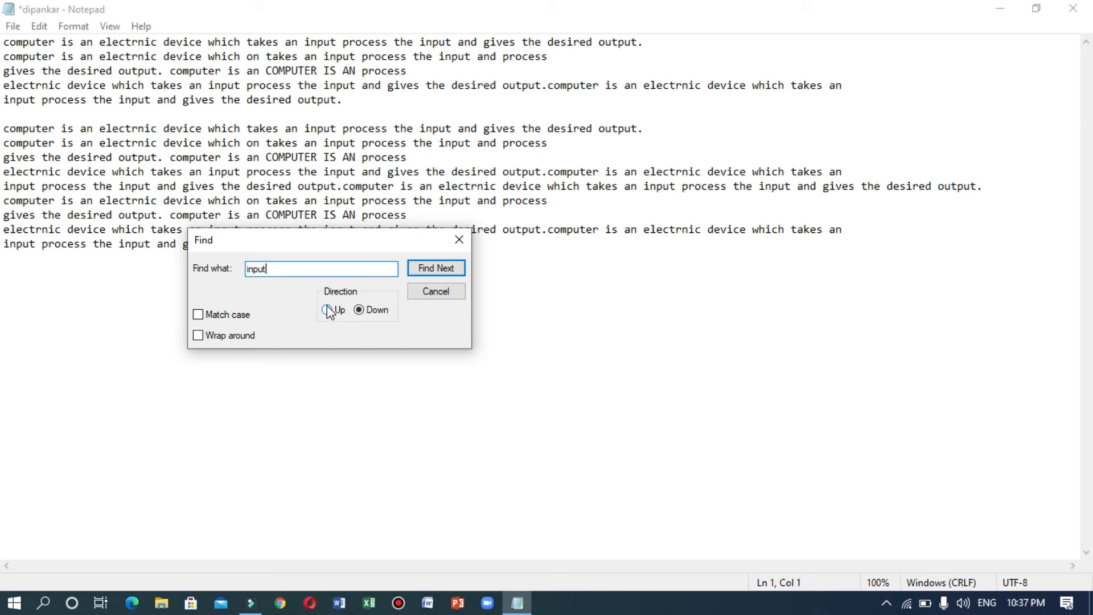
left_click(437, 293)
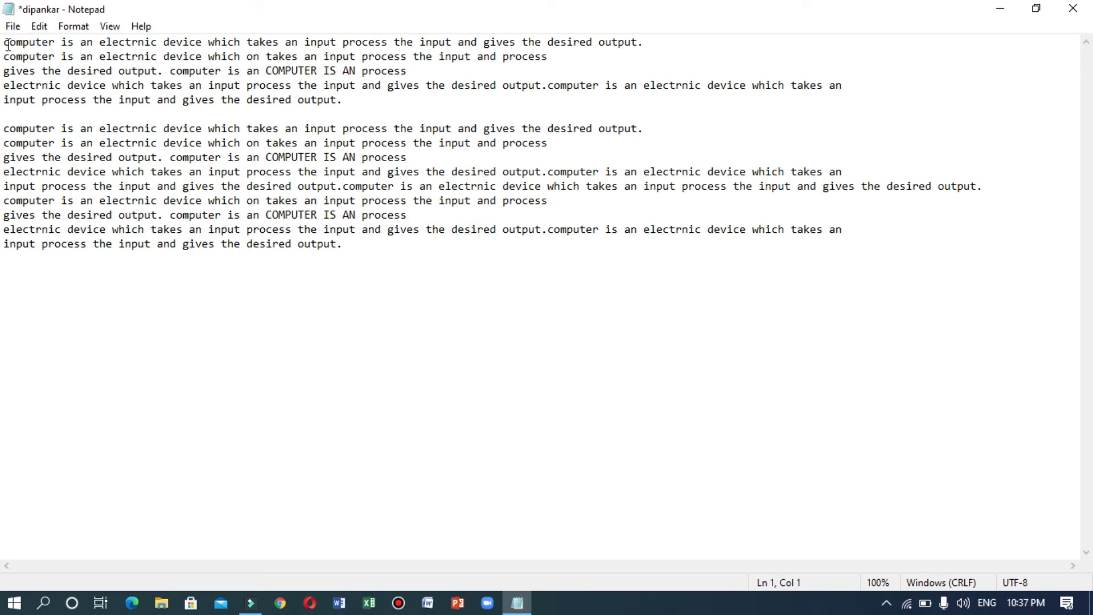
Step: Try to find the next occurrence of "gives the desired output." from the end of the text
left_click(359, 250)
left_click(39, 26)
left_click(107, 180)
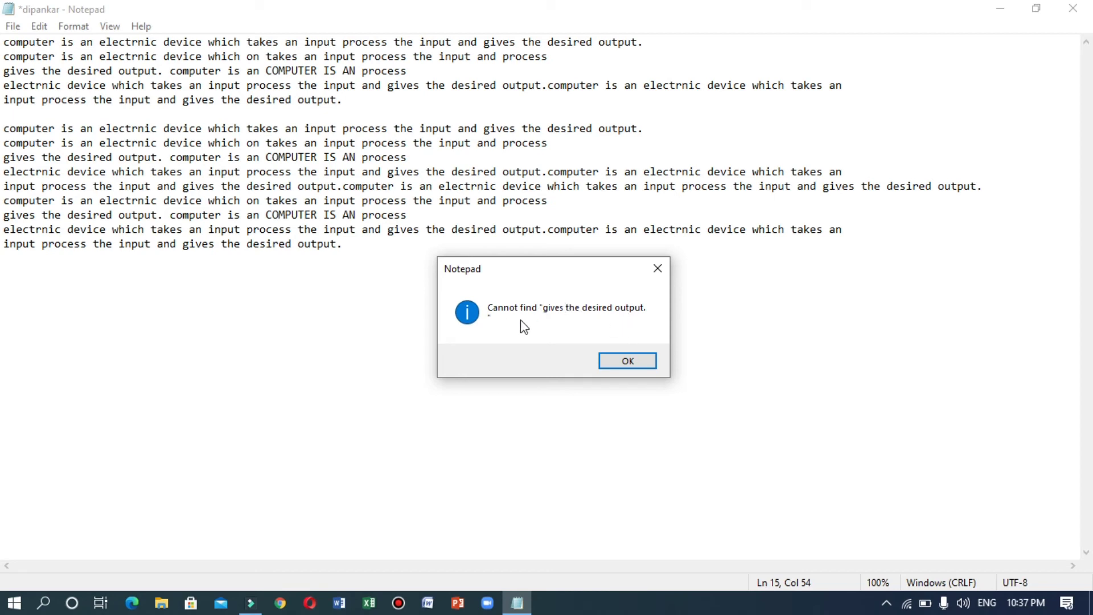
left_click(642, 361)
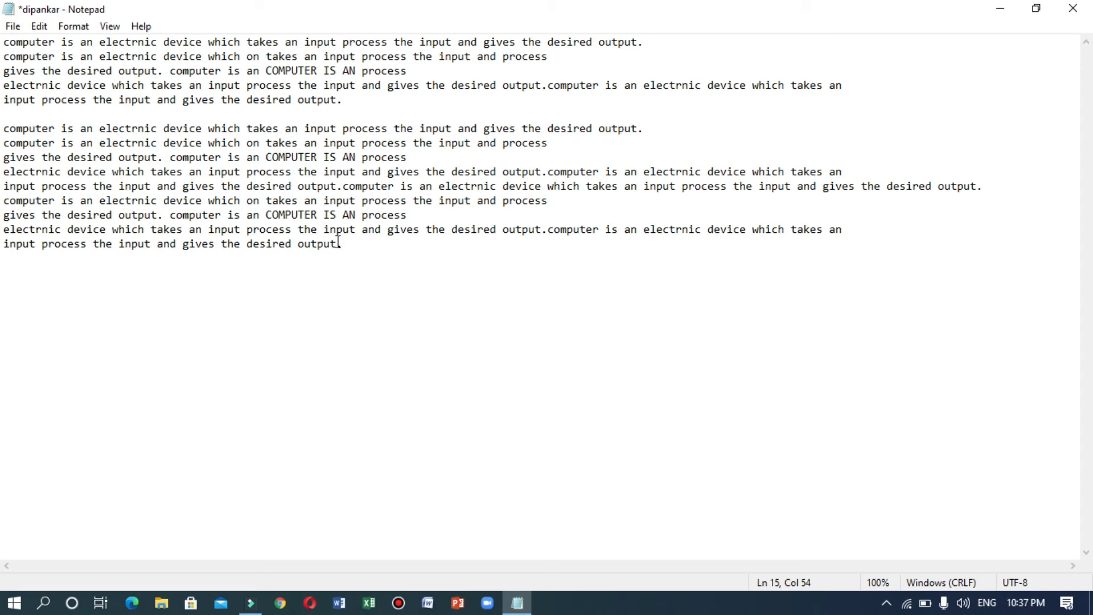
Step: Try to find the next occurrence of "gives the desired output." from just before "output" in the last line
left_click(297, 244)
left_click(36, 26)
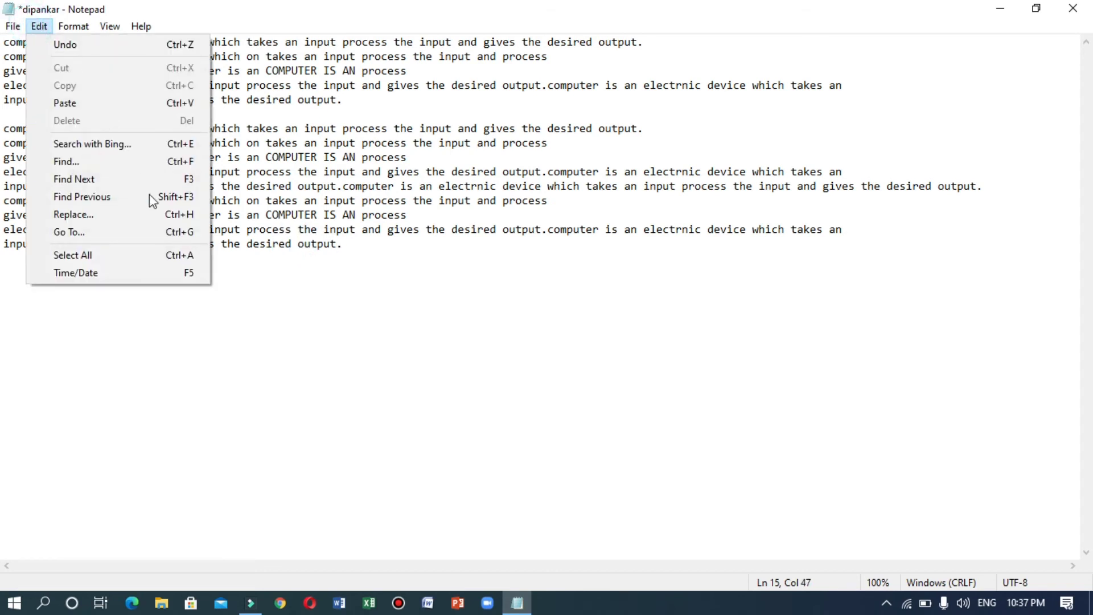
left_click(147, 179)
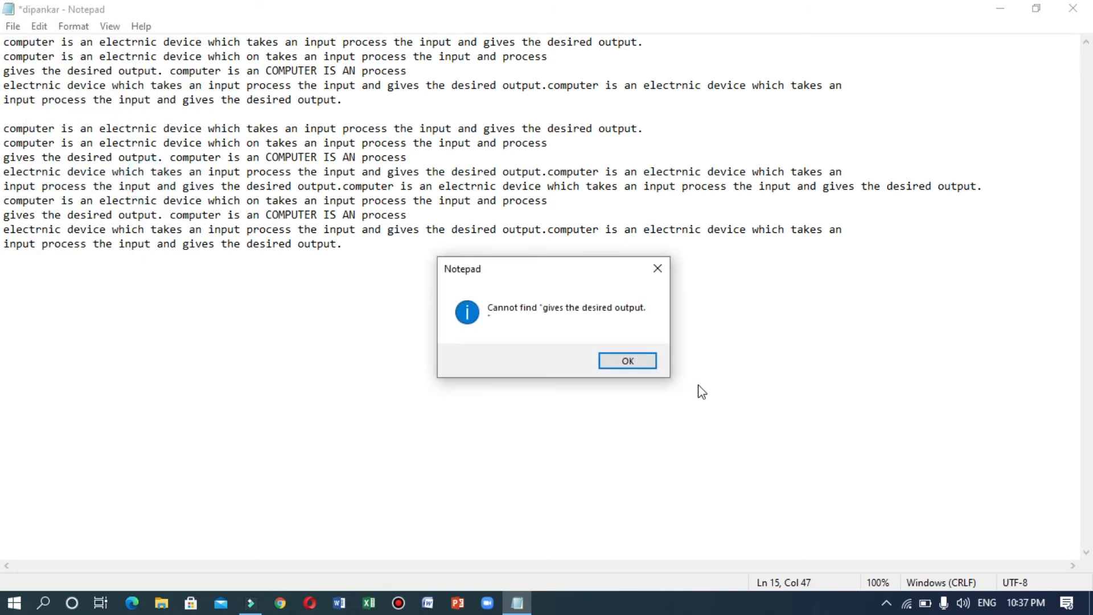
left_click(647, 363)
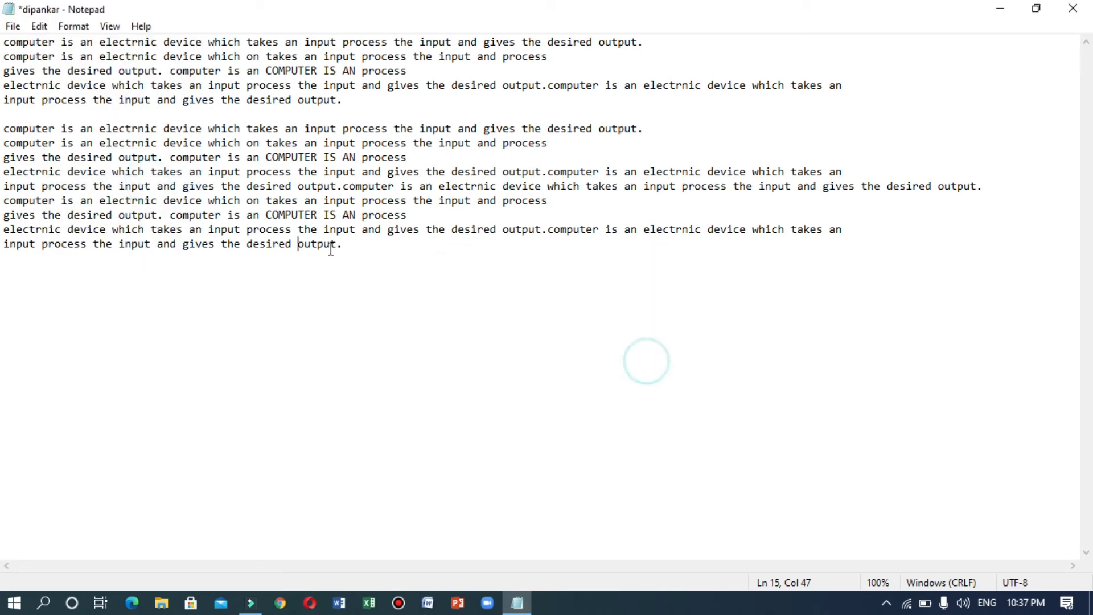
Step: Search downward for "input" starting from the third line of the second paragraph
left_click(229, 214)
left_click_drag(48, 111, 61, 144)
left_click(79, 157)
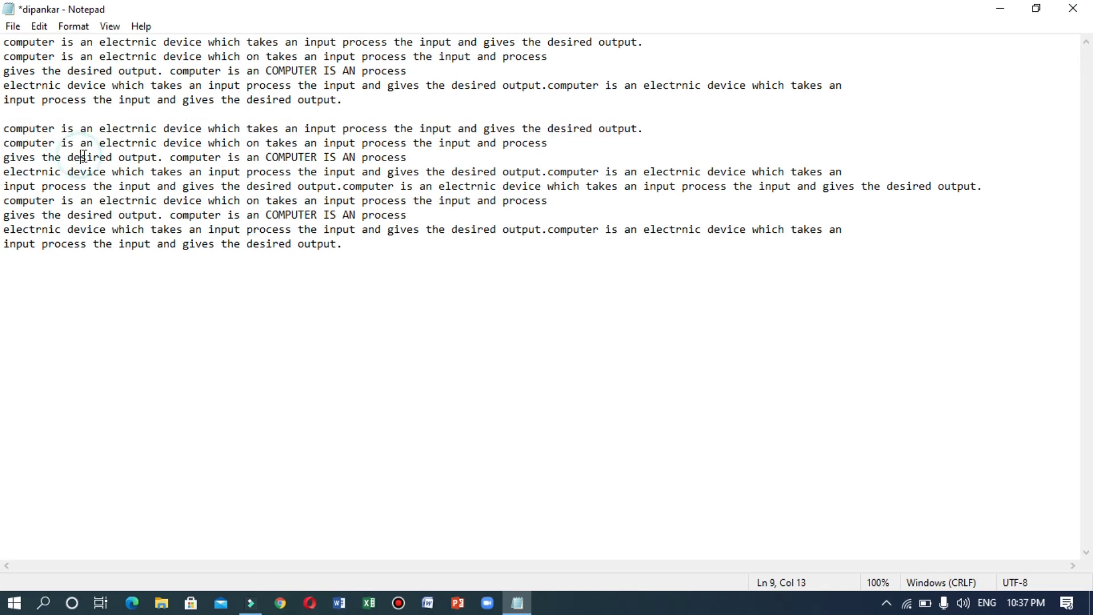
left_click(40, 26)
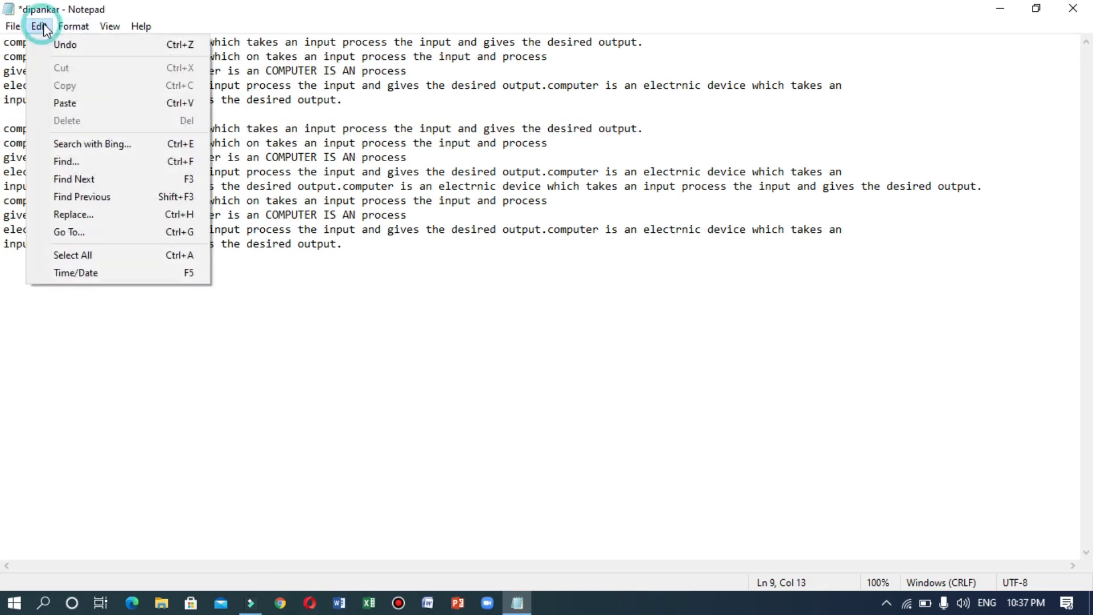
left_click(111, 162)
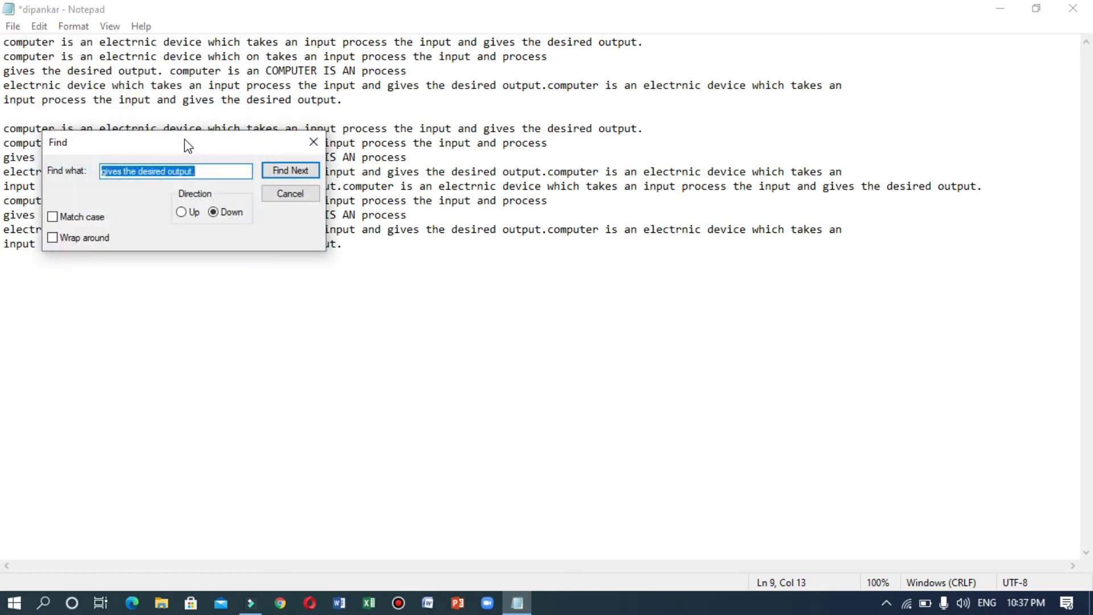
left_click_drag(185, 142, 604, 230)
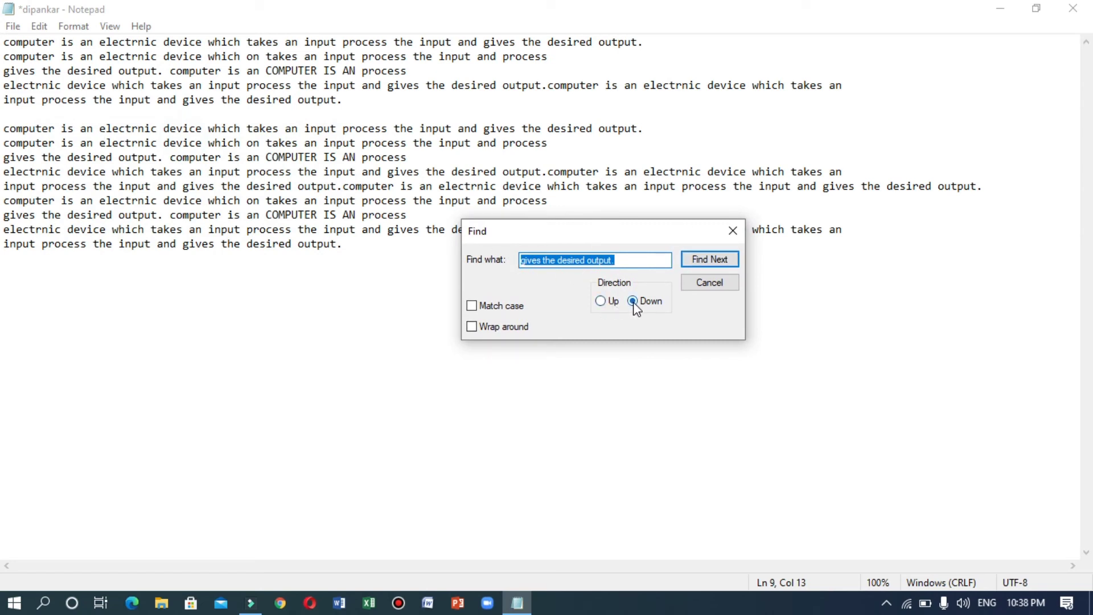
type("input")
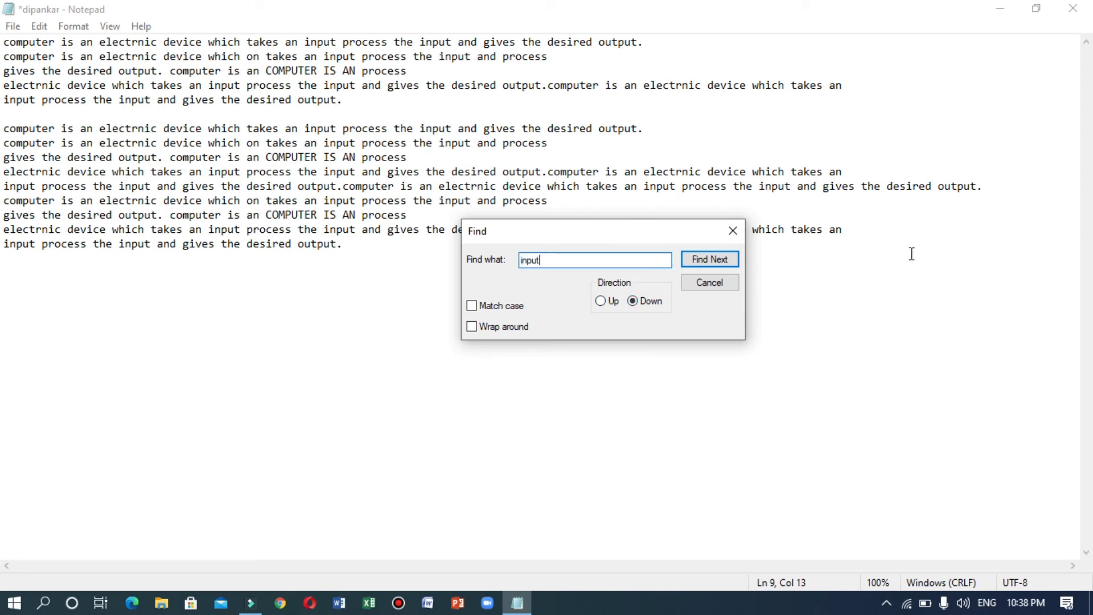
left_click(711, 259)
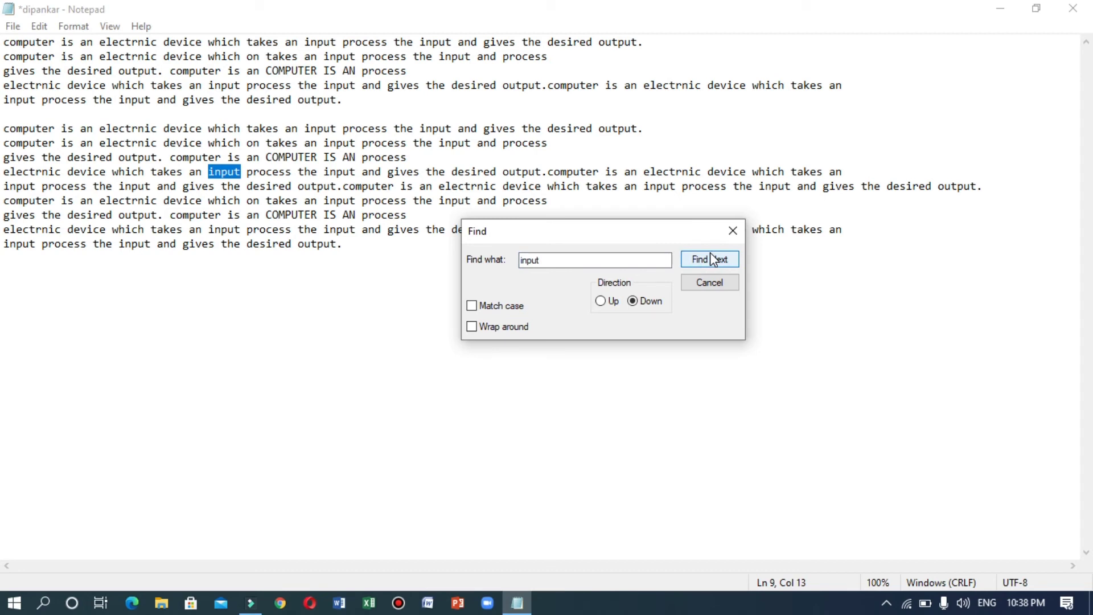
Step: Step downward through five more occurrences of "input"
left_click(712, 259)
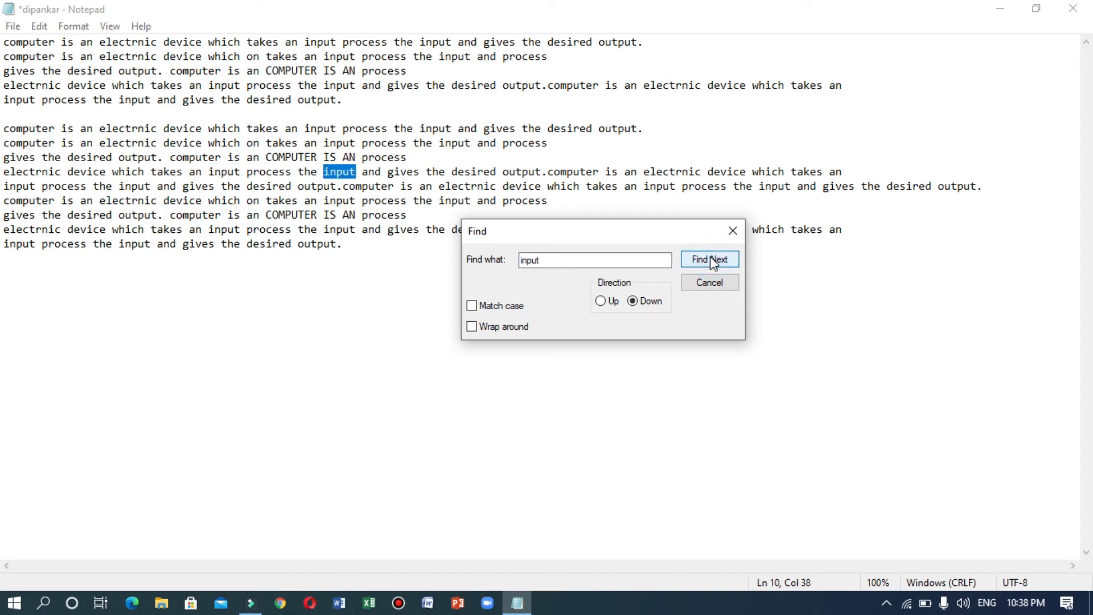
left_click(712, 259)
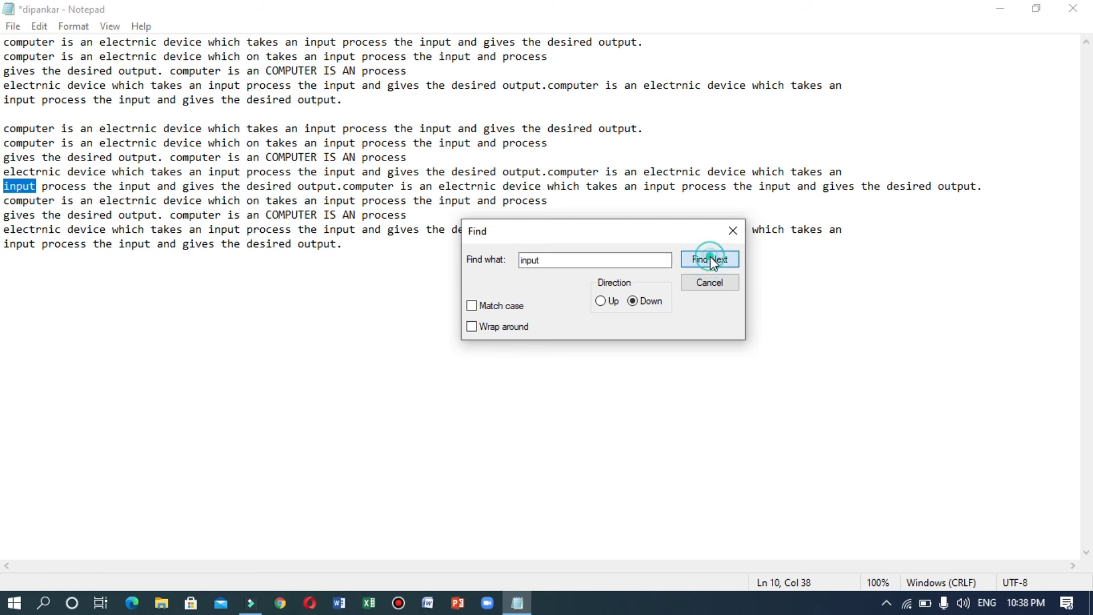
left_click(711, 259)
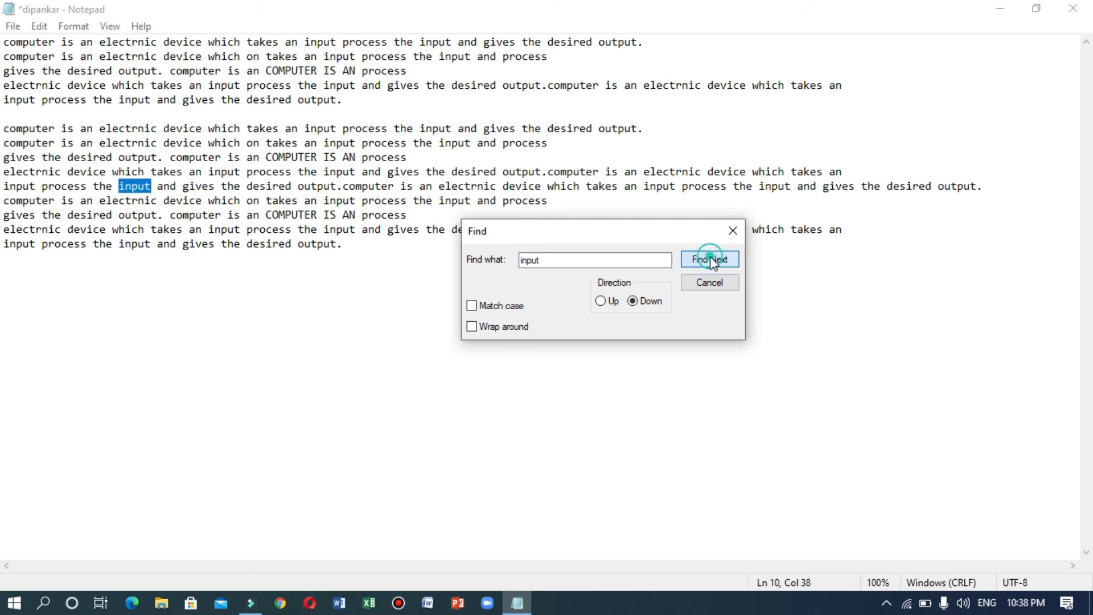
left_click(712, 259)
left_click(711, 259)
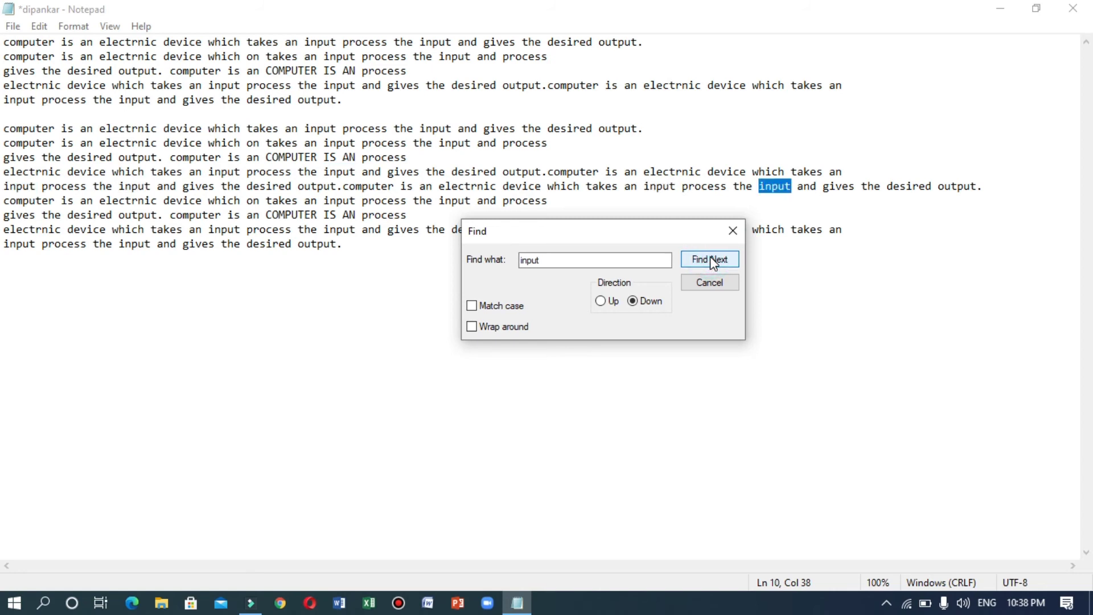
Step: Reverse the search direction to Up, step back through six occurrences of "input", and close the search
left_click(600, 302)
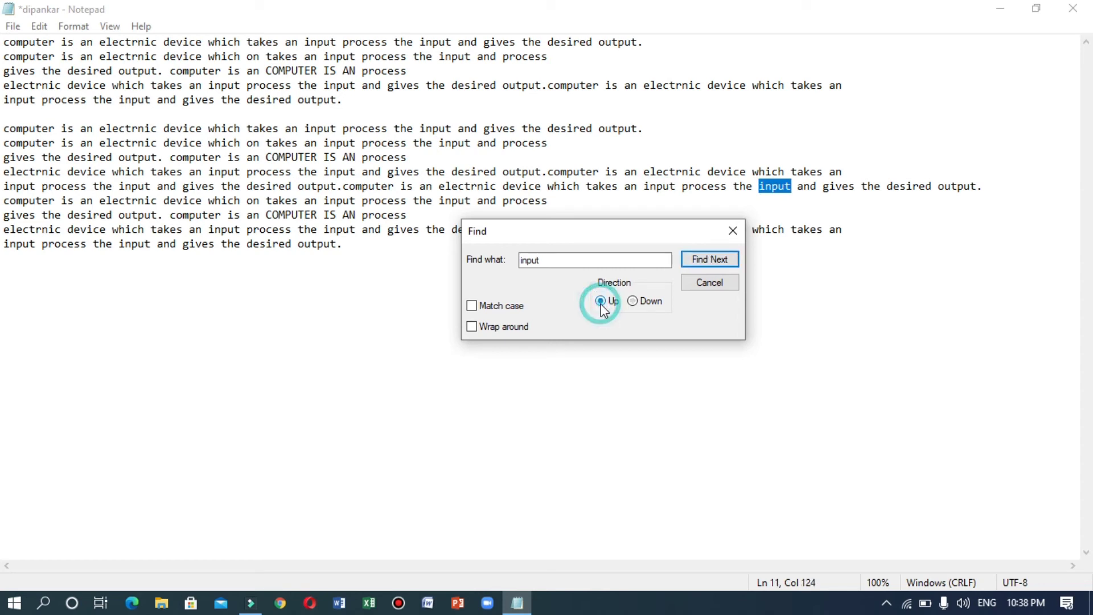
left_click(688, 260)
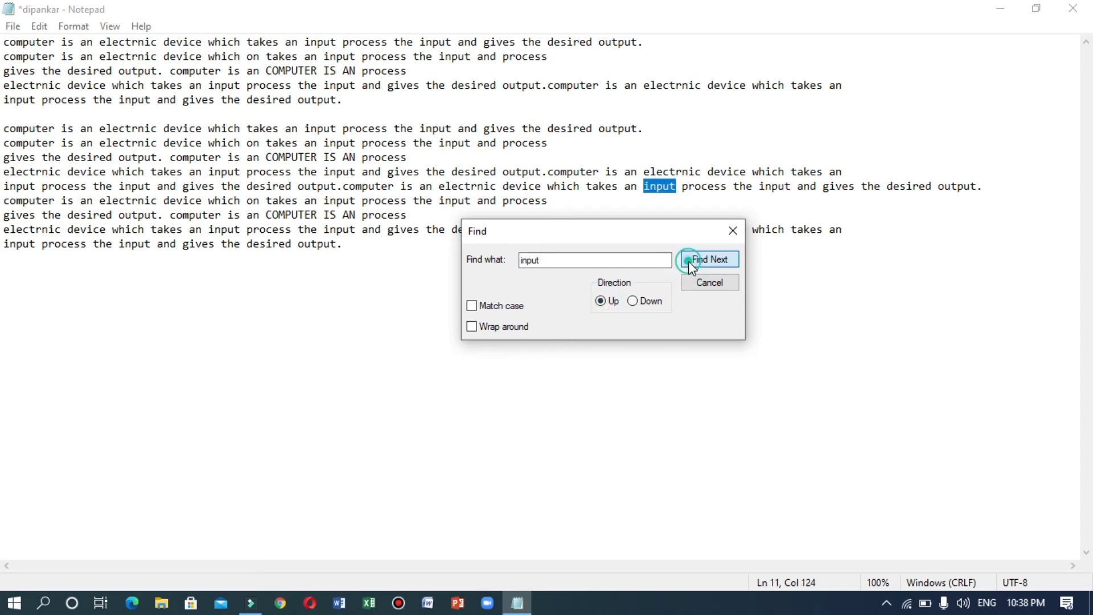
left_click(689, 261)
left_click(688, 260)
left_click(688, 260)
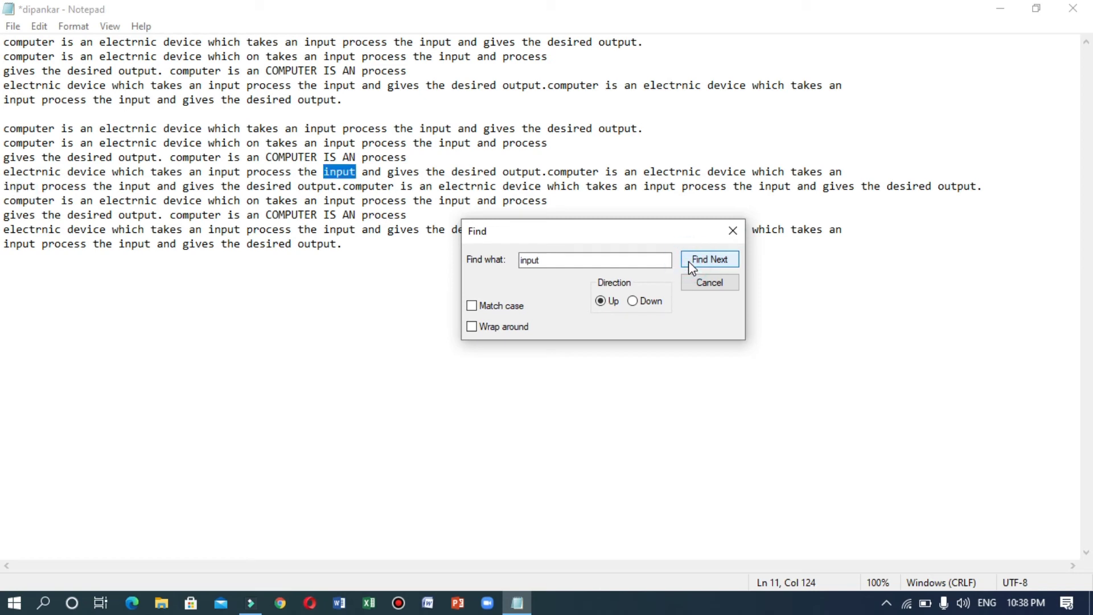
left_click(688, 261)
left_click(688, 260)
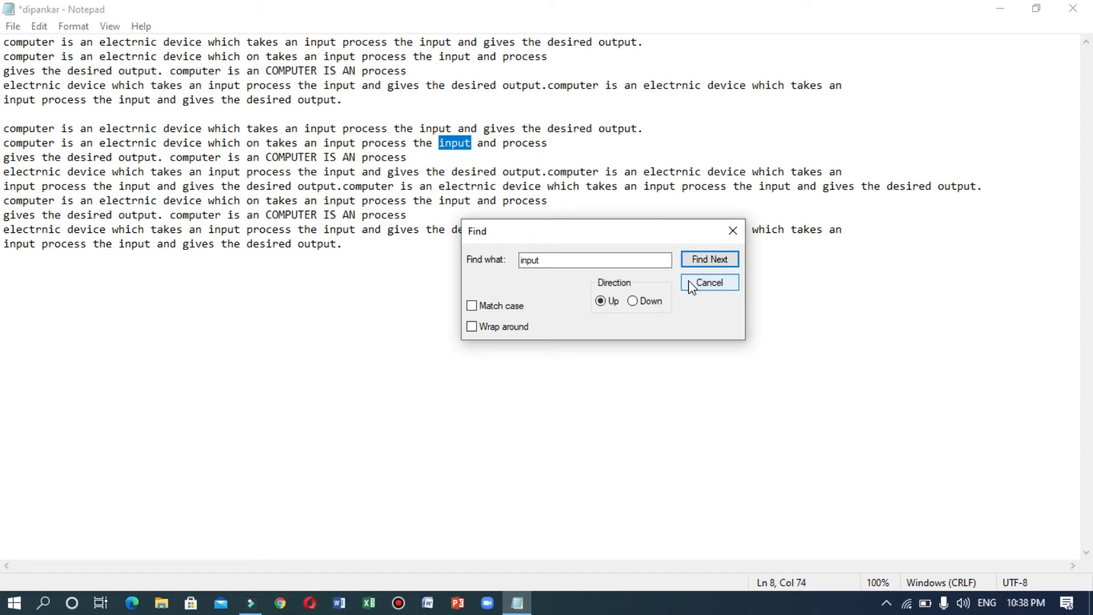
left_click(688, 280)
Step: Reopen Find for "input", step through five occurrences, set the direction to Down and close the search
left_click(38, 27)
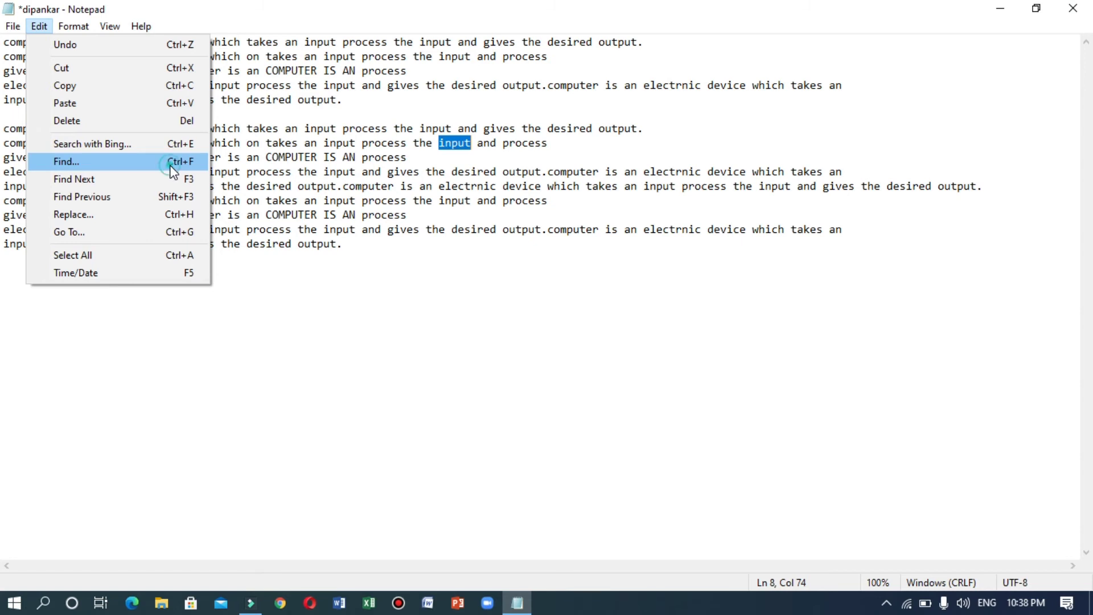
left_click(171, 164)
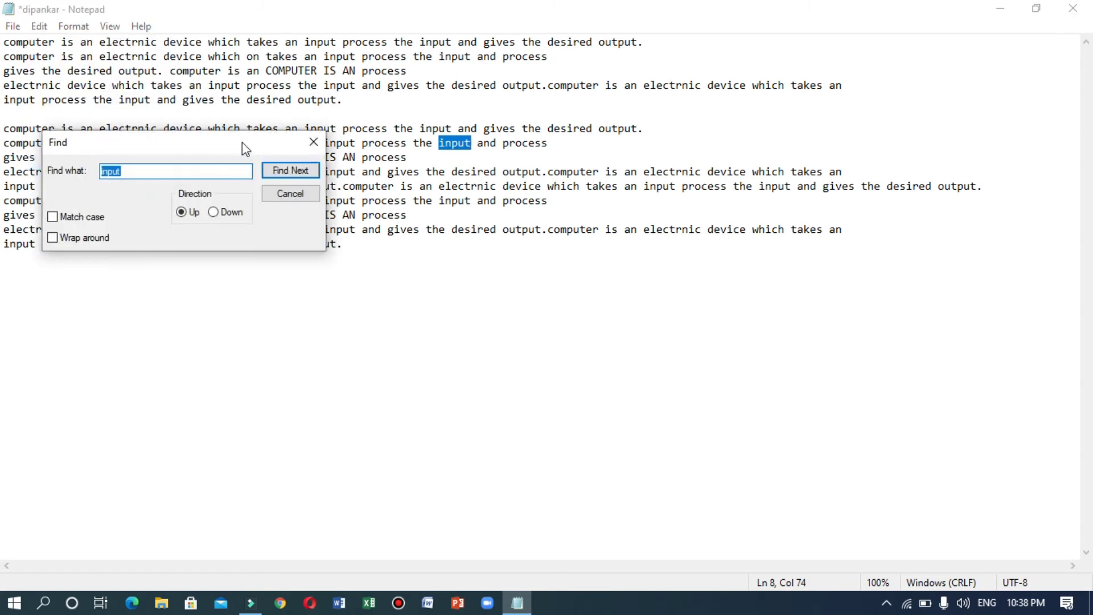
left_click_drag(241, 143, 479, 301)
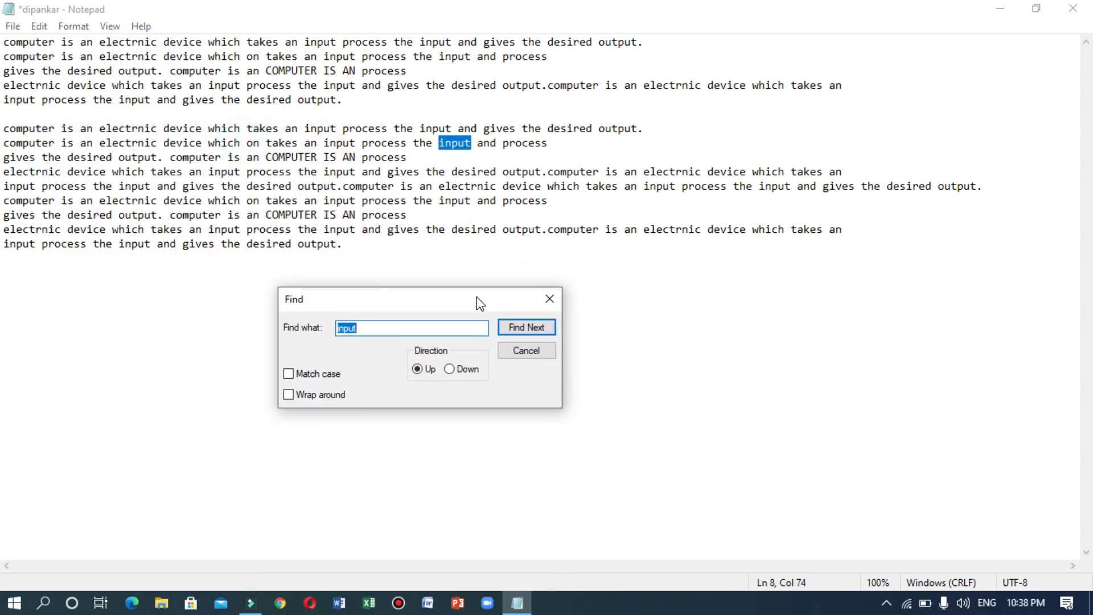
key("Return")
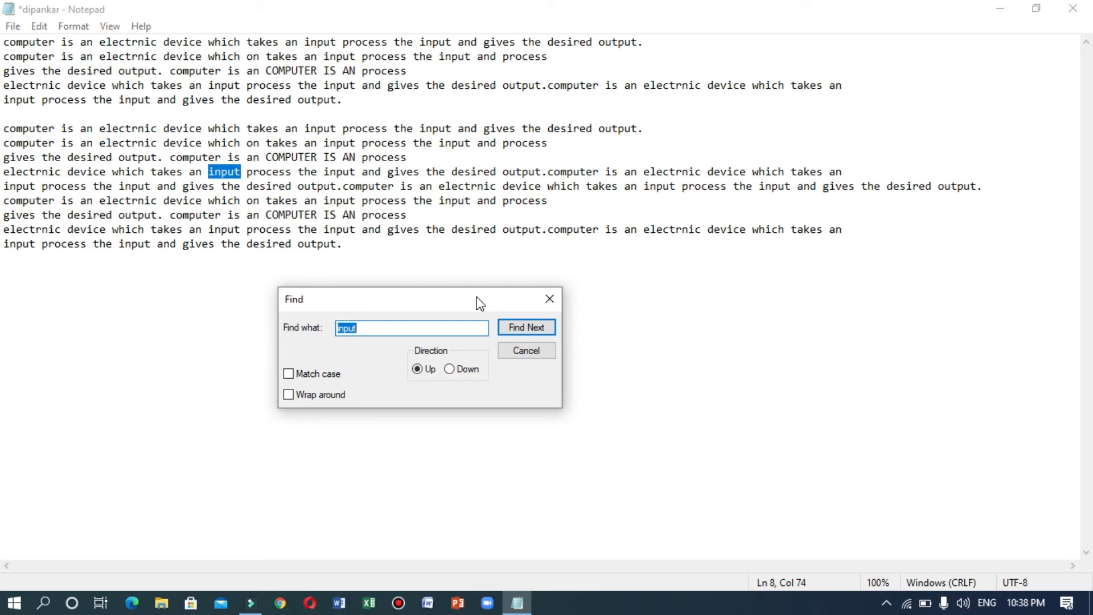
key("Return")
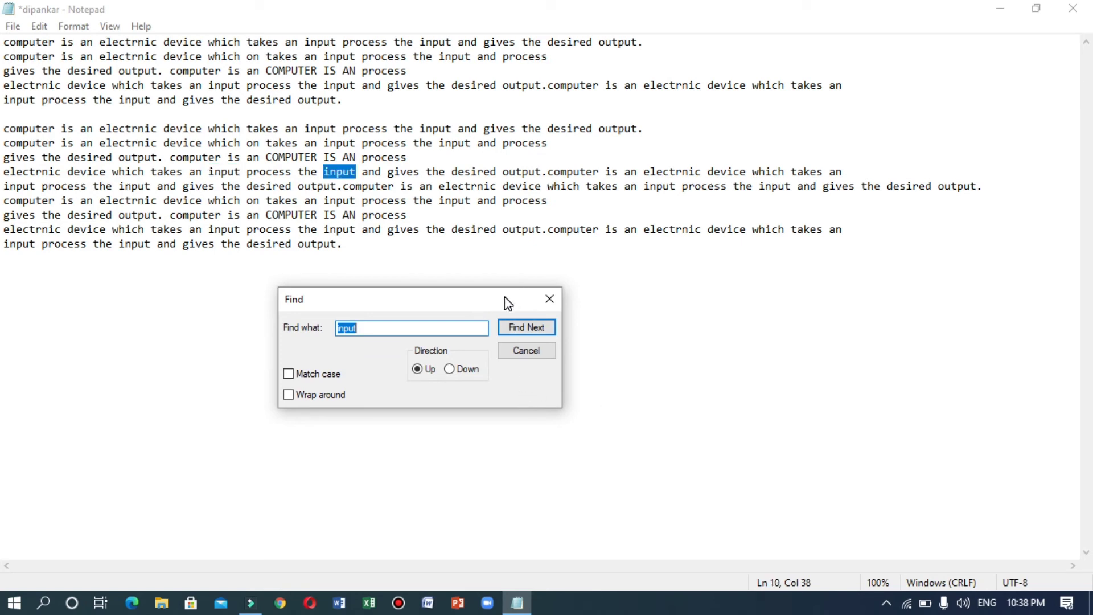
key("Return")
key("Return")
key("Return")
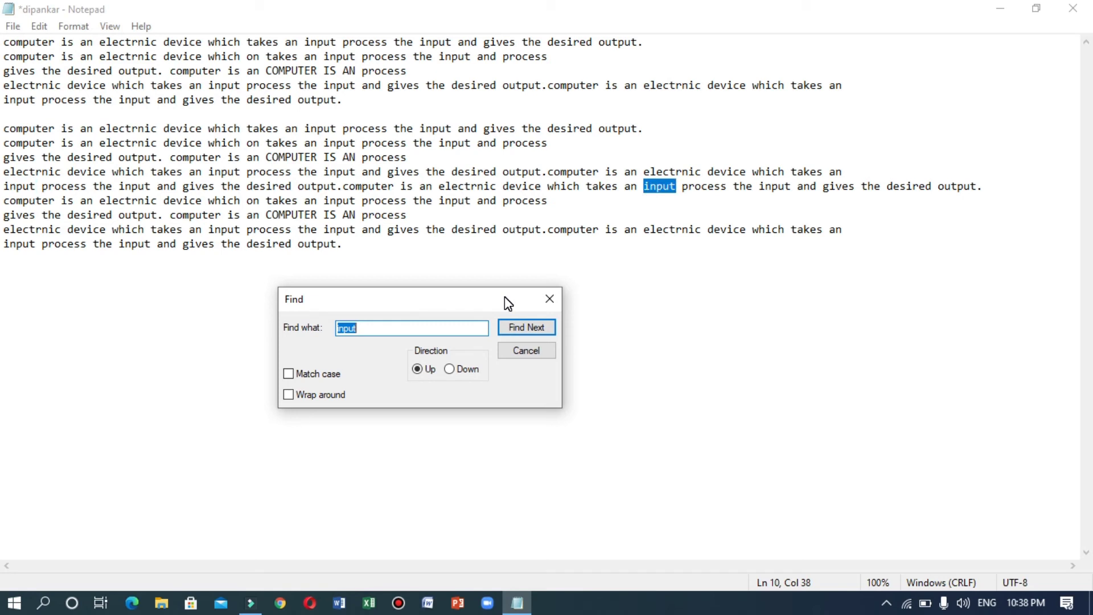
left_click(455, 369)
left_click(525, 352)
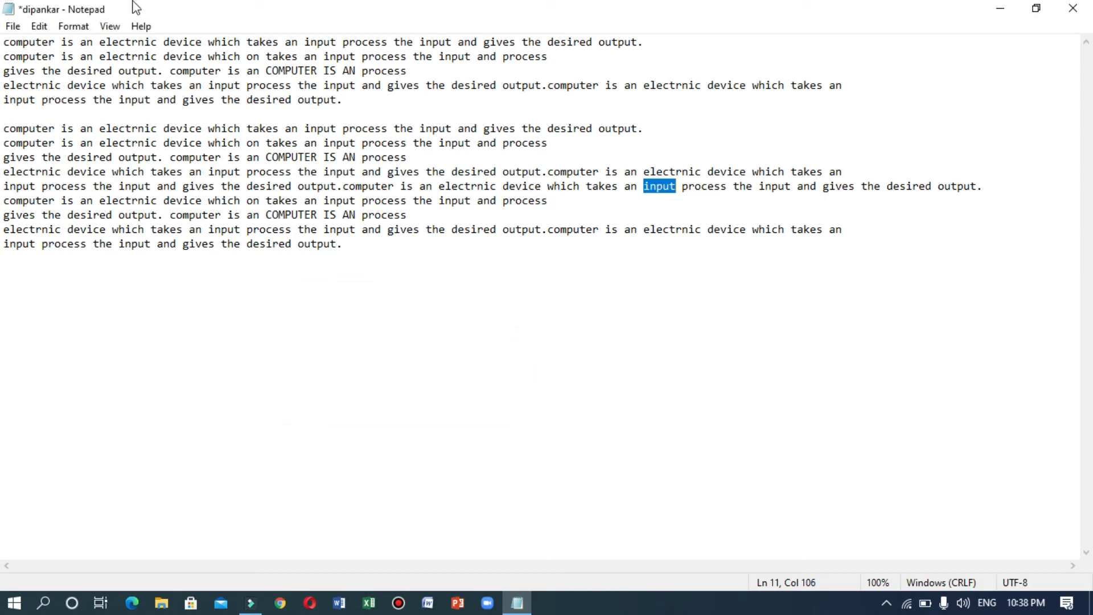
left_click(39, 26)
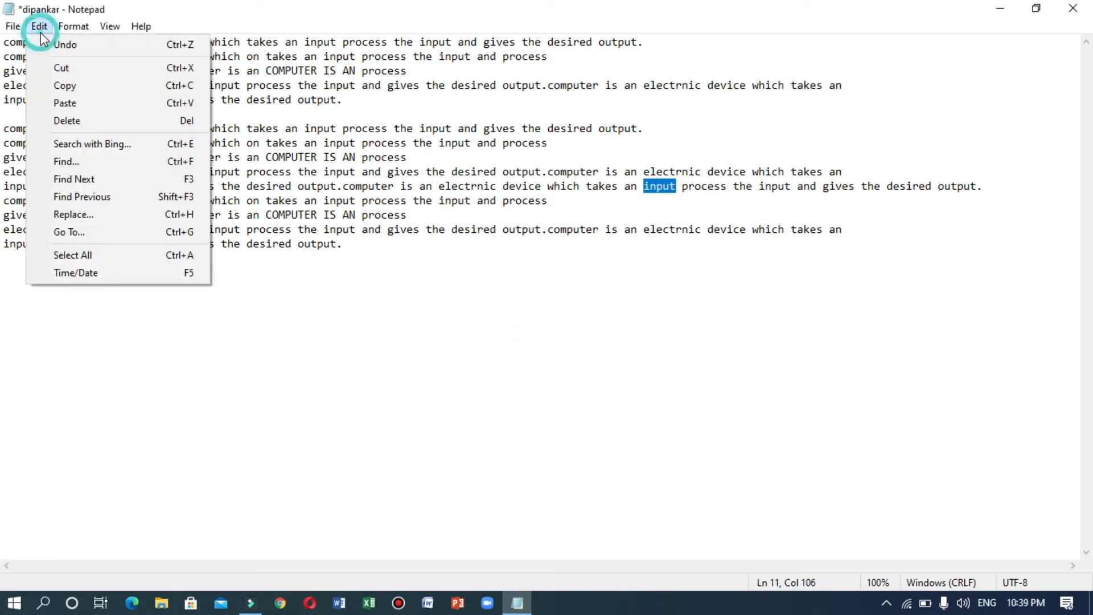
left_click(124, 214)
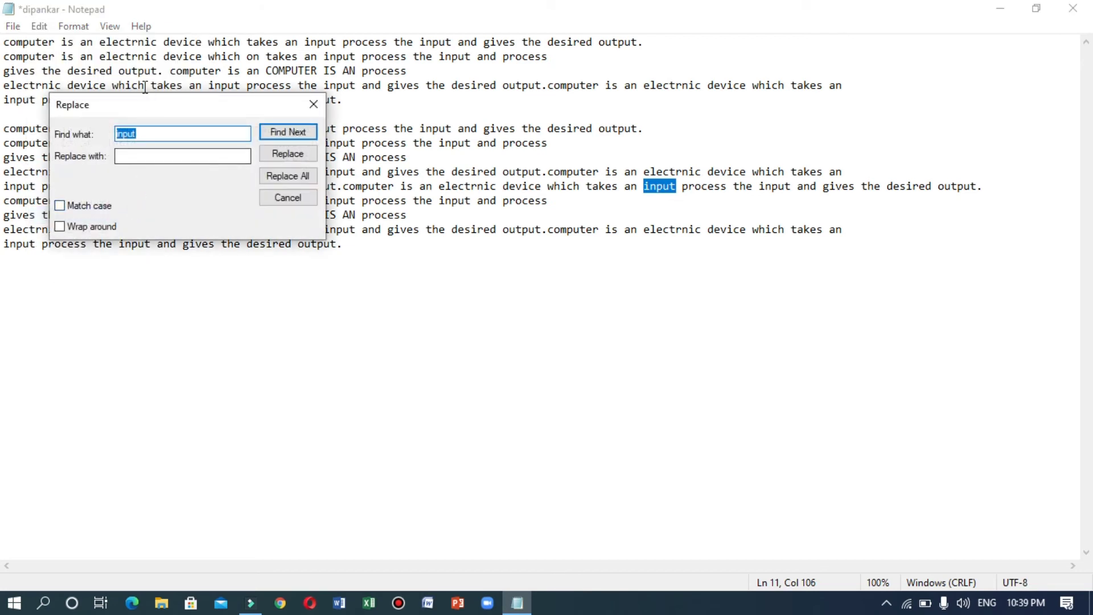
left_click_drag(149, 114, 411, 277)
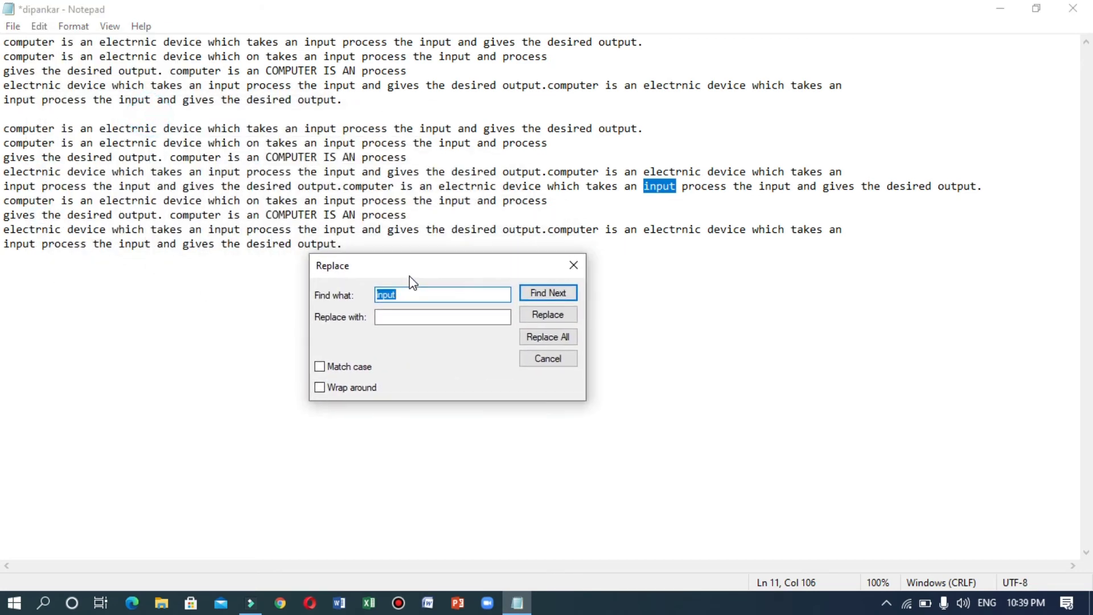
left_click(573, 265)
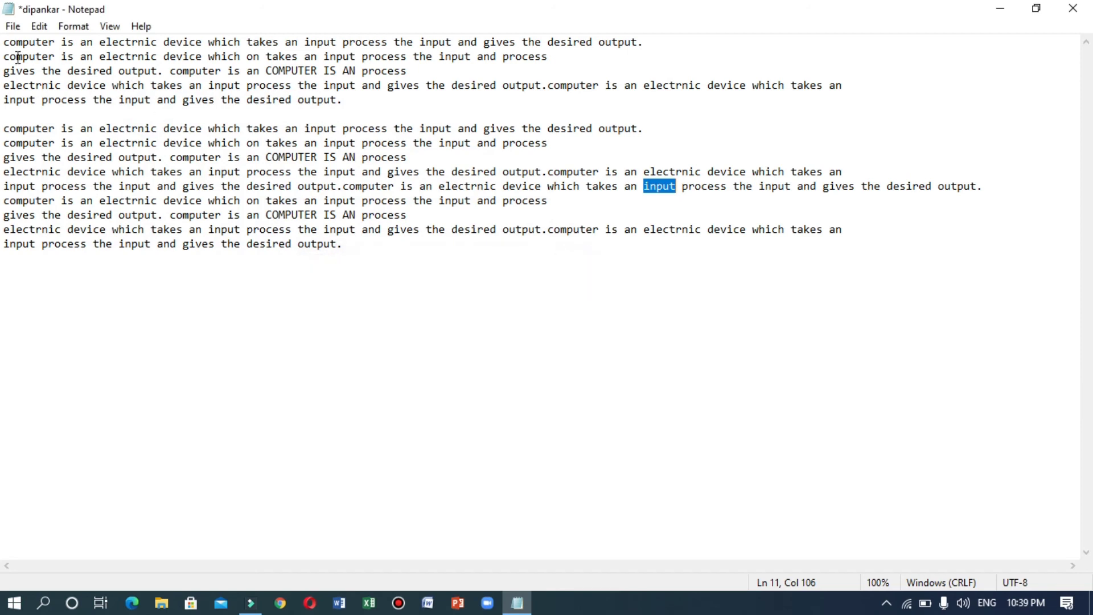
Step: From the very start of the document, use Replace to find the first occurrence of "takes"
left_click(5, 44)
left_click(40, 27)
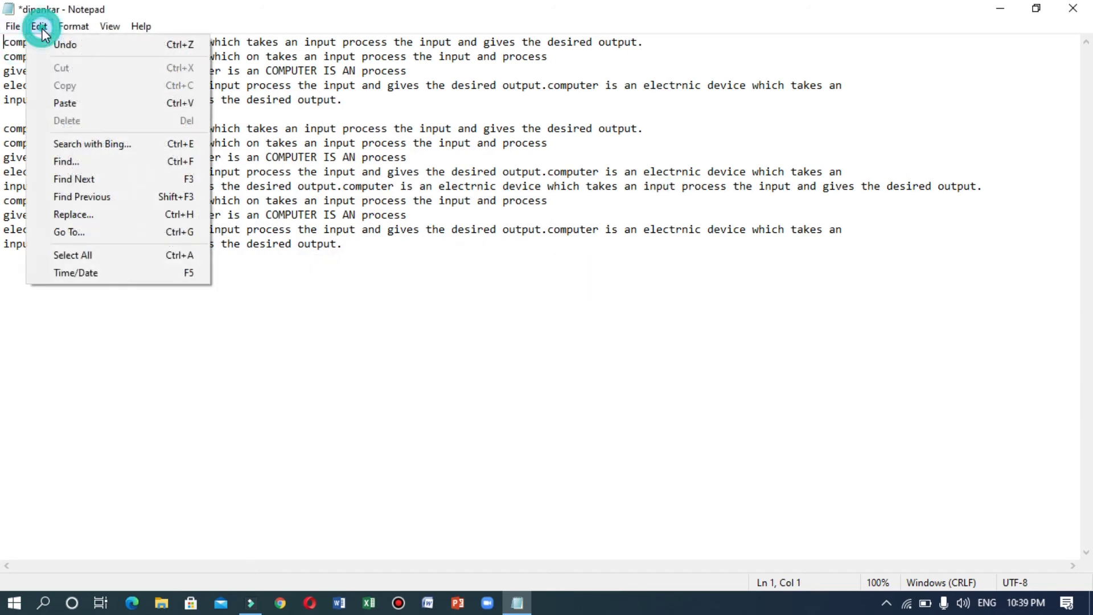
left_click(120, 213)
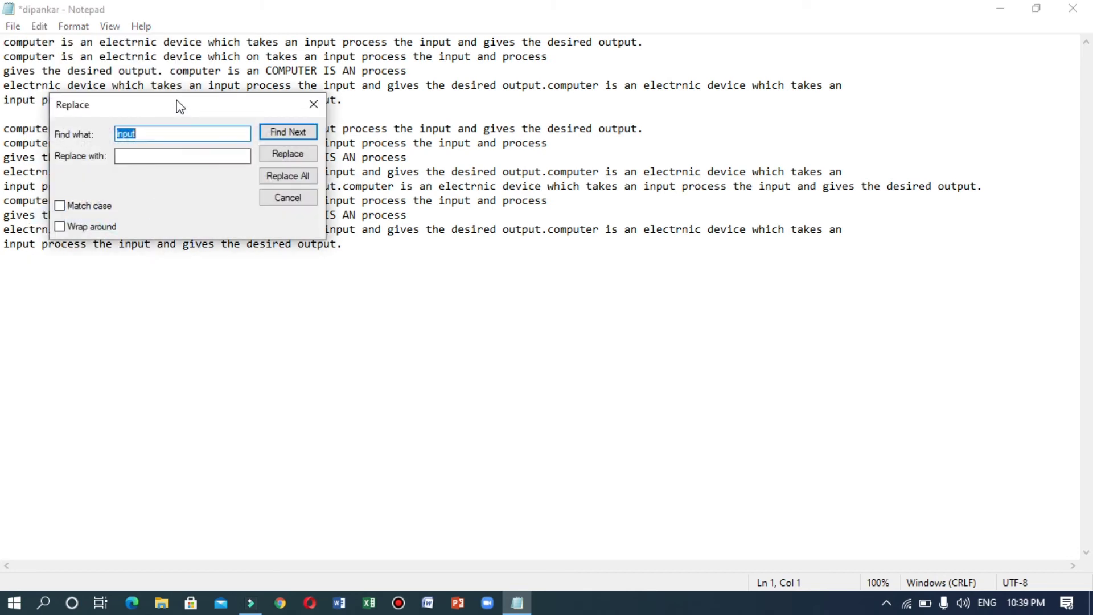
left_click_drag(180, 106, 316, 278)
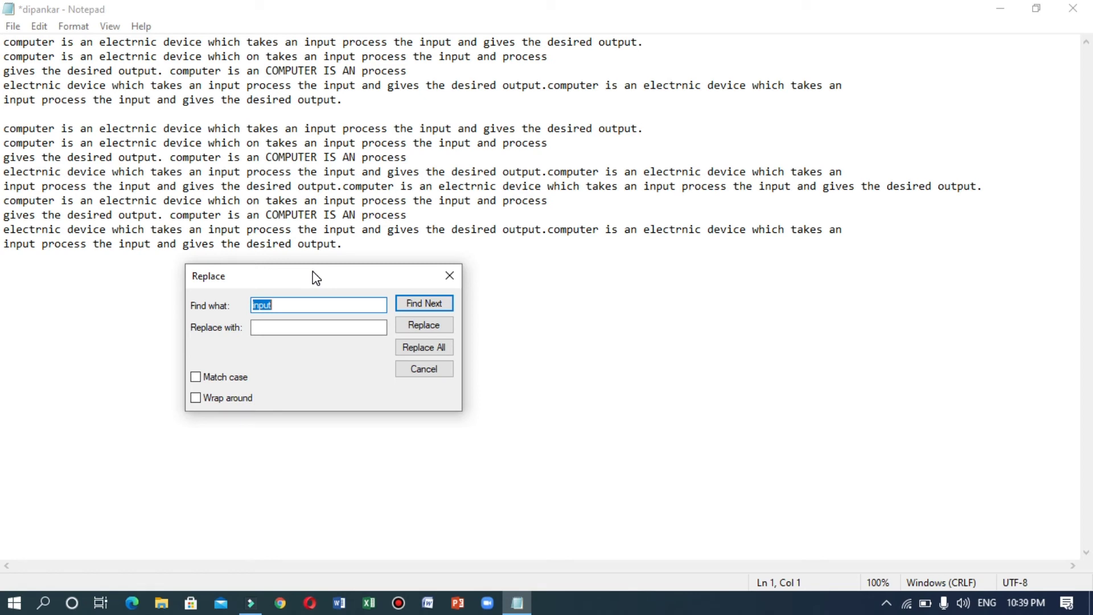
left_click(285, 304)
double_click(284, 305)
type("takes")
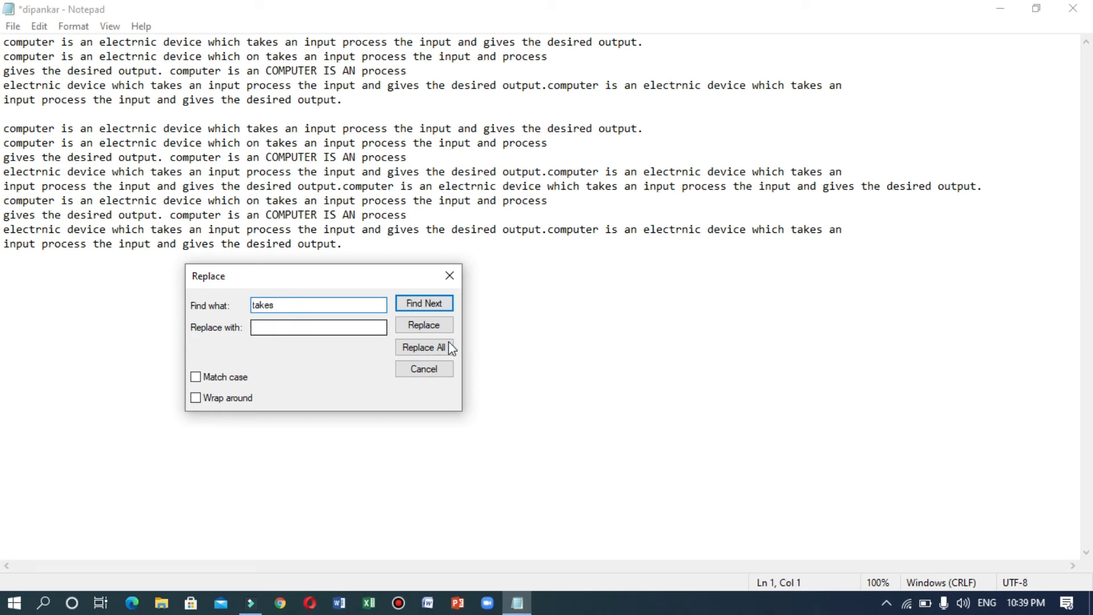
left_click(447, 308)
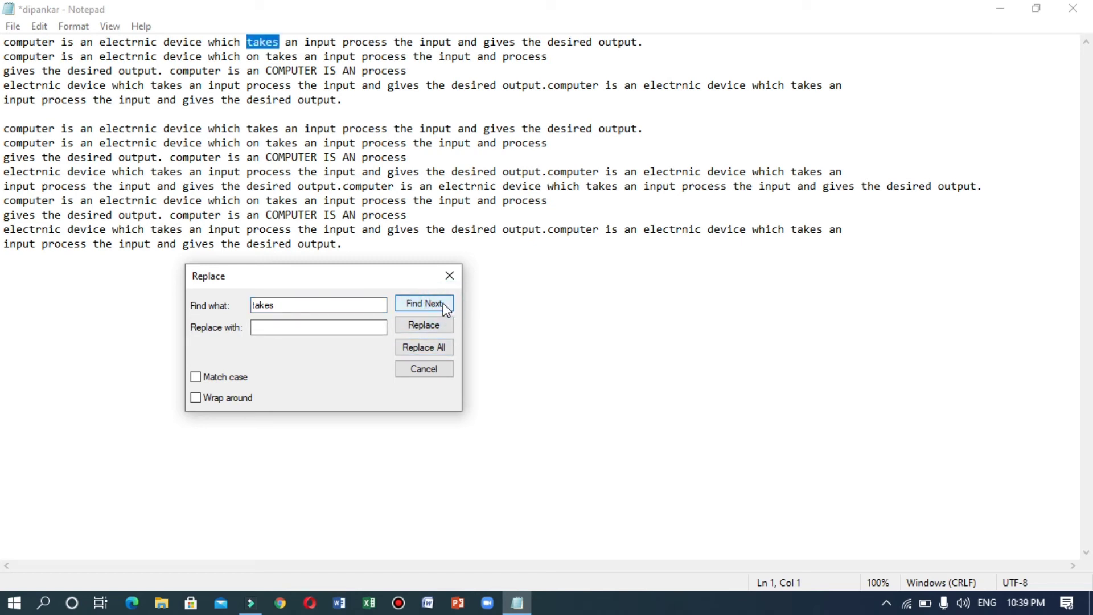
Step: Replace the found "takes" in the first line with "gives"
left_click(370, 330)
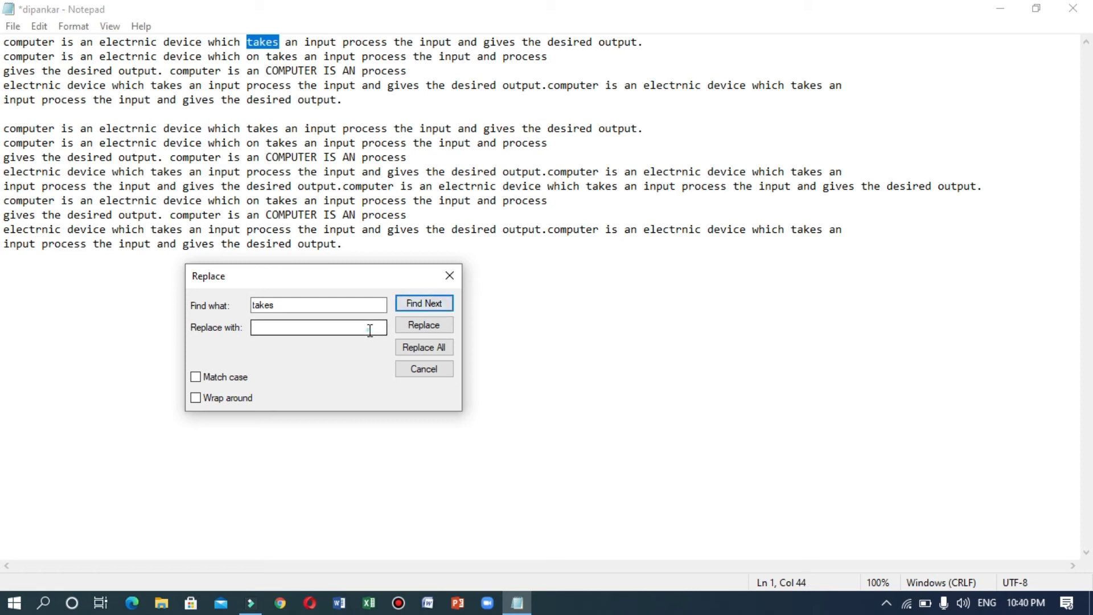
left_click(370, 330)
type("gives")
left_click(439, 326)
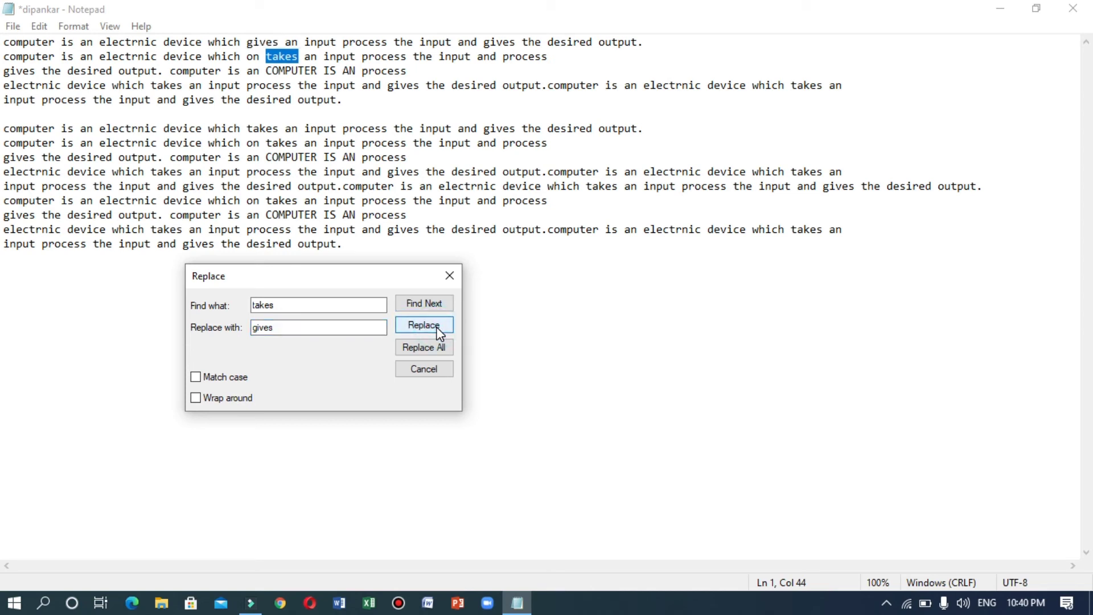
Step: Replace the found "takes" in the second line with "gives", replace all remaining occurrences too, and close Replace
left_click(438, 328)
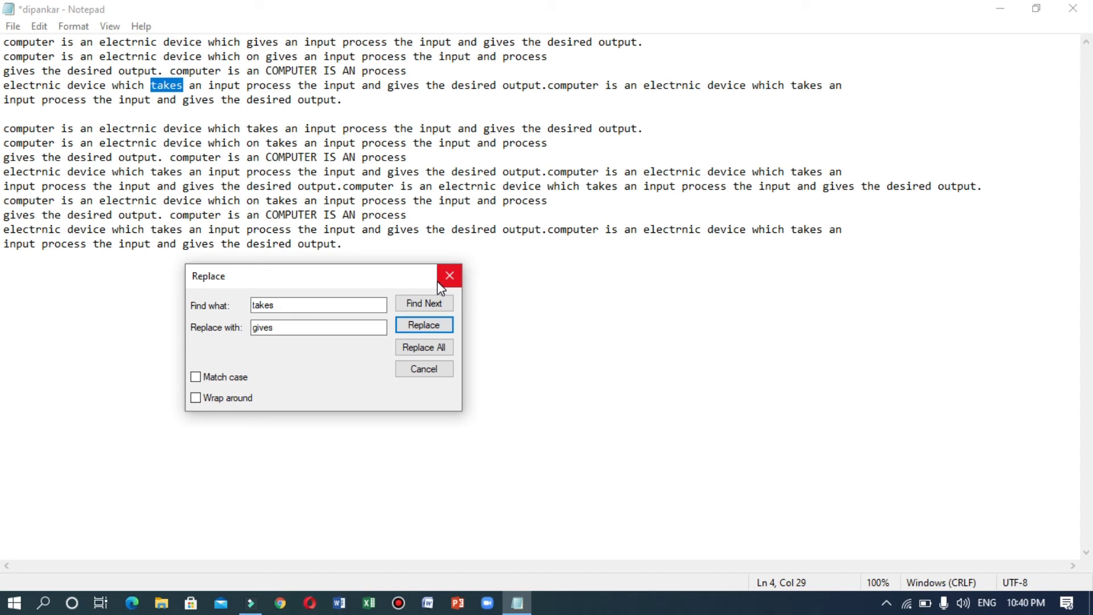
left_click(328, 305)
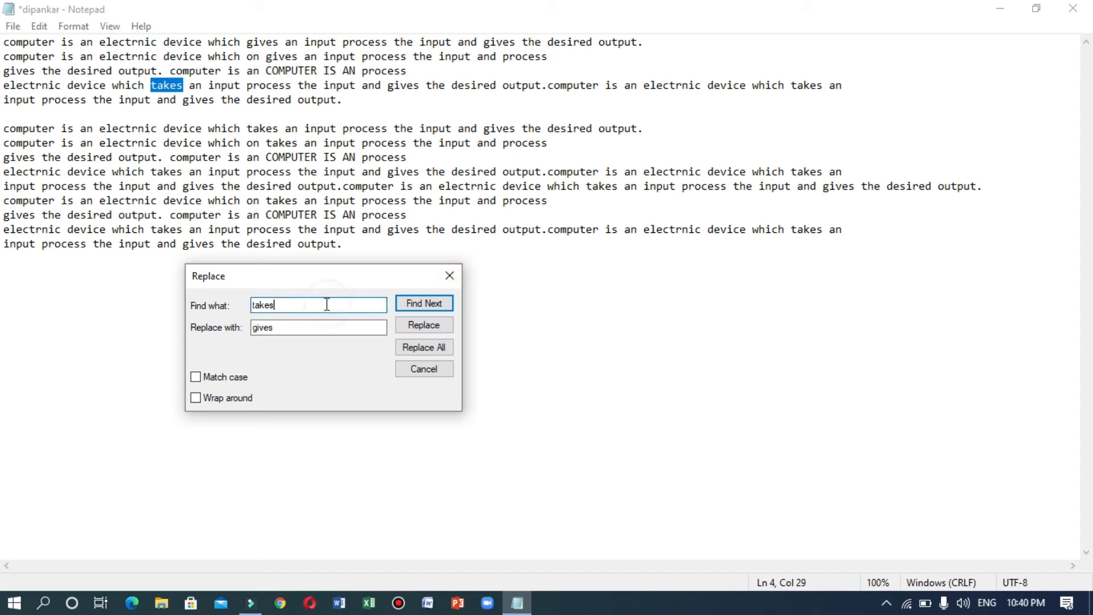
left_click(307, 327)
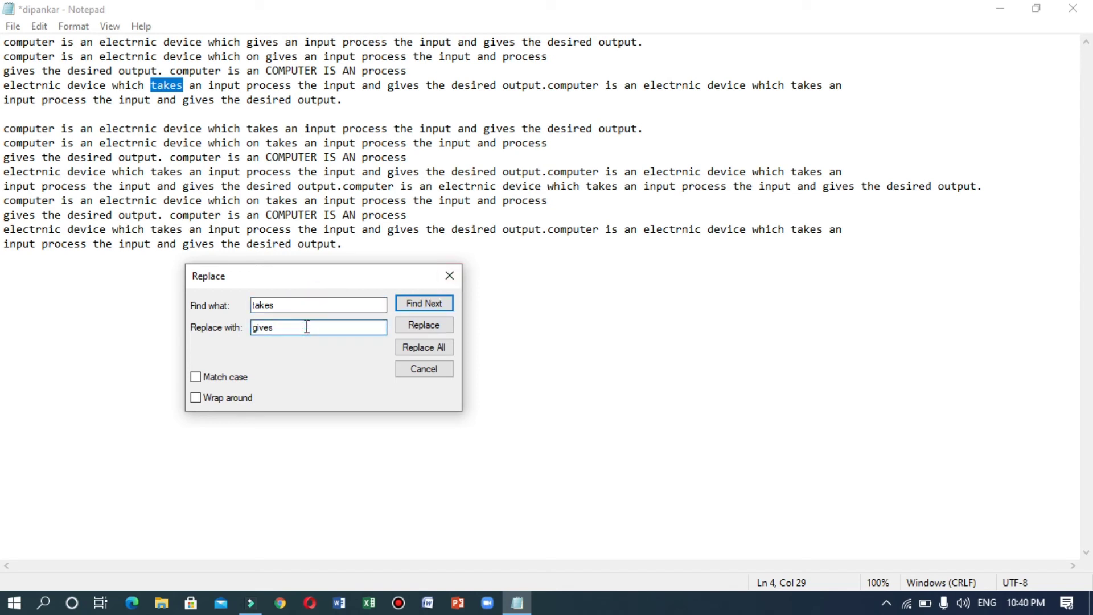
left_click(422, 349)
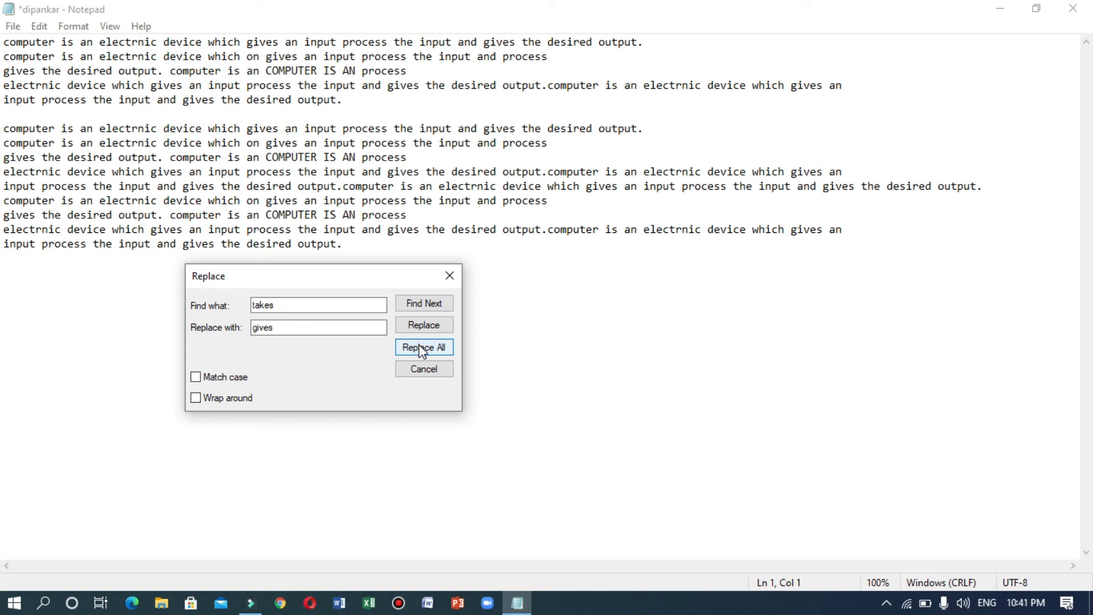
left_click(449, 275)
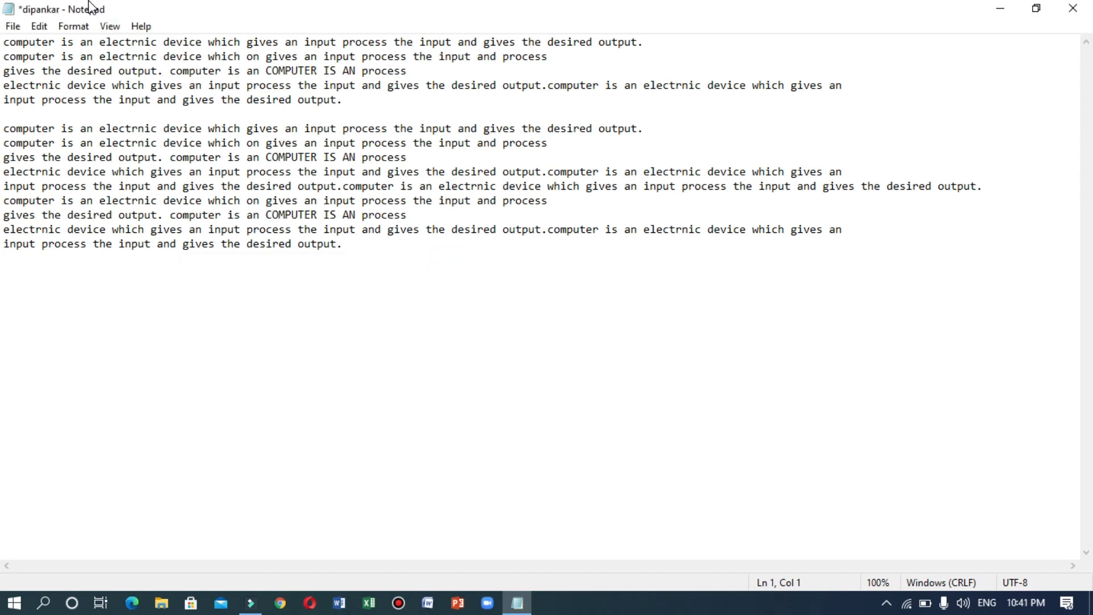
Step: Use Go To to move the cursor to line 4 of the document
left_click(38, 27)
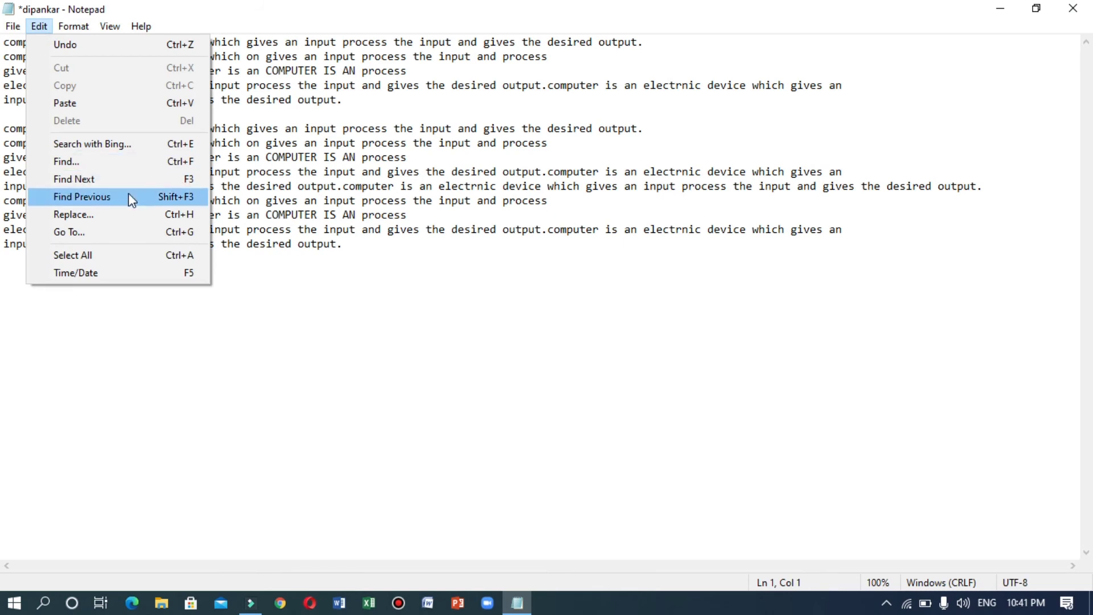
left_click(121, 232)
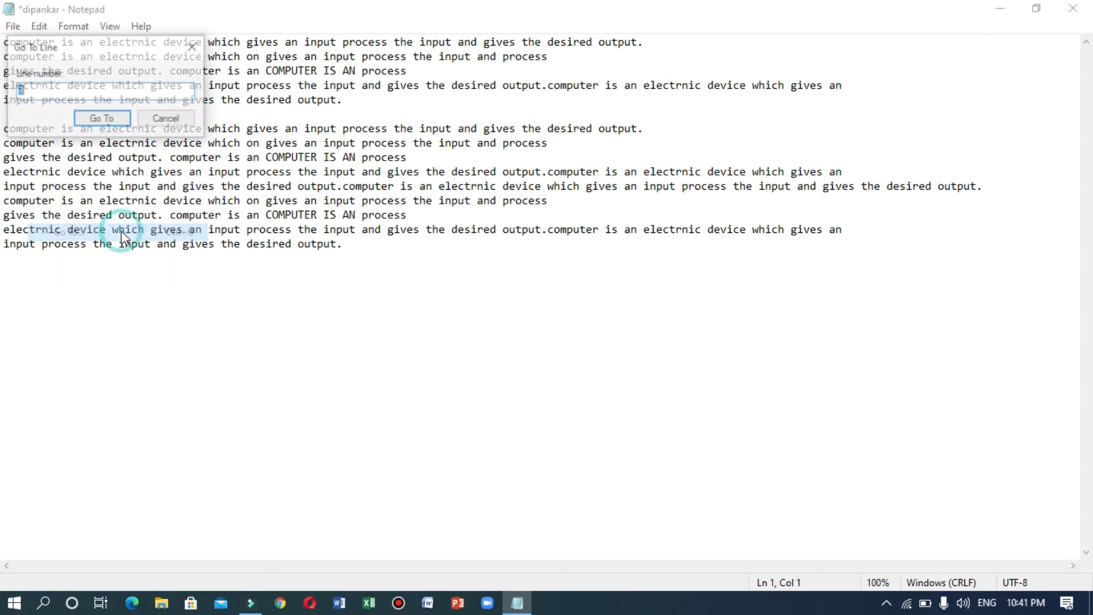
left_click_drag(119, 56, 483, 251)
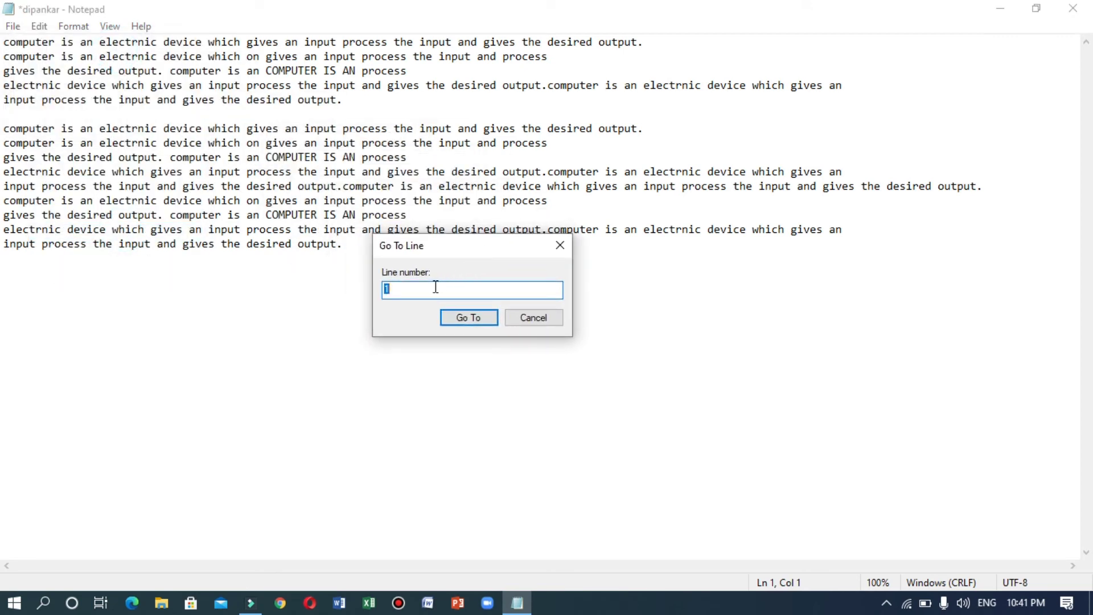
left_click(367, 288)
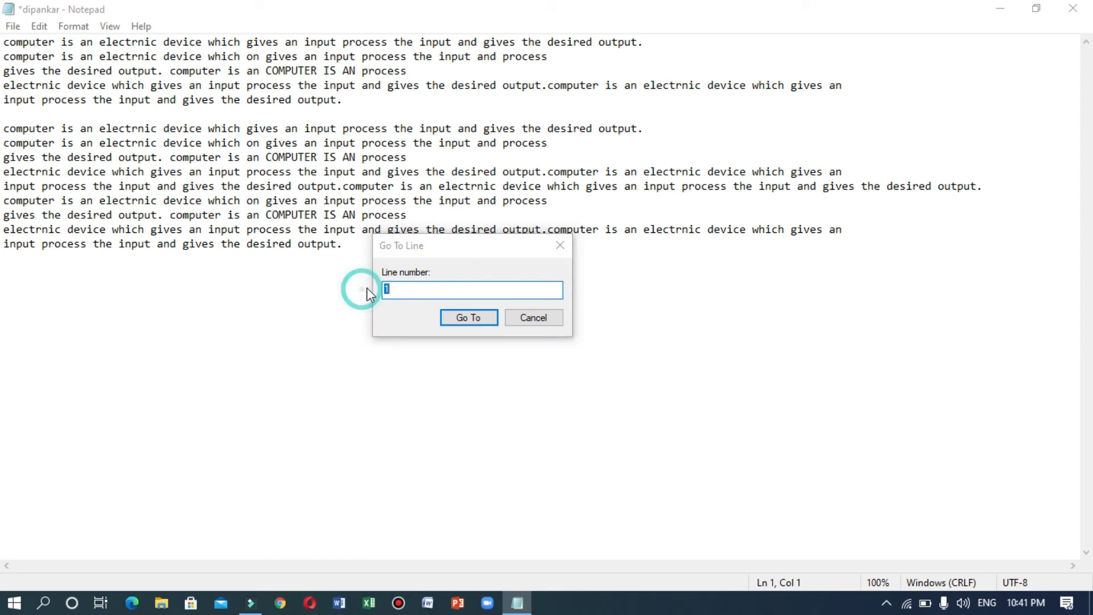
left_click(402, 294)
key("BackSpace")
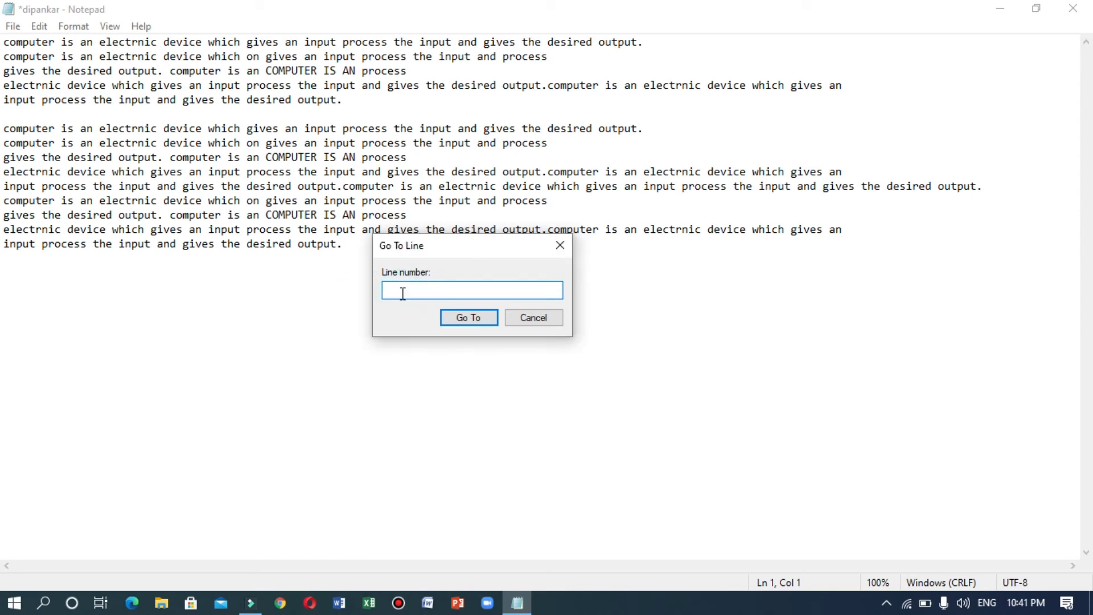
type("4")
left_click(467, 322)
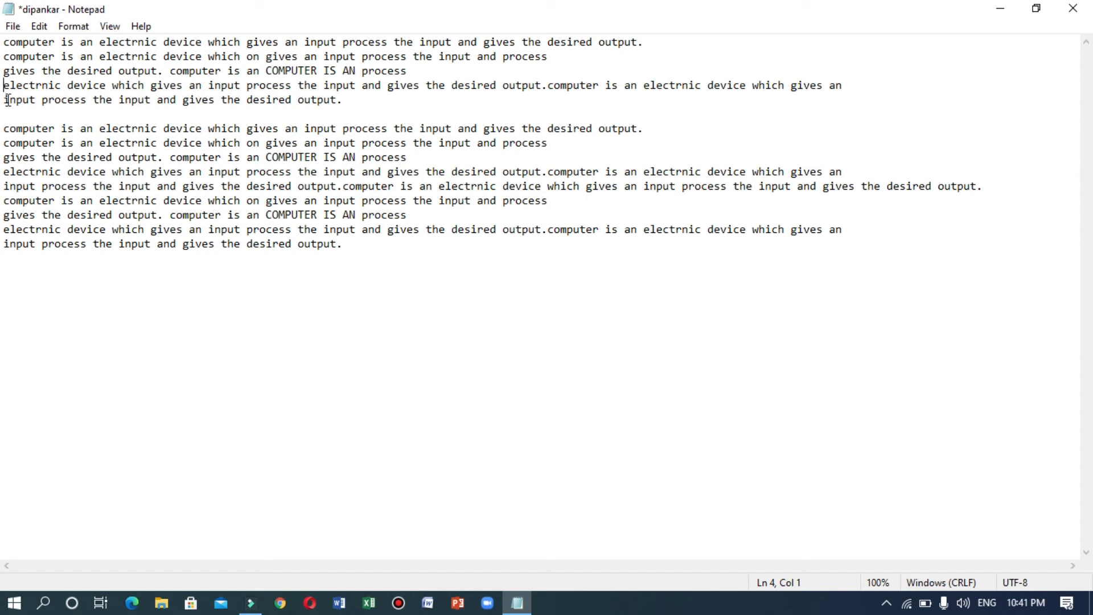
Step: Use Go To to move the cursor to line 7 of the document
left_click(39, 26)
left_click(105, 233)
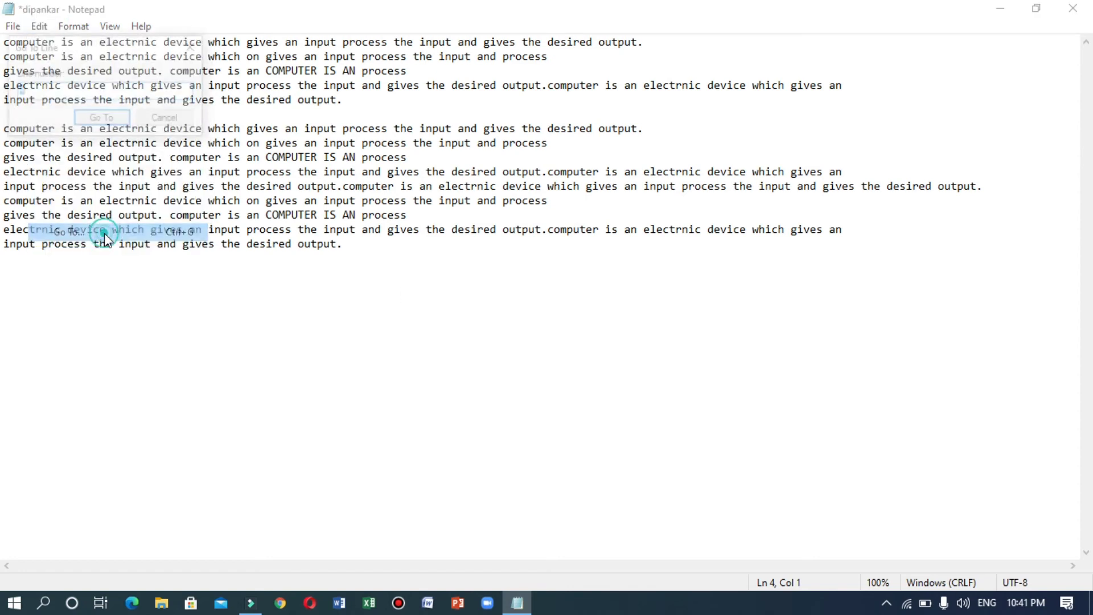
left_click_drag(131, 52, 364, 316)
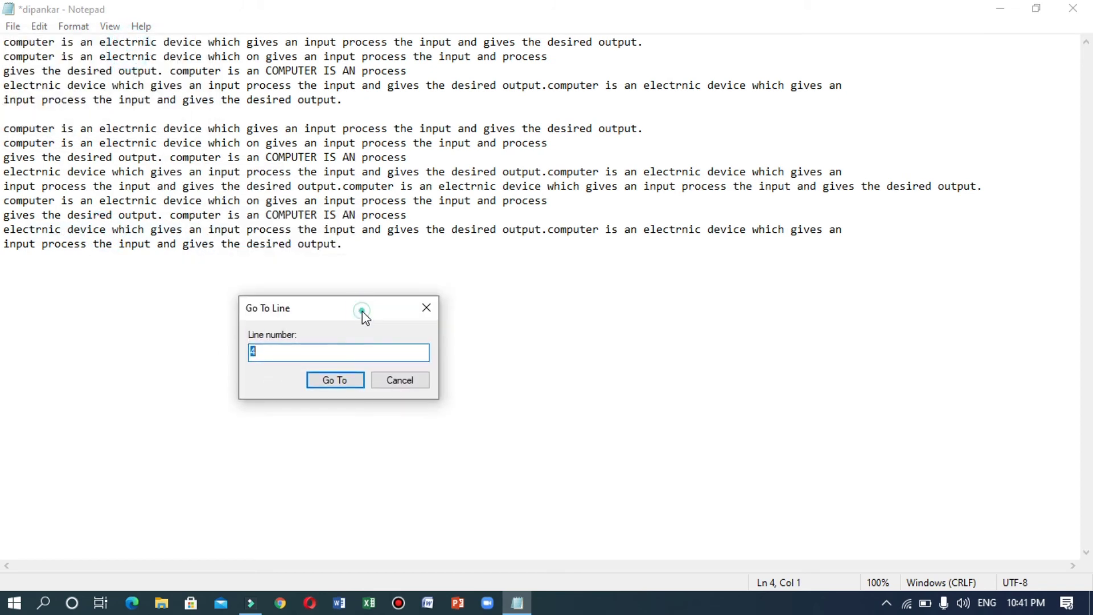
type("7")
left_click(330, 379)
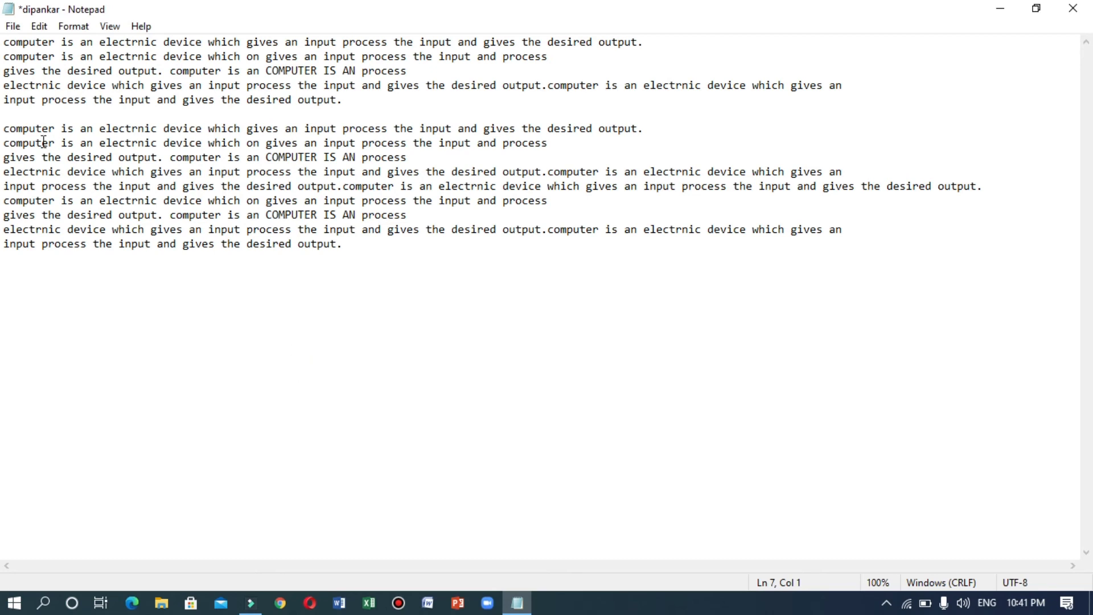
Step: Select all the text in the document and clear the selection again
left_click(45, 32)
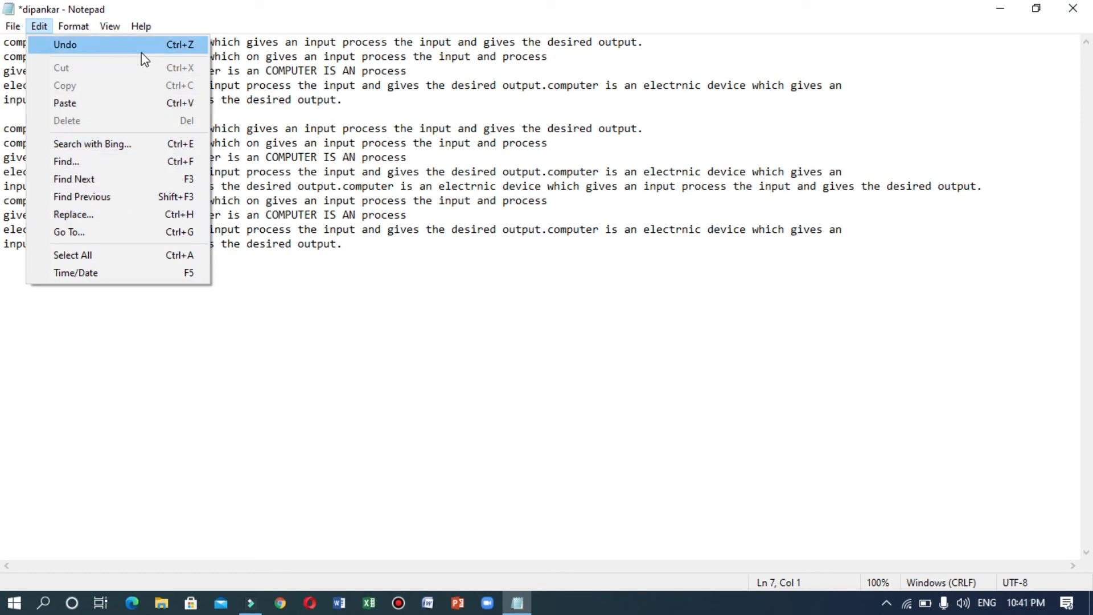
left_click(126, 257)
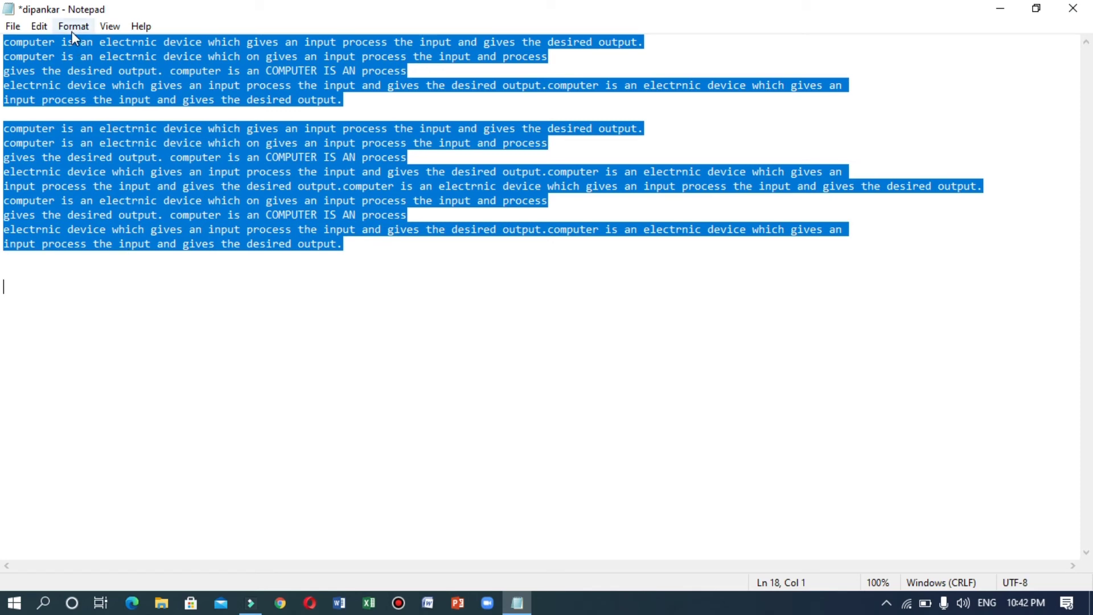
left_click(40, 27)
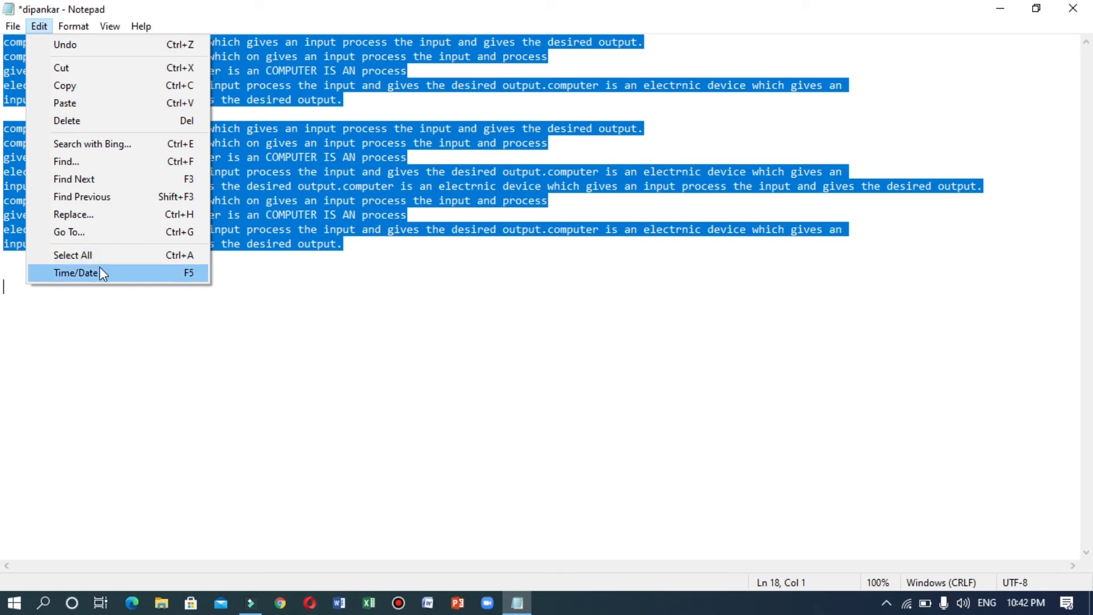
left_click(226, 298)
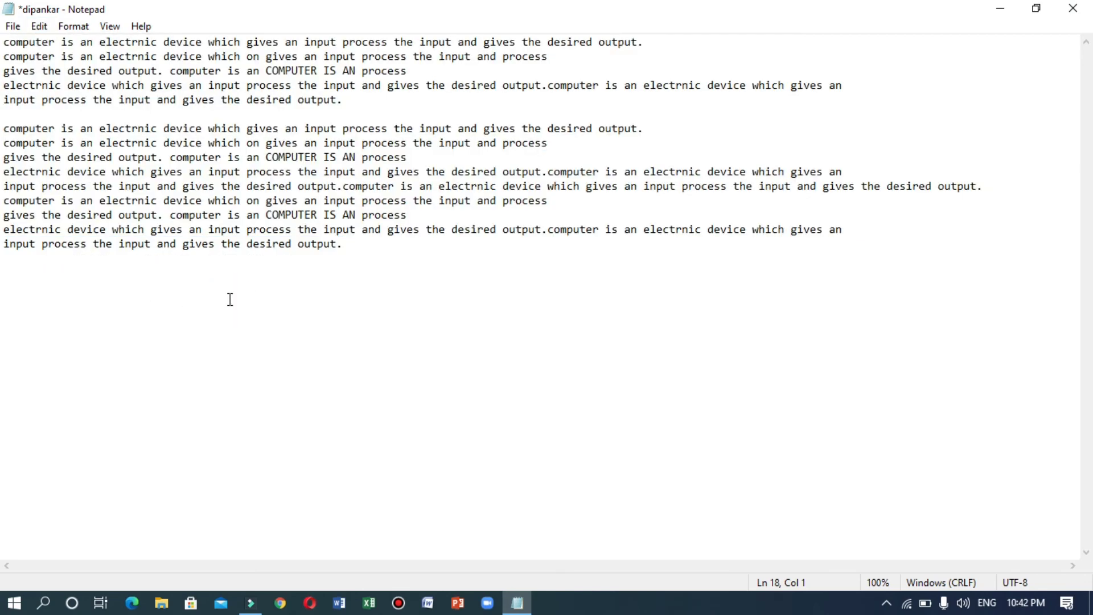
Step: Insert the current time and date on line 17, below the last paragraph
left_click(136, 275)
left_click(38, 26)
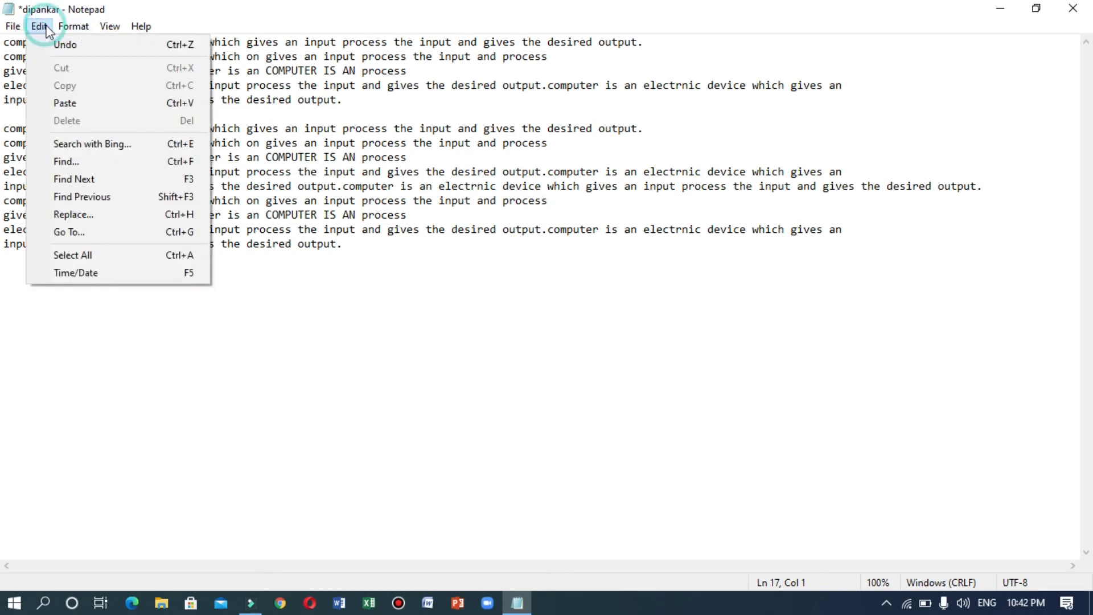
left_click(93, 272)
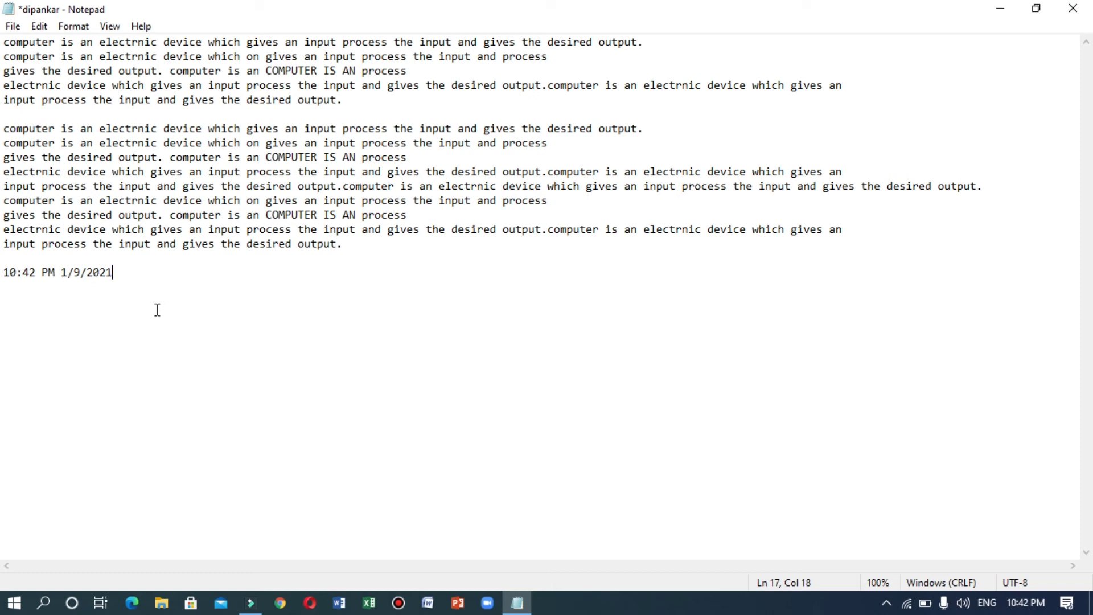
Step: Turn on Word Wrap for the document and check that the option is enabled
left_click(75, 87)
left_click(39, 26)
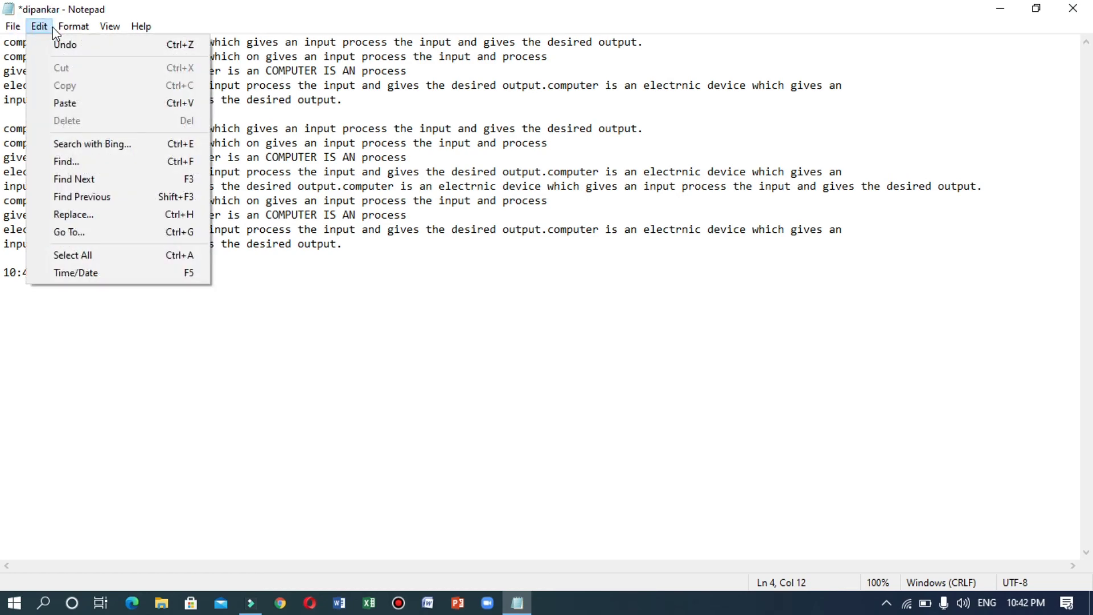
mouse_move(64, 29)
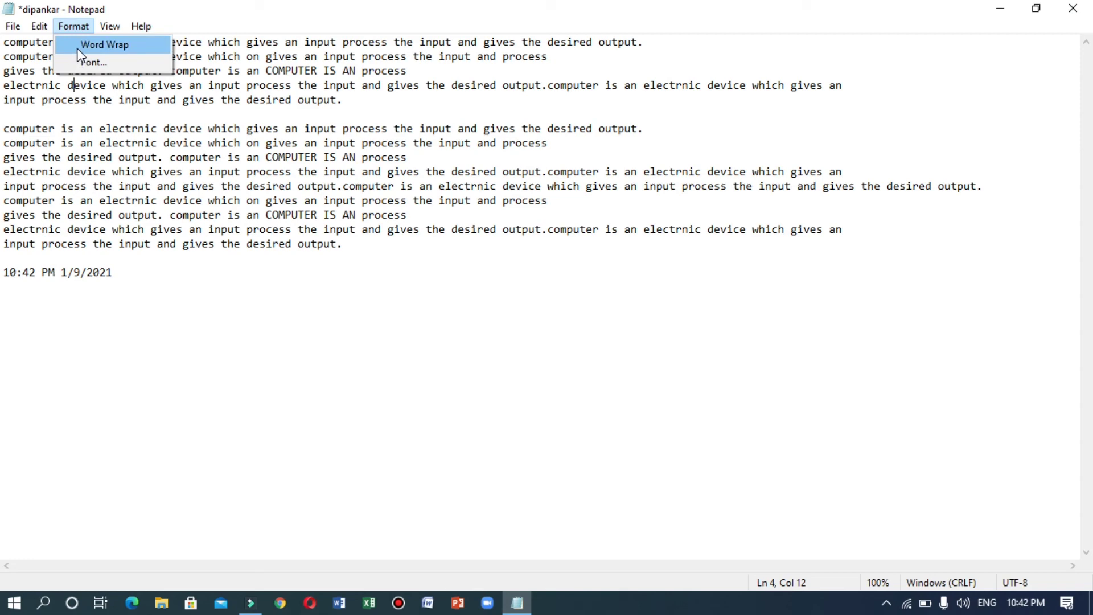
left_click(78, 49)
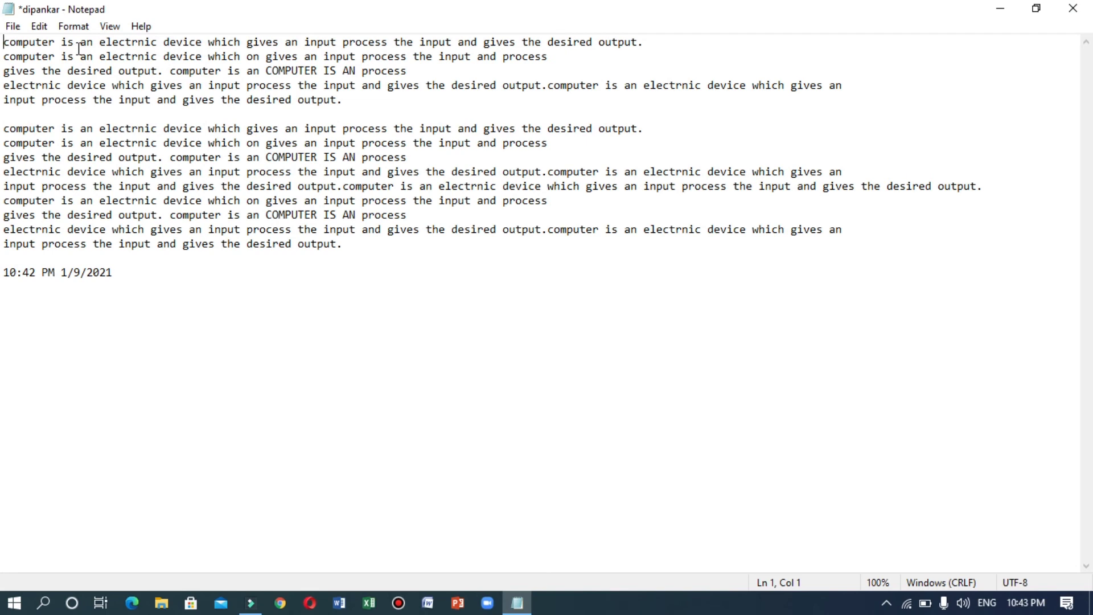
left_click(82, 25)
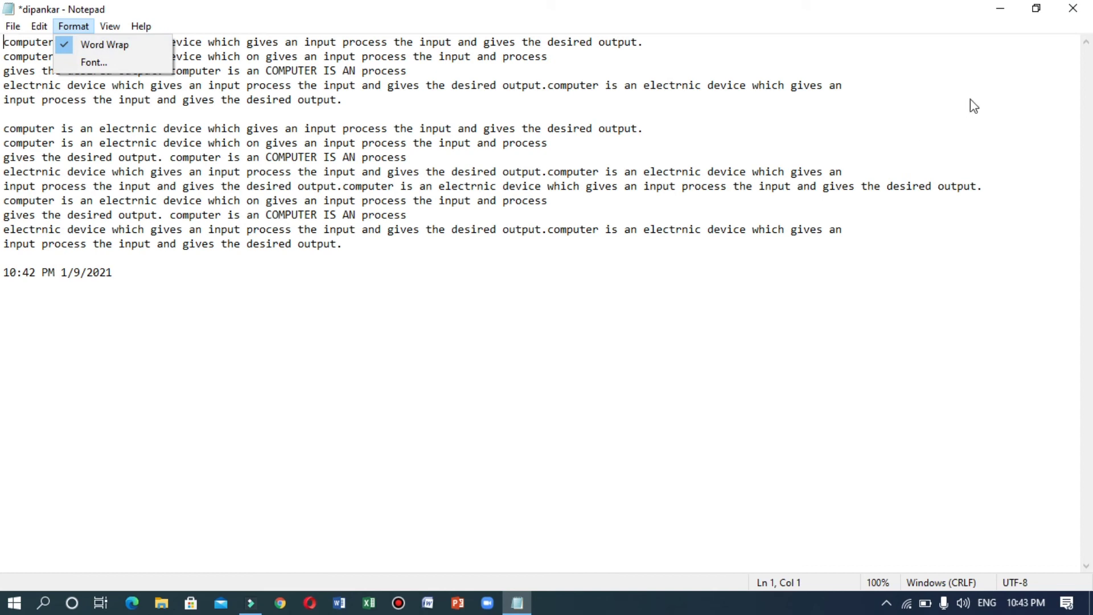
Step: Append an unbroken string of random letters starting with "mmsmsmmsmsmm" to the end of line 4, long enough to wrap over three rows
left_click(870, 86)
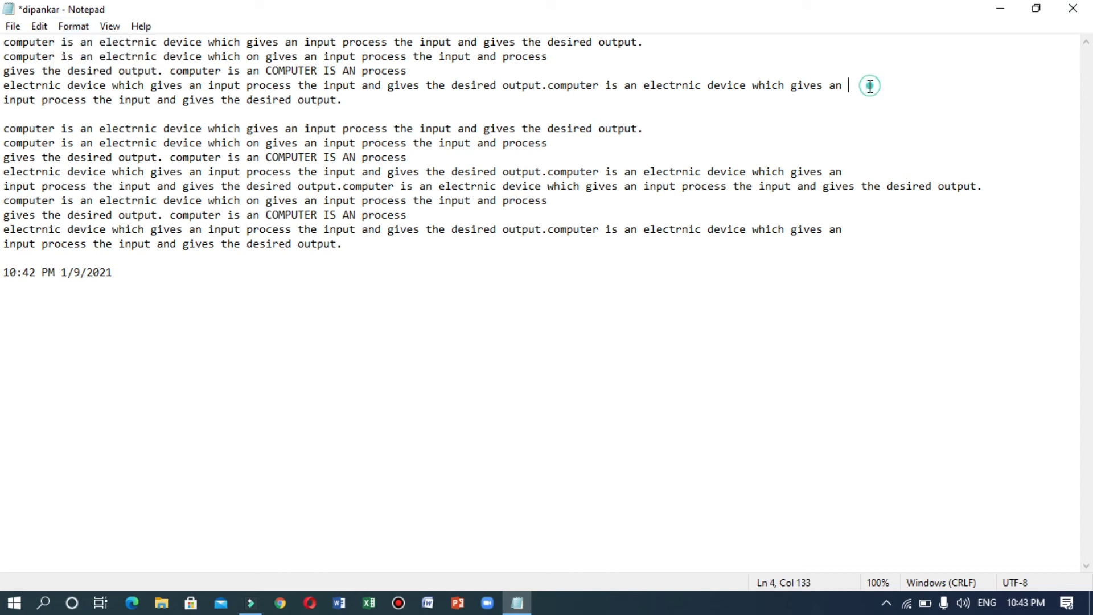
type("mmsmsmmsmsmmdmemmemrm")
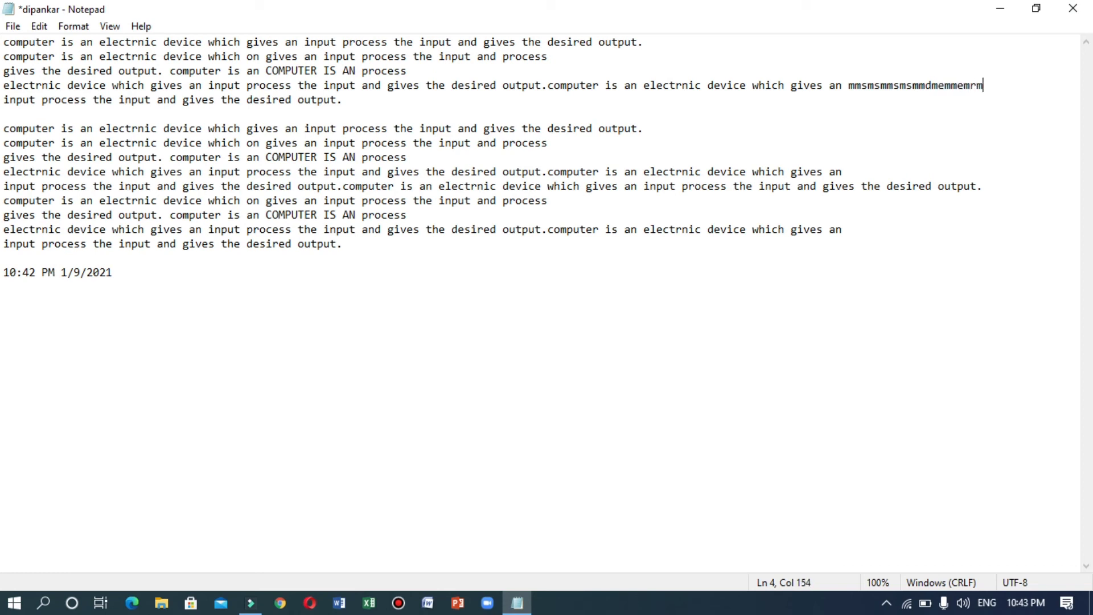
type("rmrmrmemememem")
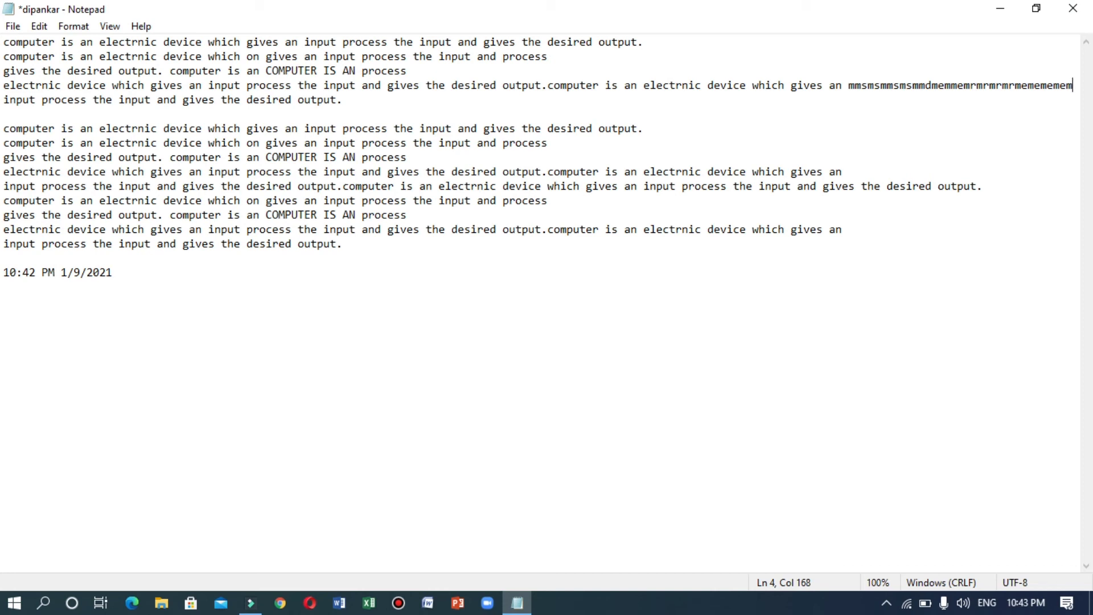
type("msnajnjnamnsam")
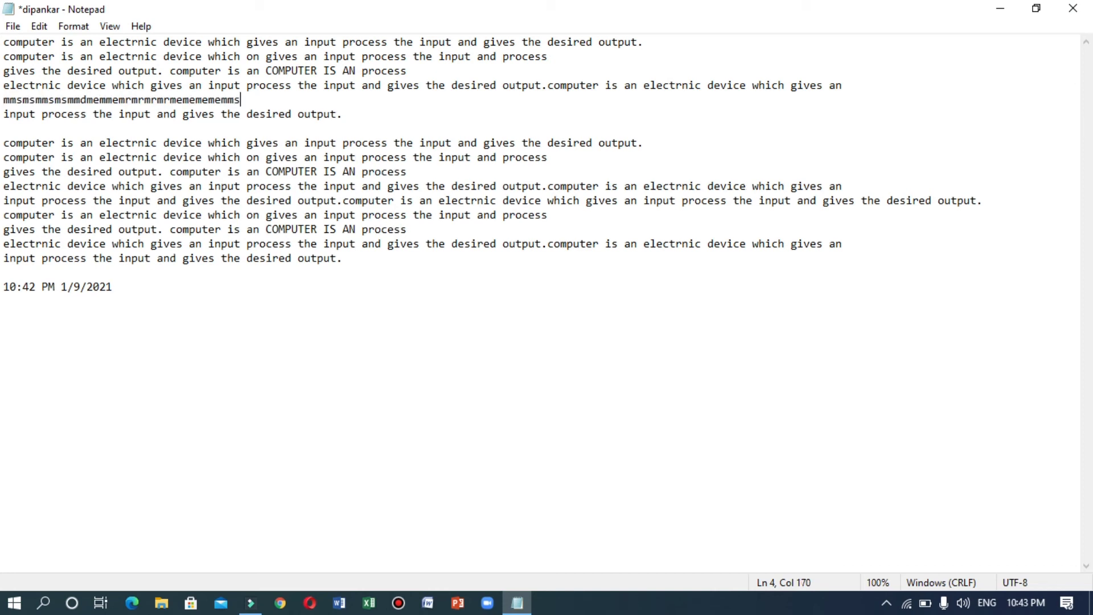
type("nsm")
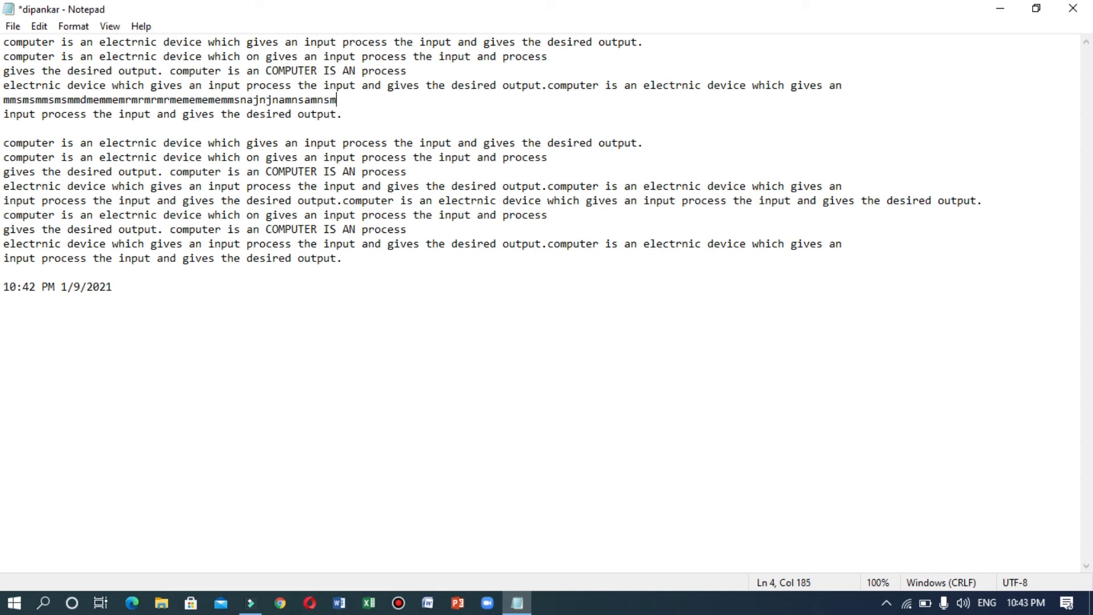
type("nmnjafhjdhhhhhhhhhhhhhhhhhhhhhhhhhhhhhhhhh")
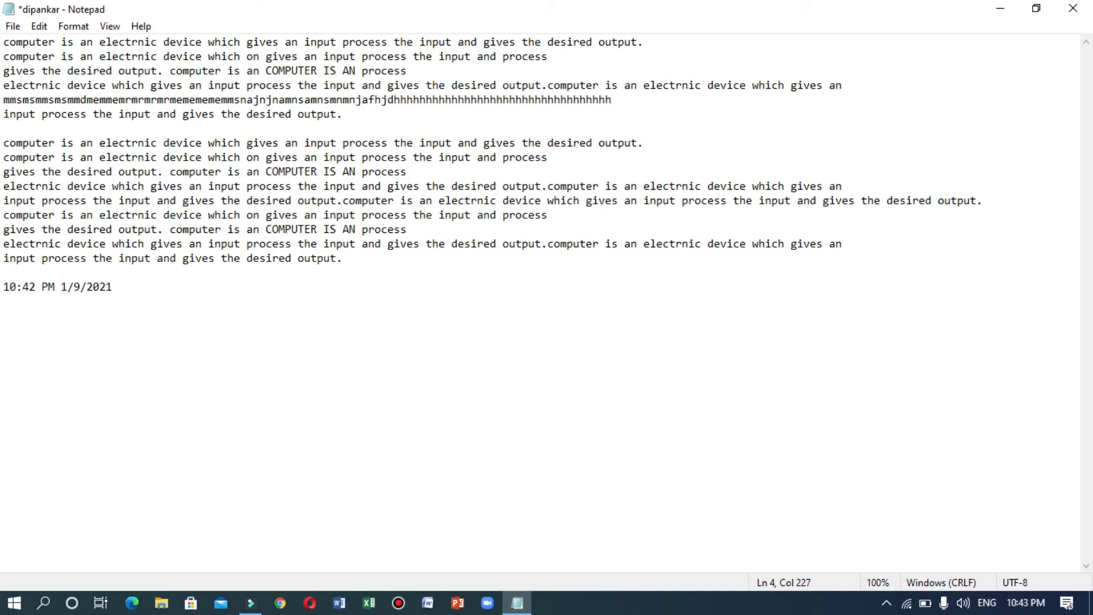
type("hhhhhhhhhhhhhhhhhhhhhhhhhhhhhhhhhhhhhhhhhhhhhhhhhhhhhhhkjcjhjdh")
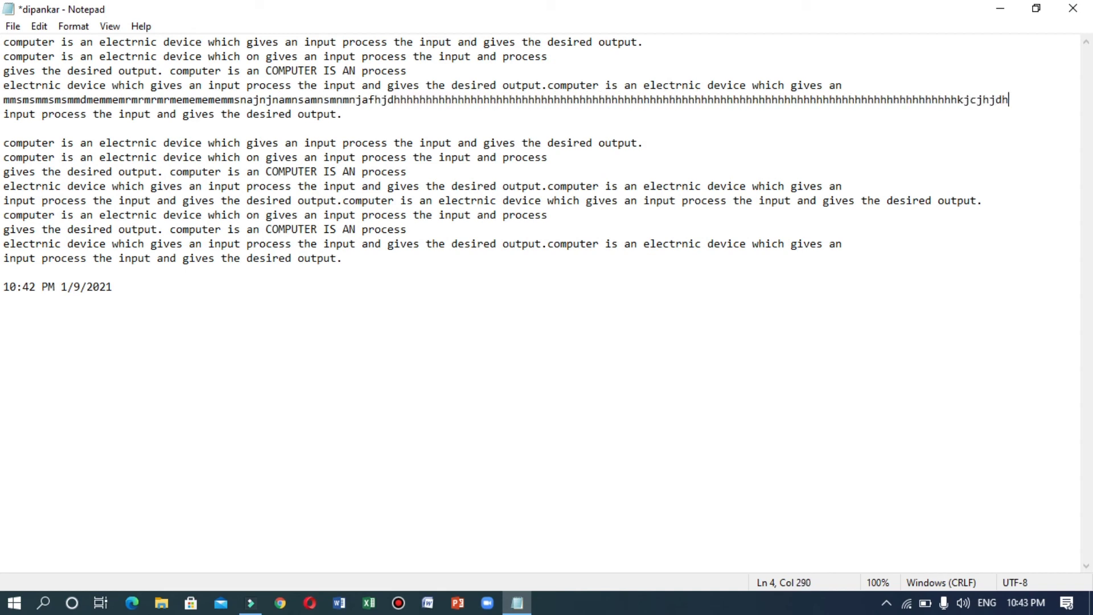
type("sufhuehfehfhfjdhfjd")
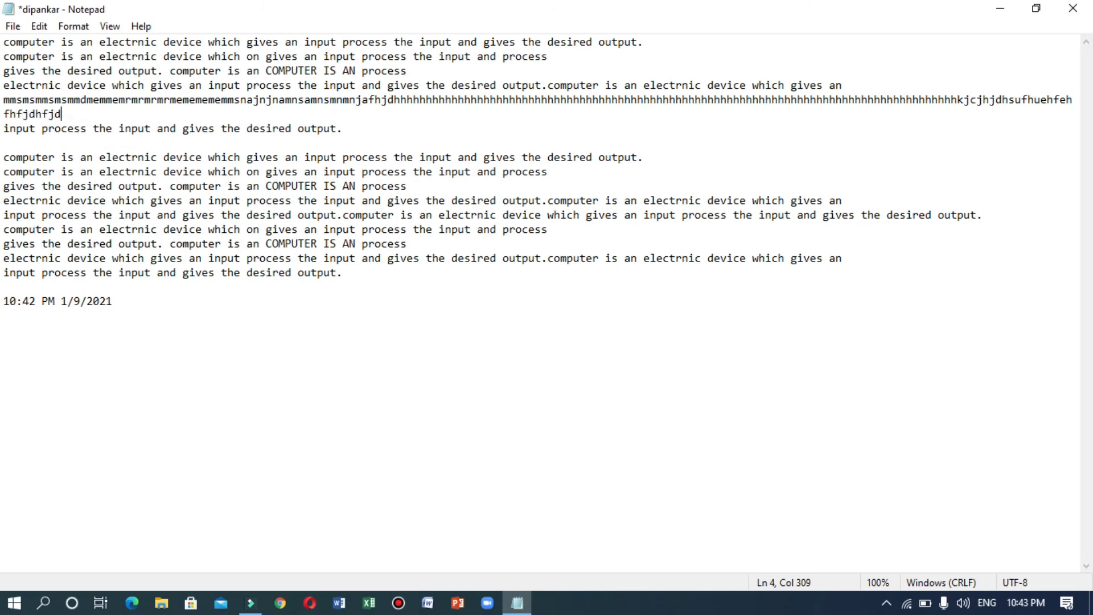
type("ddddddddddddddddddddddddddddddddddddddddddddddddddddddddddddddddddddddddddddddddddd")
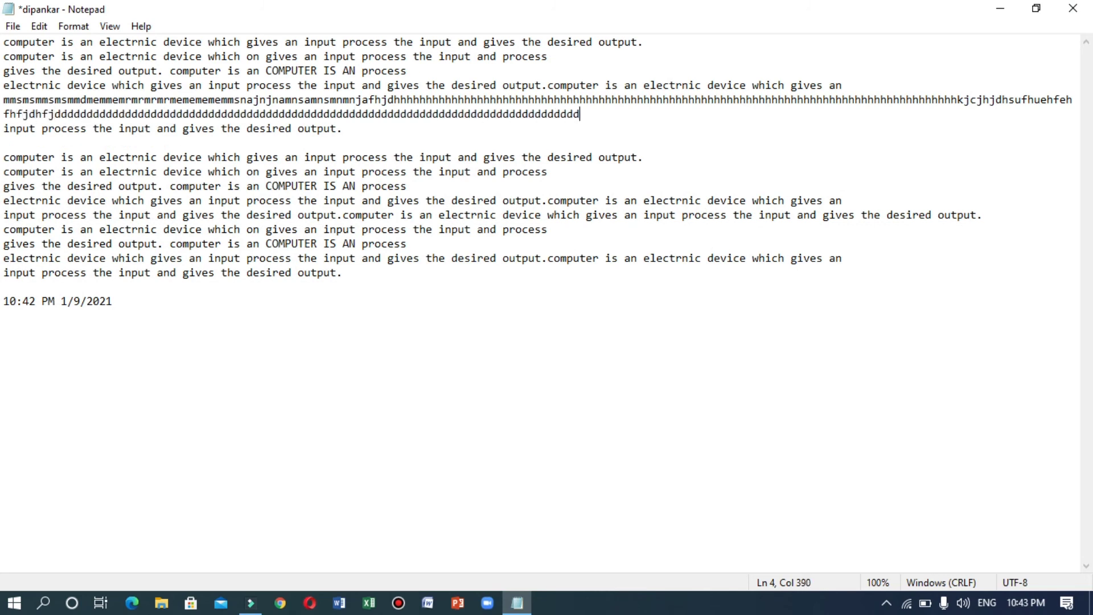
type("dddddddddddddddddddddddddddddddddddddddddddddddddddddddddddddddddddddddddddddddddddddddddddddddddddddddddddddddddddddddddddddsk")
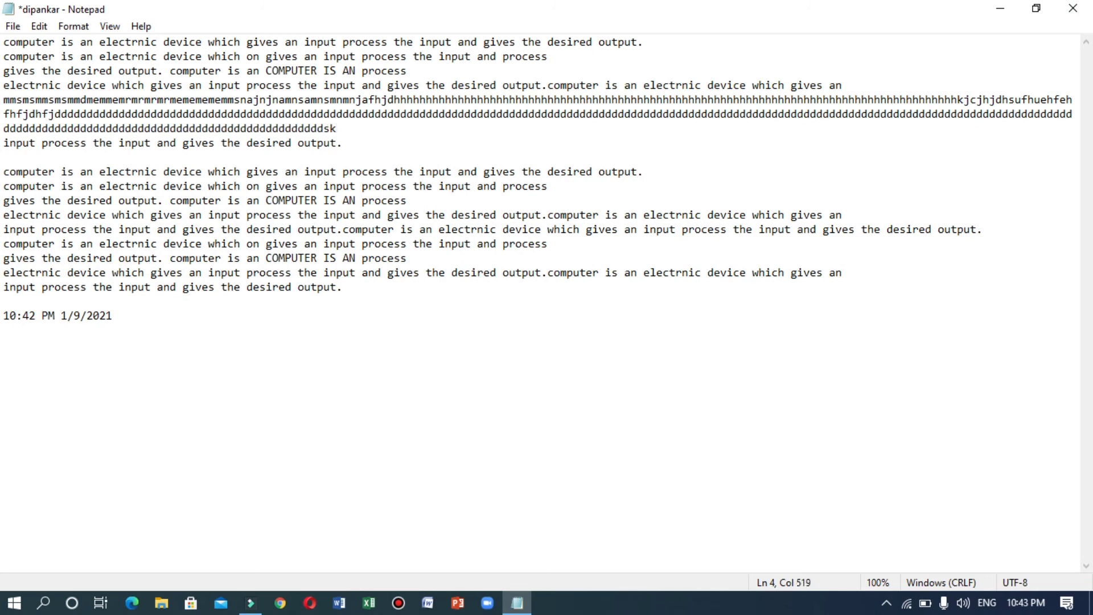
Step: Delete the last two rows' worth of random letters on line 4, keeping the string up to "najnjnamnsamnsm"
key("shift+Up")
key("shift+Up")
key("BackSpace")
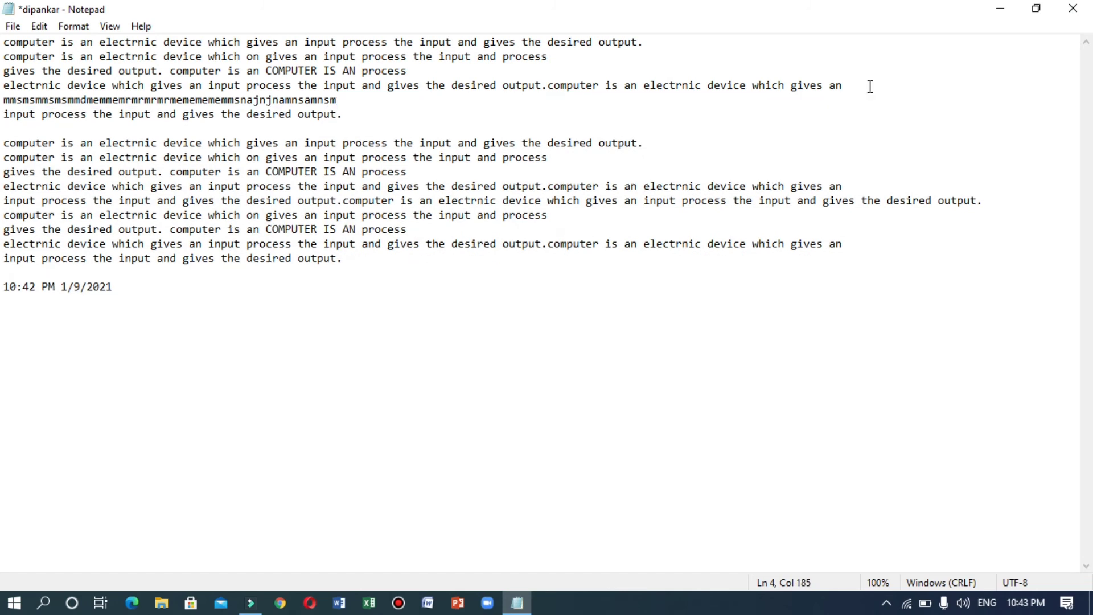
Step: Delete the rest of the random letters on line 4, back to "which gives a"
key("BackSpace")
key("BackSpace")
key("BackSpace")
key("BackSpace")
key("BackSpace")
key("BackSpace")
key("BackSpace")
key("BackSpace")
key("BackSpace")
key("BackSpace")
key("BackSpace")
key("BackSpace")
key("BackSpace")
key("BackSpace")
key("BackSpace")
key("BackSpace")
key("BackSpace")
key("BackSpace")
key("BackSpace")
key("BackSpace")
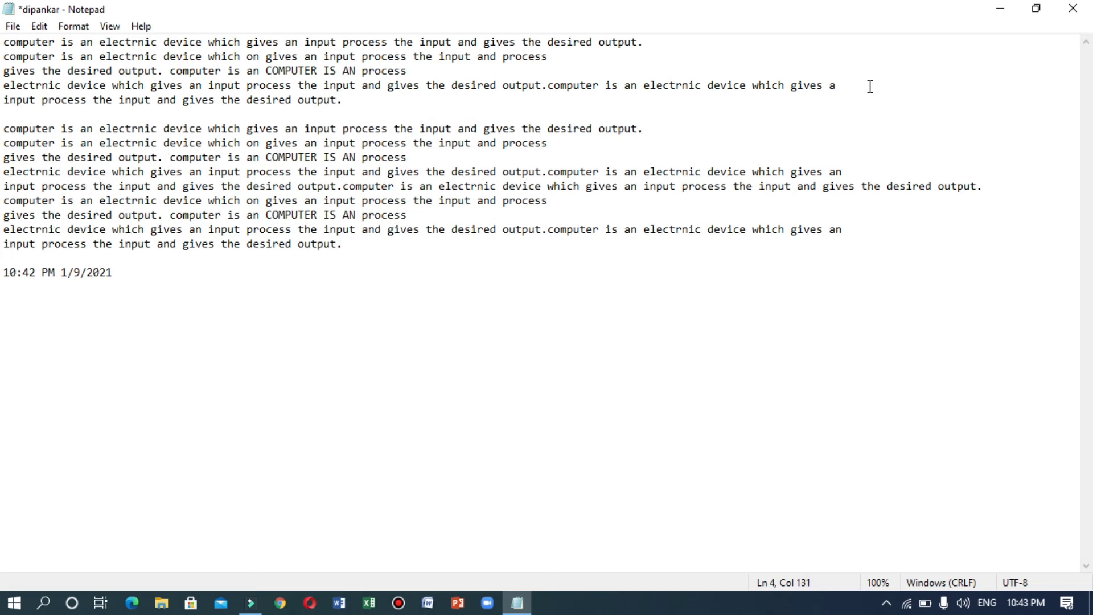
Step: Turn off Word Wrap for the document
left_click(682, 41)
left_click(86, 27)
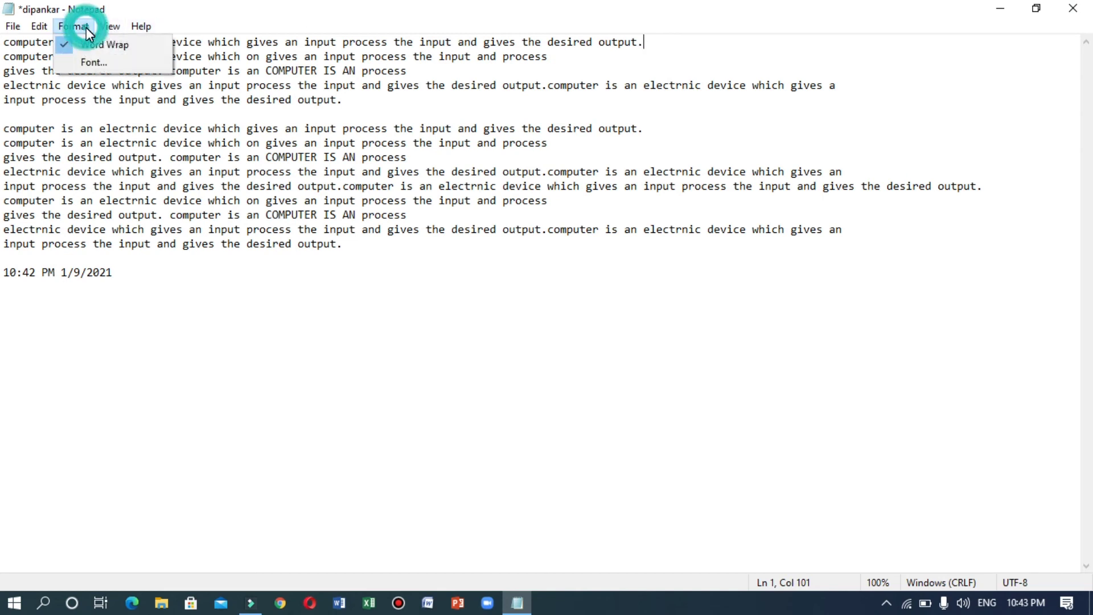
left_click(80, 41)
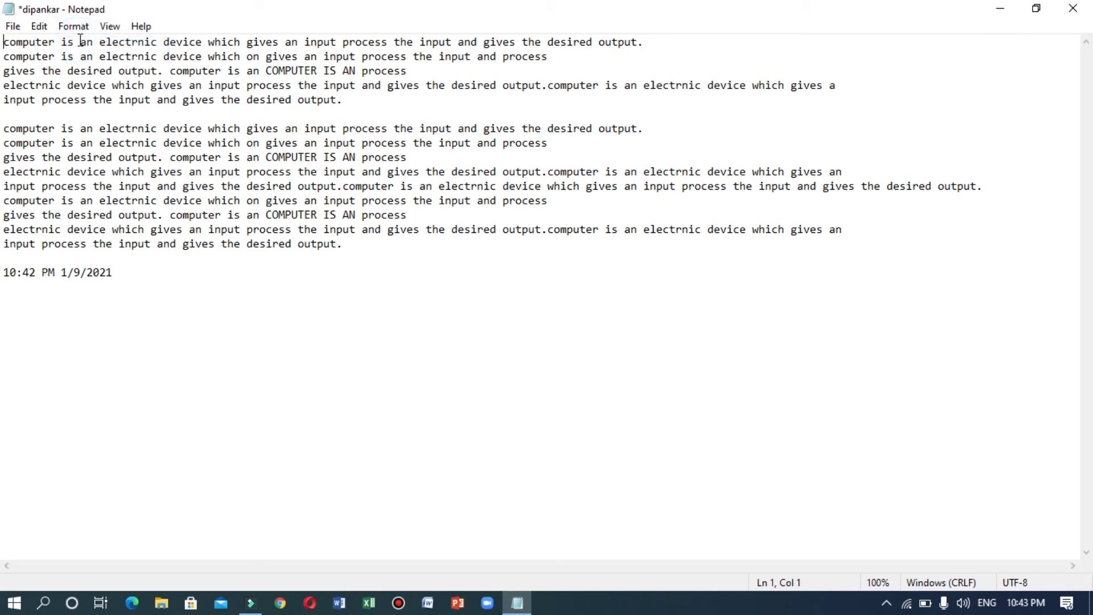
Step: Join the second and third lines of the first paragraph onto the end of line 1
double_click(654, 46)
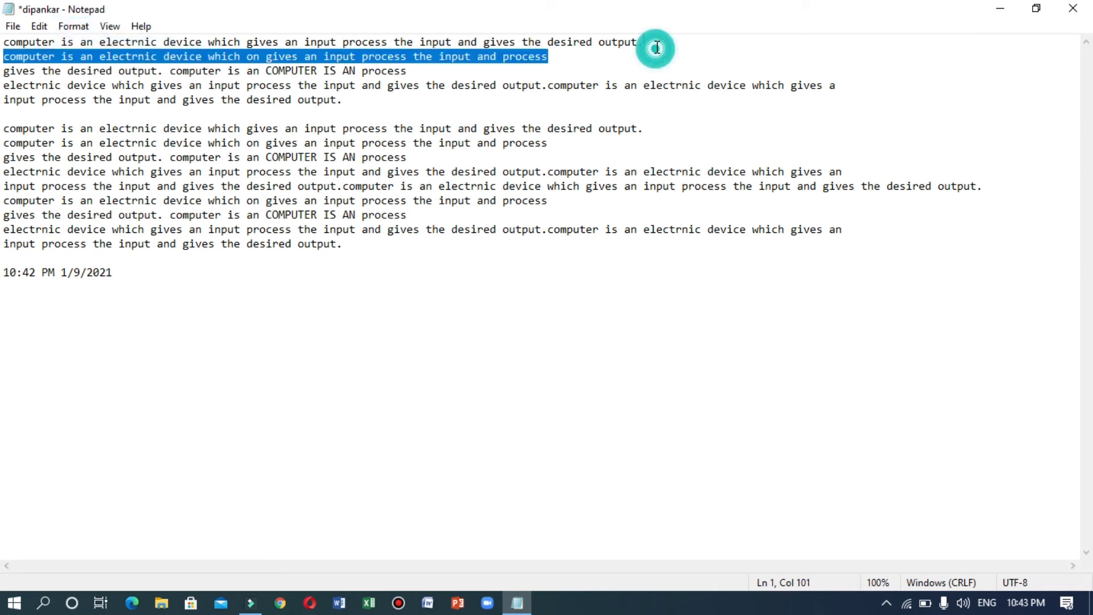
left_click(656, 46)
key("Delete")
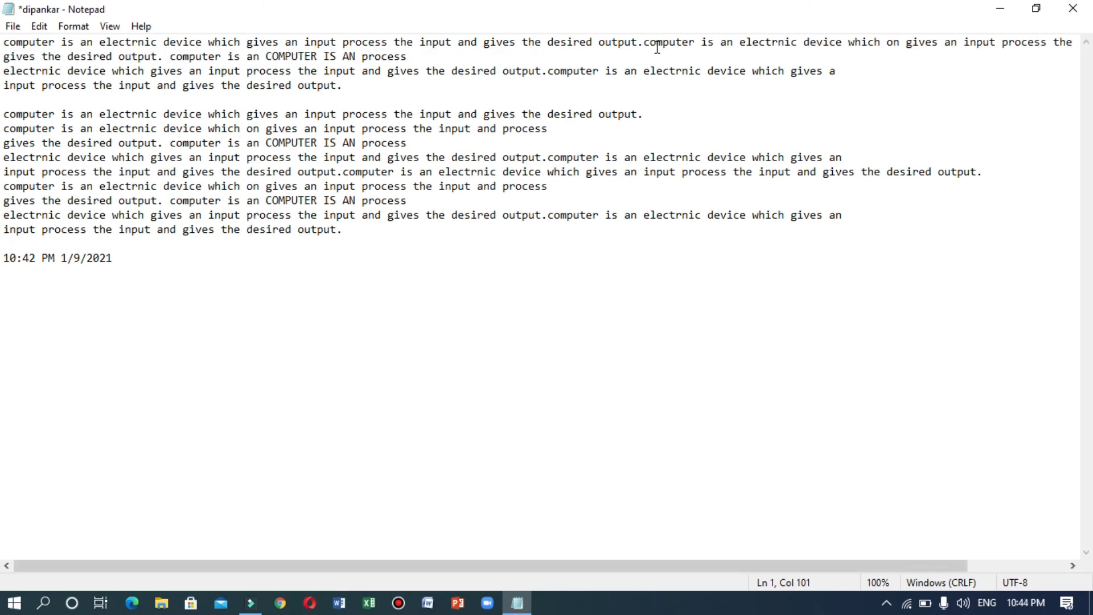
left_click(716, 45)
key("End")
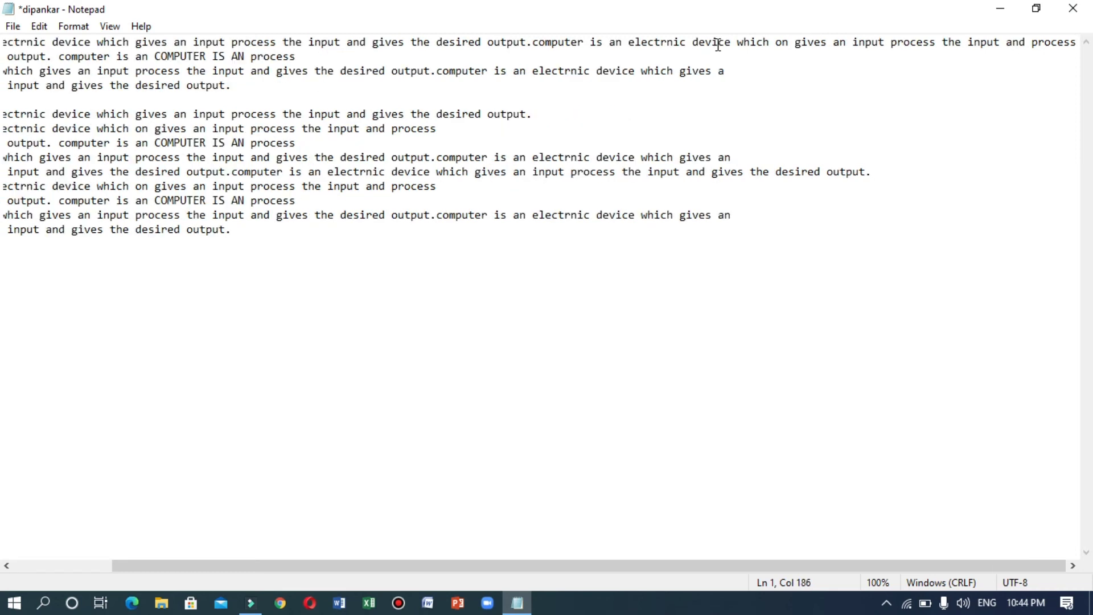
key("Delete")
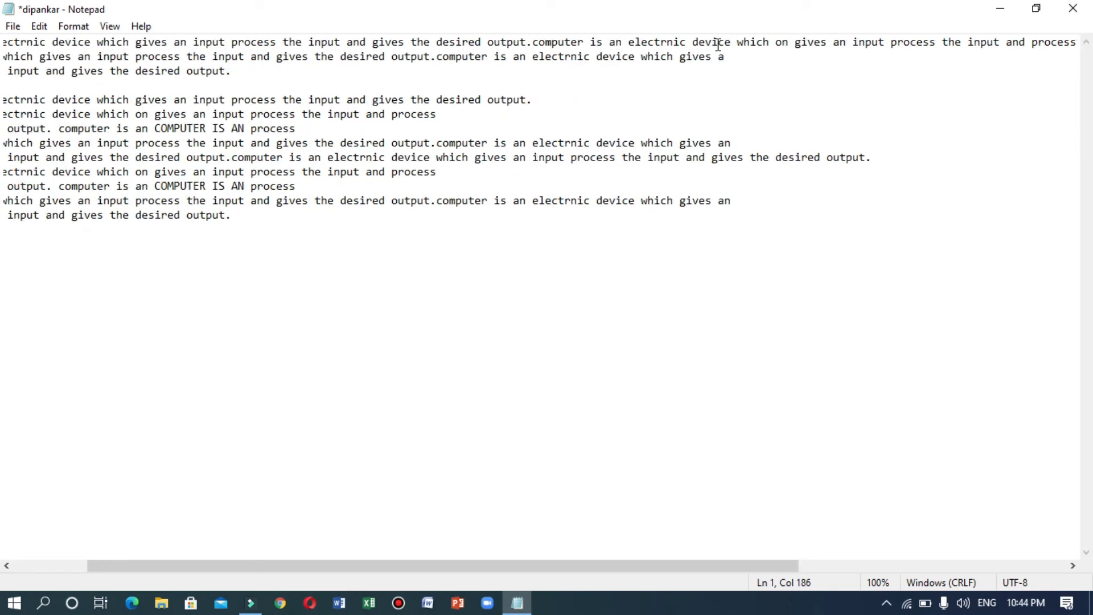
Step: Join the first paragraph's last line, "input process the input...", onto the end of line 2
left_click(745, 65)
key("ctrl+shift+Left")
left_click_drag(745, 65, 739, 55)
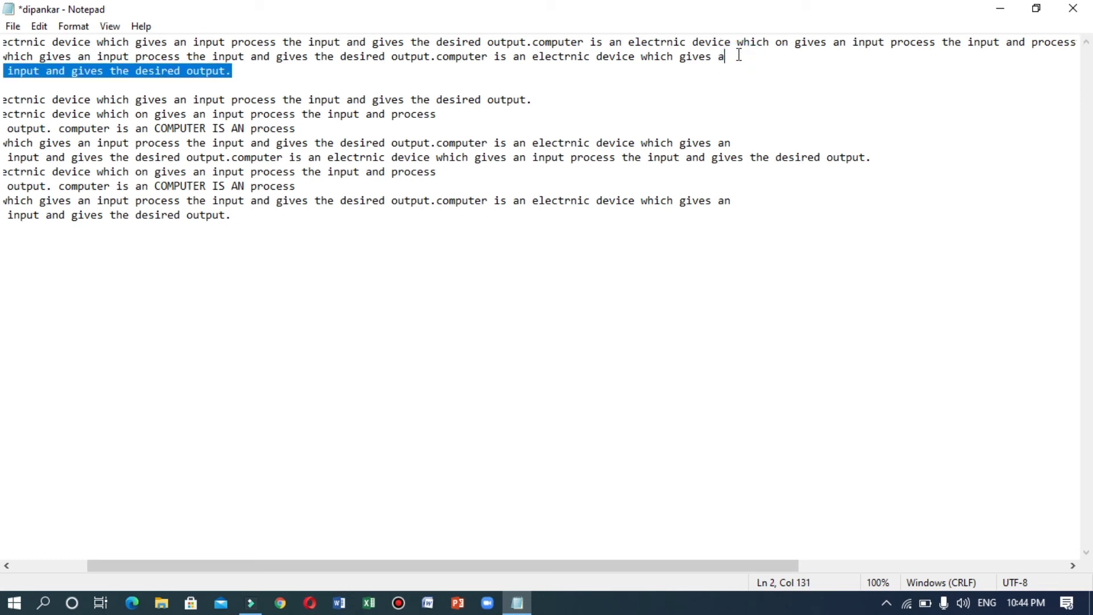
left_click(738, 55)
key("Delete")
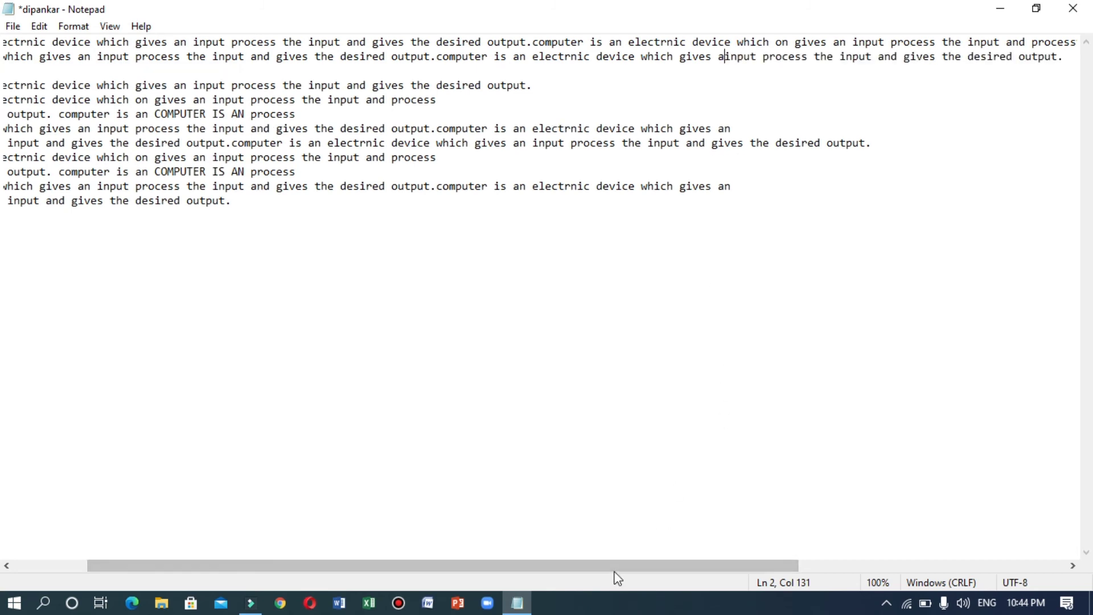
Step: Join line 2 onto the end of line 1, making the first paragraph a single line
left_click_drag(612, 565, 1091, 511)
left_click(1076, 52)
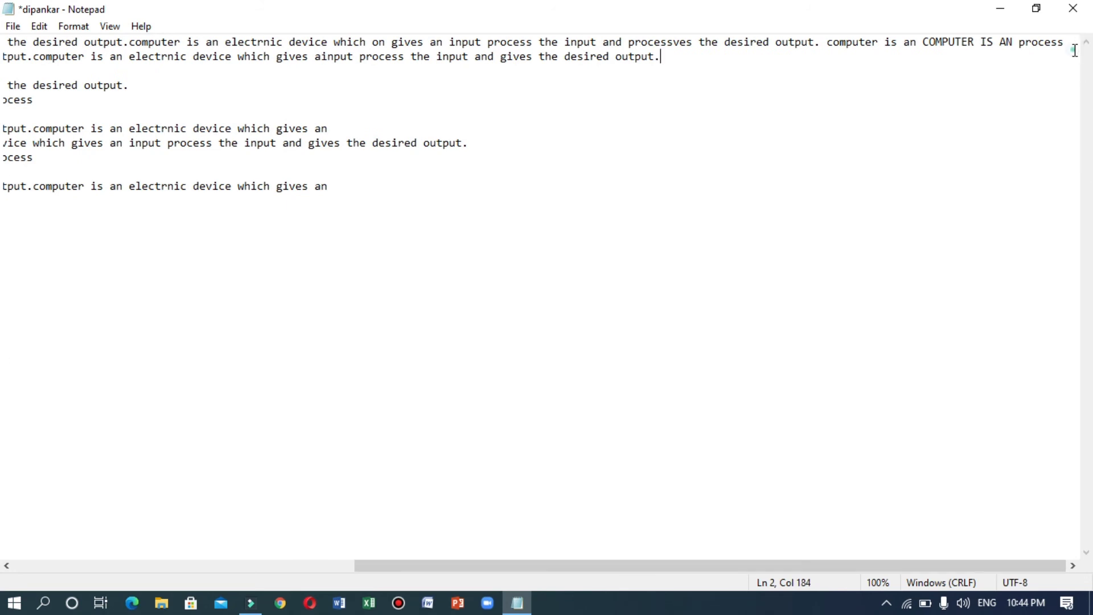
left_click(1070, 45)
key("Delete")
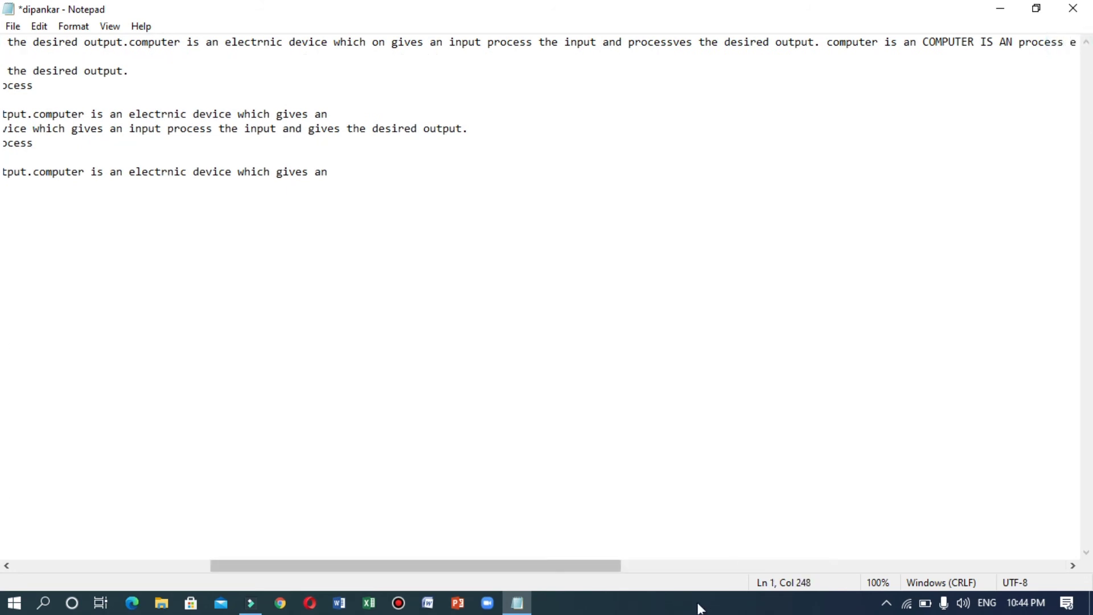
Step: Remove the blank line and join the second paragraph's first three lines onto the end of line 1
left_click_drag(611, 566, 1070, 557)
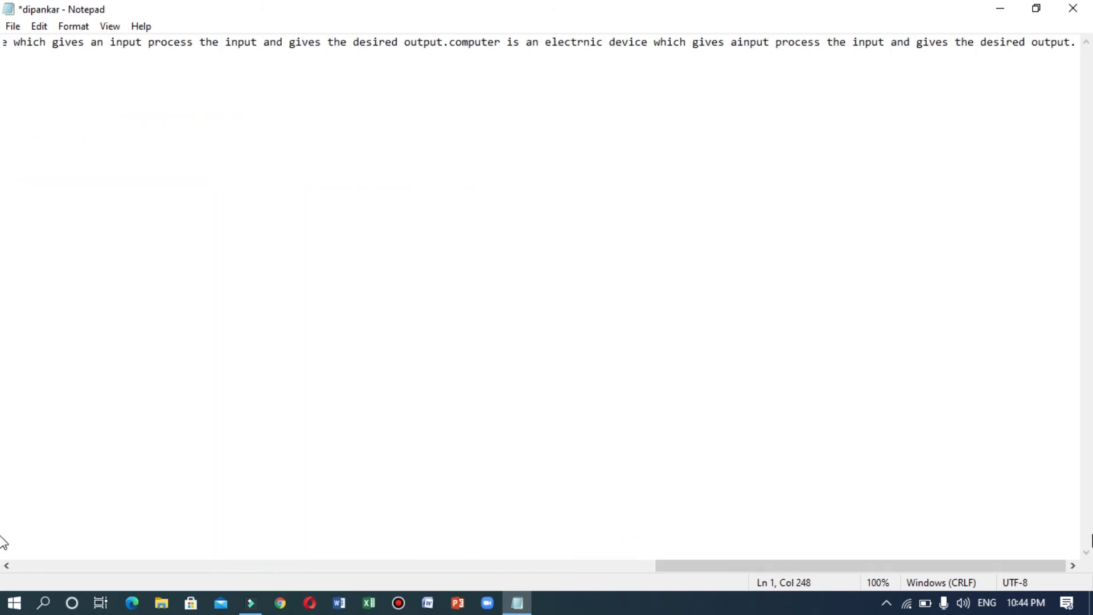
left_click(1077, 38)
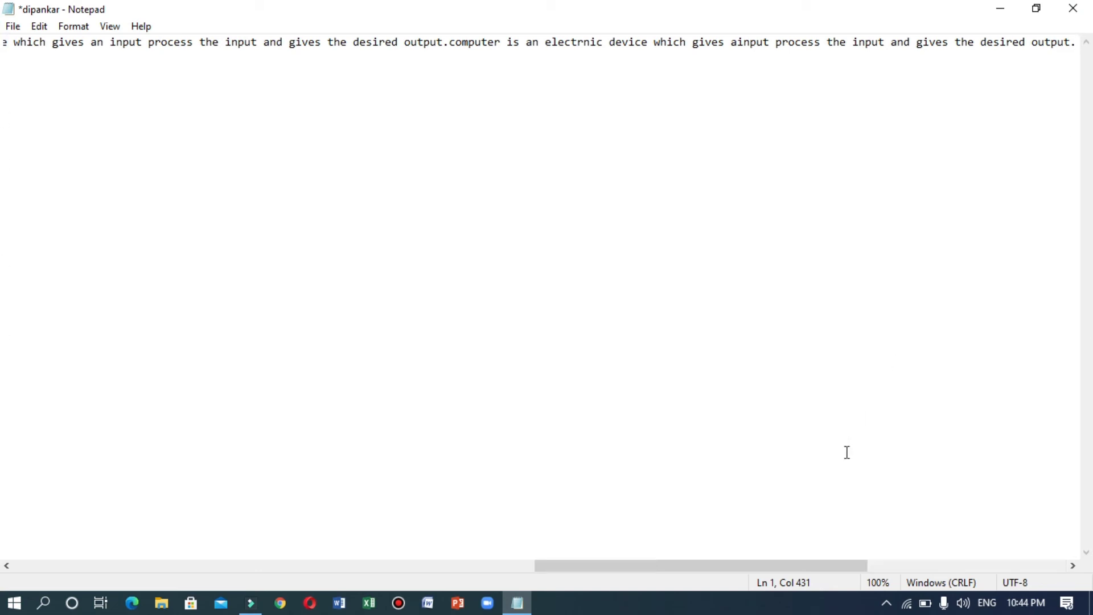
left_click(724, 564)
left_click_drag(724, 564, 922, 564)
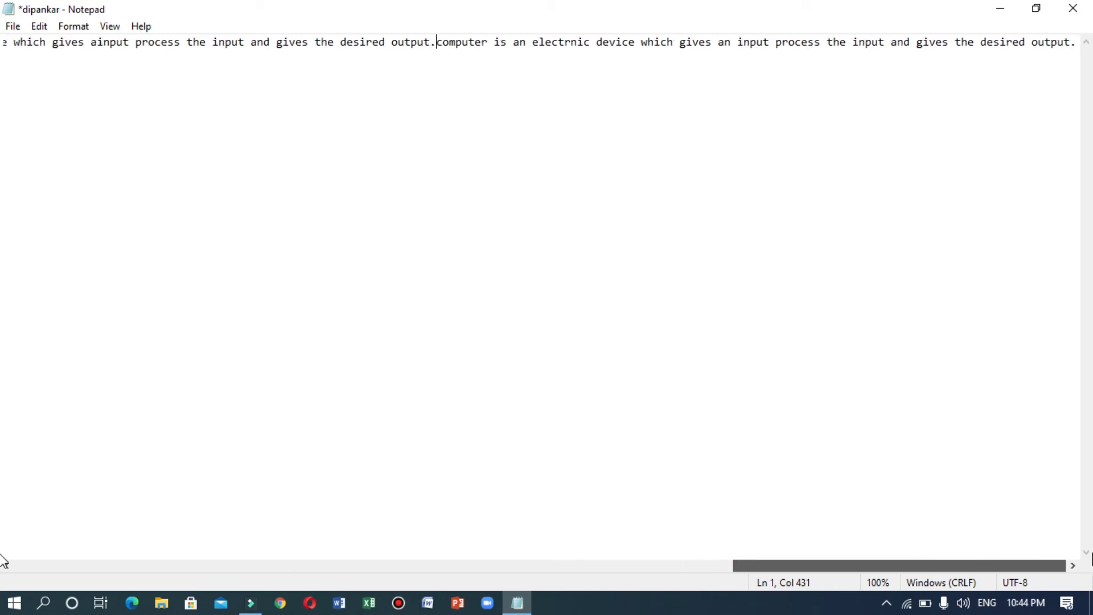
left_click(1077, 45)
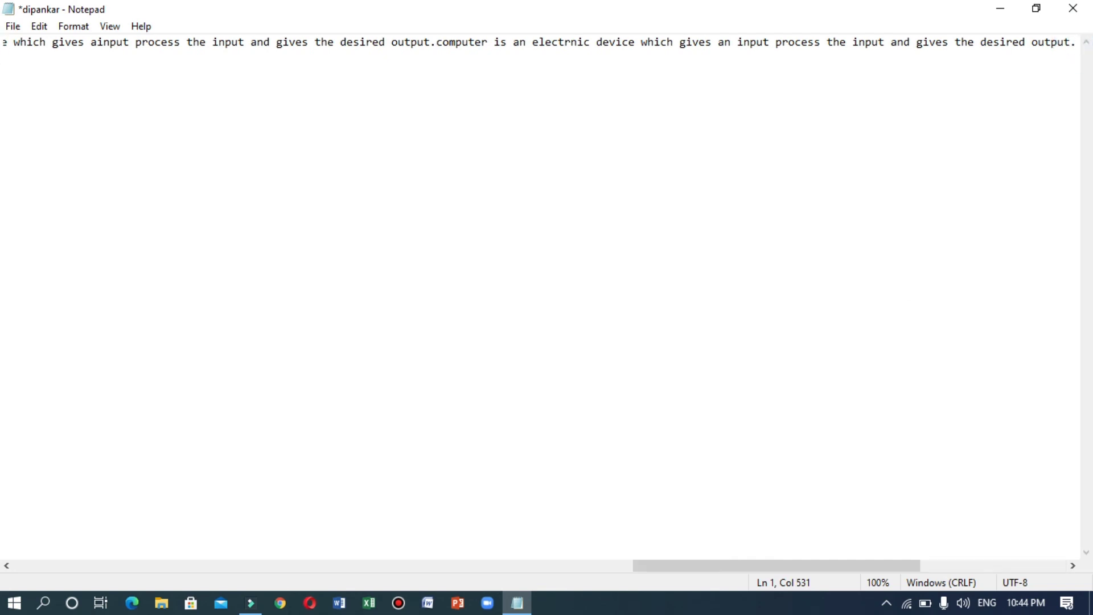
left_click_drag(695, 568, 989, 564)
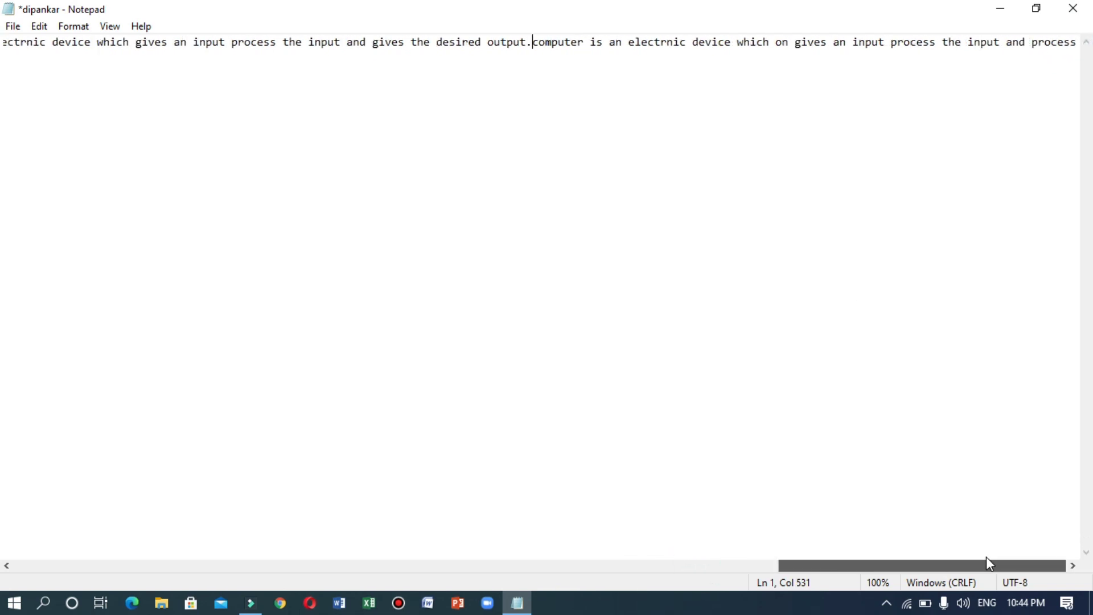
left_click(1076, 44)
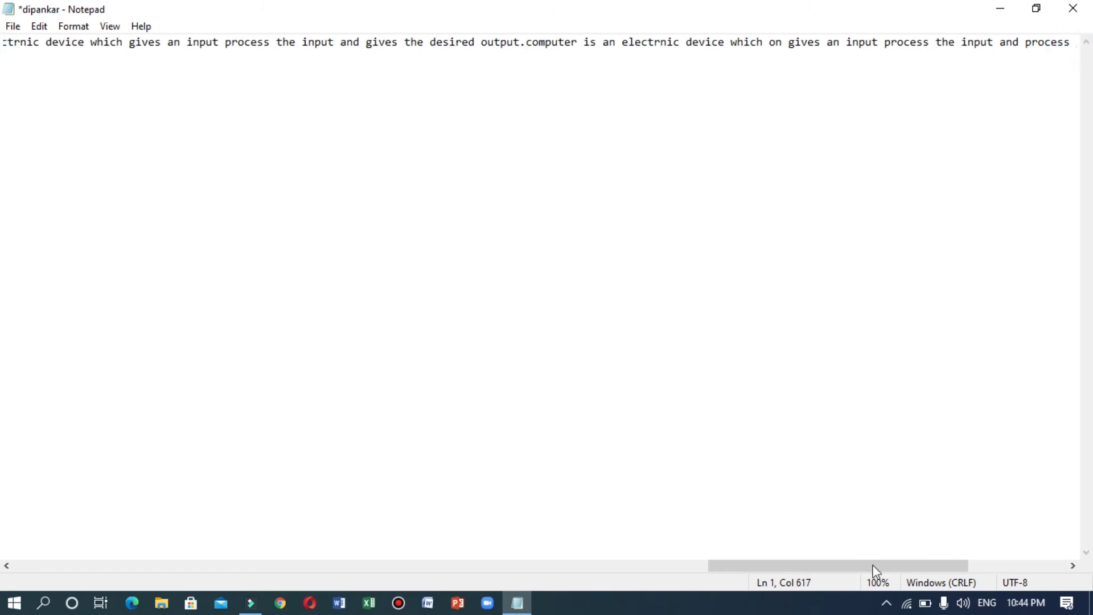
Step: Delete all the text below the long first line, including the time and date stamp
left_click_drag(852, 566, 85, 497)
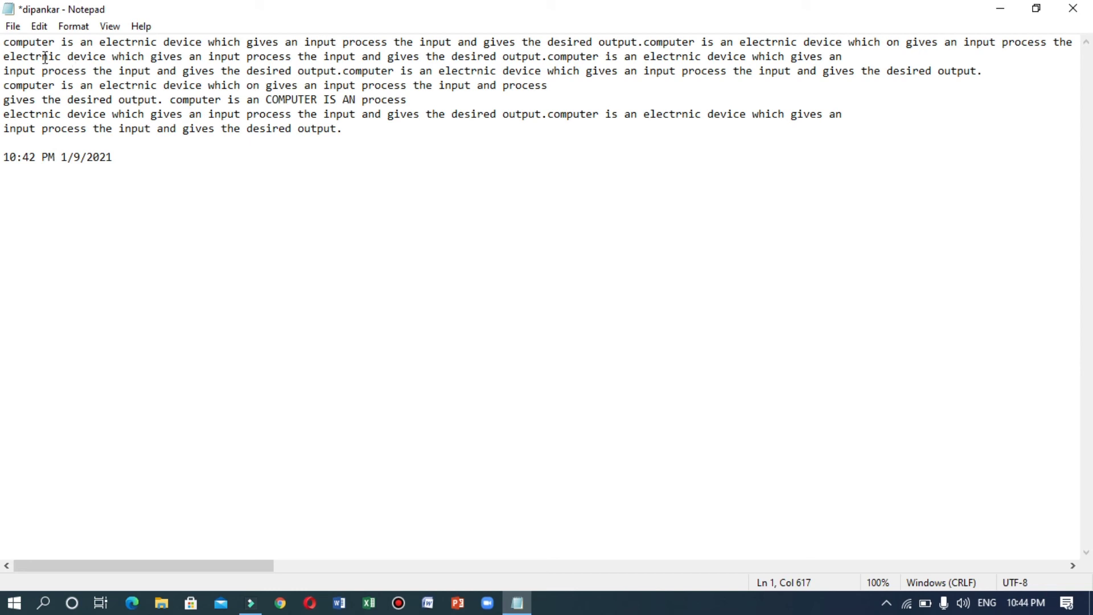
left_click_drag(5, 57, 292, 357)
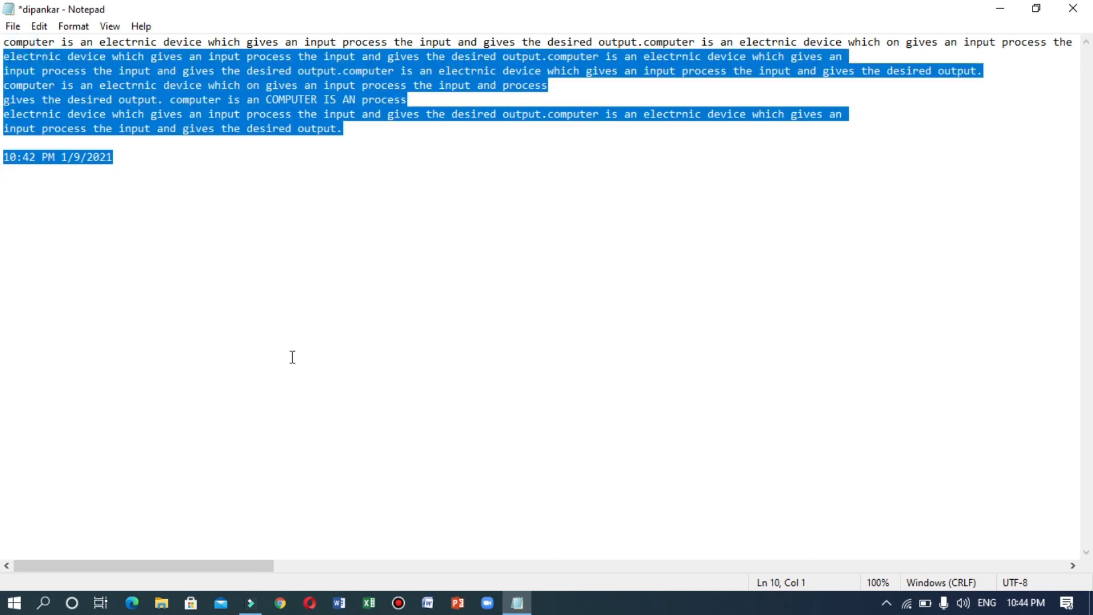
key("Delete")
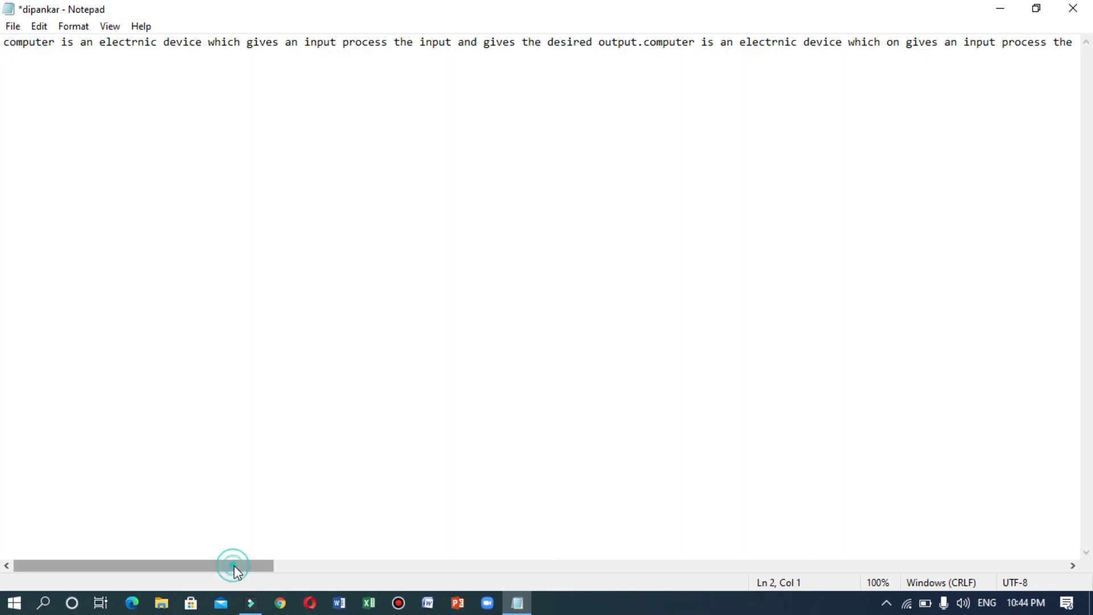
Step: View the long line through to its end and turn Word Wrap back on
left_click_drag(234, 565, 1070, 563)
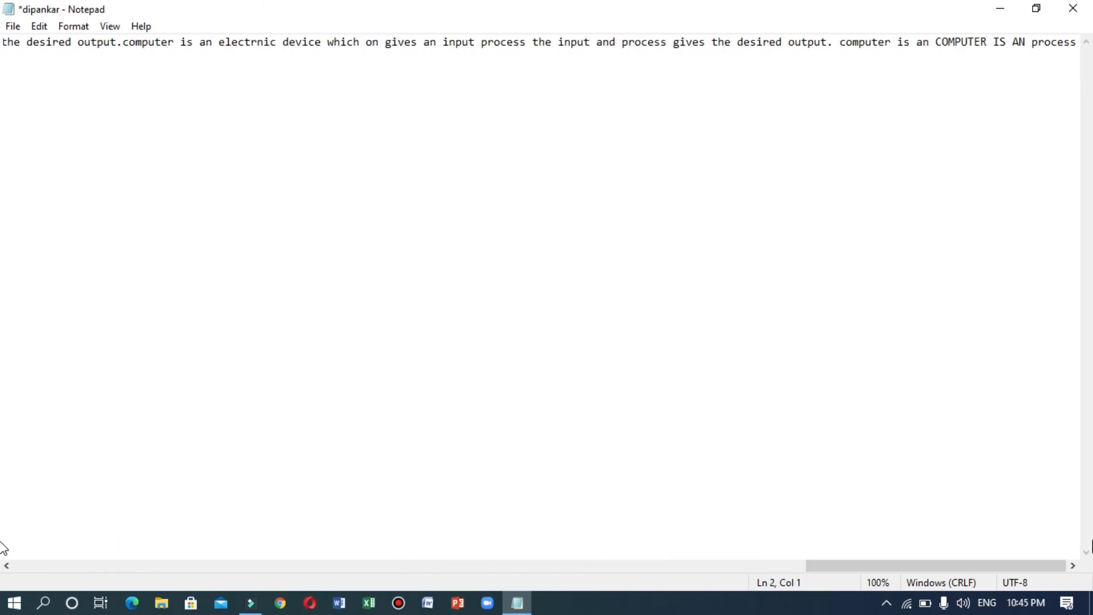
left_click_drag(942, 564, 117, 532)
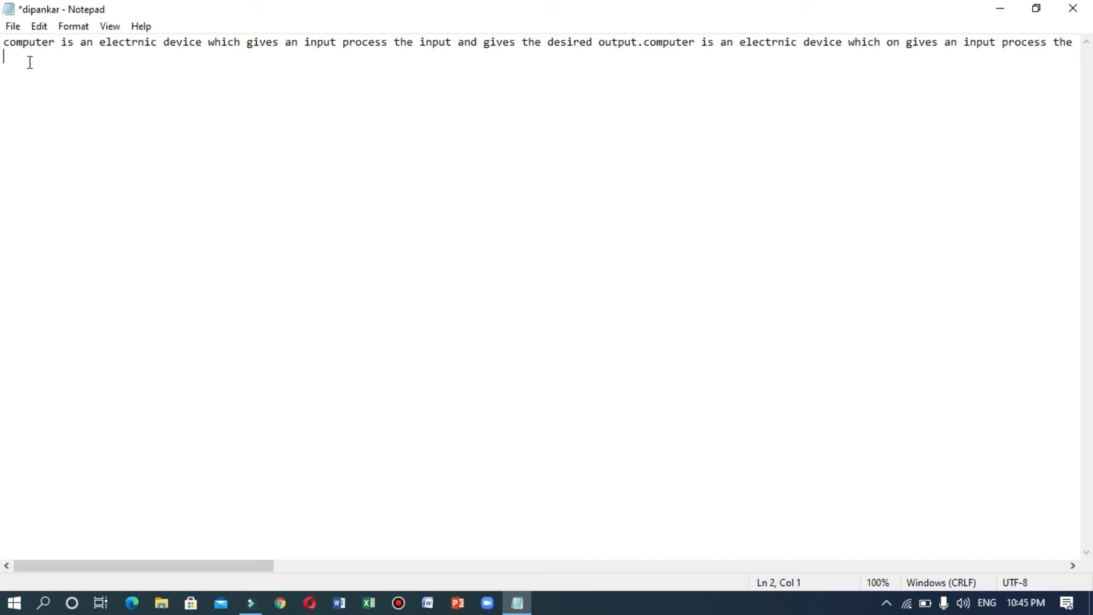
left_click(77, 29)
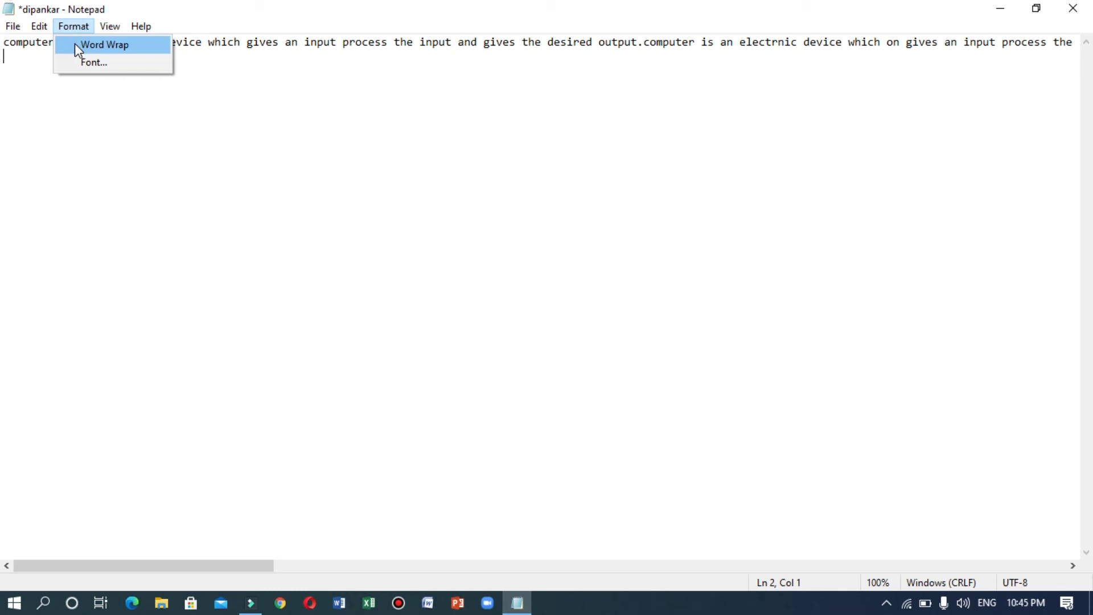
left_click(75, 43)
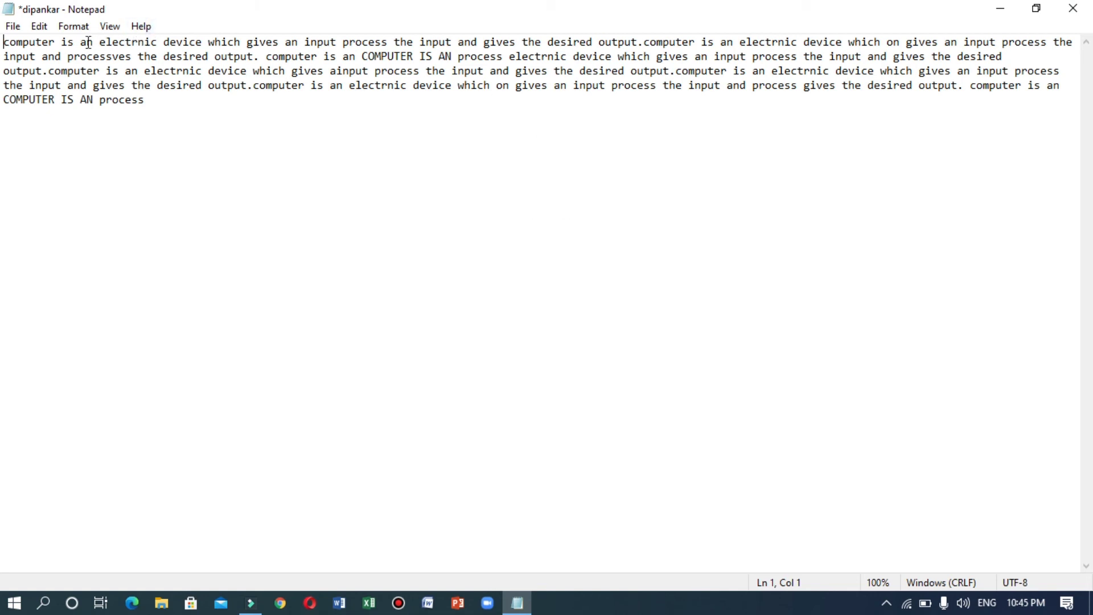
Step: Set the document font to Cooper with the Black Oblique style at size 16
left_click(75, 25)
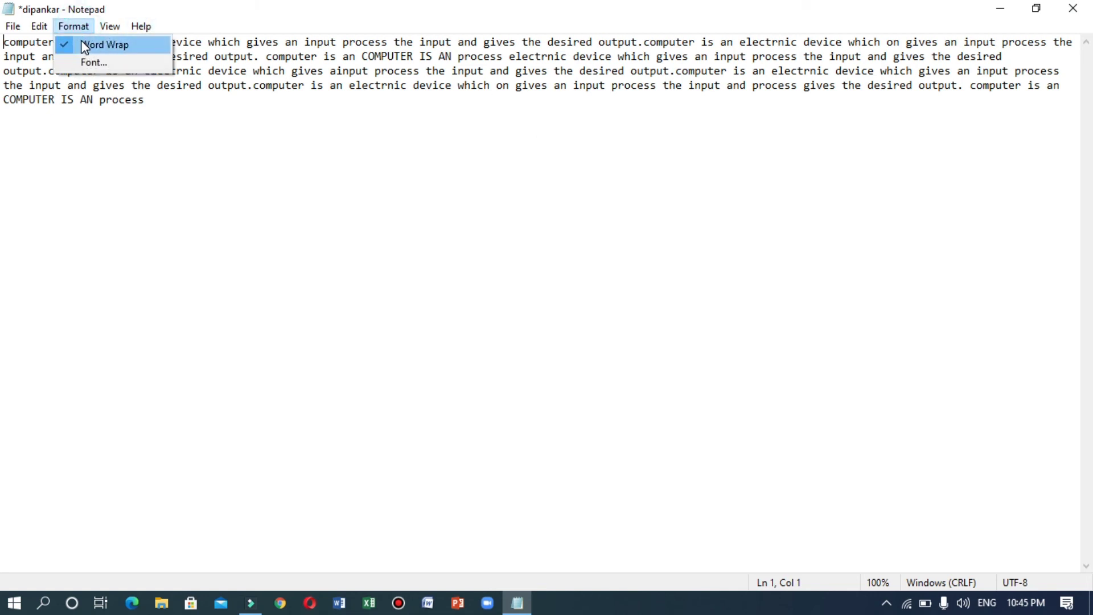
left_click(96, 65)
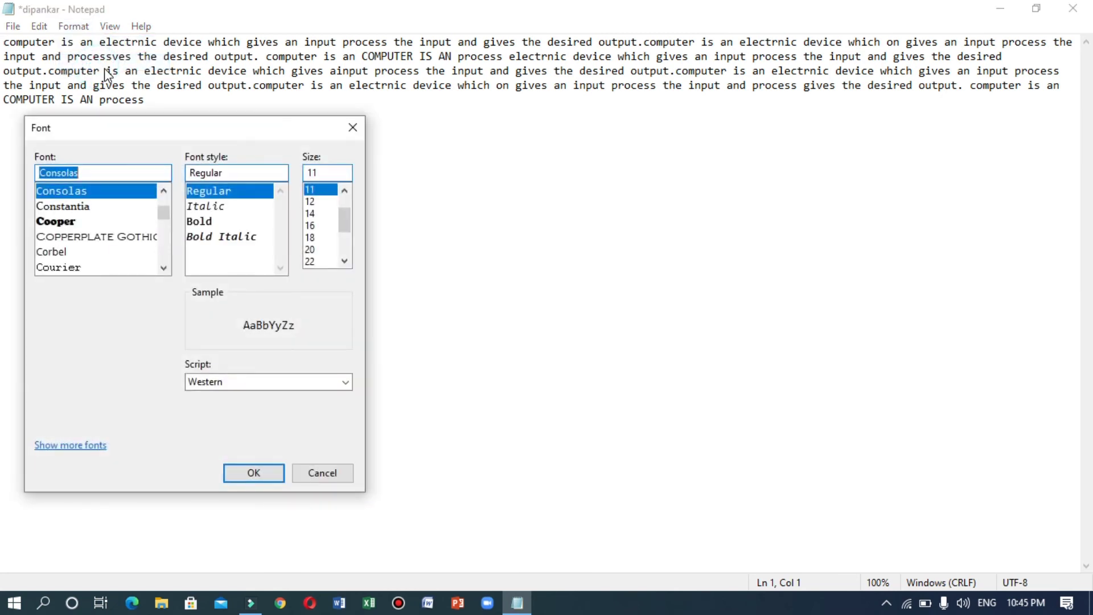
left_click_drag(108, 130, 382, 139)
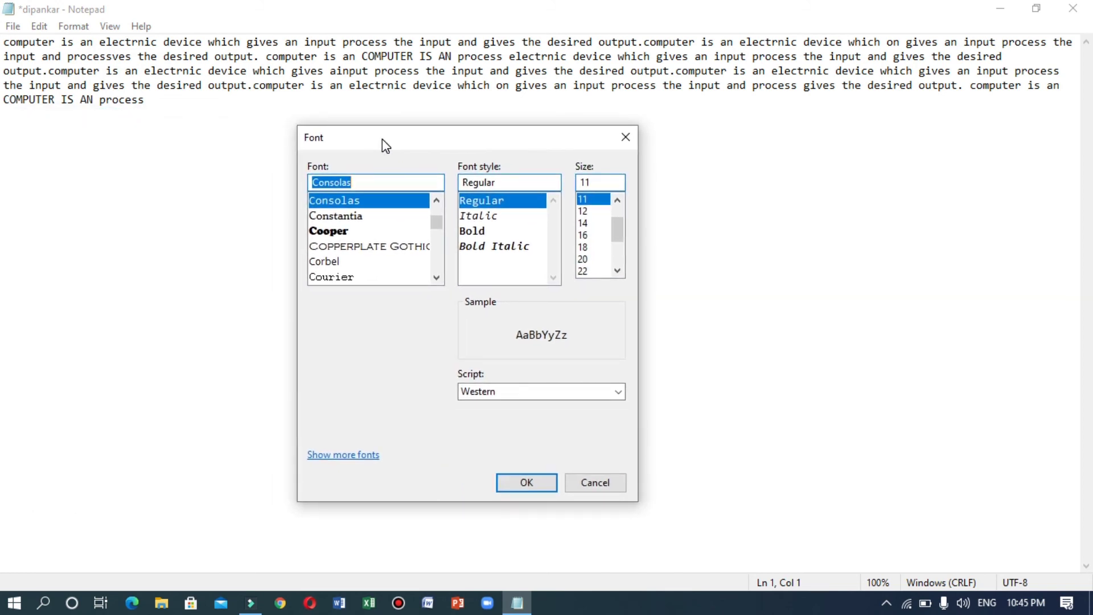
left_click(339, 231)
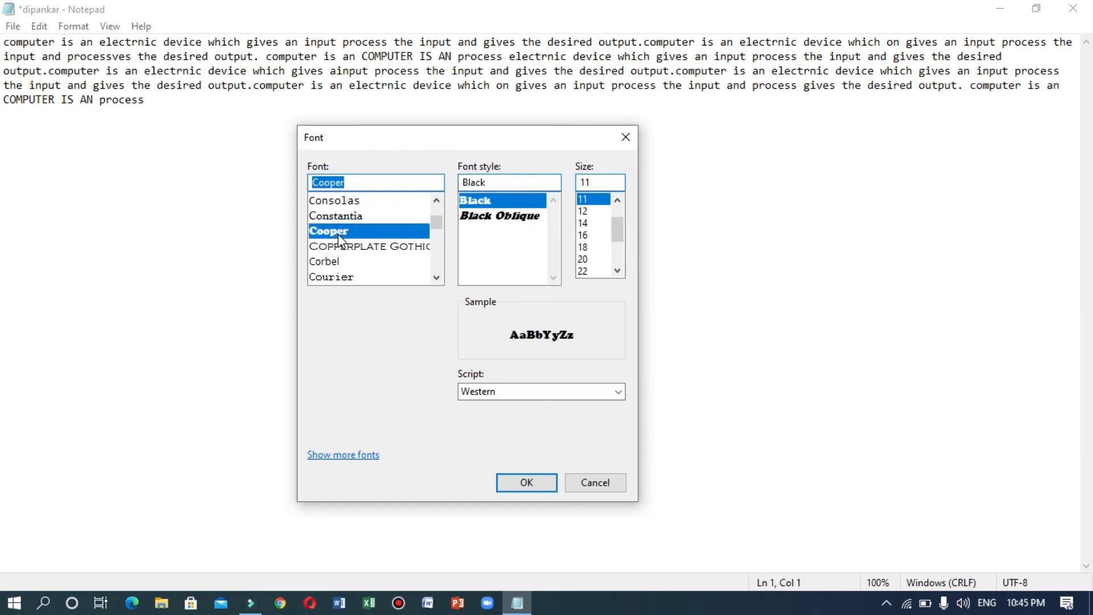
left_click(349, 244)
left_click(343, 231)
left_click(487, 219)
left_click(586, 235)
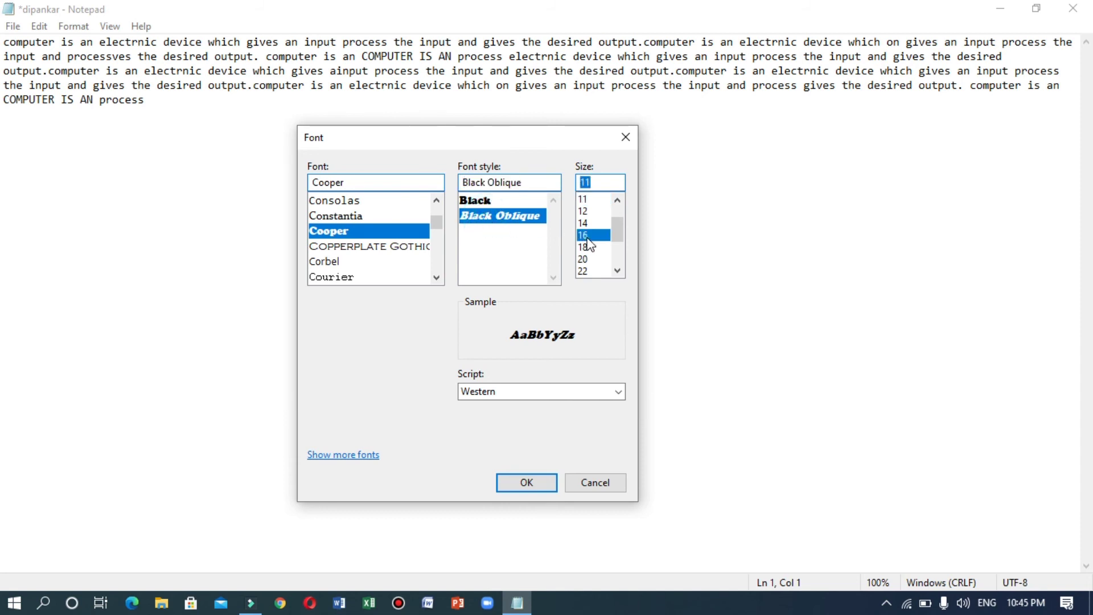
left_click(545, 483)
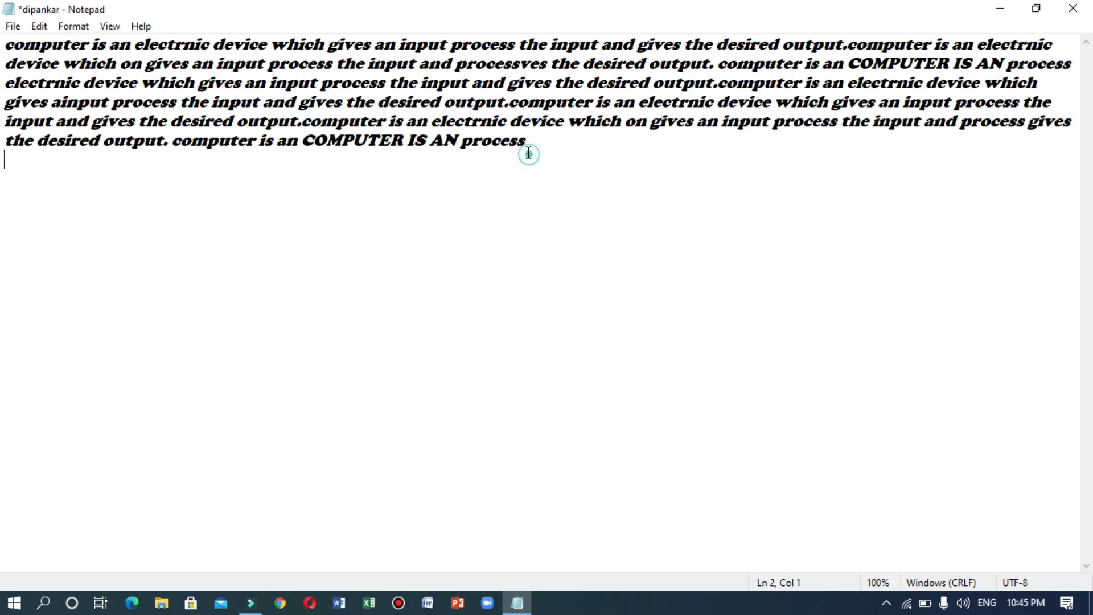
Step: Choose Copperplate Gothic with the Bold style and size 20 as the document font
left_click_drag(528, 151, 251, 12)
left_click(273, 102)
left_click(82, 29)
left_click(87, 57)
left_click_drag(230, 137, 478, 189)
left_click(330, 261)
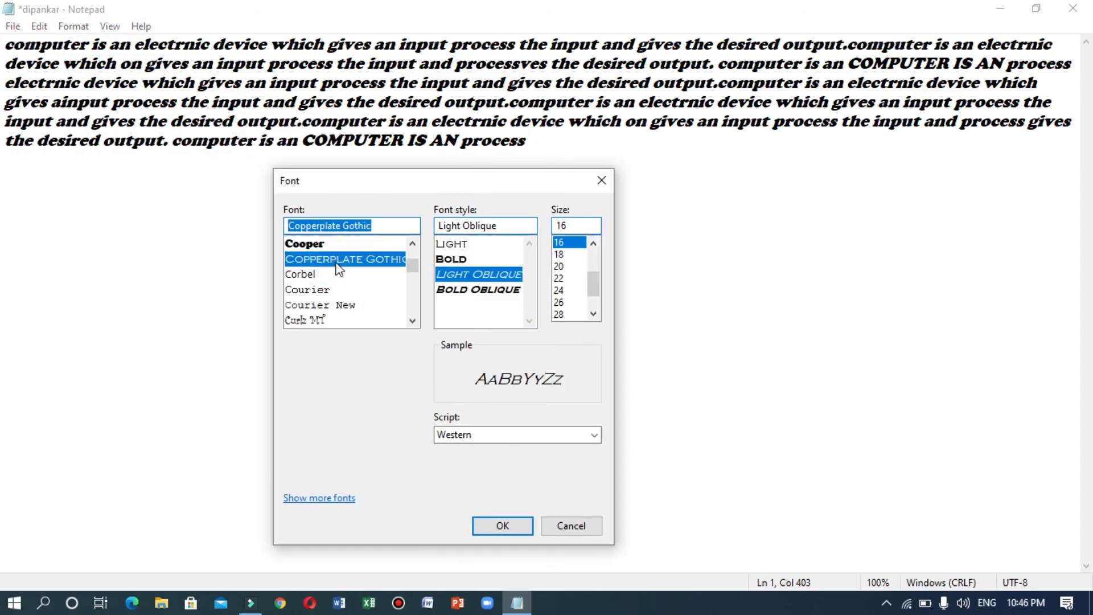
left_click(458, 257)
left_click(592, 243)
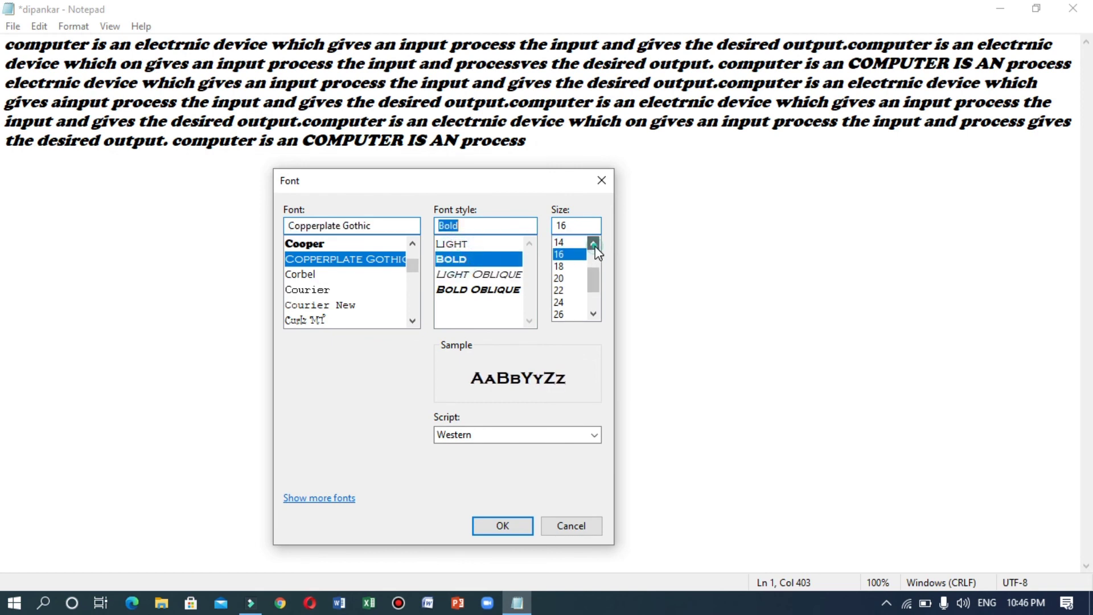
left_click(593, 243)
left_click(560, 290)
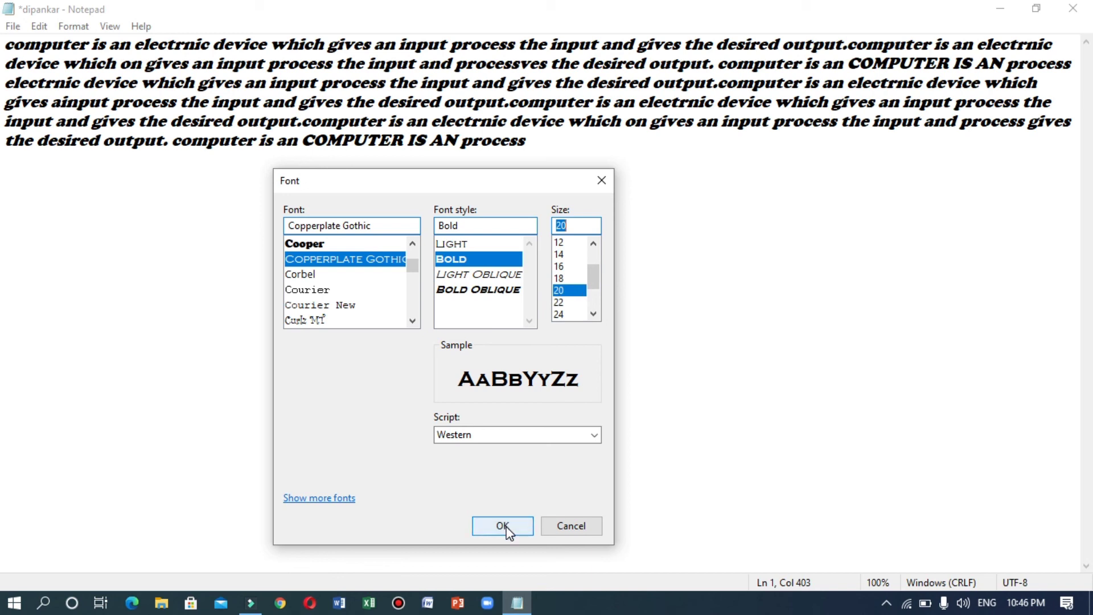
Step: Keep the Western script and apply the chosen font settings to the document
left_click(480, 434)
left_click(481, 434)
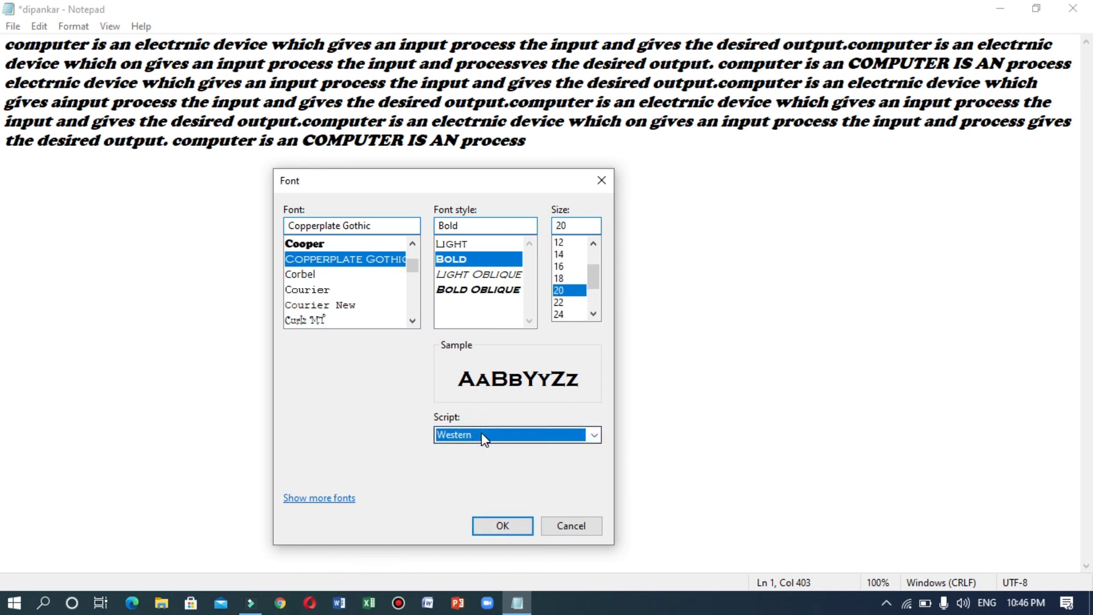
left_click(480, 434)
left_click(480, 433)
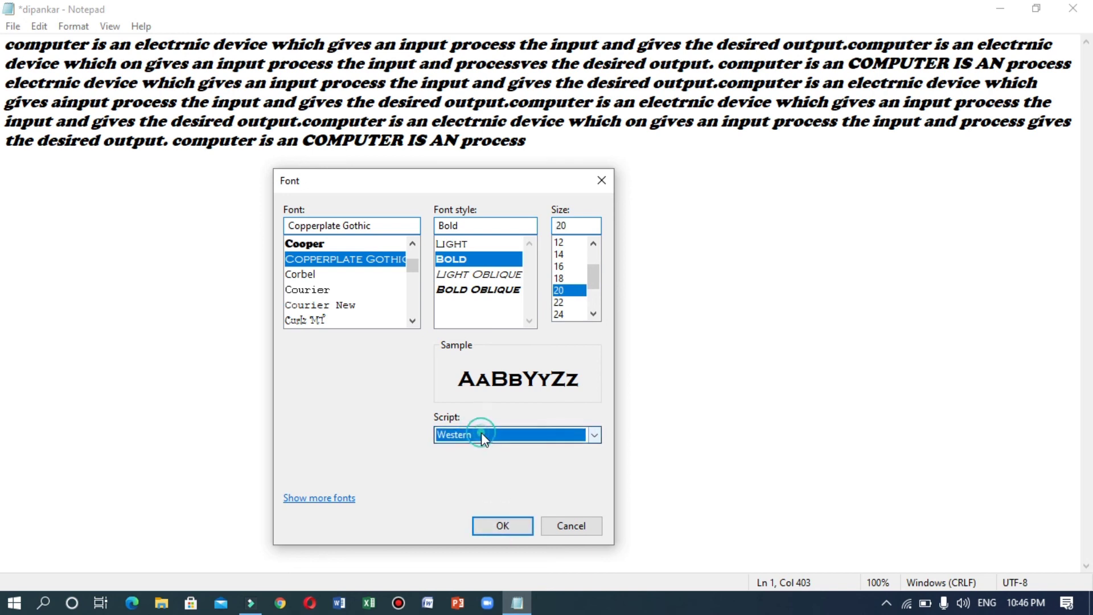
left_click(498, 524)
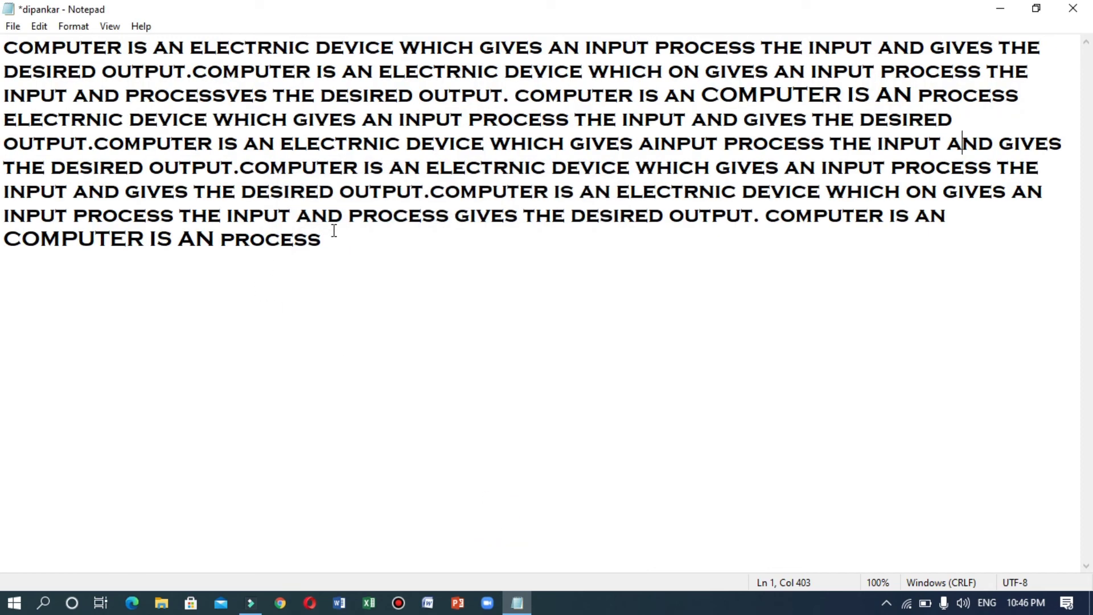
left_click_drag(320, 236, 52, 6)
left_click(236, 231)
left_click(84, 29)
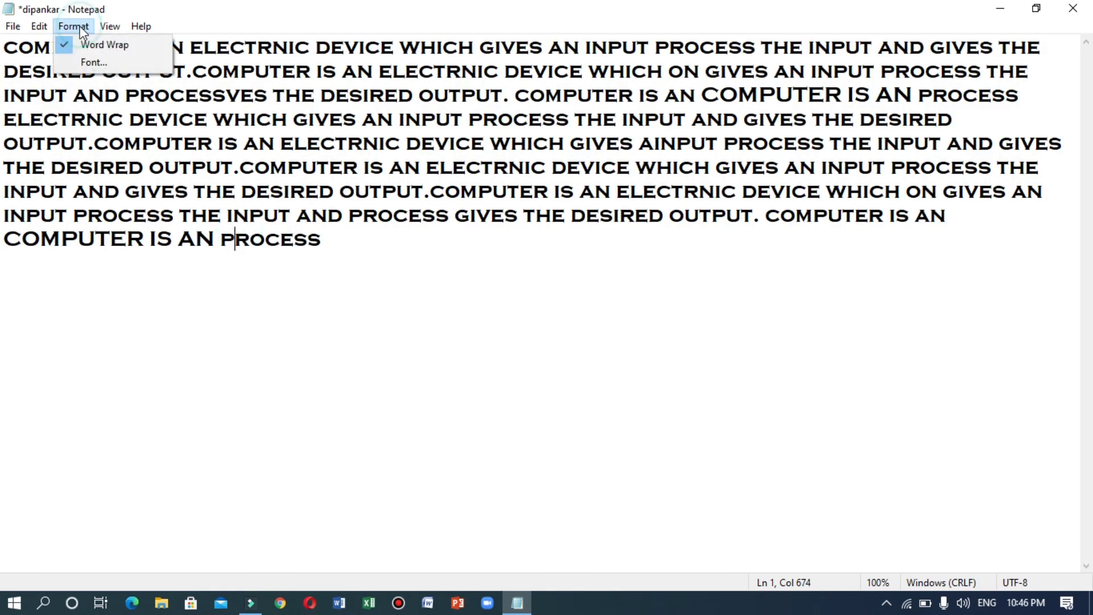
left_click(94, 60)
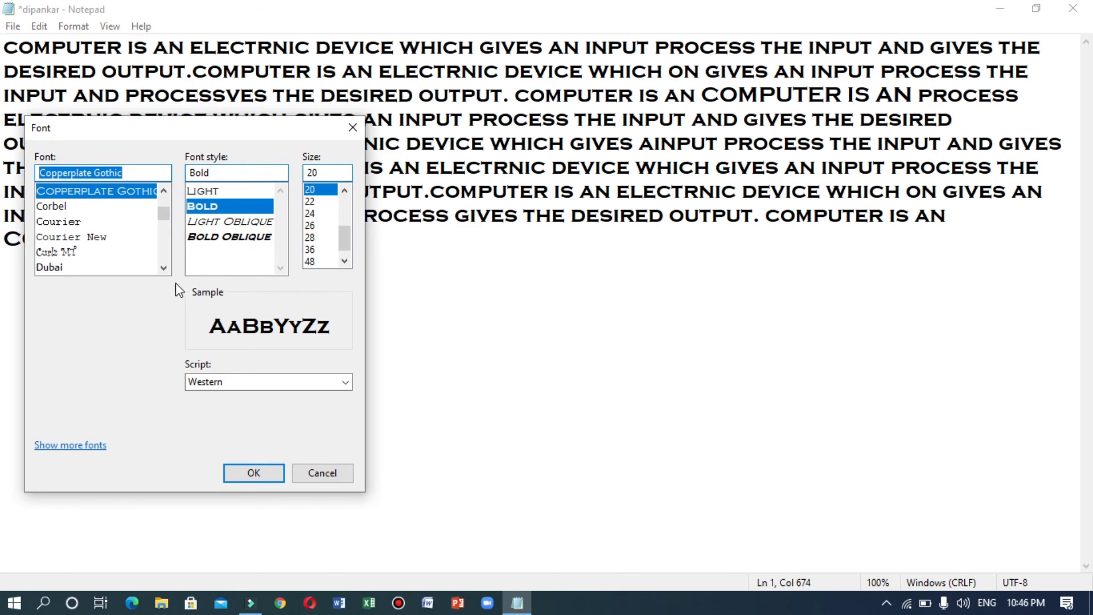
left_click(353, 127)
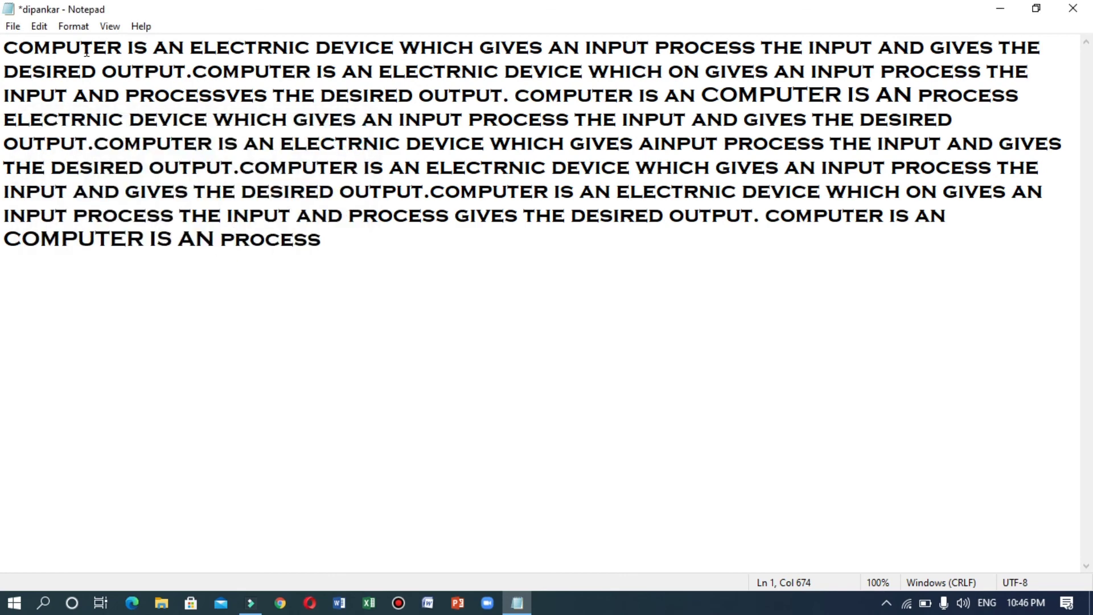
Step: Hide the status bar and show it again
left_click(110, 28)
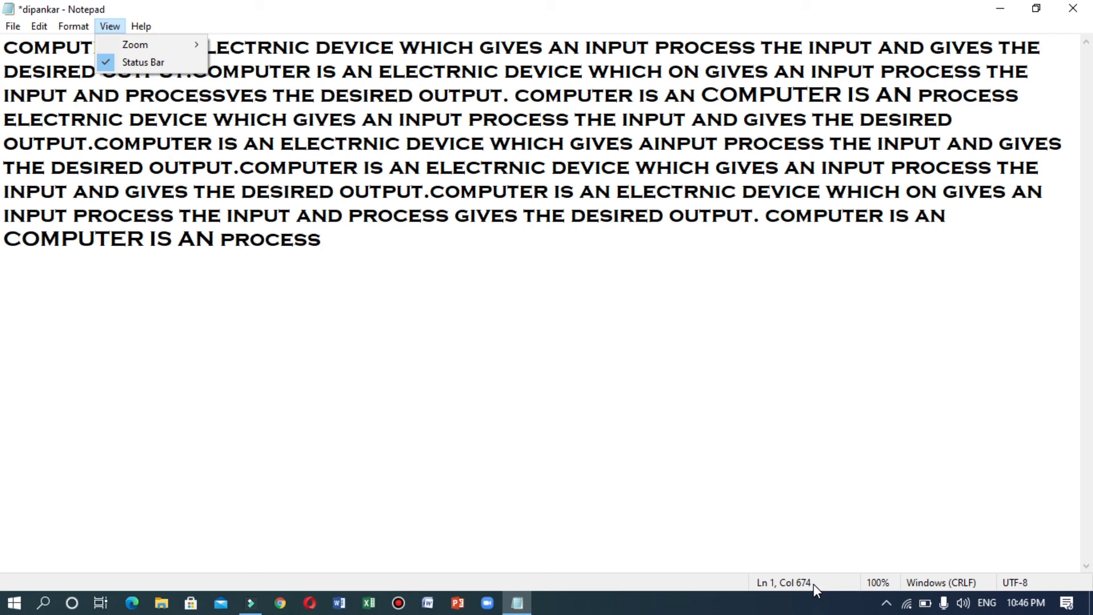
left_click(113, 62)
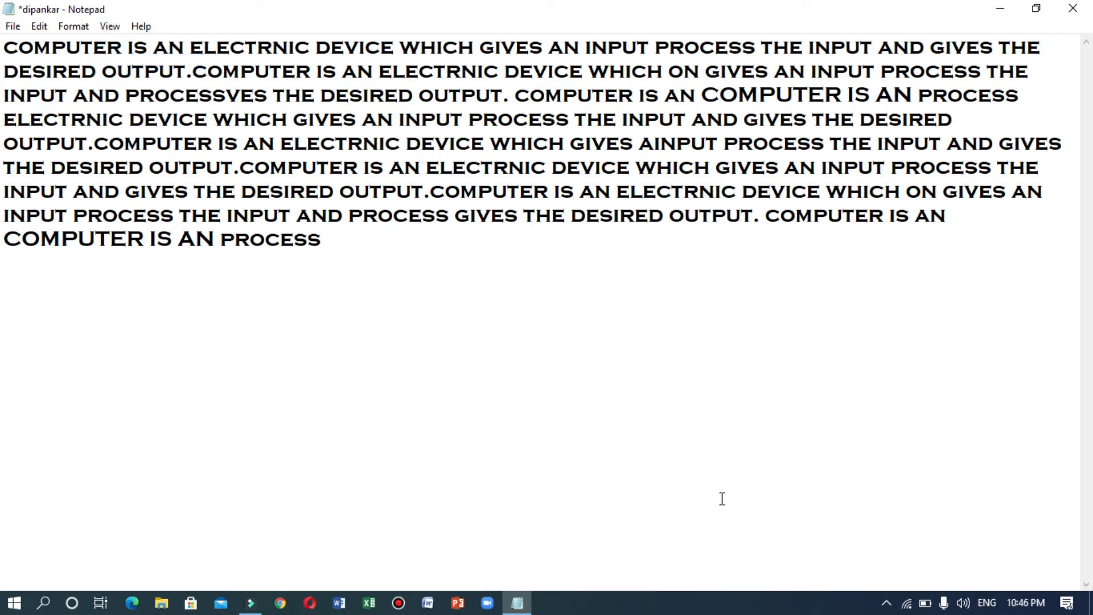
left_click(117, 26)
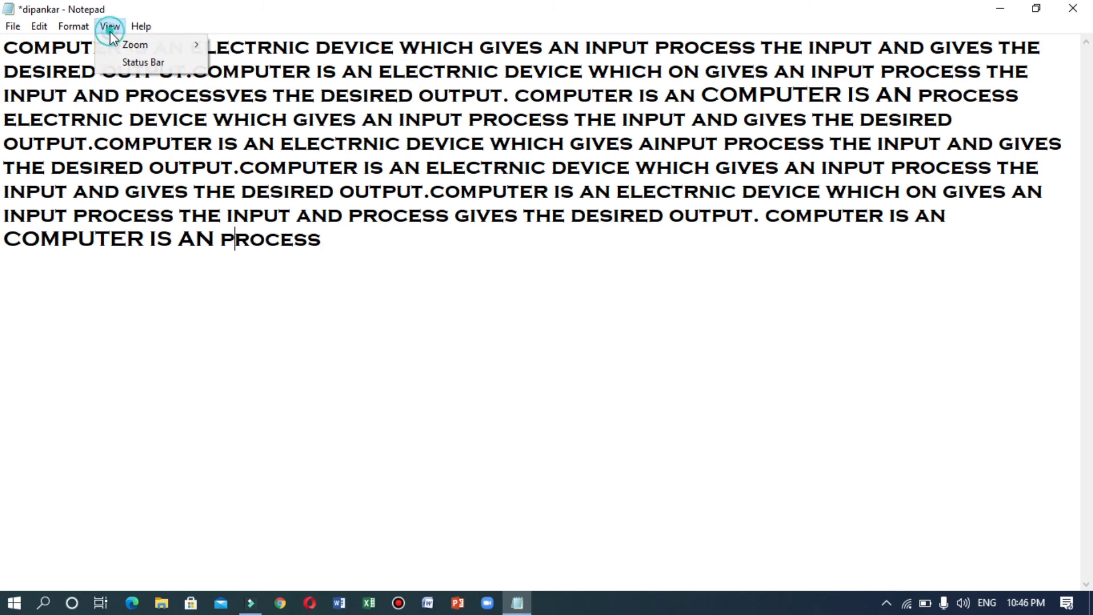
left_click(133, 65)
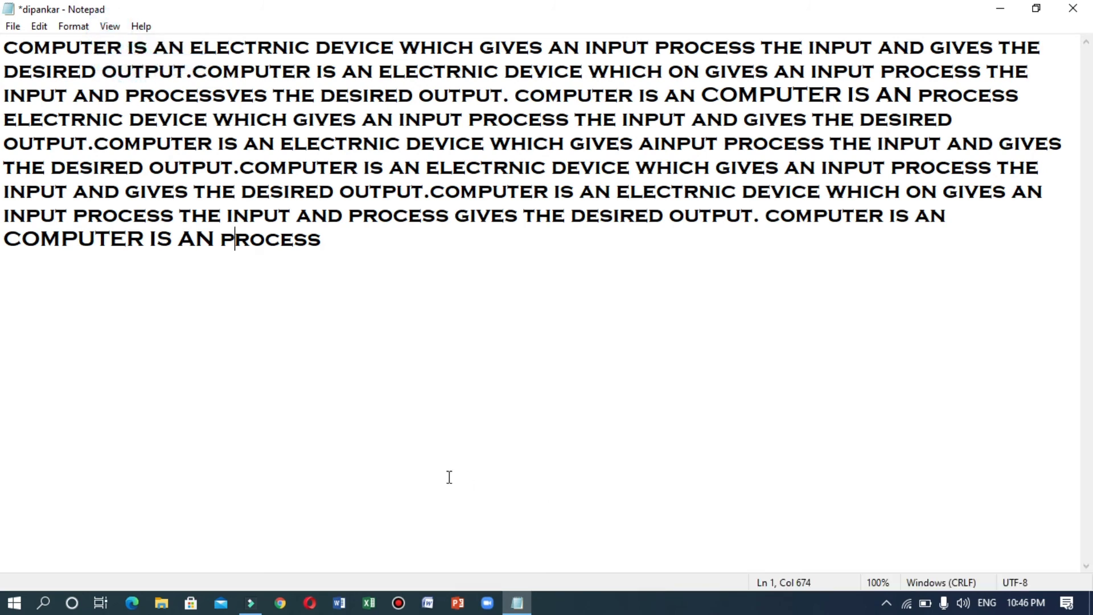
Step: Zoom in on the text three times, up to 130%
left_click(113, 27)
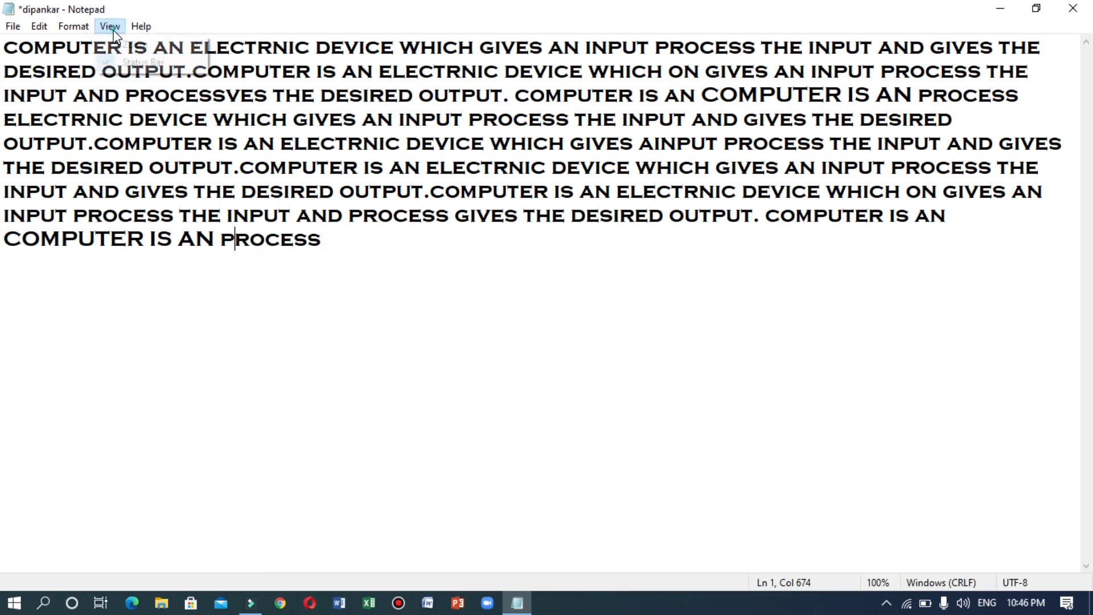
mouse_move(130, 47)
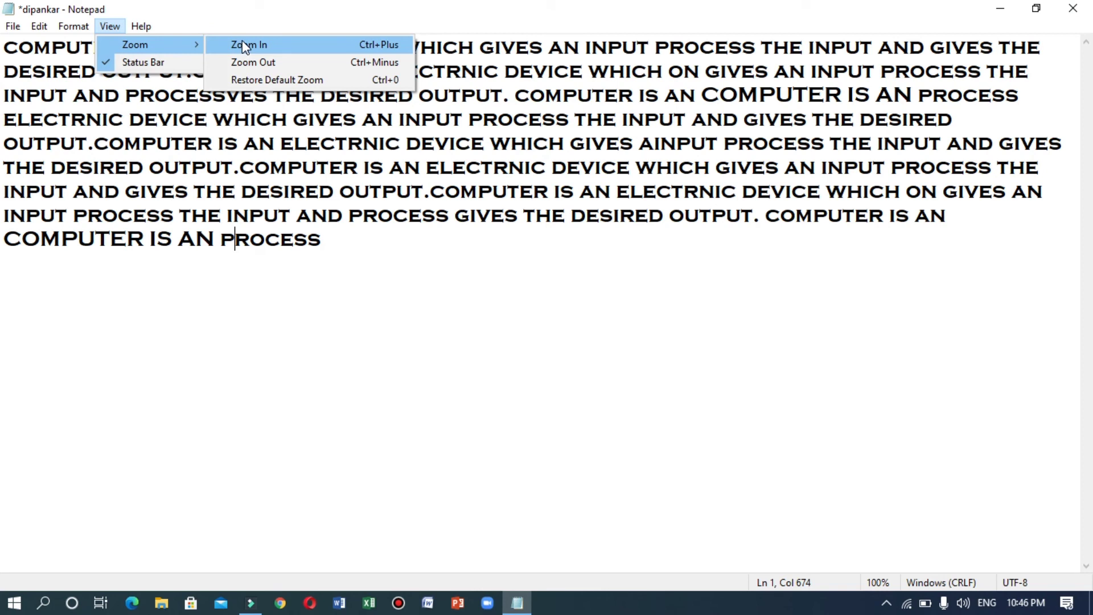
left_click(284, 51)
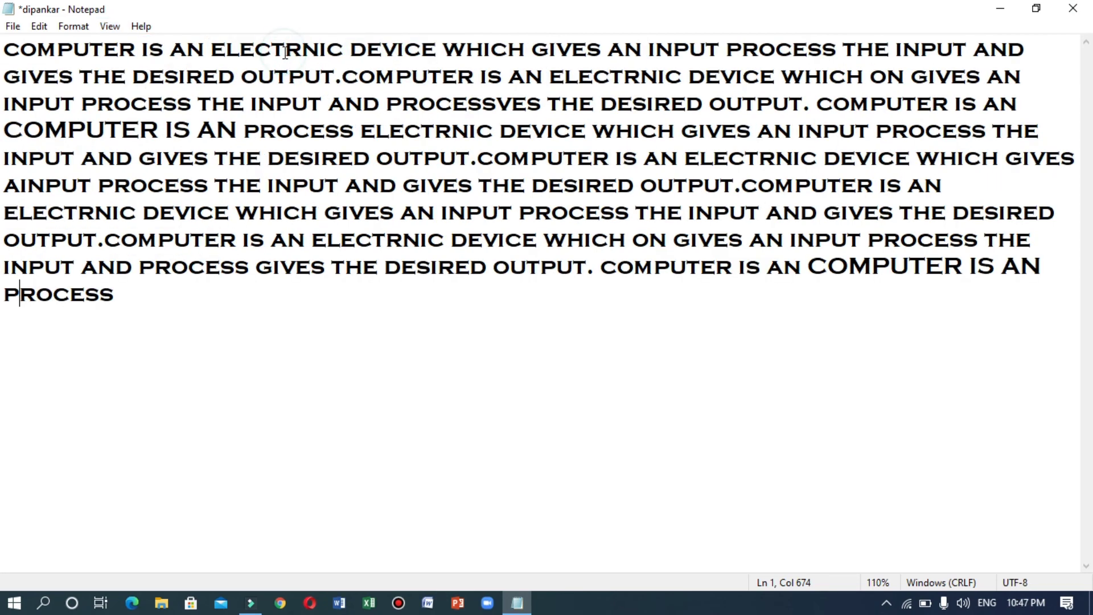
left_click(107, 29)
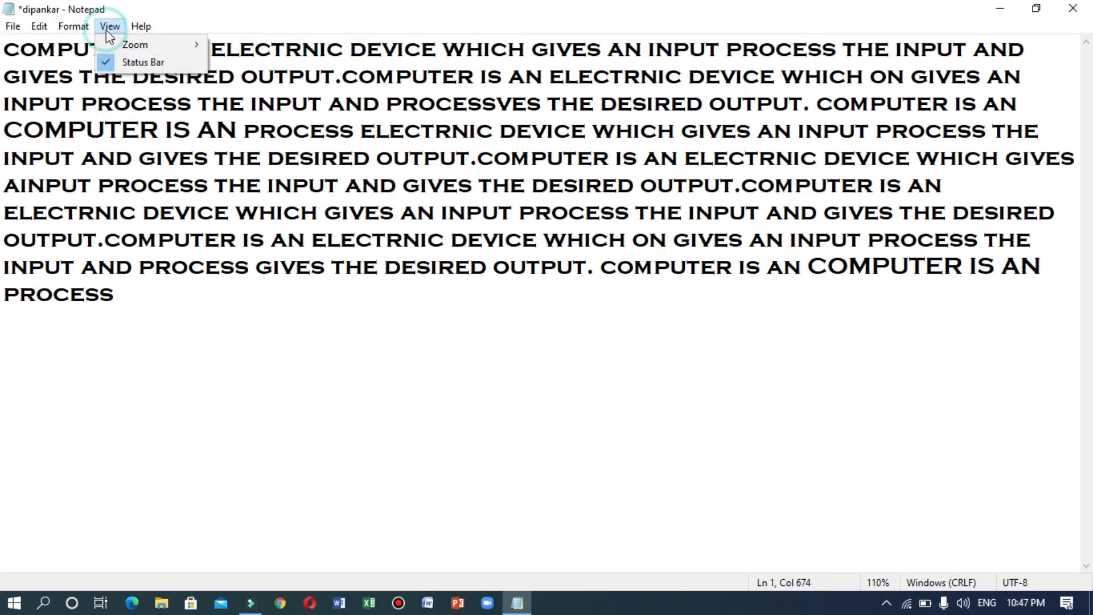
mouse_move(162, 45)
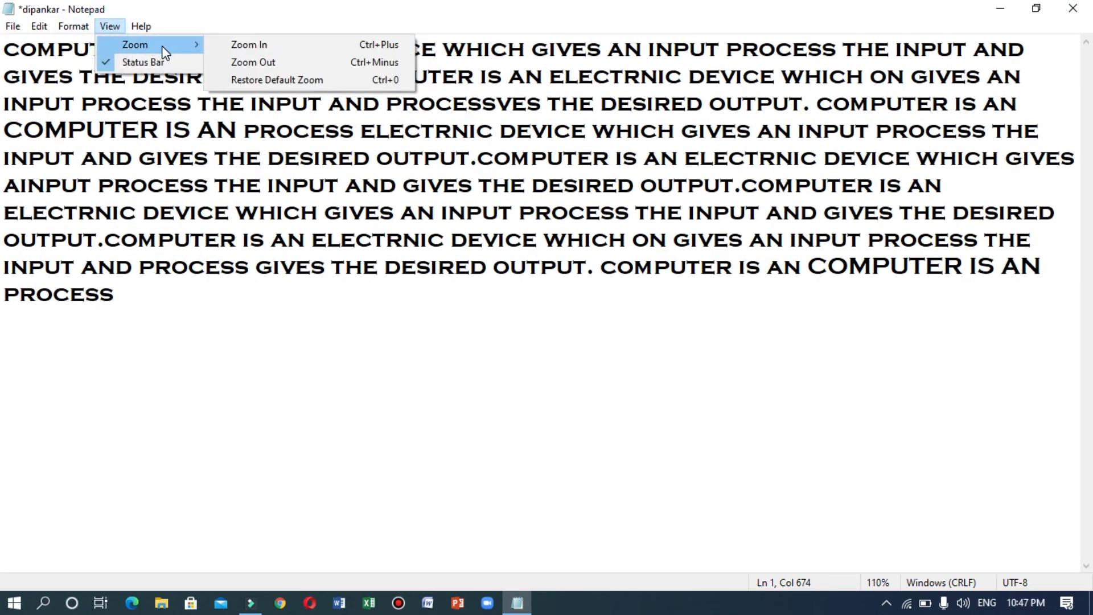
left_click(238, 46)
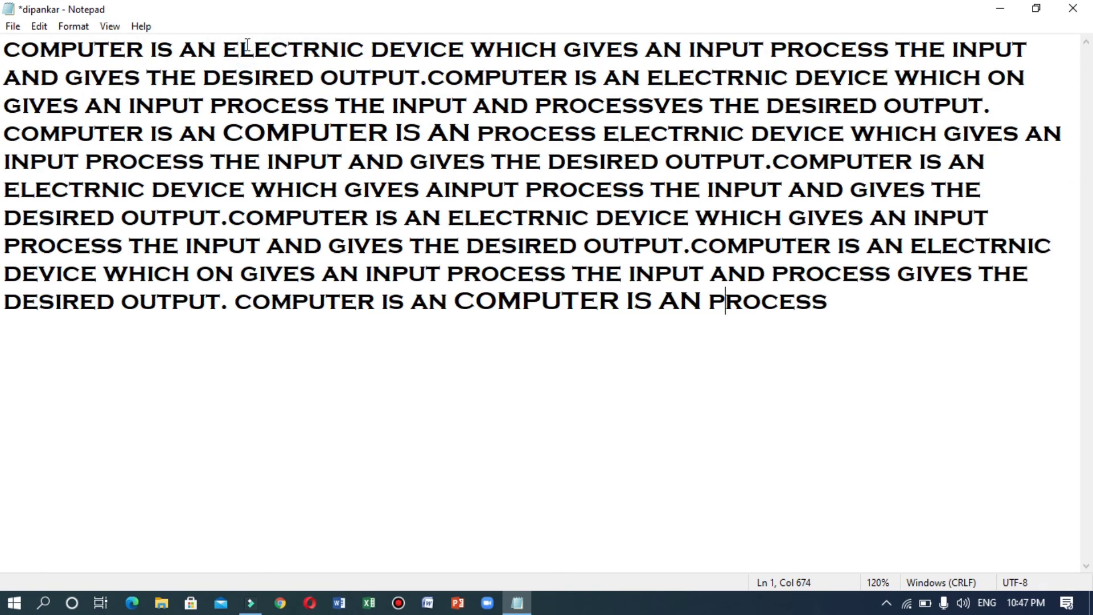
left_click(246, 45)
left_click(73, 26)
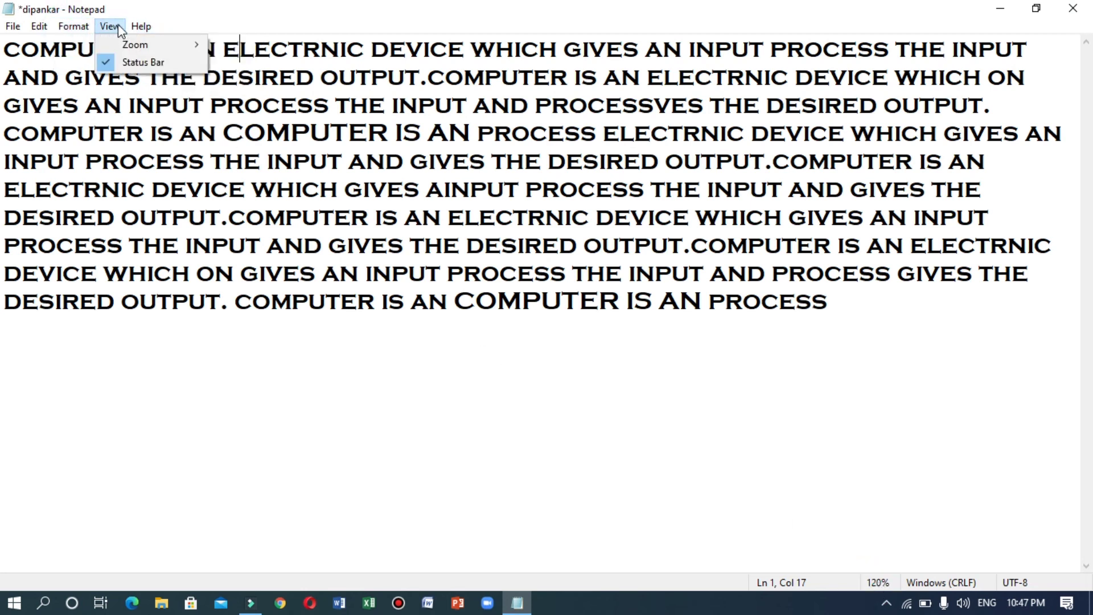
mouse_move(116, 46)
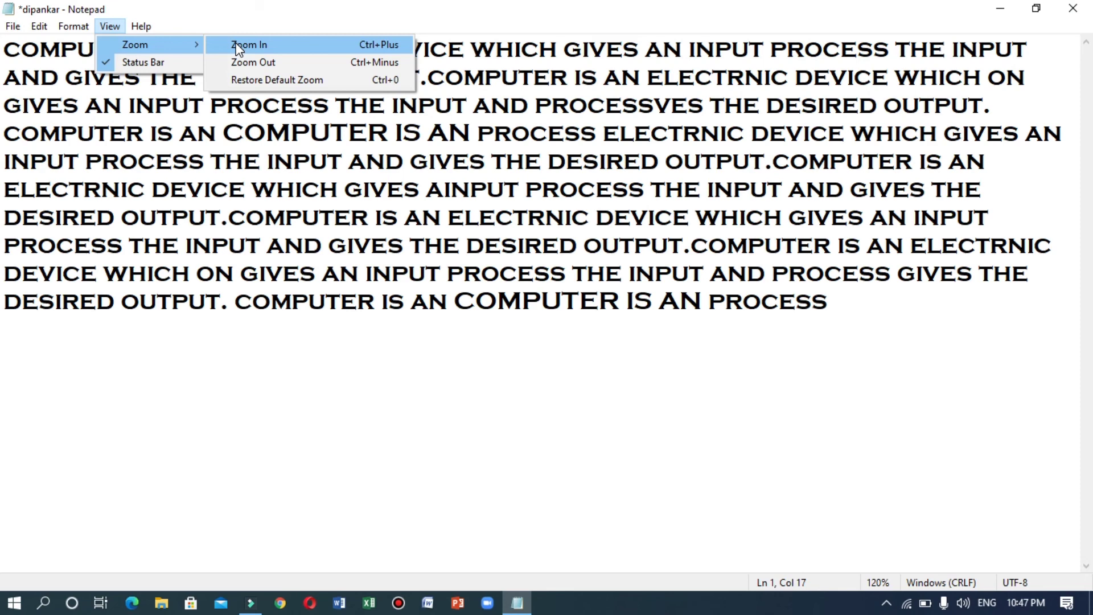
left_click(238, 50)
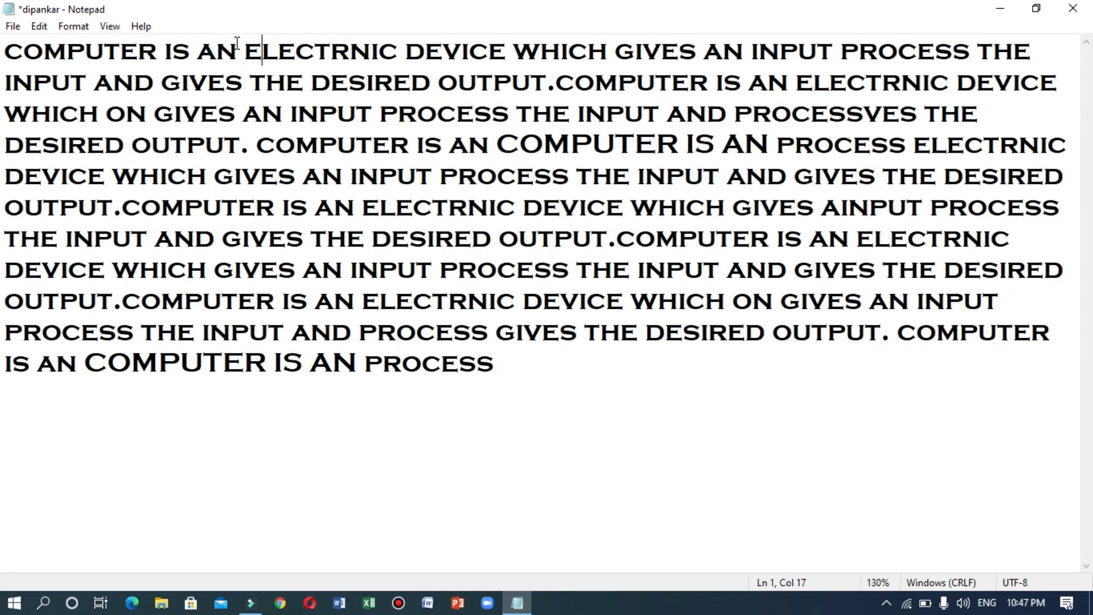
Step: Zoom out of the text by one level and restore the default zoom
left_click(137, 29)
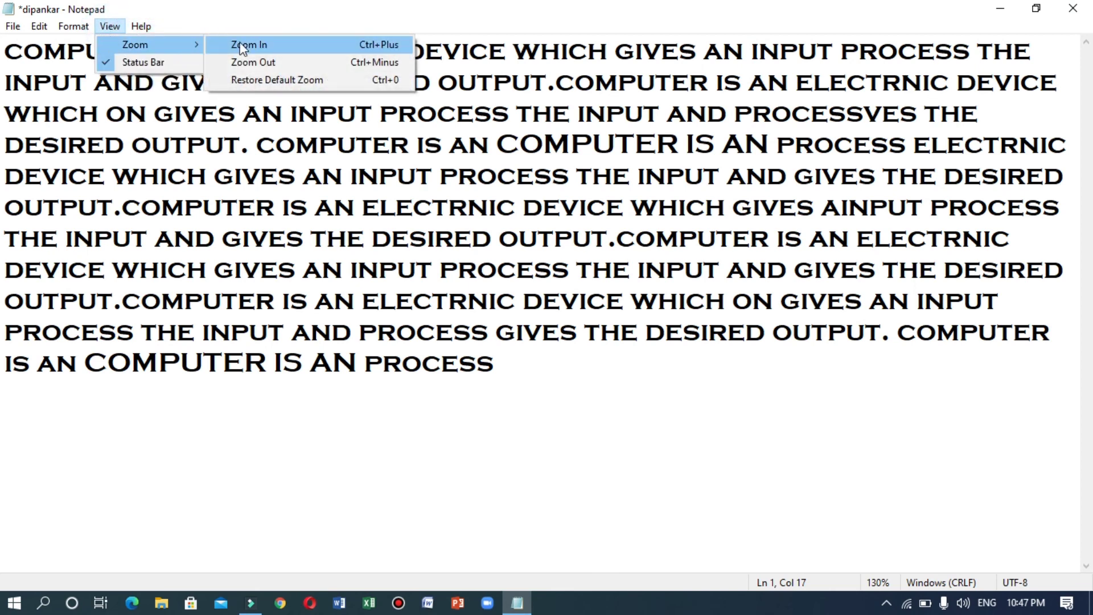
left_click(254, 61)
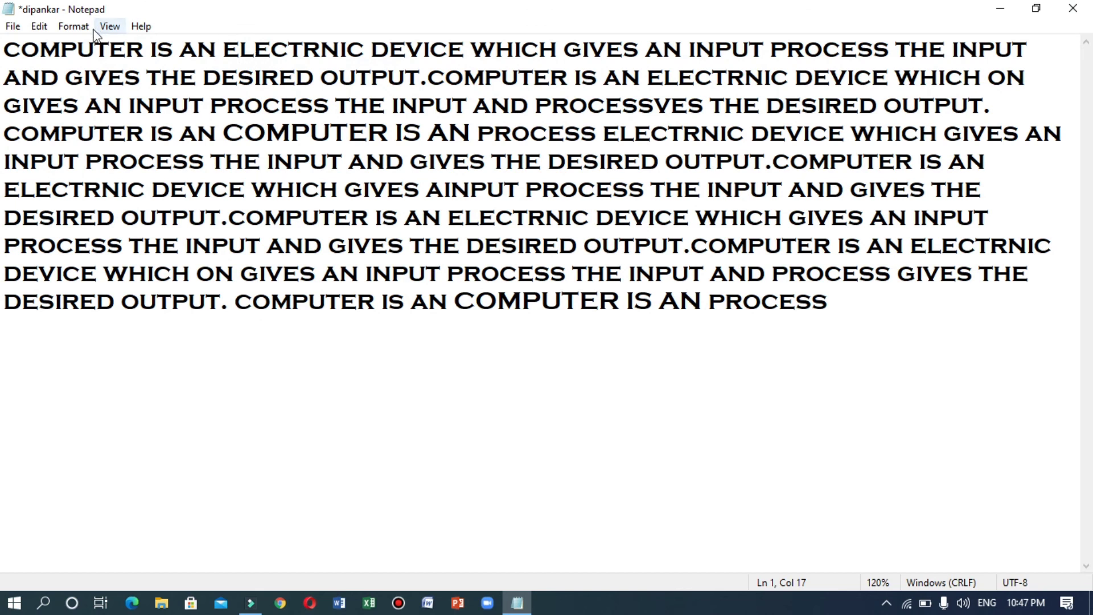
left_click(113, 28)
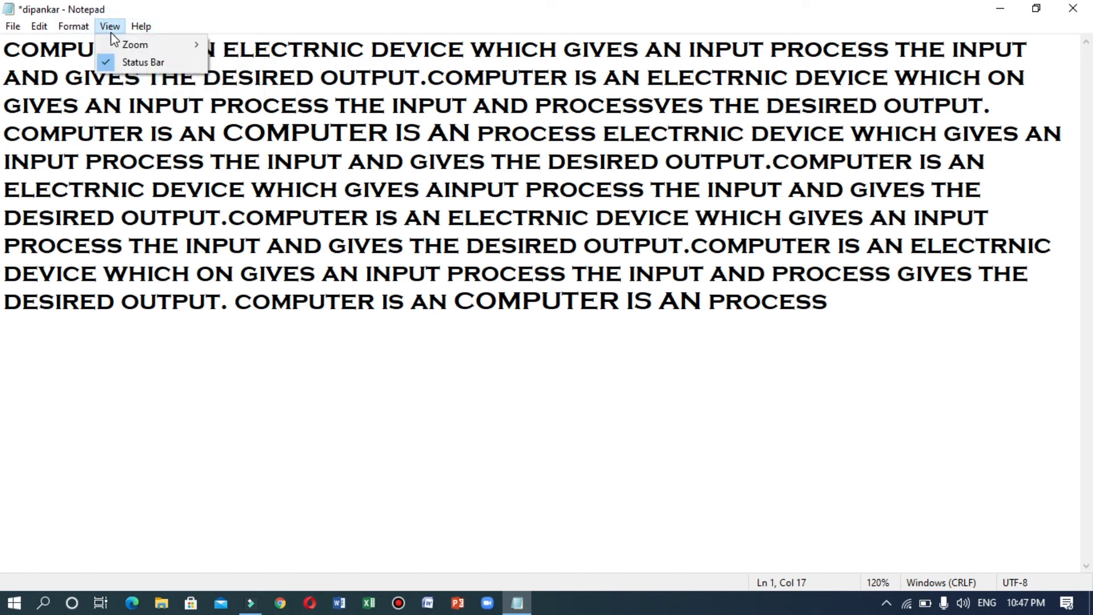
mouse_move(124, 37)
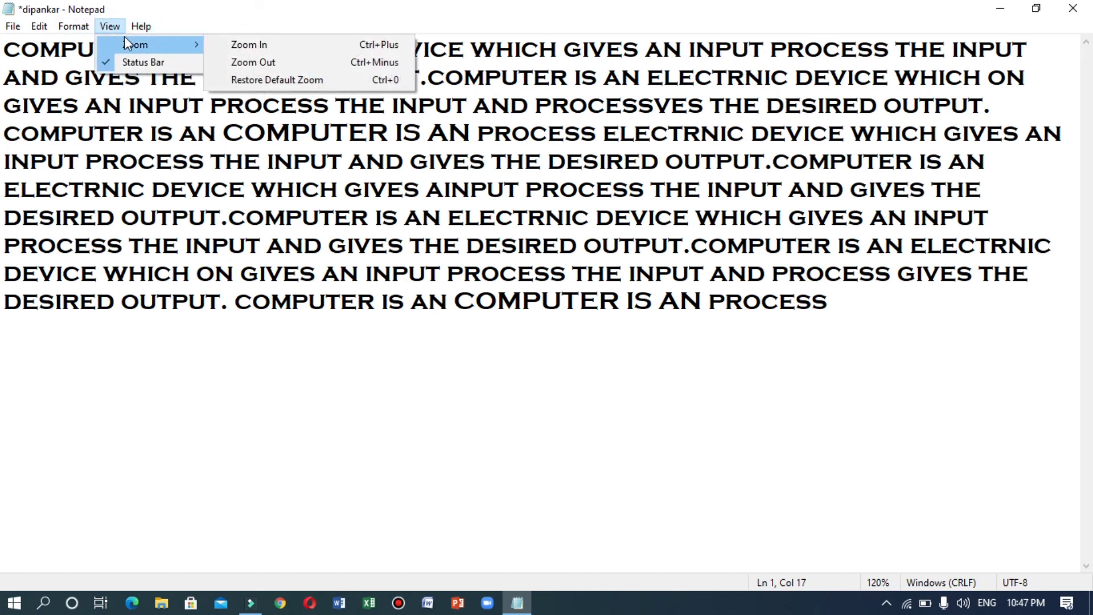
left_click(248, 80)
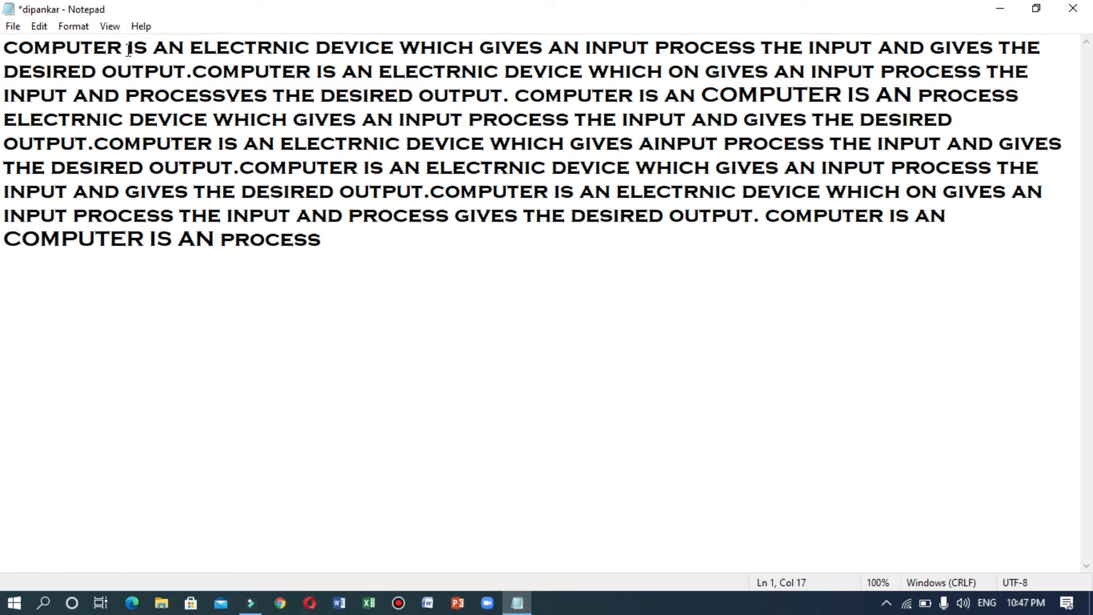
Step: View the About Notepad version and licence information, moving its window clear of the text, and close it
left_click(110, 43)
left_click(110, 27)
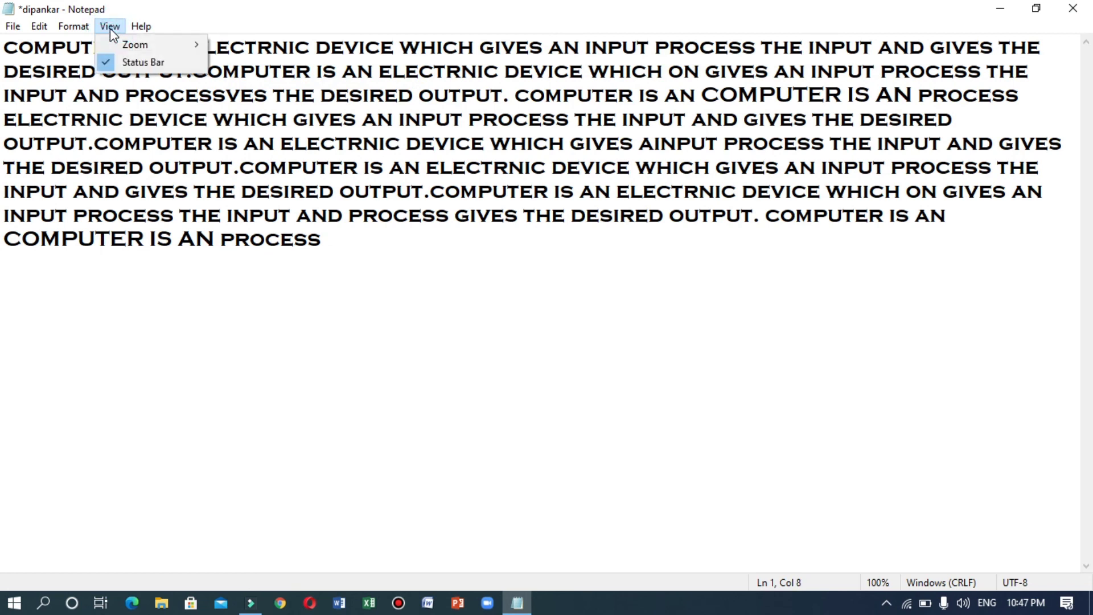
mouse_move(146, 31)
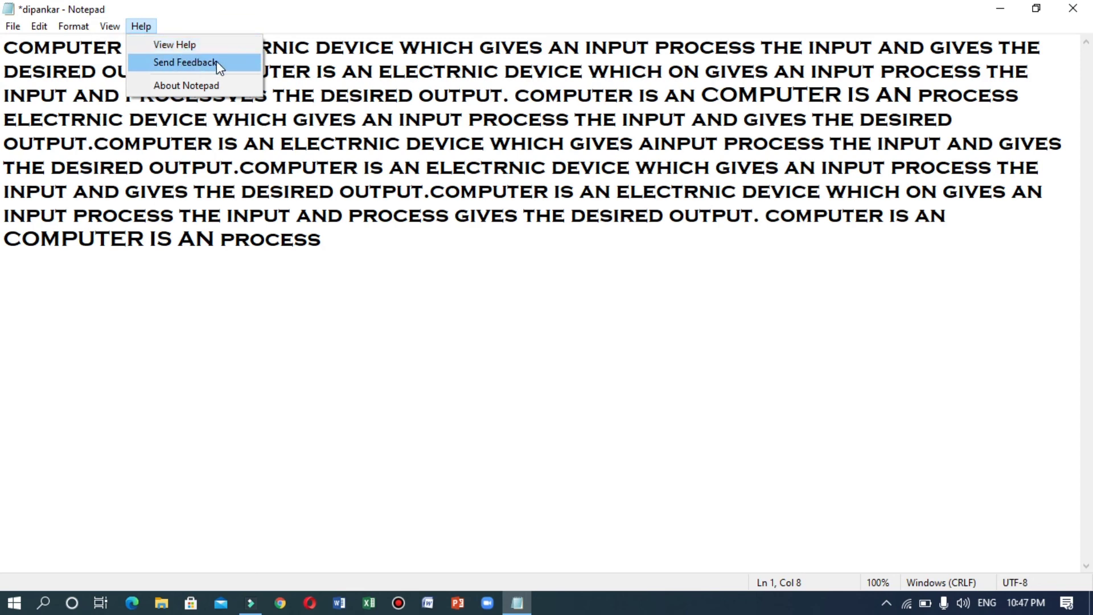
left_click(210, 85)
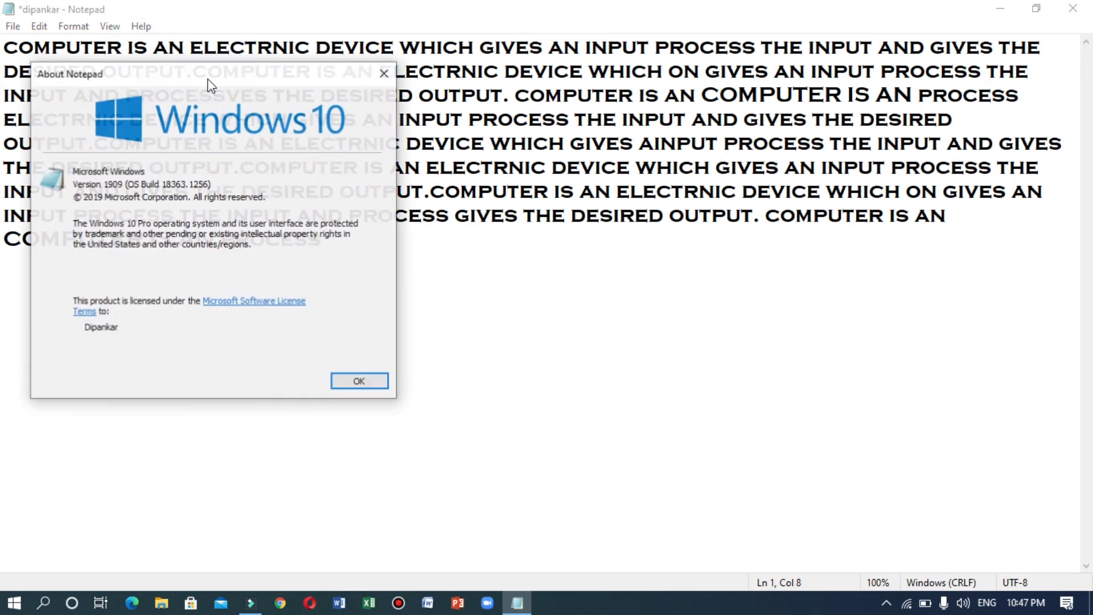
left_click_drag(205, 80, 601, 123)
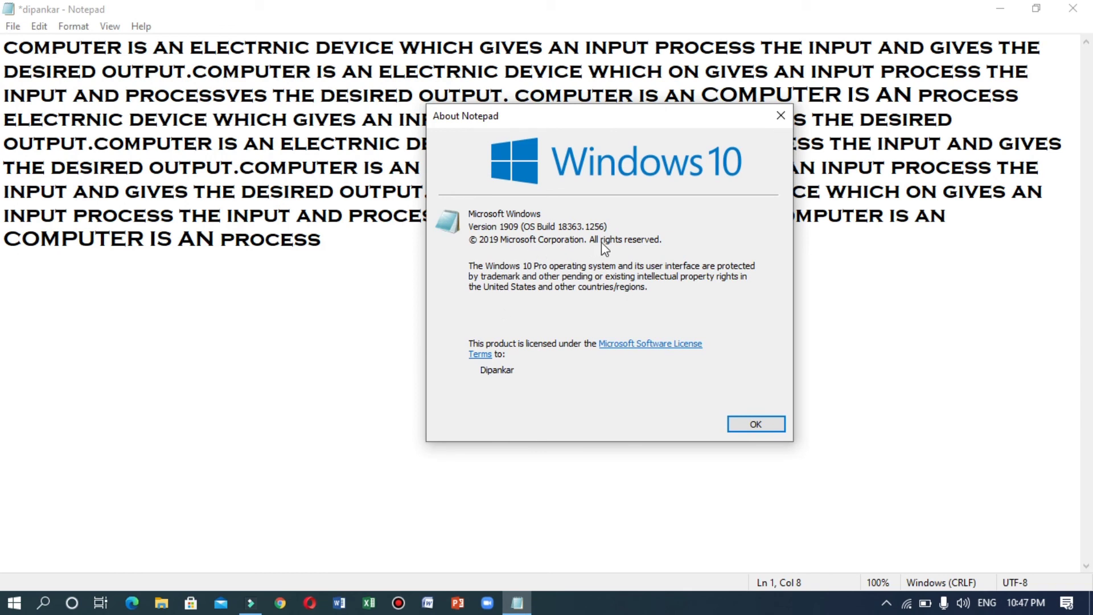
left_click(762, 418)
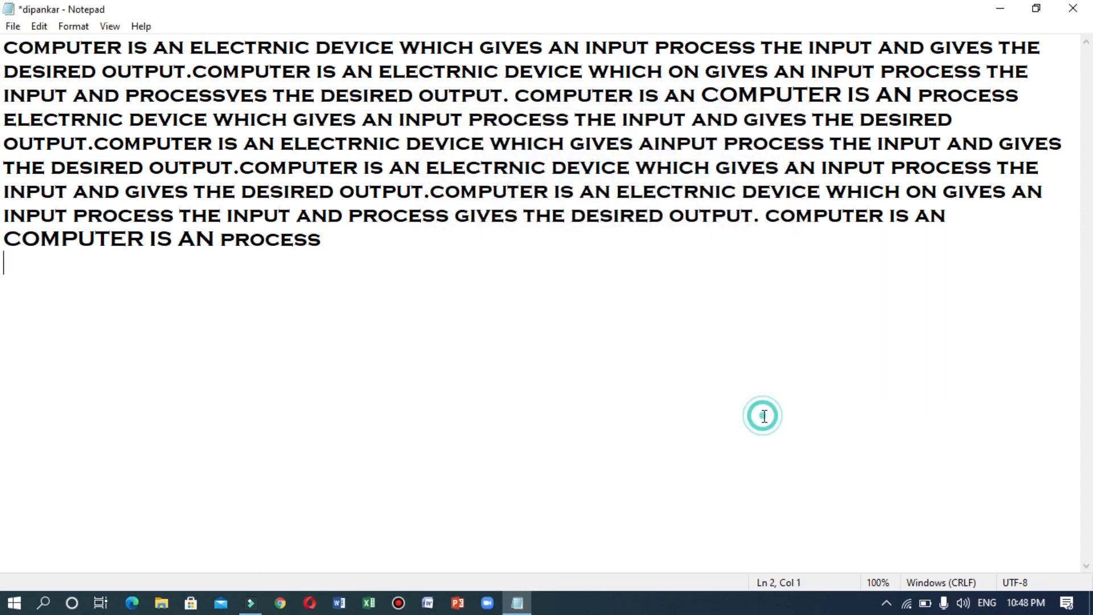
Step: Open Notepad's online help page in the browser and return to the Notepad document
left_click(149, 27)
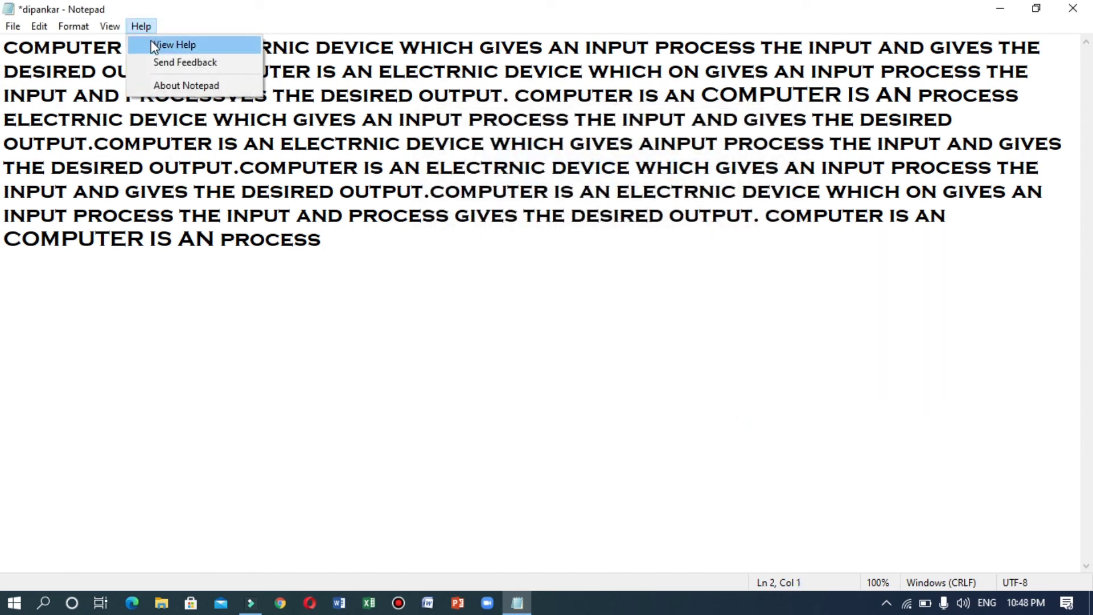
left_click(152, 42)
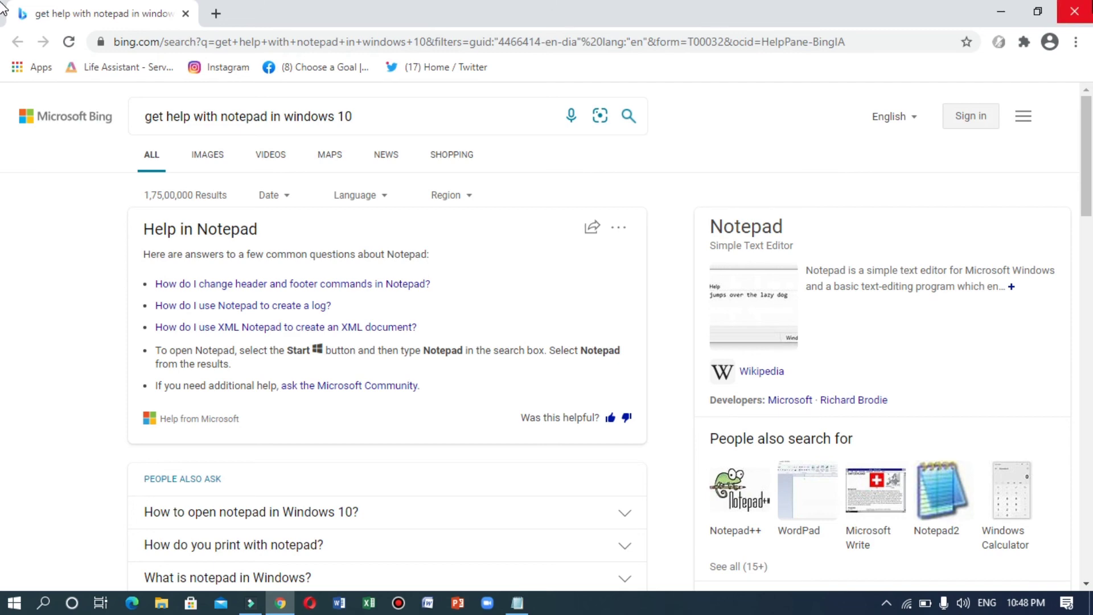
key("alt+Tab")
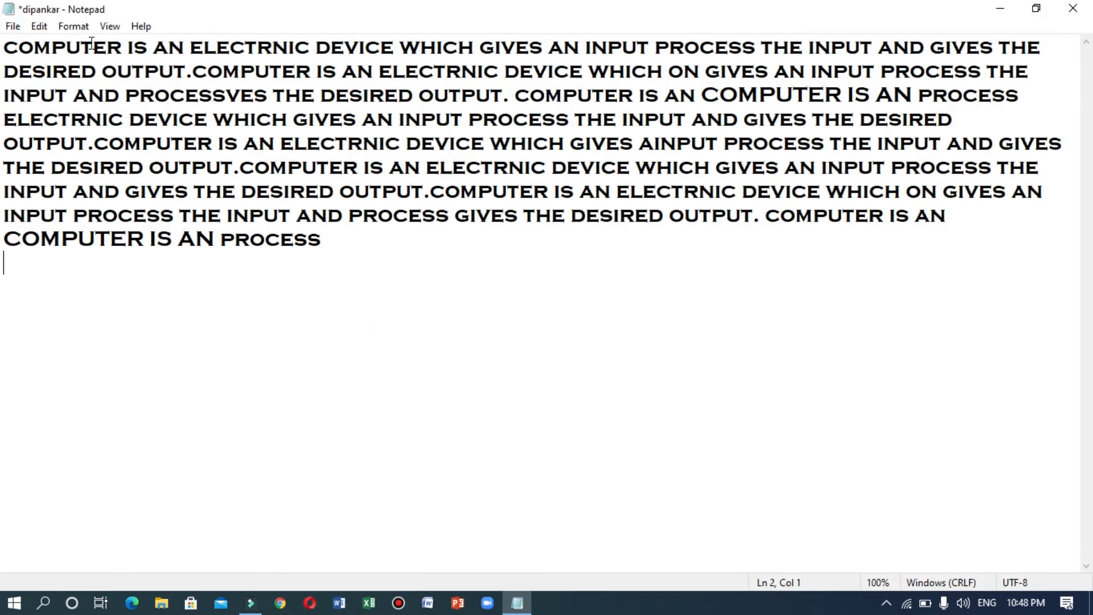
Step: Open the Feedback Hub with the Send Feedback command and close it
left_click(151, 26)
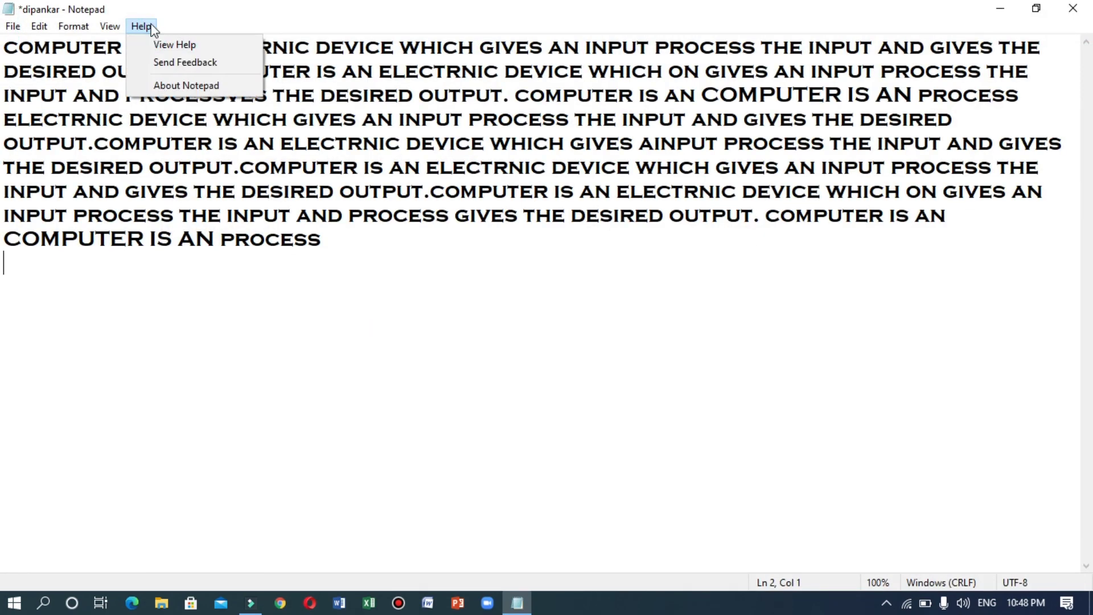
left_click(159, 64)
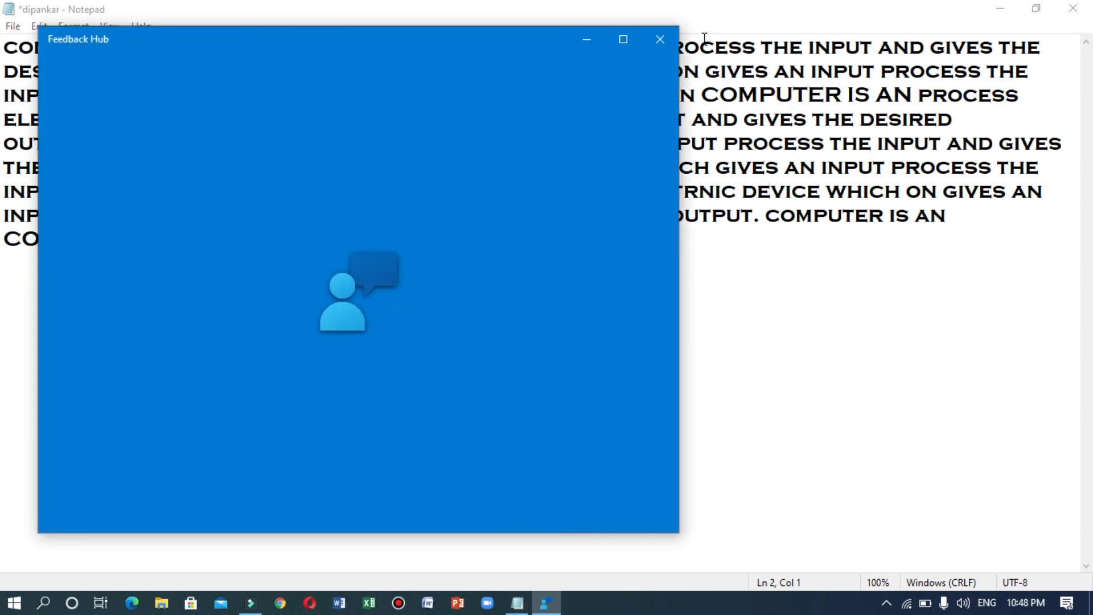
left_click(665, 36)
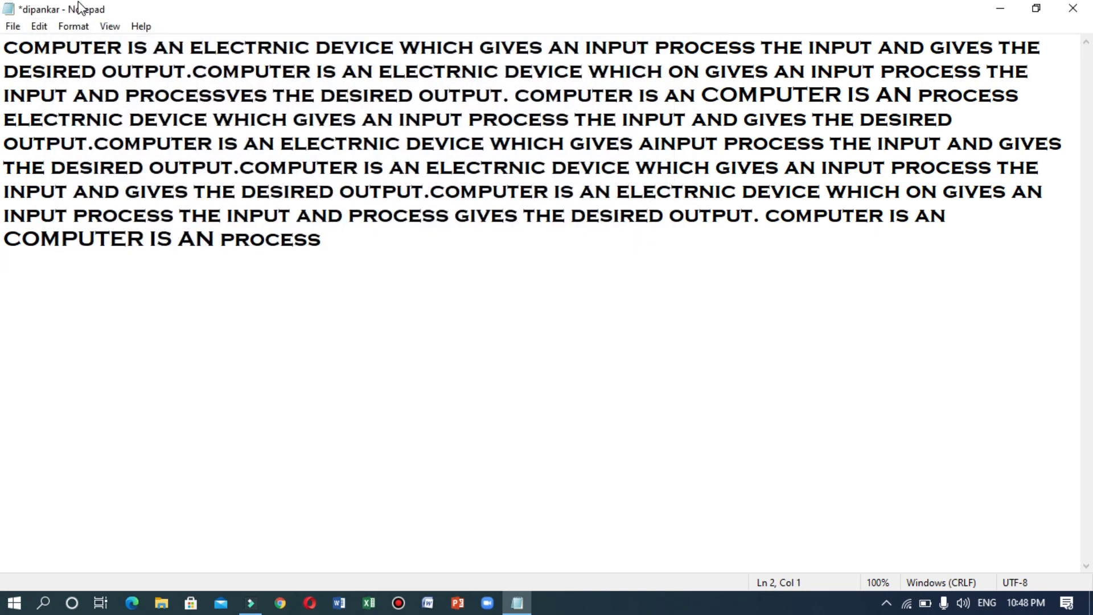
Step: Save the document and compare the available Edit commands with text selected and with nothing selected
key("ctrl+s")
left_click_drag(340, 261, 6, 72)
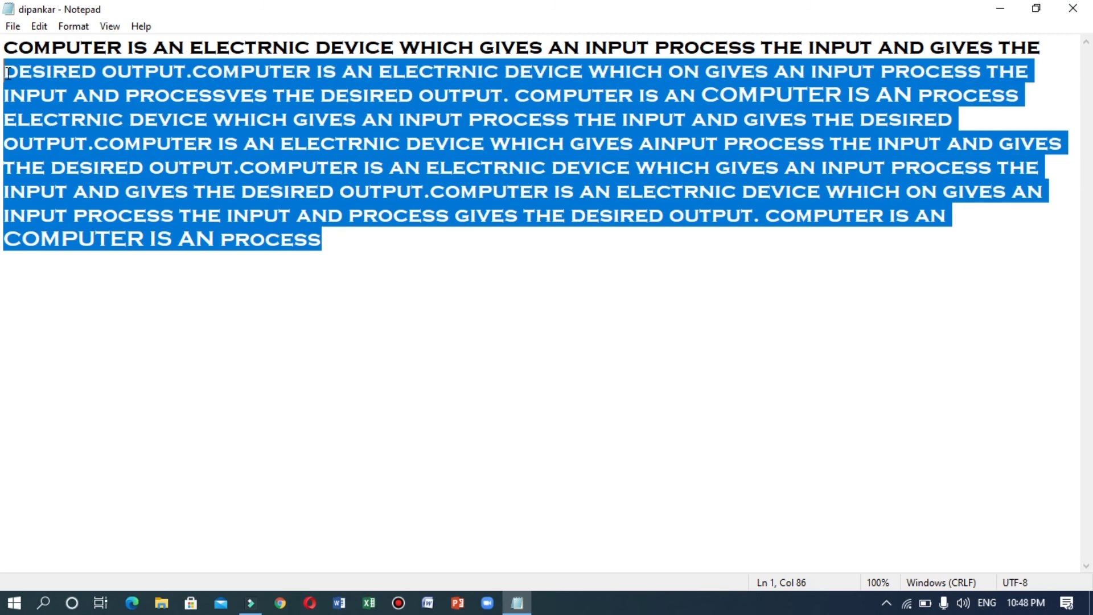
left_click(10, 27)
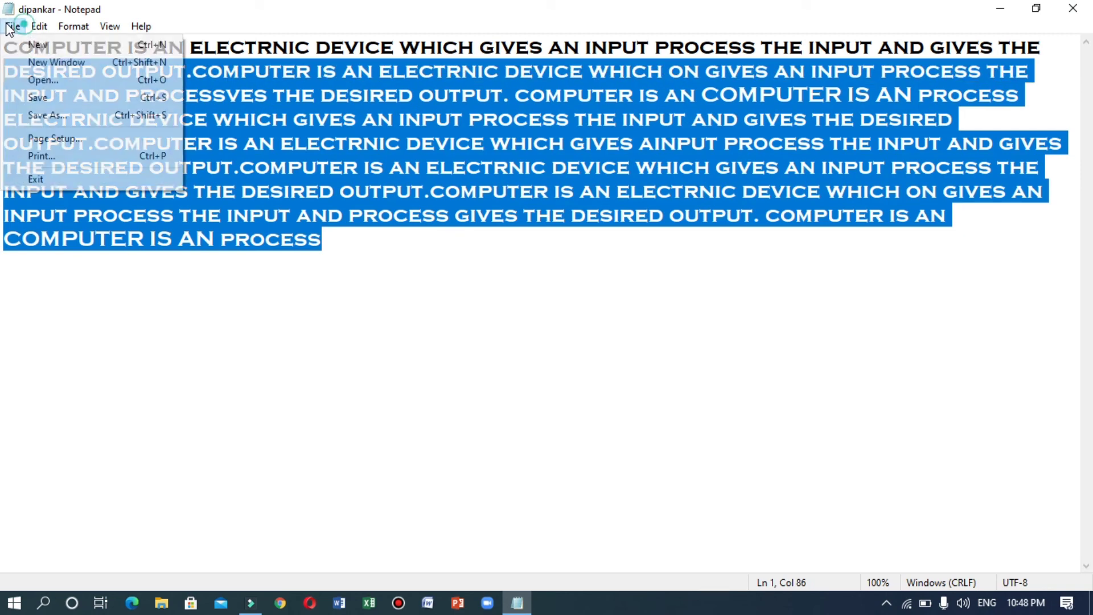
mouse_move(40, 26)
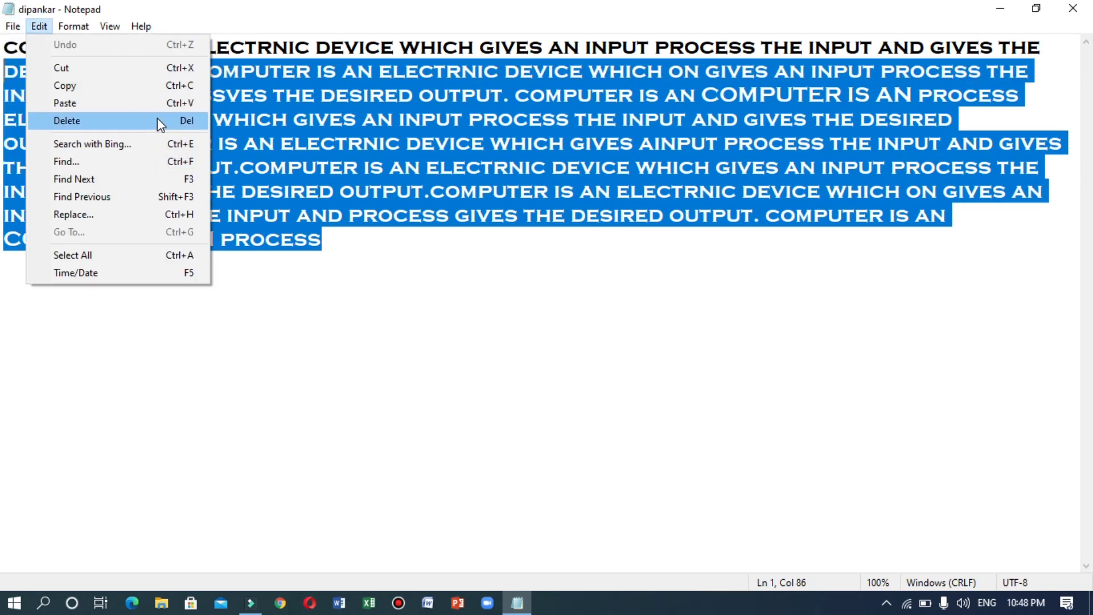
left_click(263, 139)
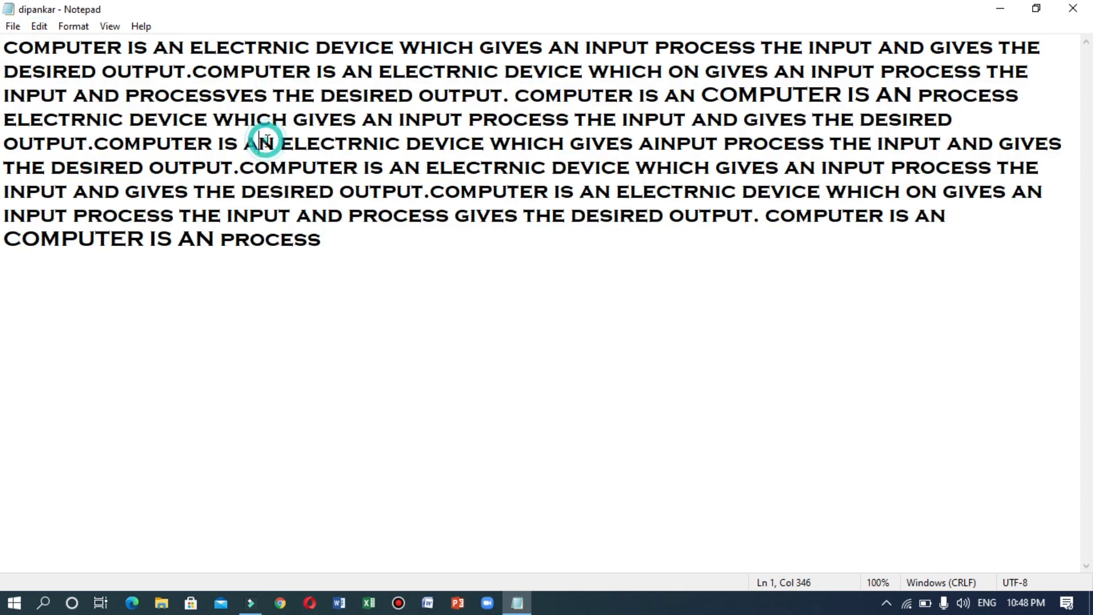
left_click(49, 28)
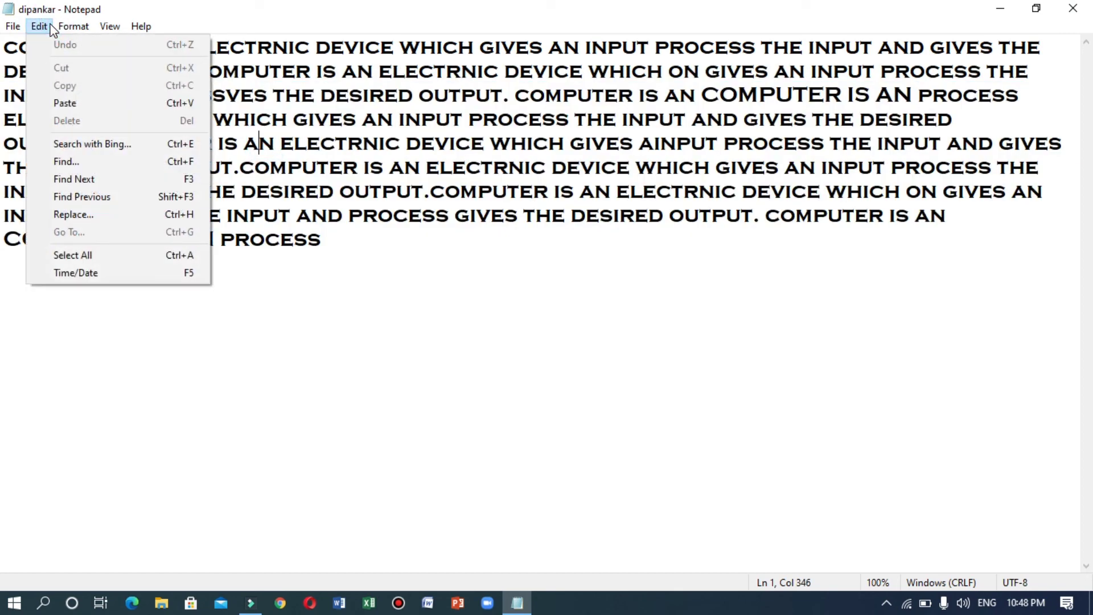
left_click(349, 261)
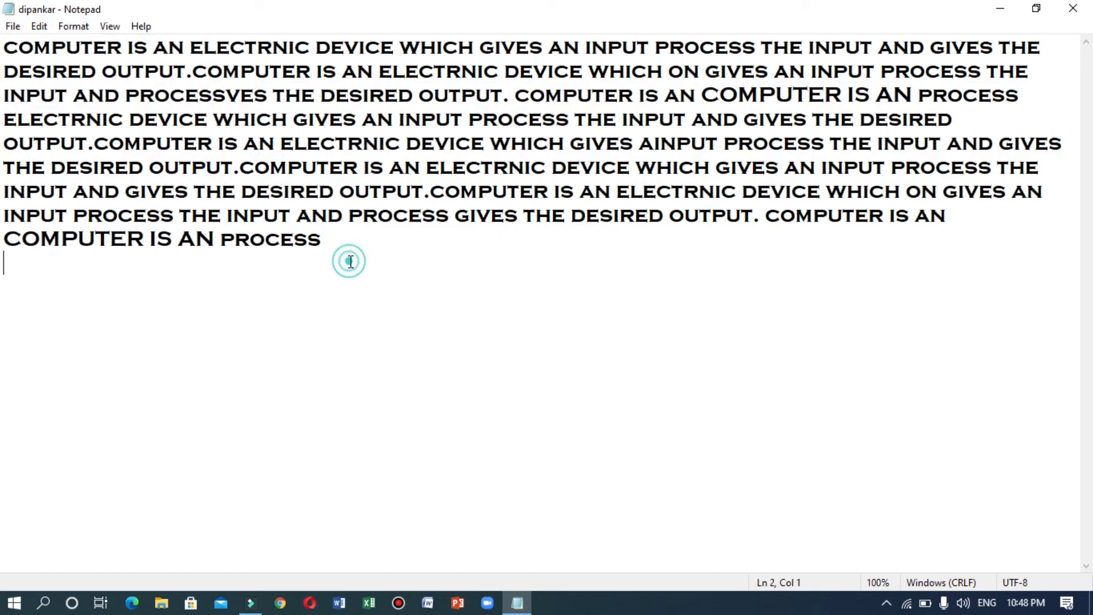
Step: Add a new line reading MEMOTY THE PART below the sample paragraph
key("Delete")
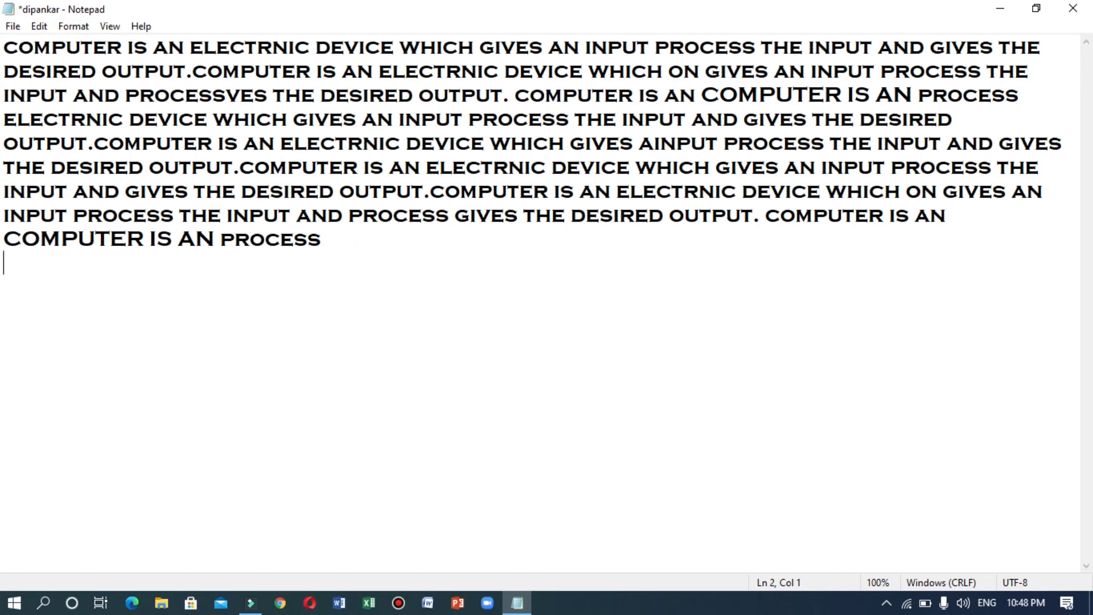
type("ME K")
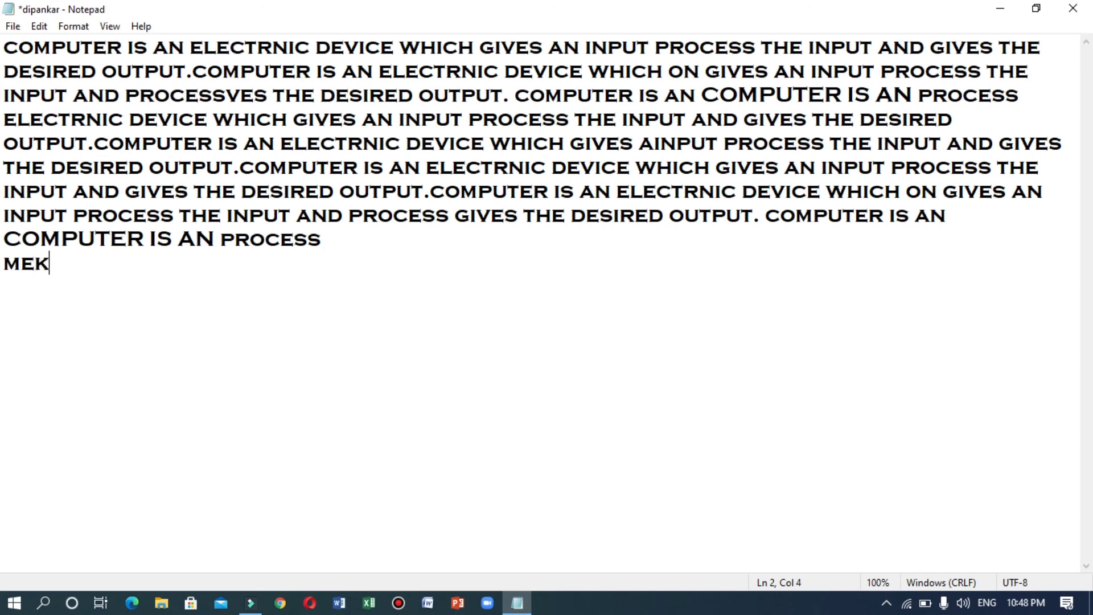
key("BackSpace")
type("MOTY THE PART")
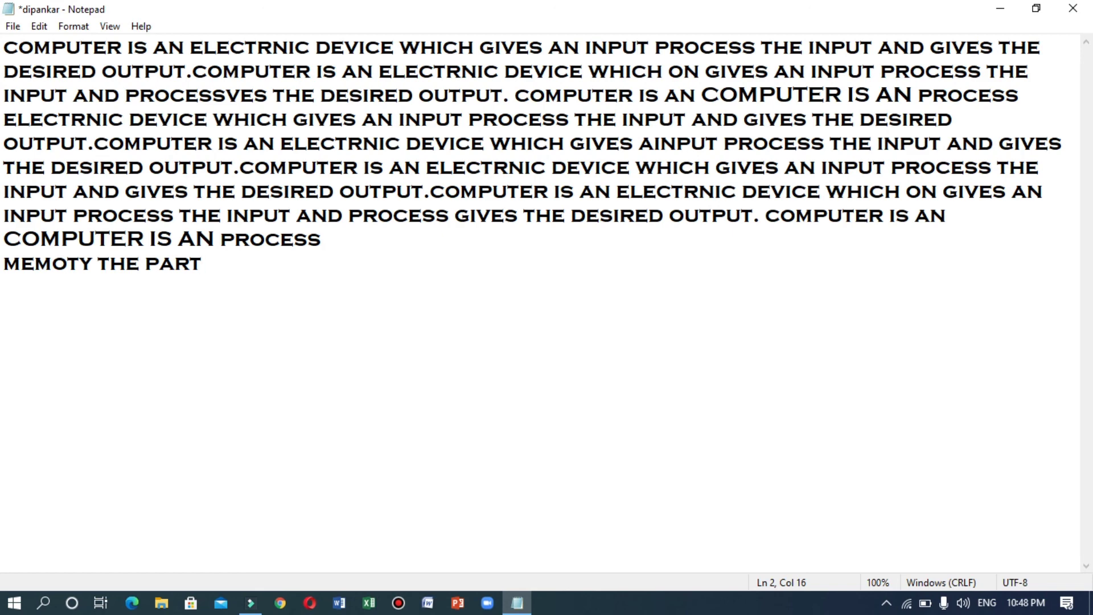
Step: Delete the entire text of the document
left_click_drag(235, 239, 141, 140)
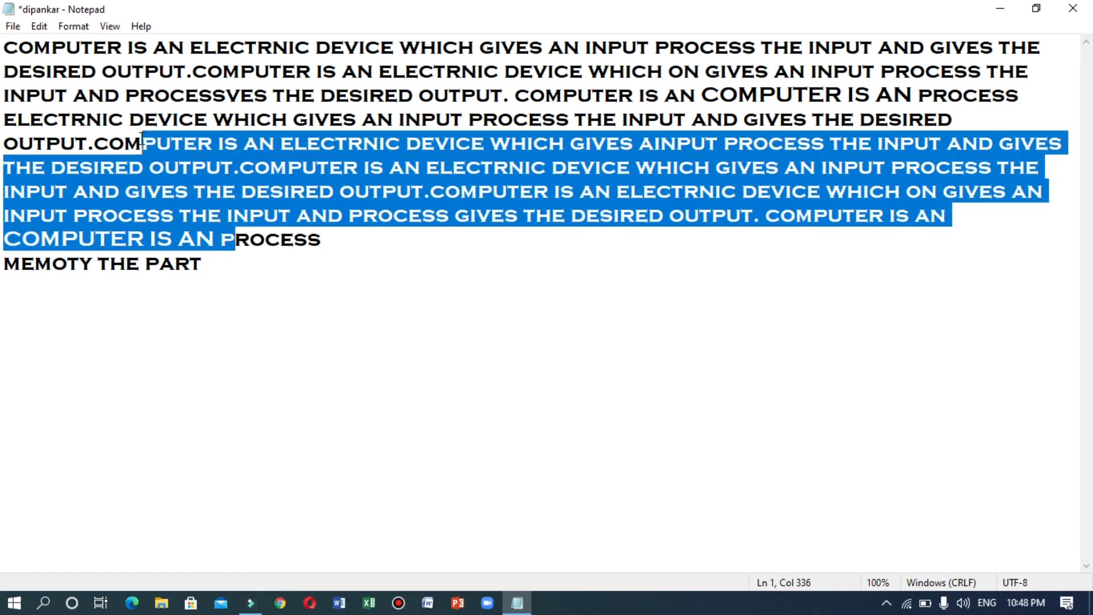
left_click(288, 303)
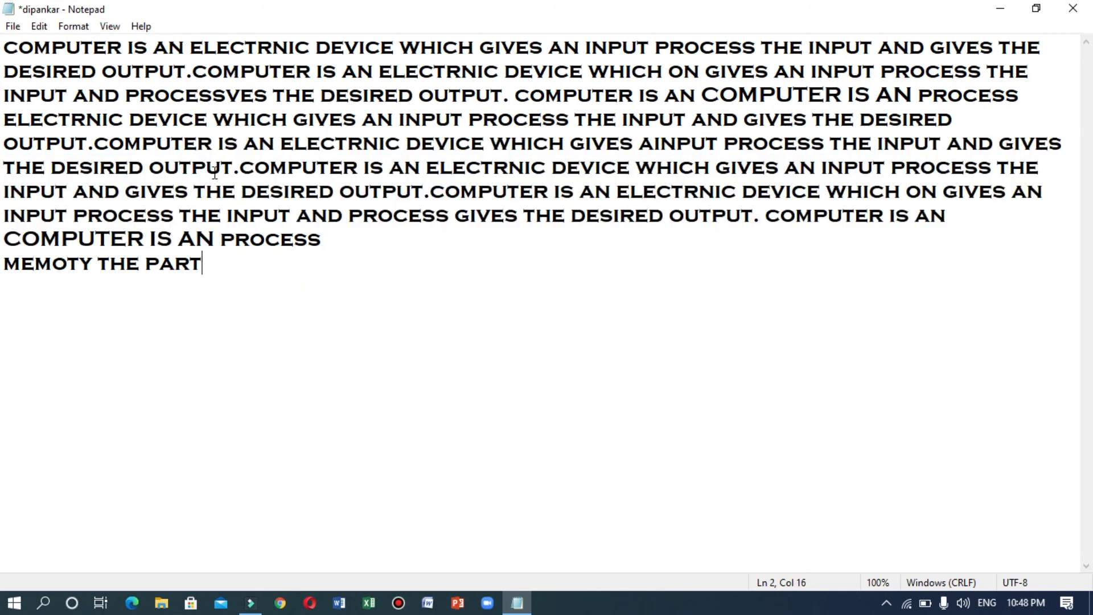
left_click_drag(211, 272, 7, 46)
key("BackSpace")
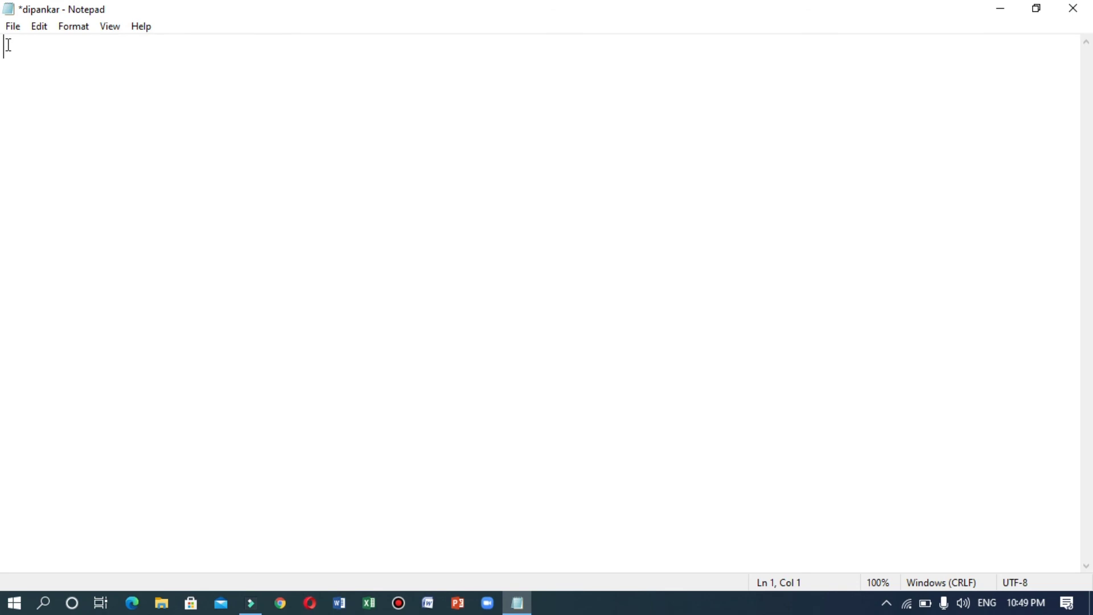
Step: Enter the sample lines KJFSKSDJF and IJHIJH in the empty document
left_click(19, 27)
left_click(201, 308)
type("KJFSKSDJF")
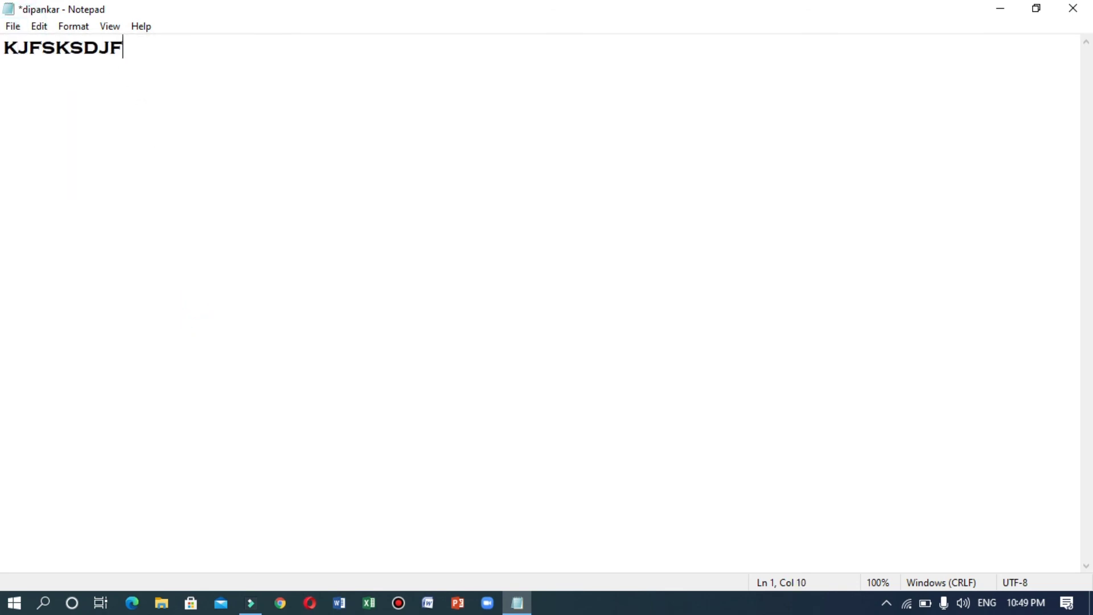
key("Return")
type("IJHIJH")
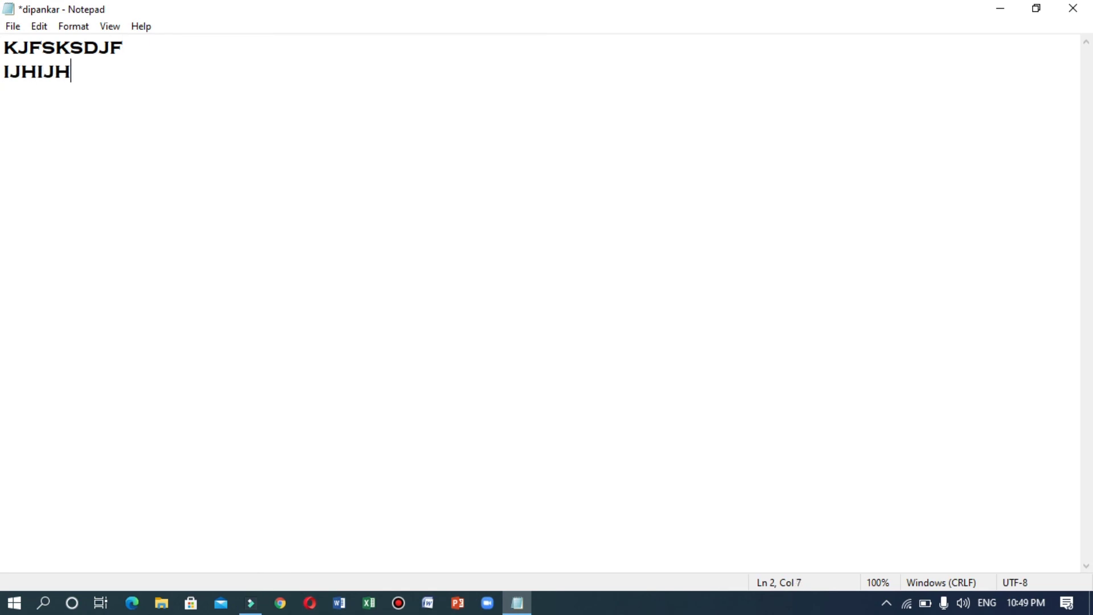
Step: Set the document font to Times New Roman, Regular style, size 12
left_click(83, 27)
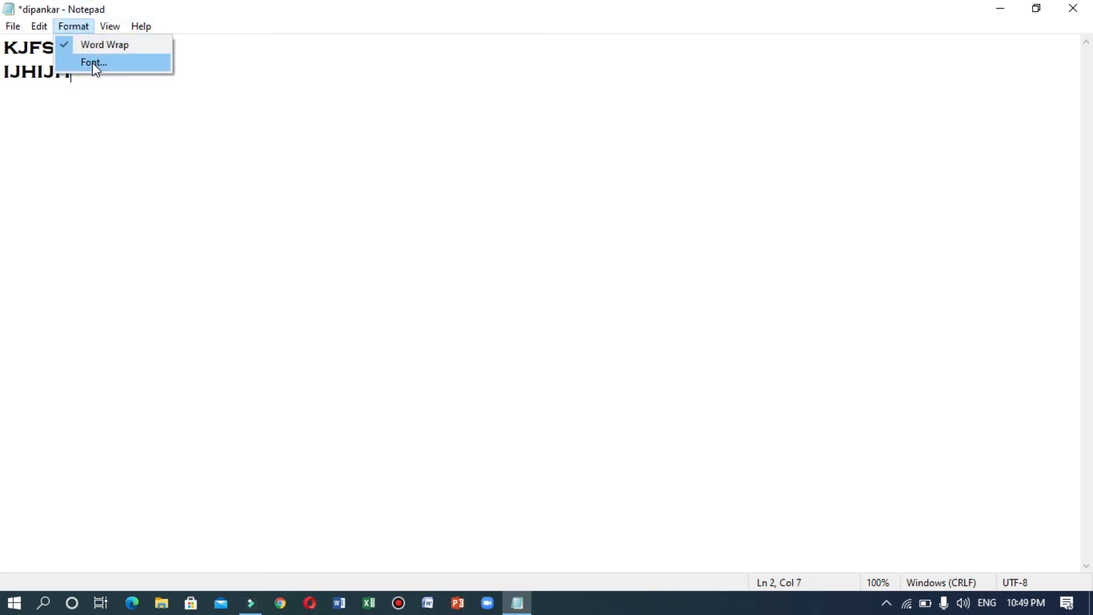
left_click(92, 62)
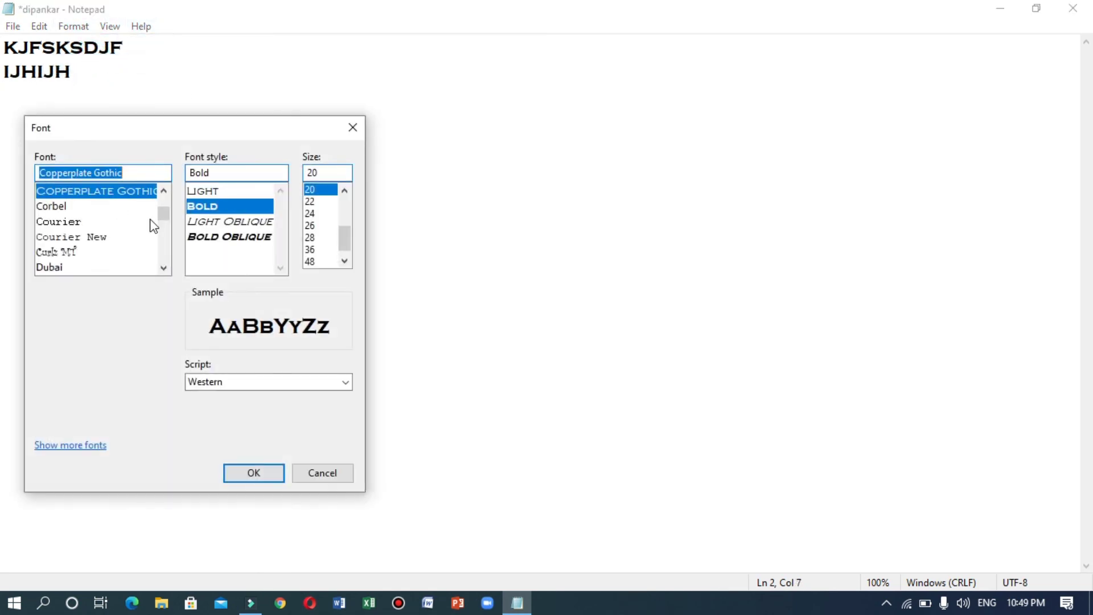
left_click_drag(160, 218, 165, 194)
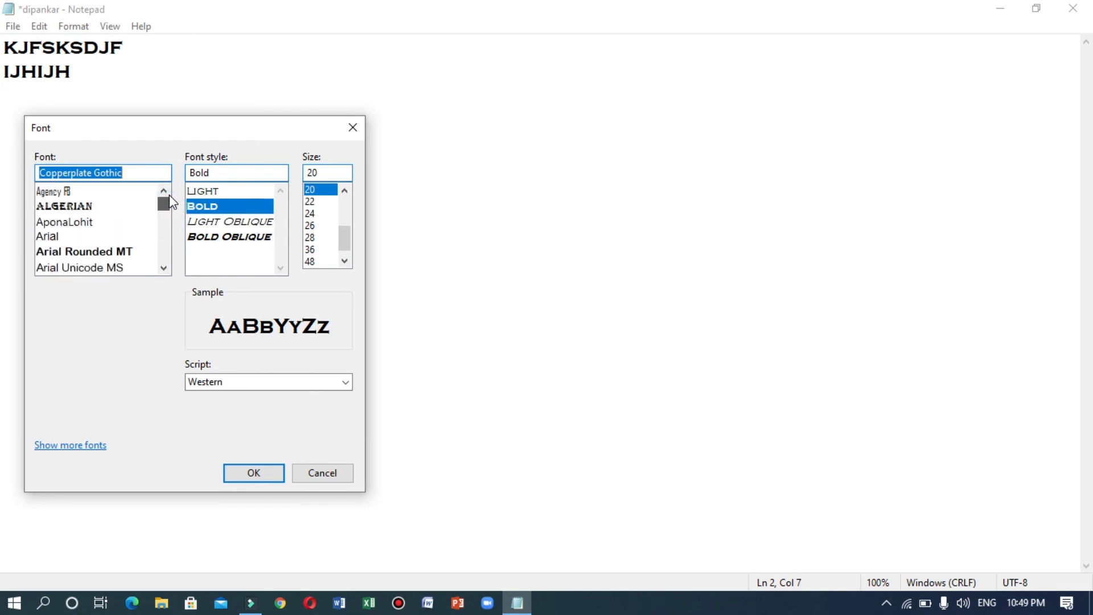
type("timw")
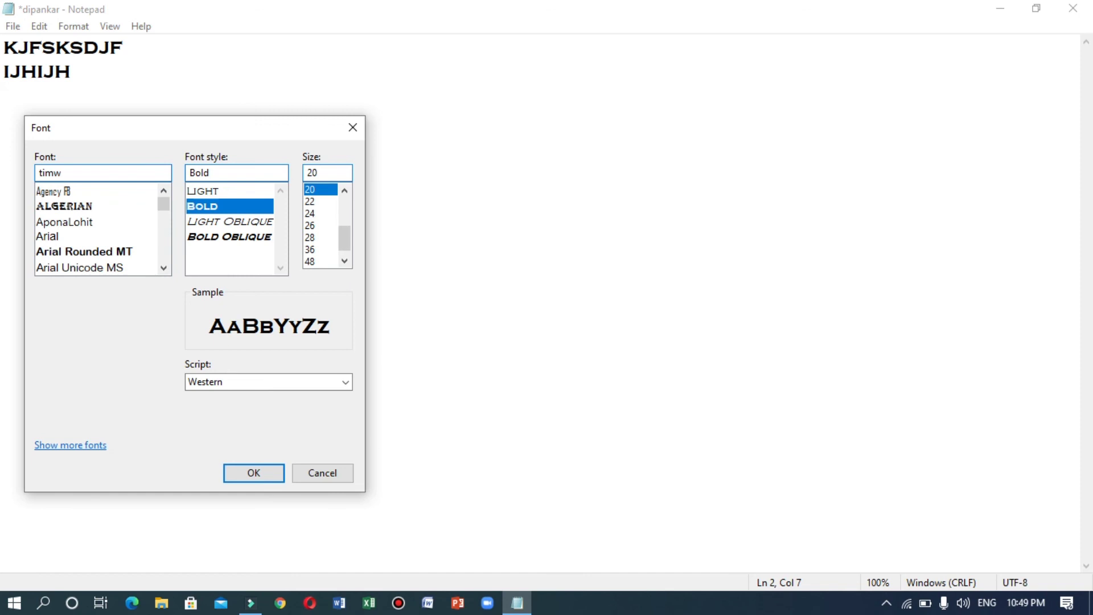
key("BackSpace")
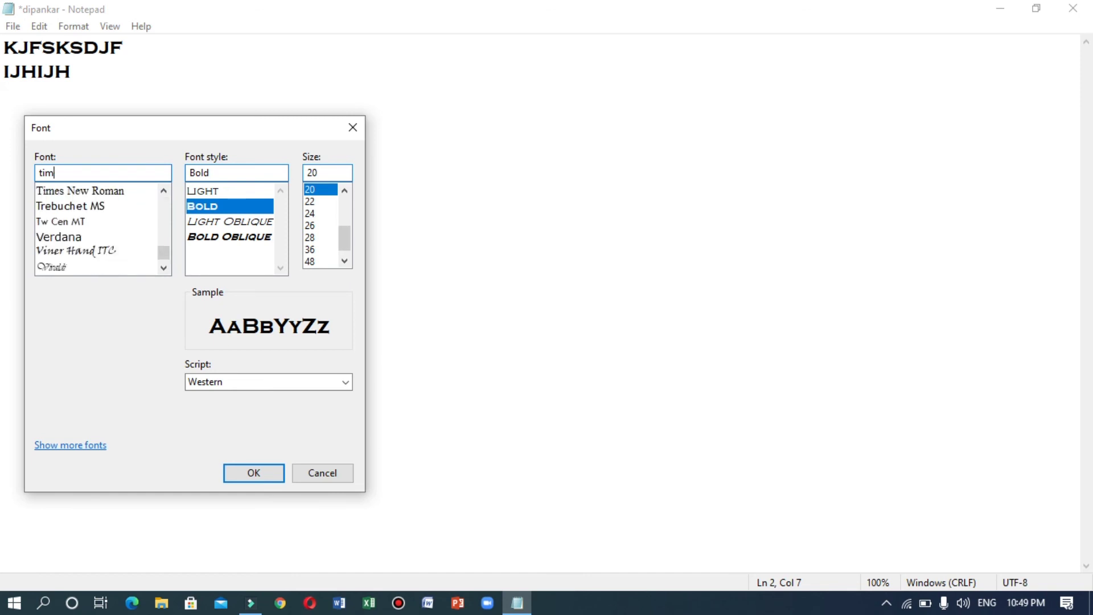
left_click(110, 192)
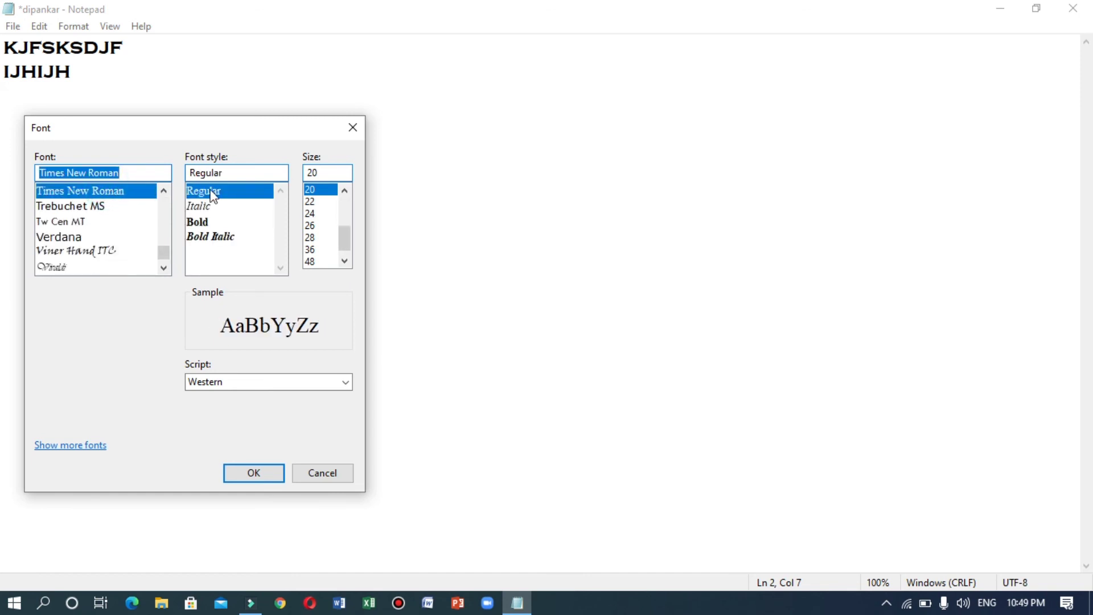
left_click_drag(351, 239, 344, 209)
left_click(316, 248)
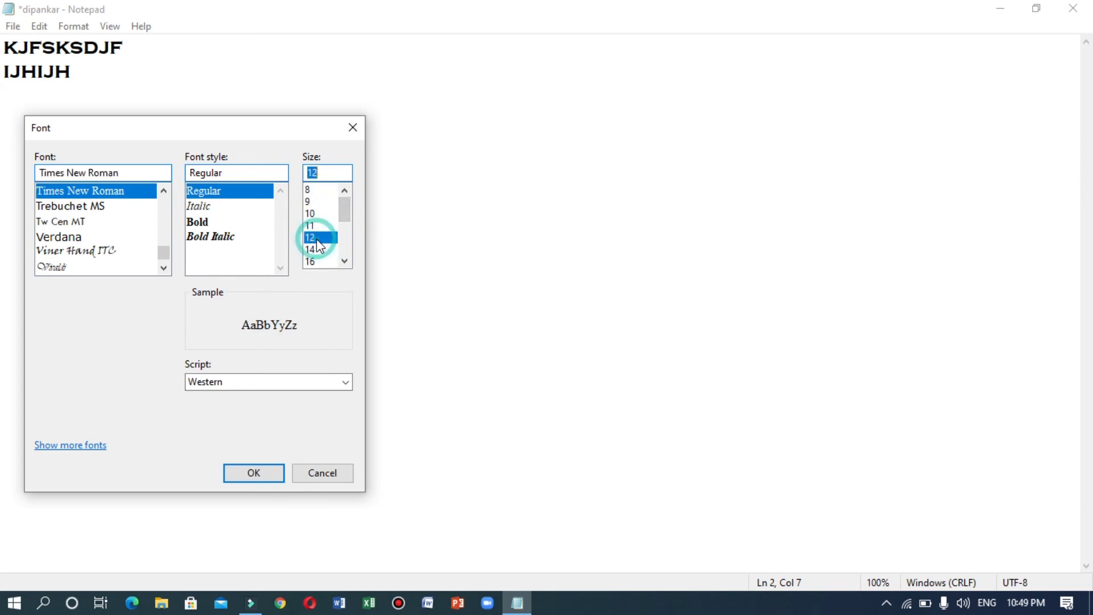
left_click(260, 474)
Step: Append sckjskf to the second line, add the lines kfdkslfj, fkjdskf and s, and delete all the text
type("sckjskf")
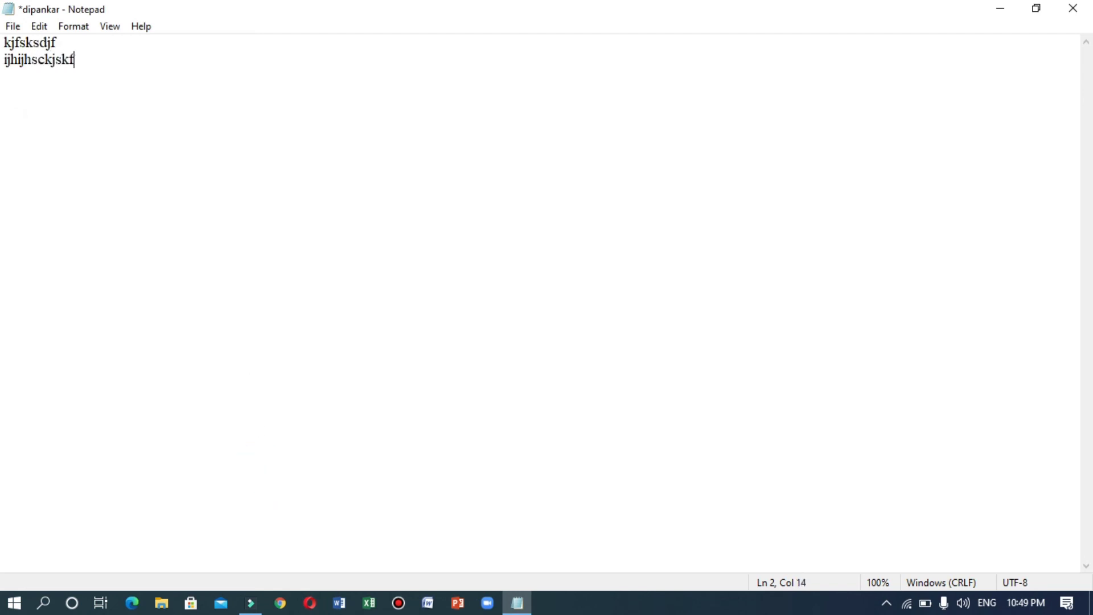
key("Return")
type("kfdkslfj")
key("Return")
type("fkjdskf")
key("Return")
type("s")
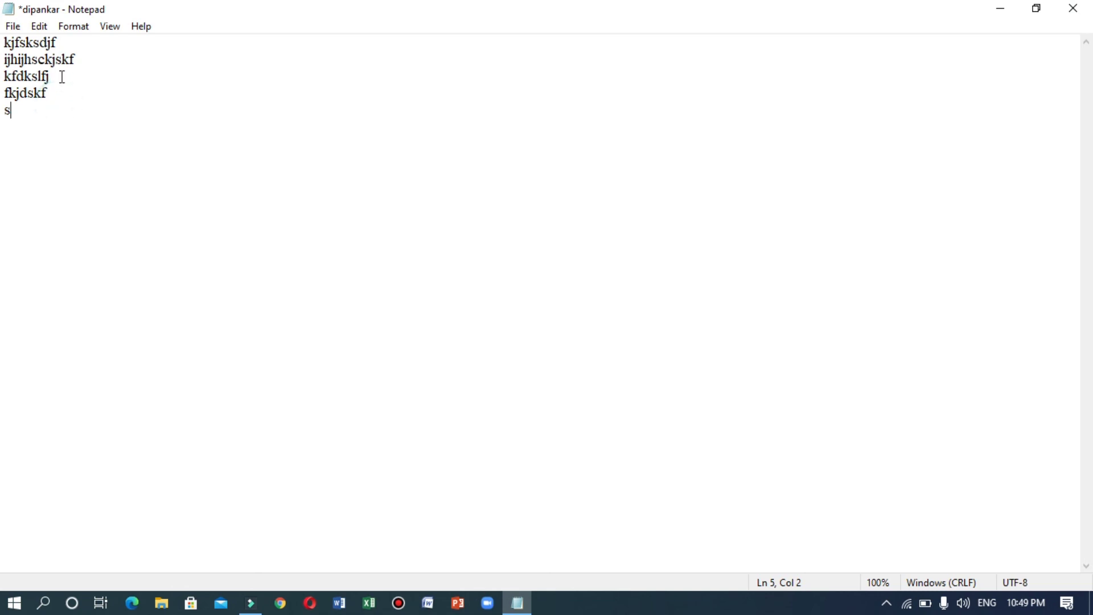
left_click_drag(25, 114, 7, 43)
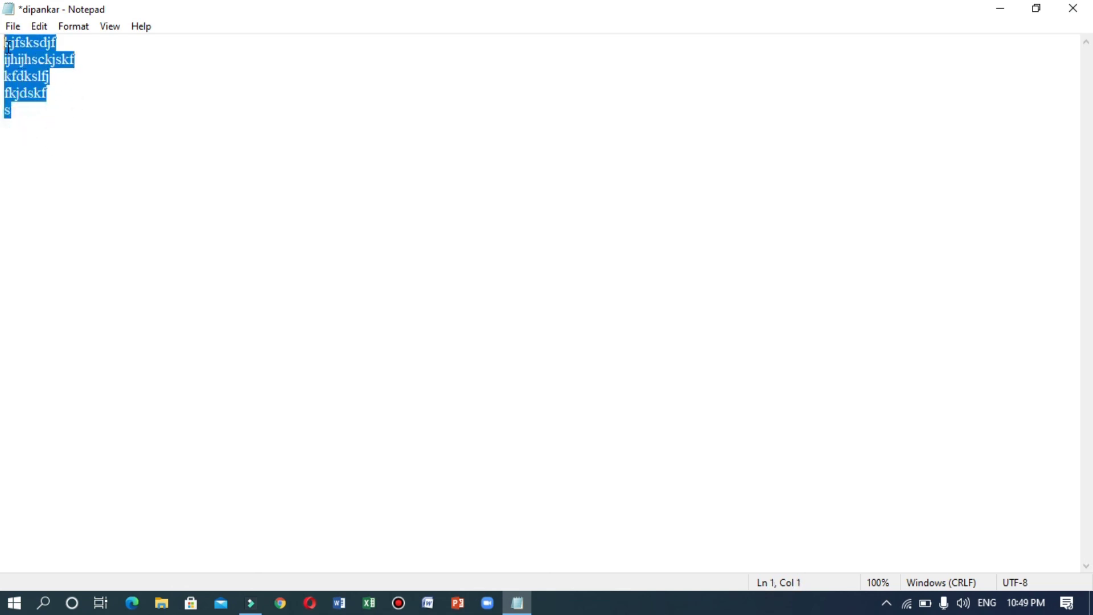
key("BackSpace")
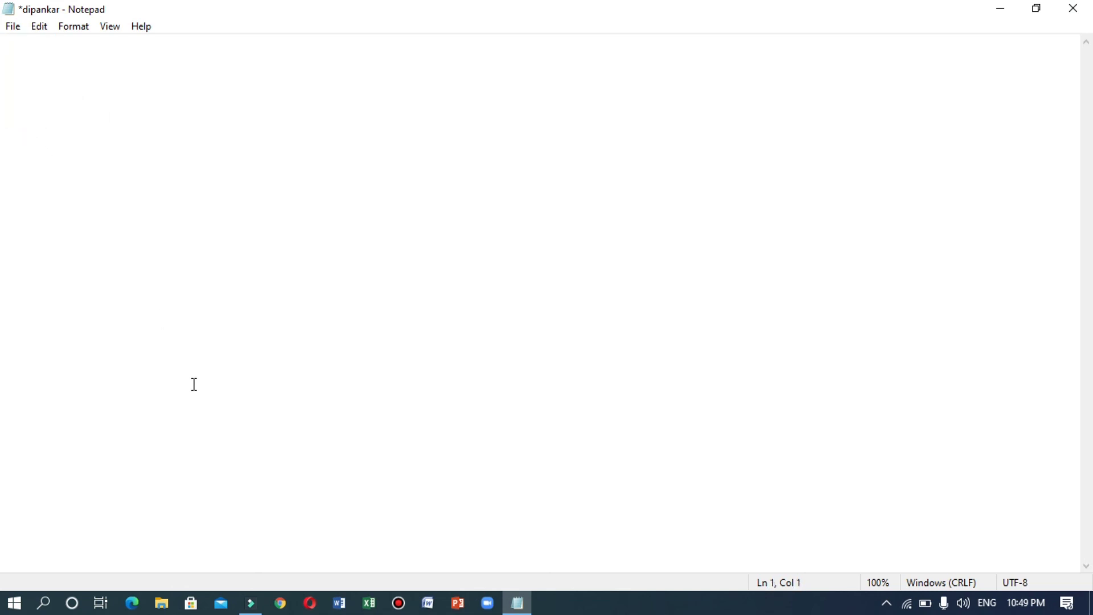
Step: Switch to Chrome and open youtube.com by way of the Google home page
left_click(282, 602)
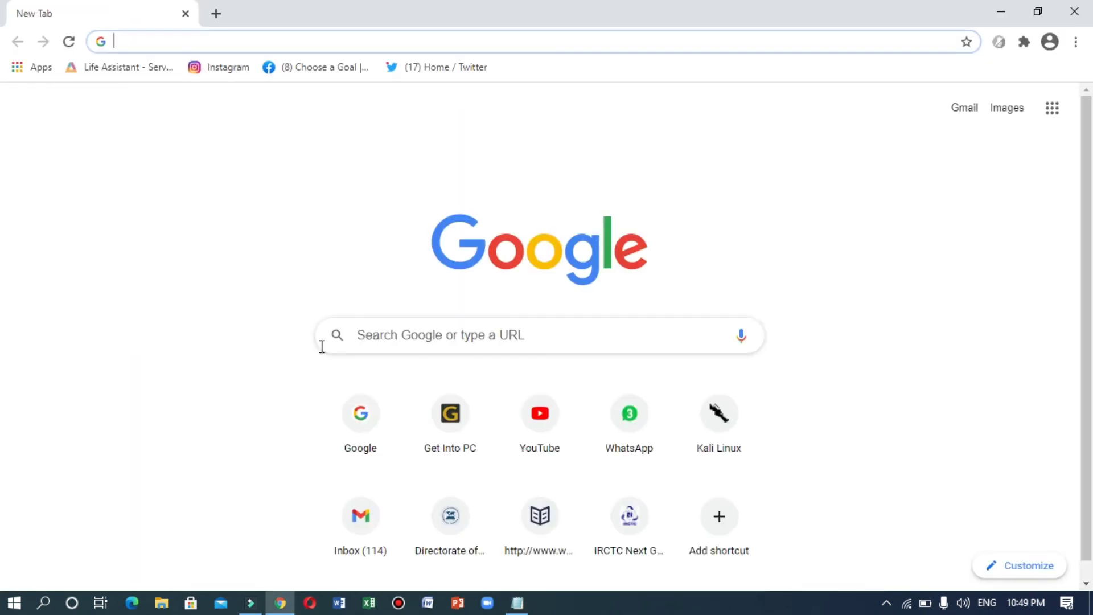
left_click(376, 420)
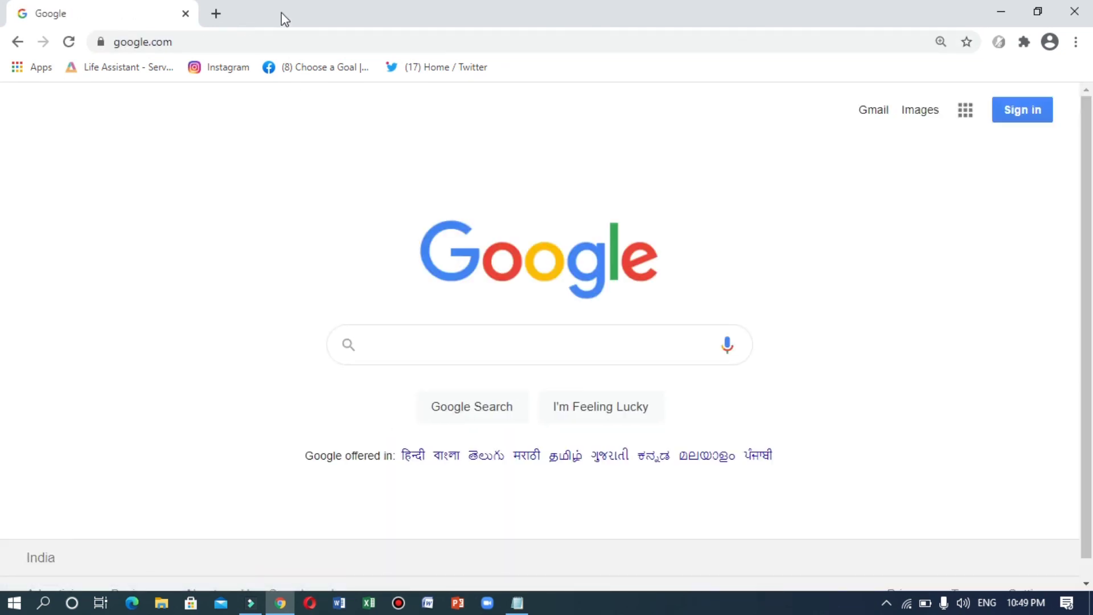
left_click(278, 40)
type("y")
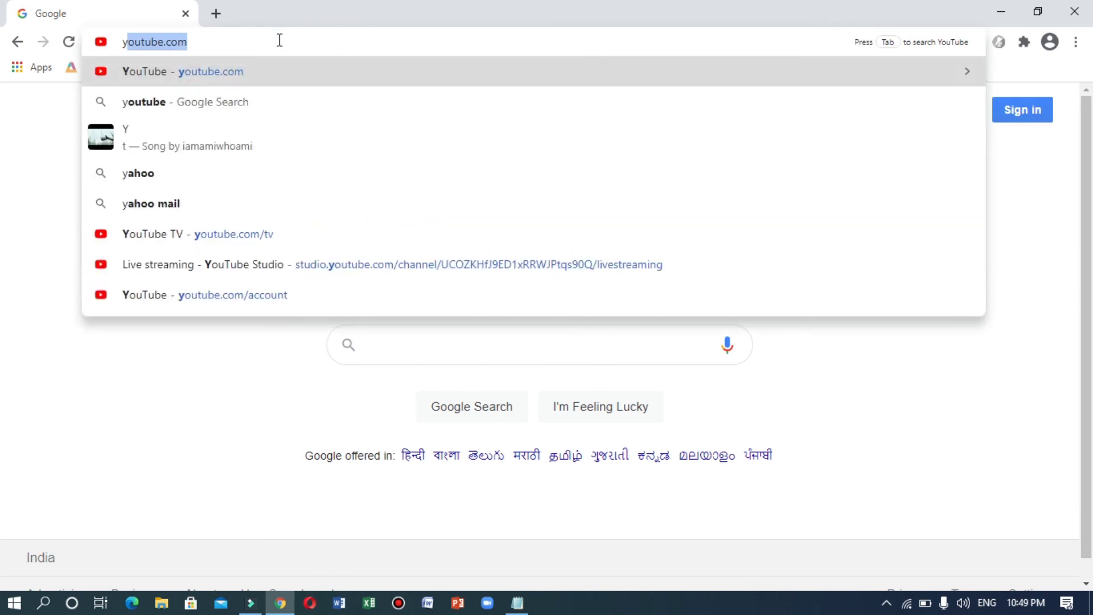
key("Return")
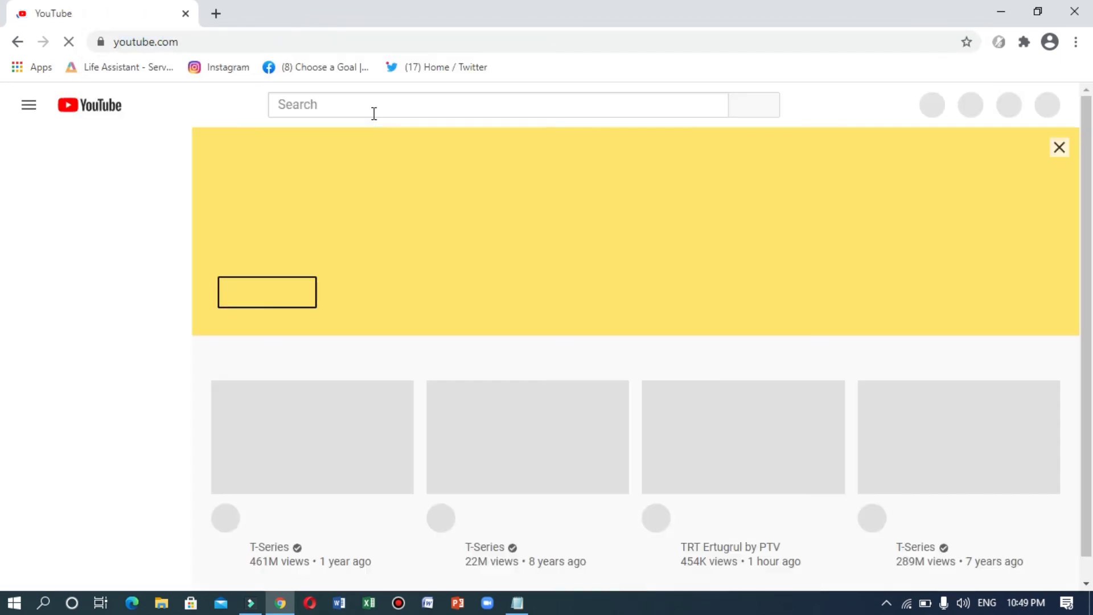
Step: Search YouTube for "learn it very easy"
left_click(373, 112)
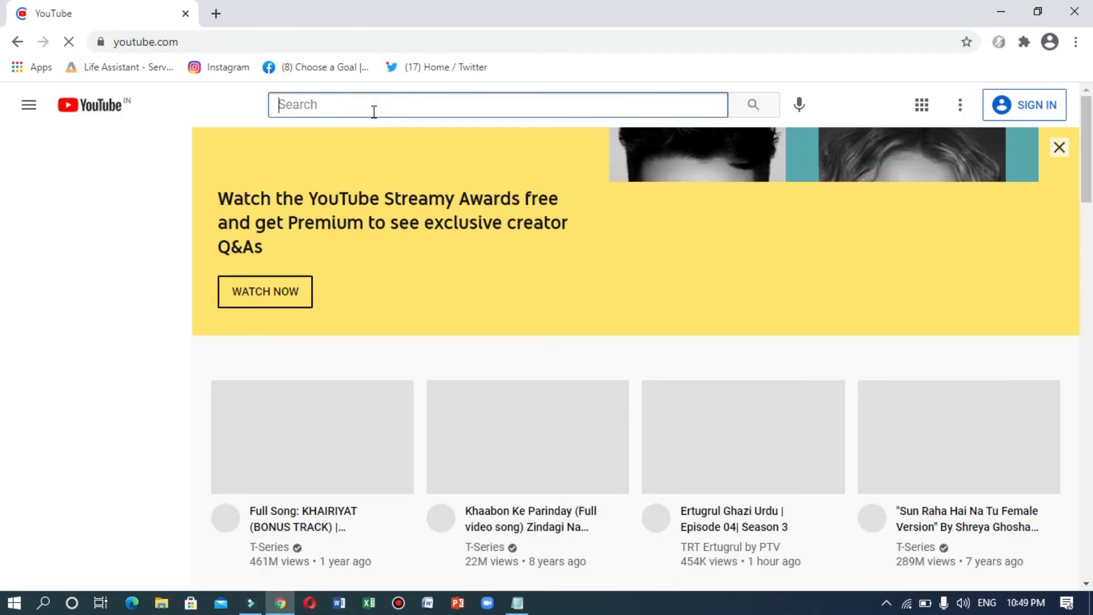
type("learn")
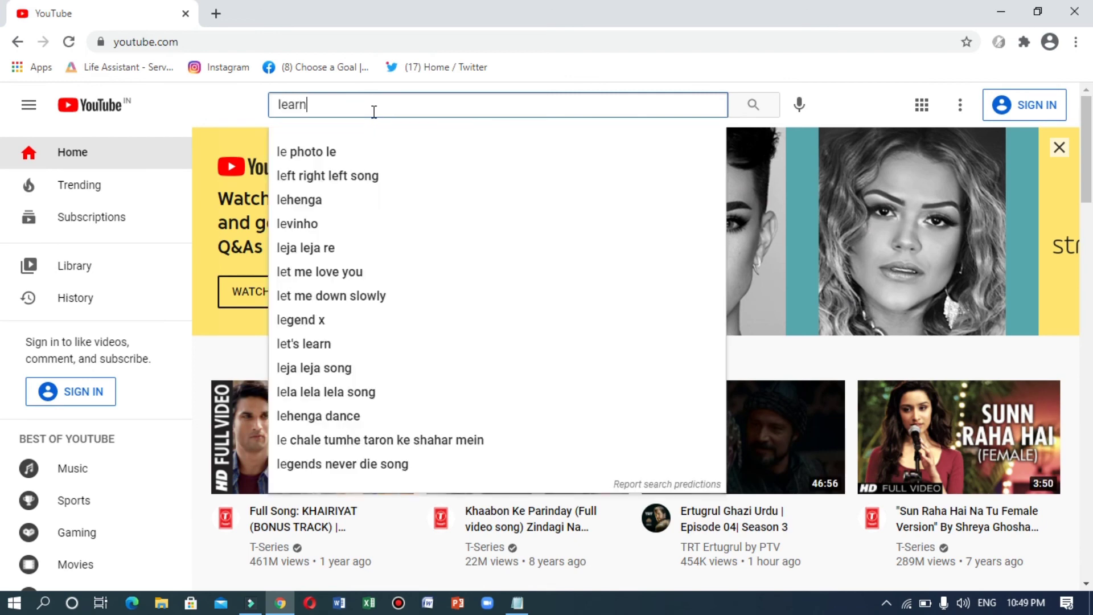
type(" it very easy")
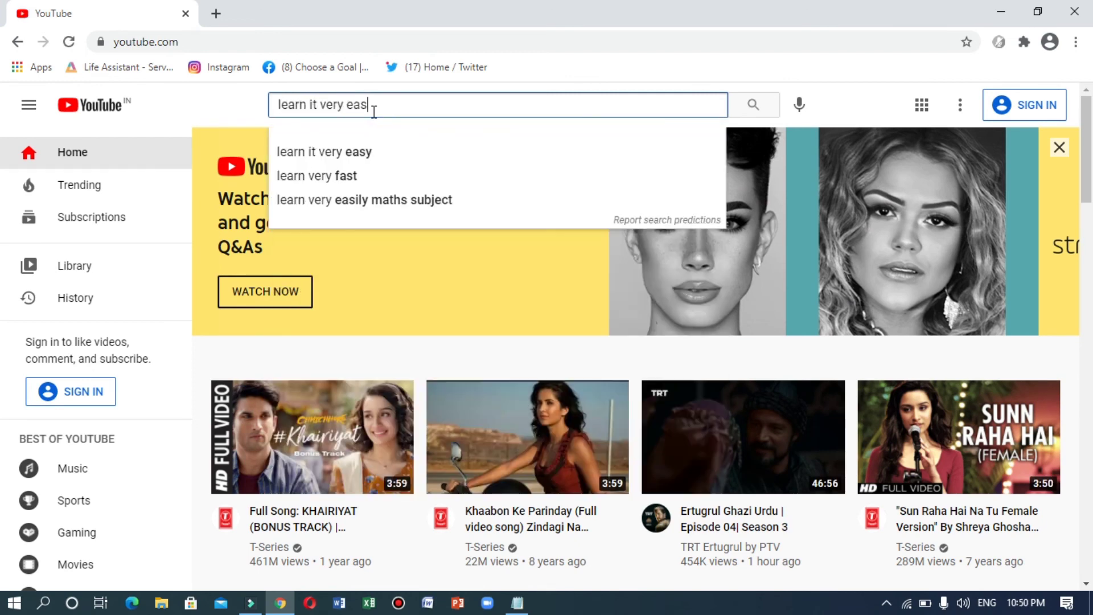
key("Return")
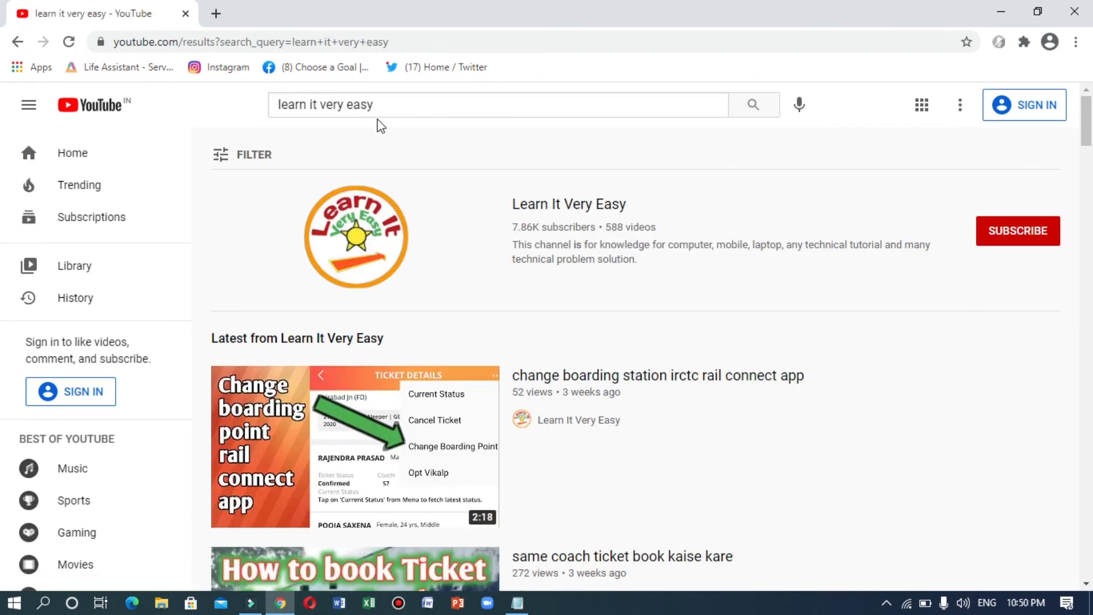
Step: Open the Learn It Very Easy channel page and pause its featured video
left_click(364, 242)
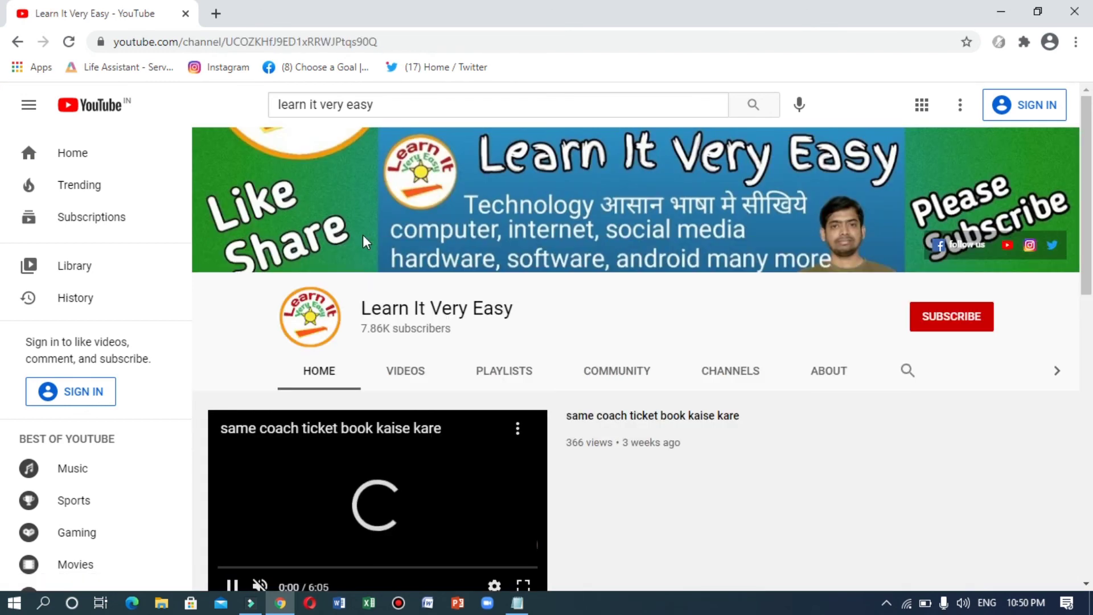
left_click(232, 585)
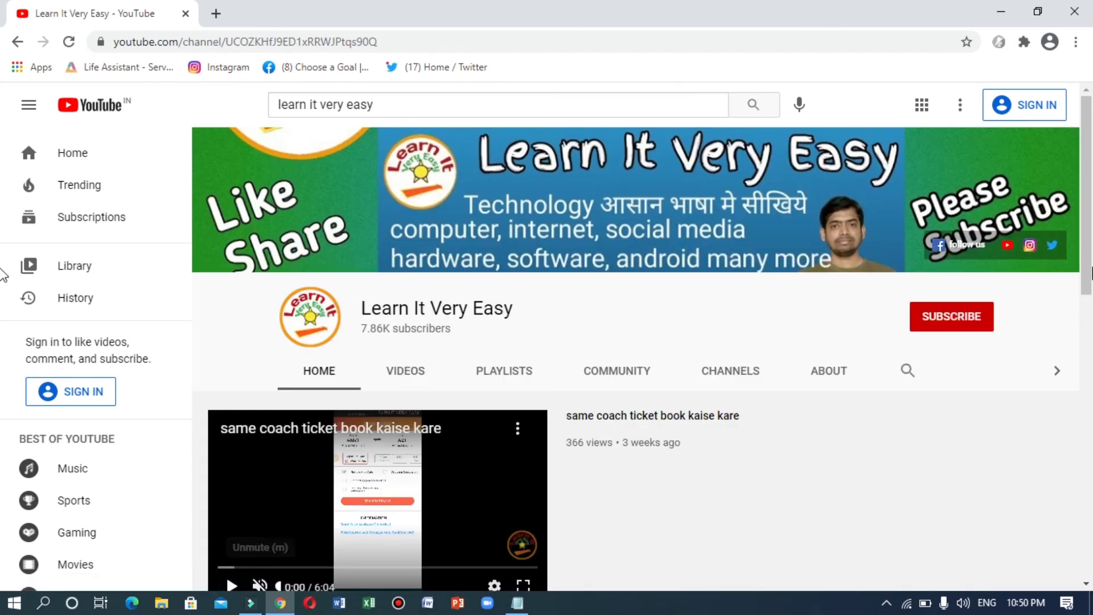
Step: Open the channel's popular upload "how to make letterhead in ms word" and pause its playback
scroll(227, 575, "down", 5)
scroll(440, 283, "down", 2)
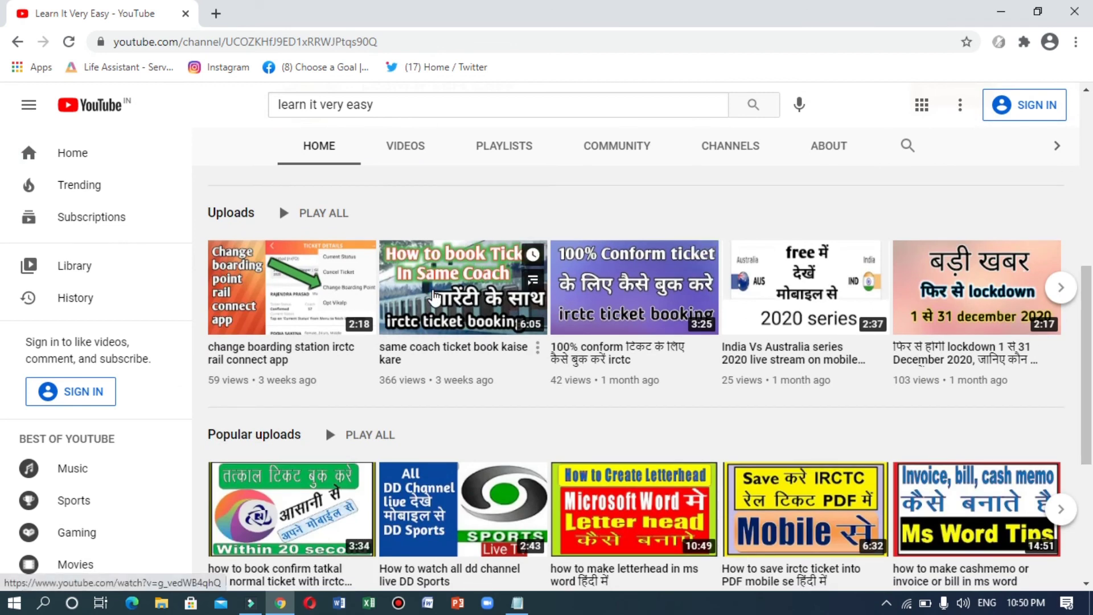
left_click(630, 515)
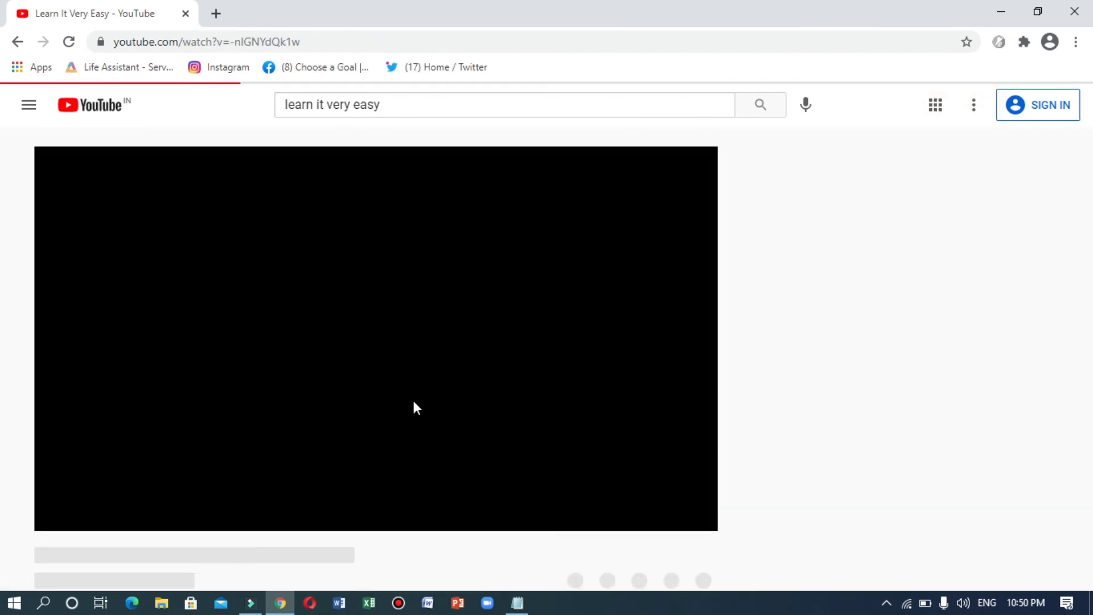
left_click(55, 515)
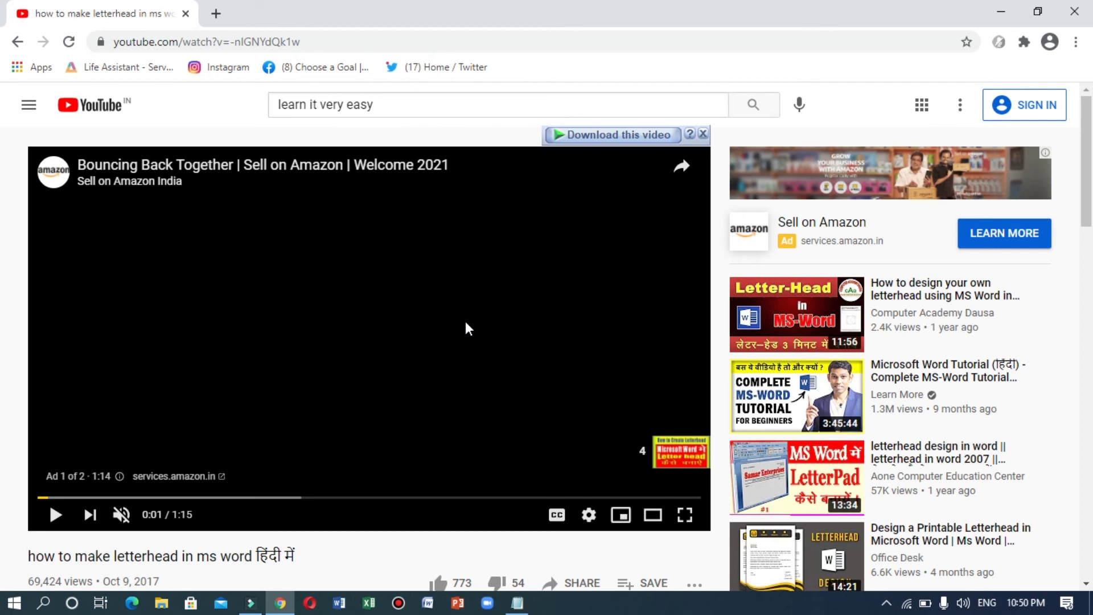
Step: Copy the full web address of the letterhead video page
left_click_drag(307, 42, 79, 54)
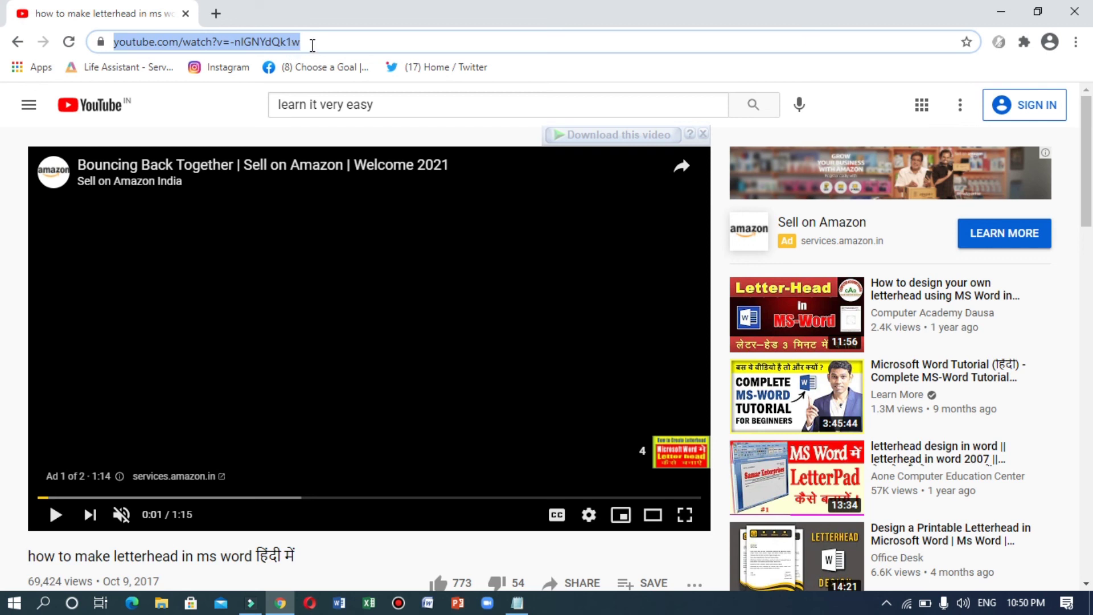
left_click(309, 43)
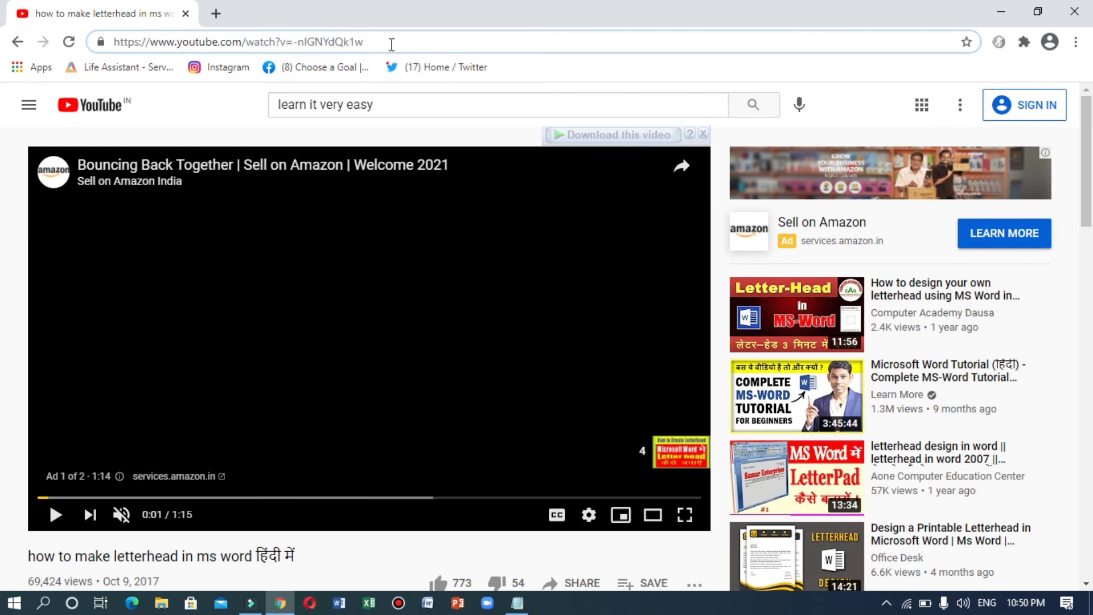
left_click_drag(392, 44, 107, 44)
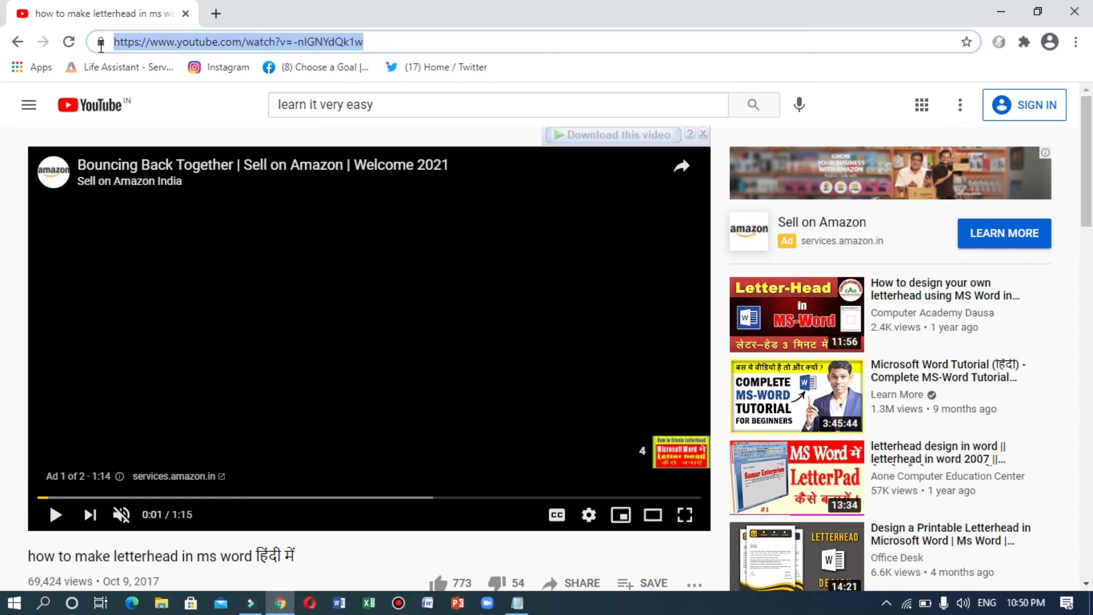
right_click(144, 47)
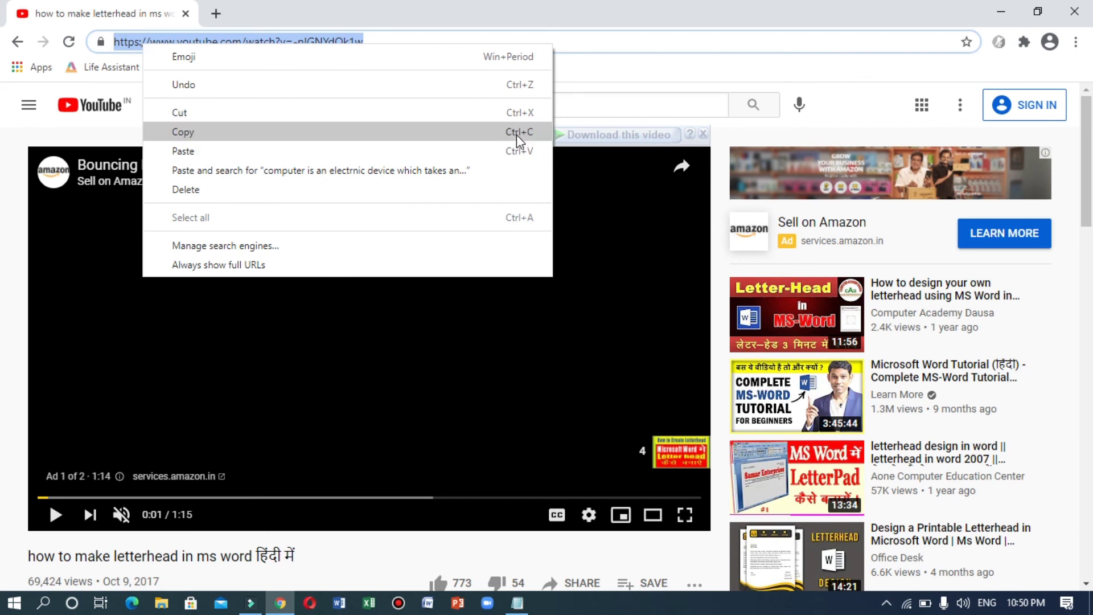
left_click(384, 134)
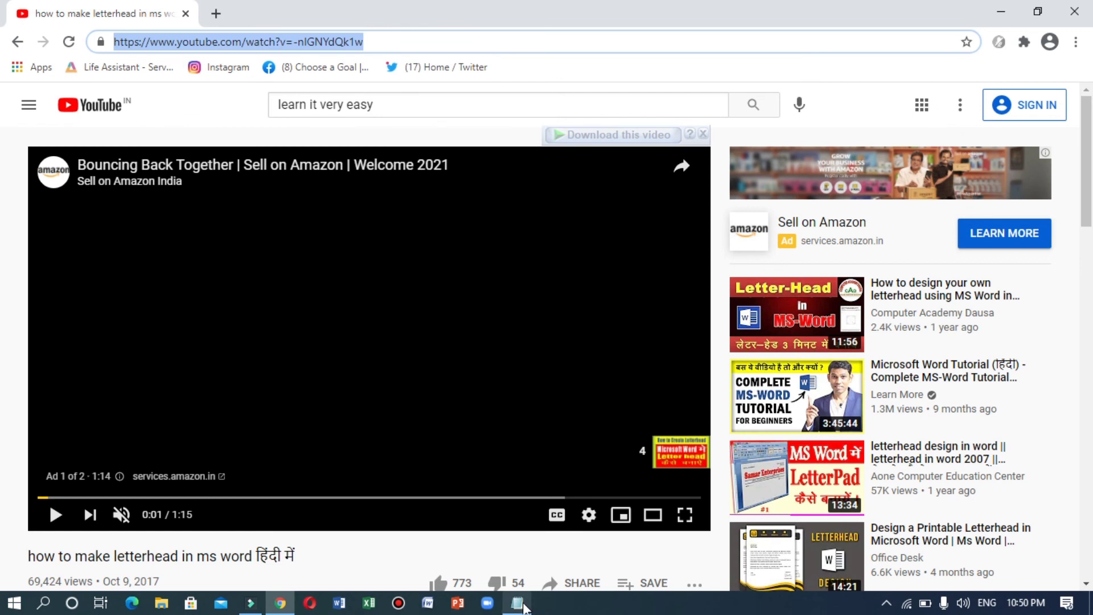
Step: Switch to Notepad and paste the copied video link into the empty document
left_click(517, 602)
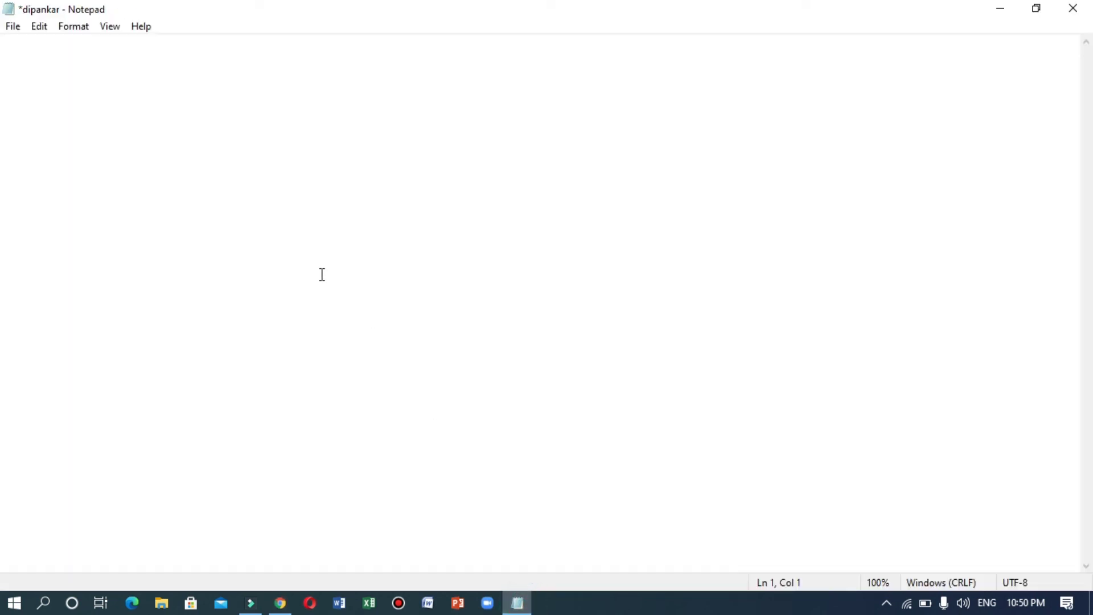
key("ctrl+v")
key("Left")
key("Left")
key("Left")
key("Left")
key("Left")
key("Left")
key("Left")
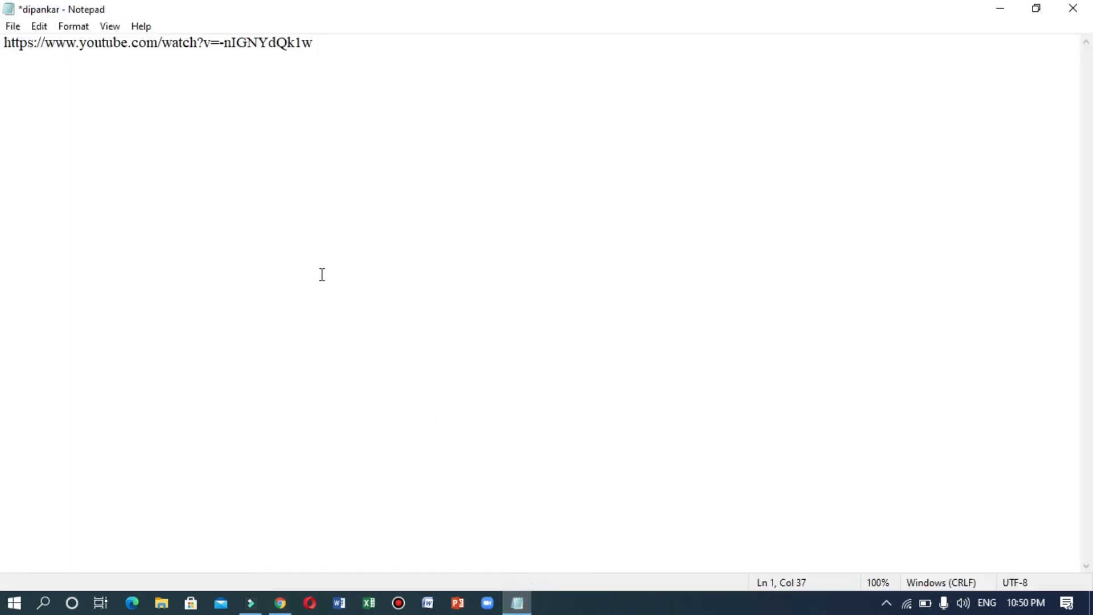
Step: Insert the line "ms word video" above the link and save the file
key("Home")
type("\\")
key("BackSpace")
key("Return")
key("Up")
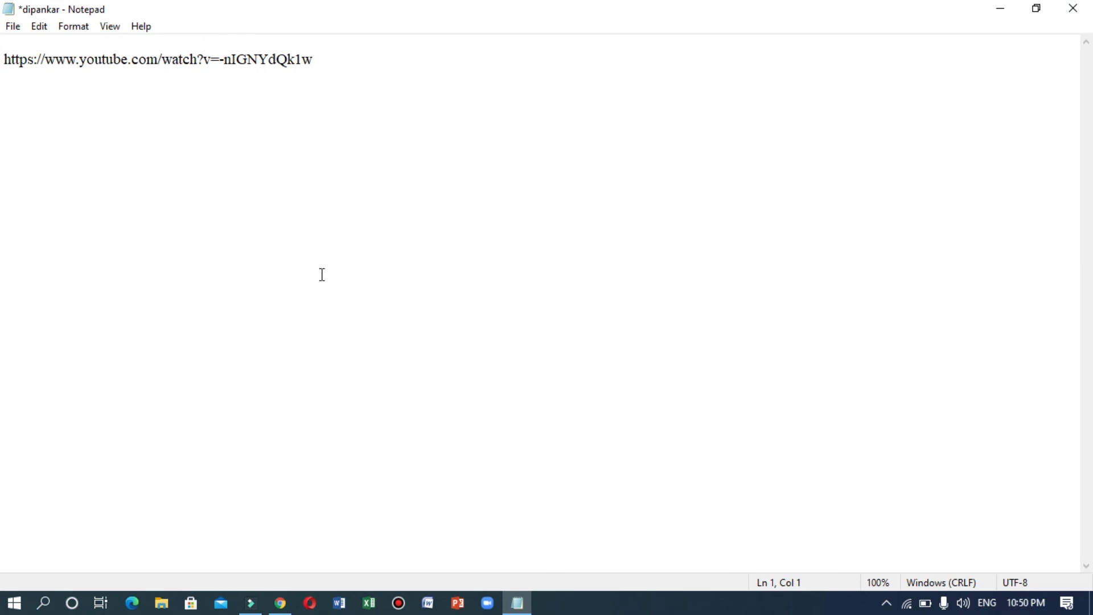
type("ms word video")
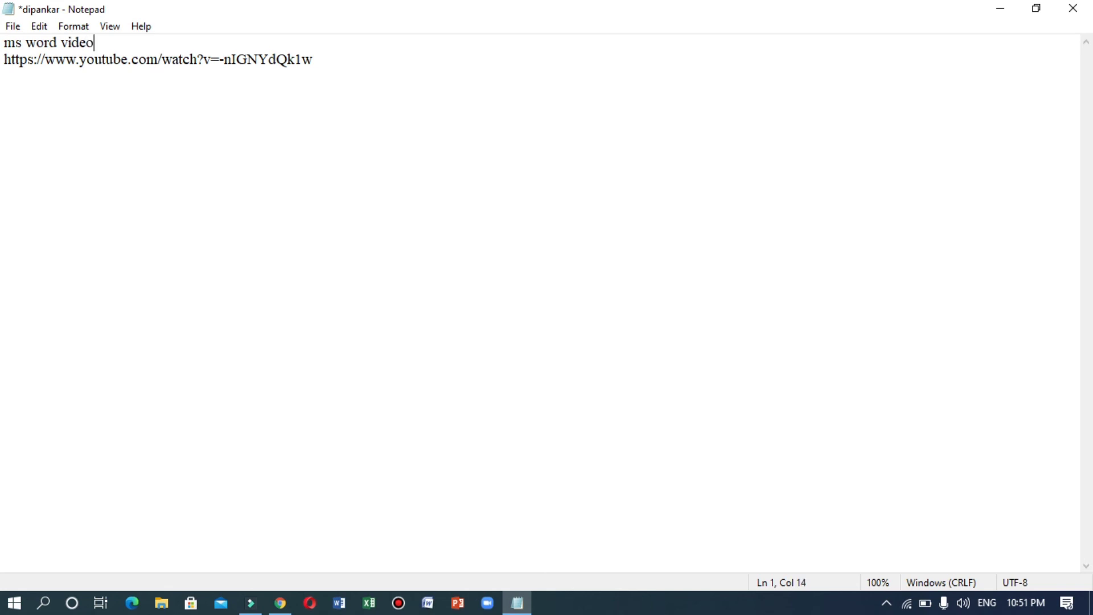
right_click(309, 276)
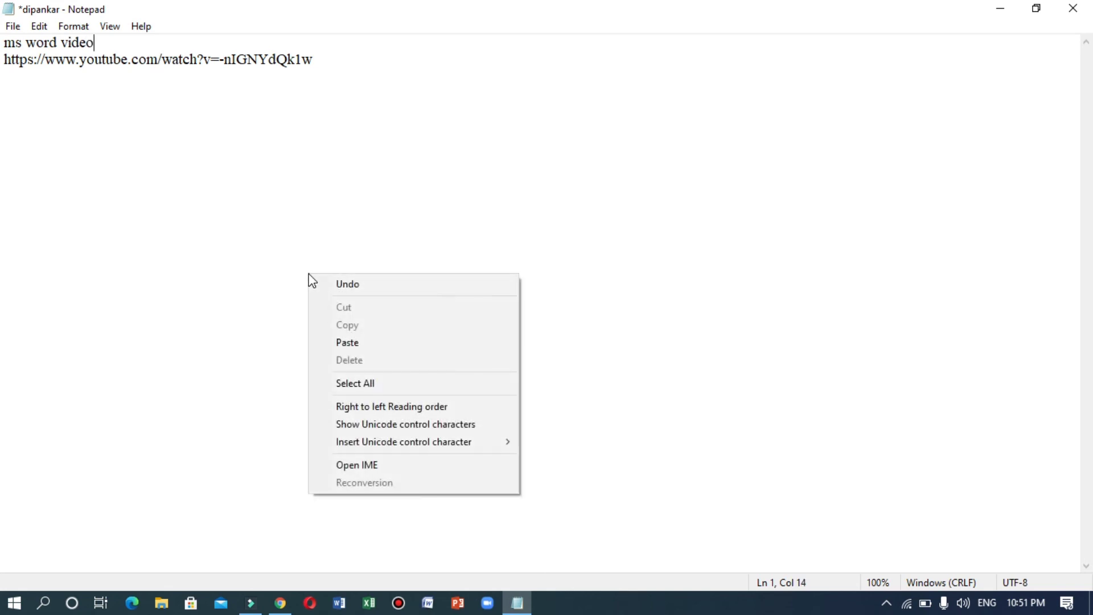
left_click(169, 177)
key("ctrl+s")
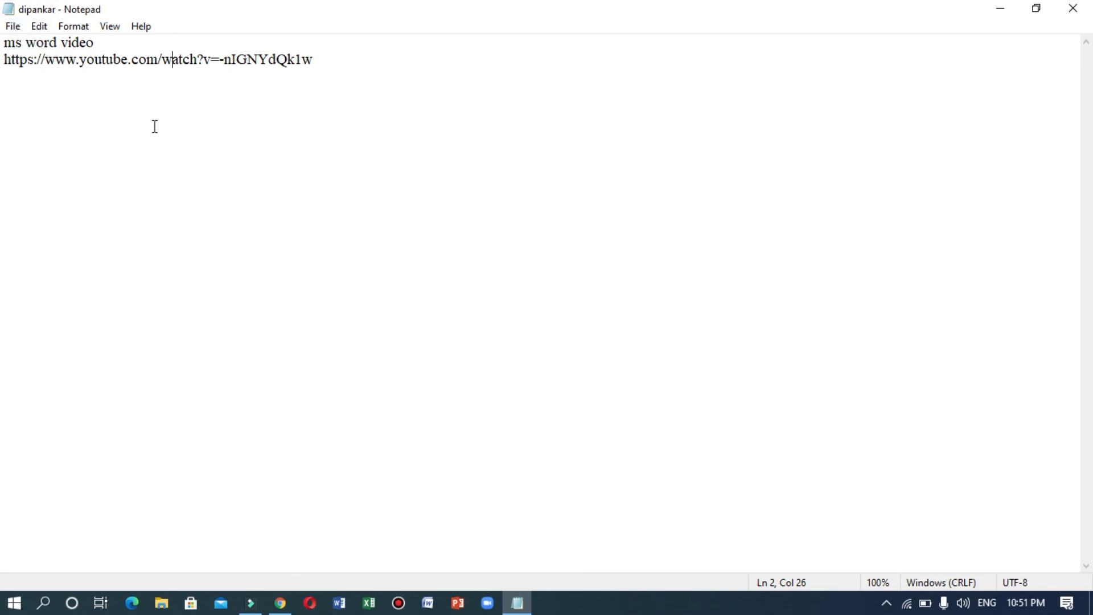
Step: Switch to Chrome and search Google for "about computer memory" in a new tab
left_click(280, 603)
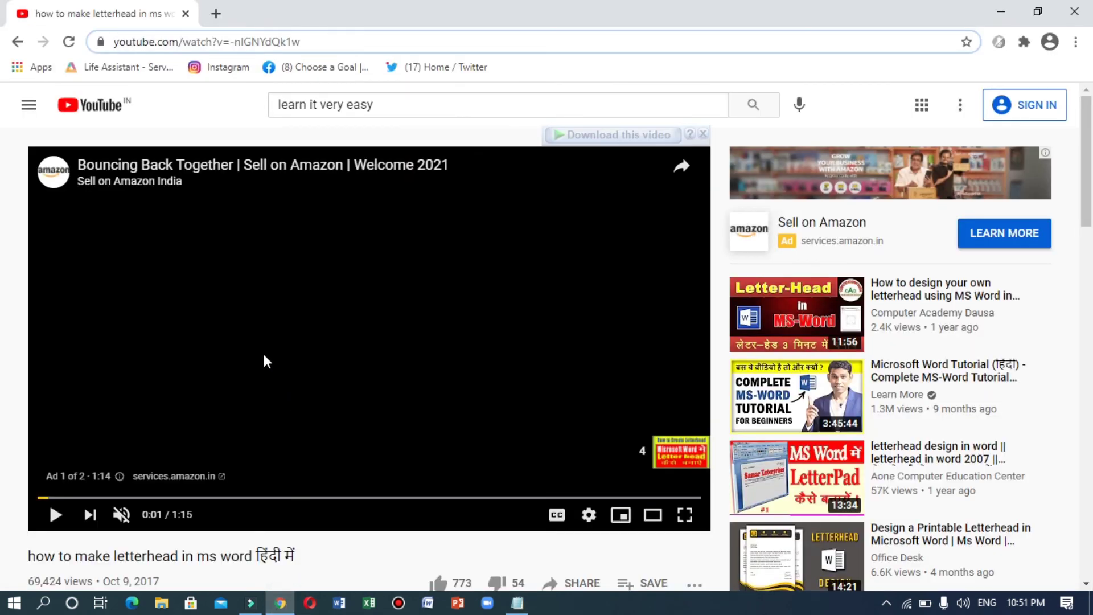
left_click(323, 45)
left_click(215, 14)
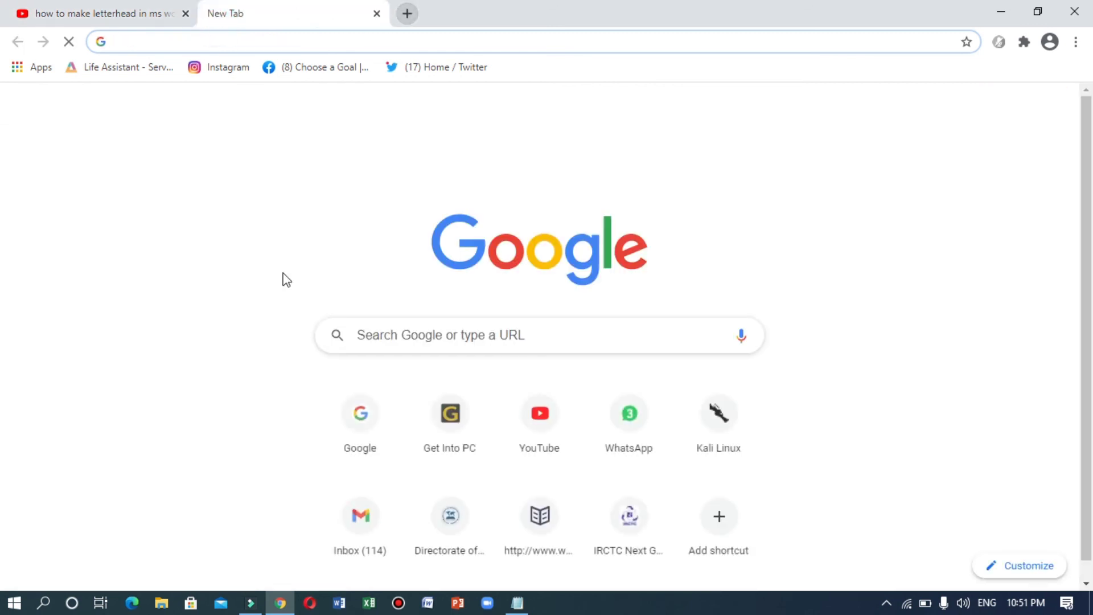
left_click(361, 412)
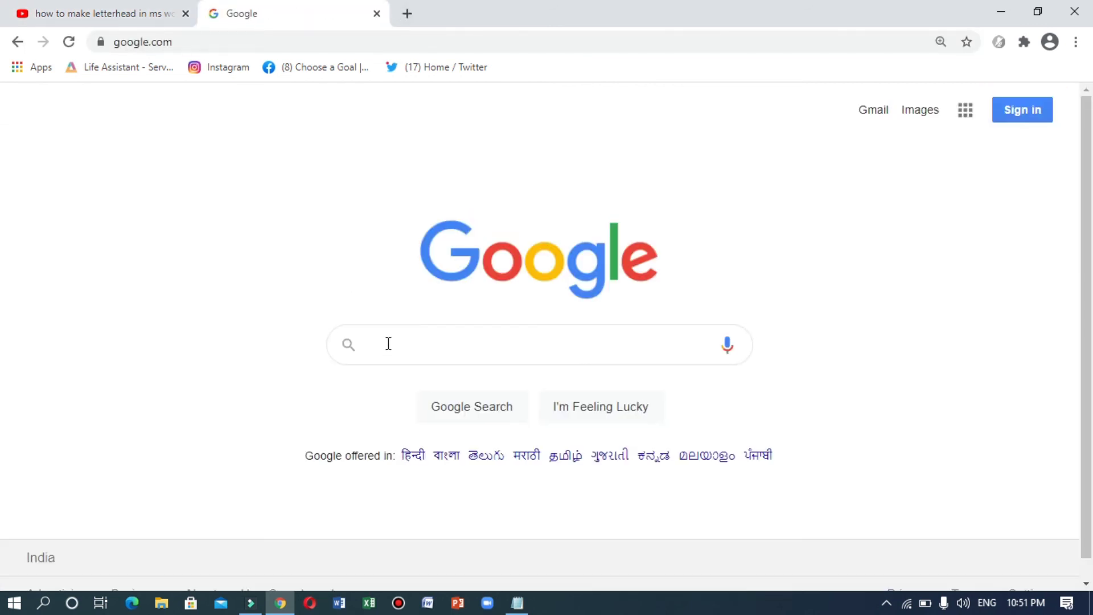
left_click(388, 343)
type("about co")
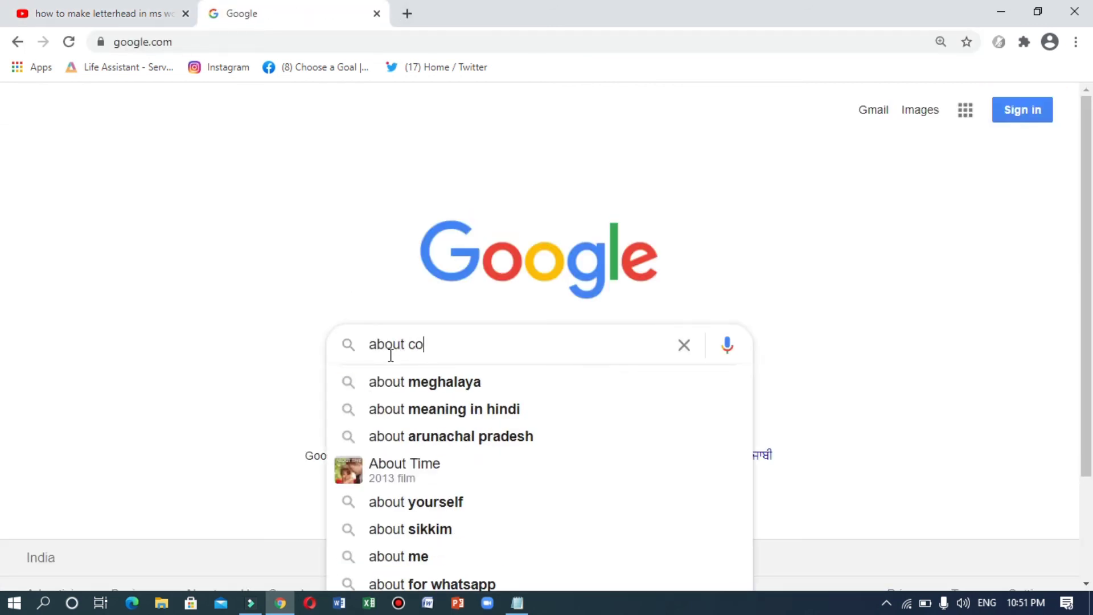
type("mputer m")
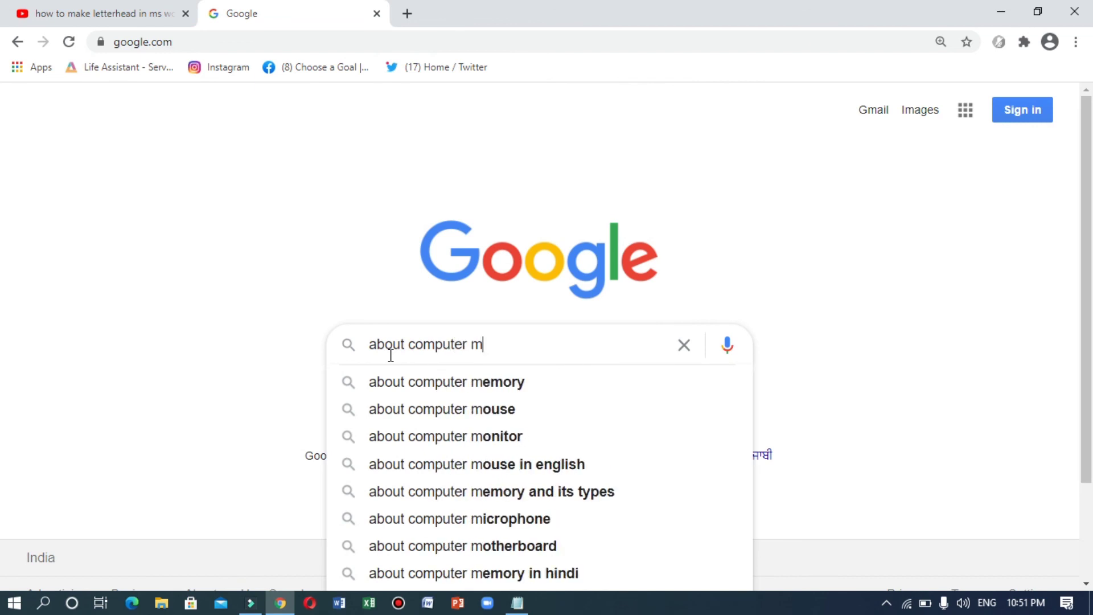
type("emory")
key("Return")
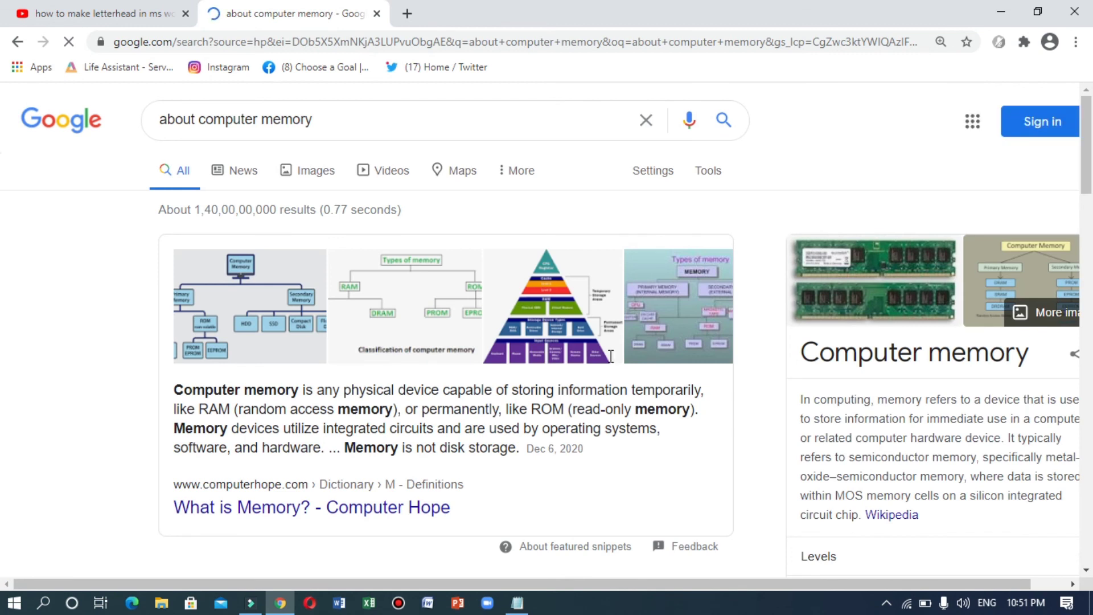
Step: Copy the featured snippet paragraph about computer memory together with its date
left_click_drag(592, 455, 171, 395)
right_click(223, 409)
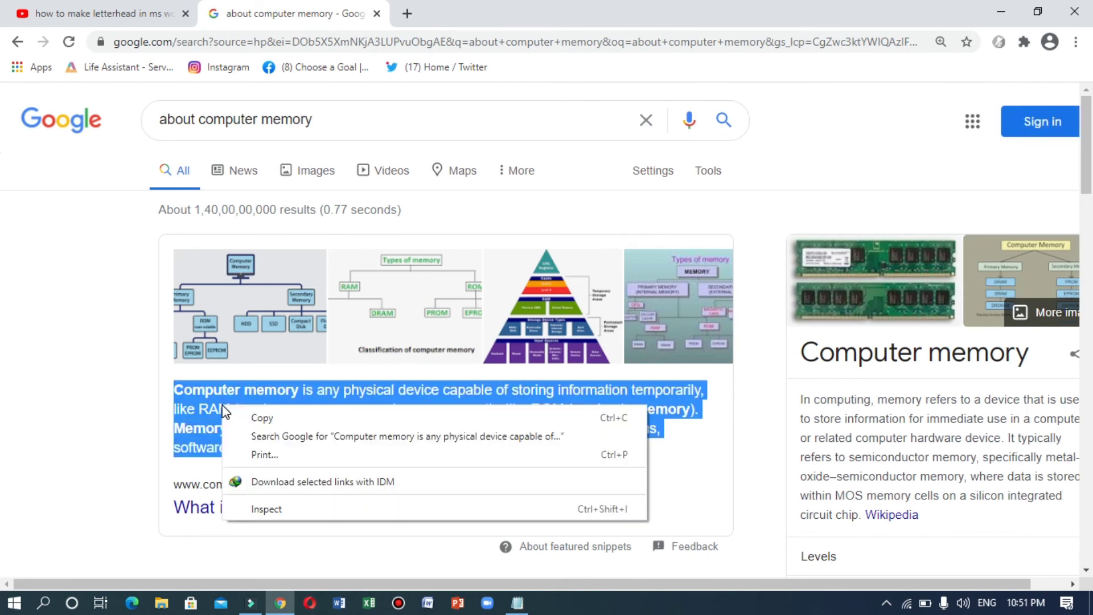
left_click(236, 415)
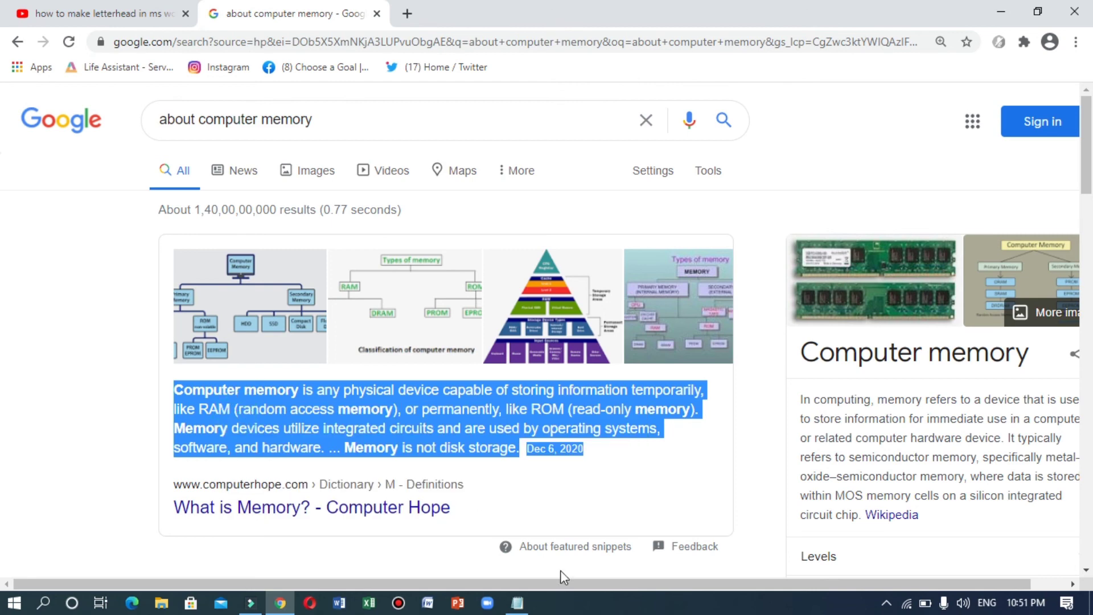
Step: Switch to Notepad and paste the copied paragraph below the video link, leaving one blank line between them
left_click(527, 605)
left_click(152, 183)
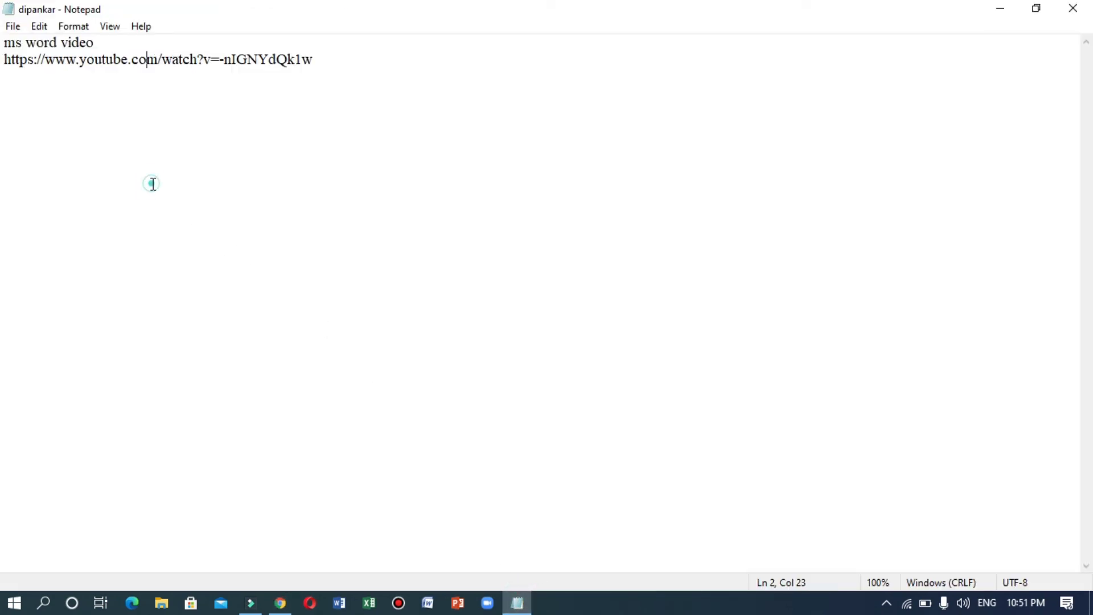
left_click(432, 57)
key("Return")
key("Return")
key("ctrl+v")
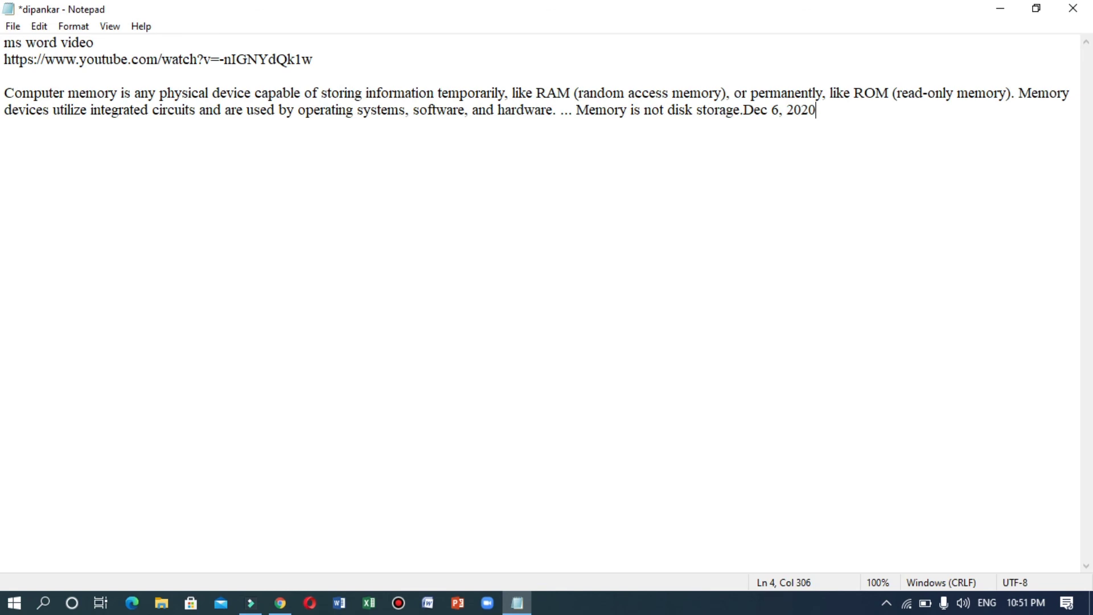
Step: Delete all the text in the document, from the heading line through the pasted paragraph
left_click(570, 156)
left_click_drag(820, 113, 4, 6)
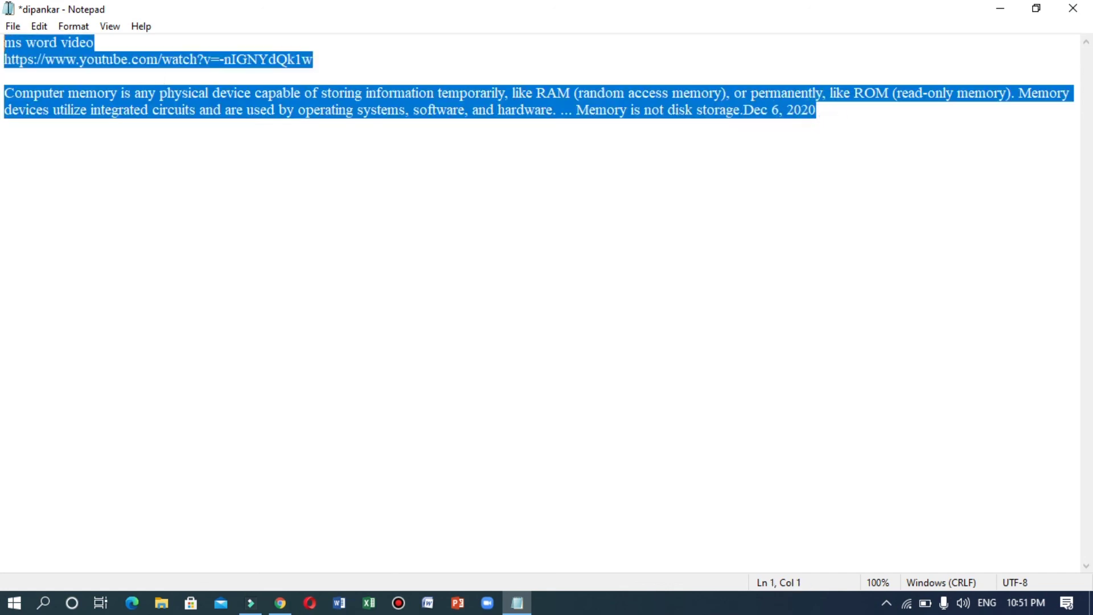
key("BackSpace")
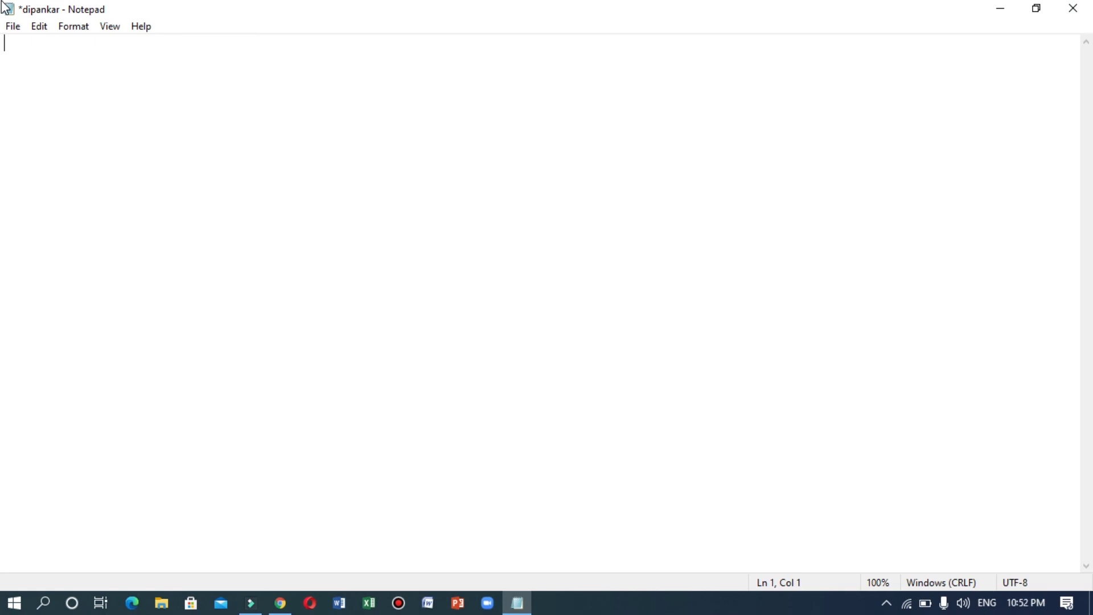
Step: Close Notepad without saving the changes and close the Chrome window
left_click(1076, 13)
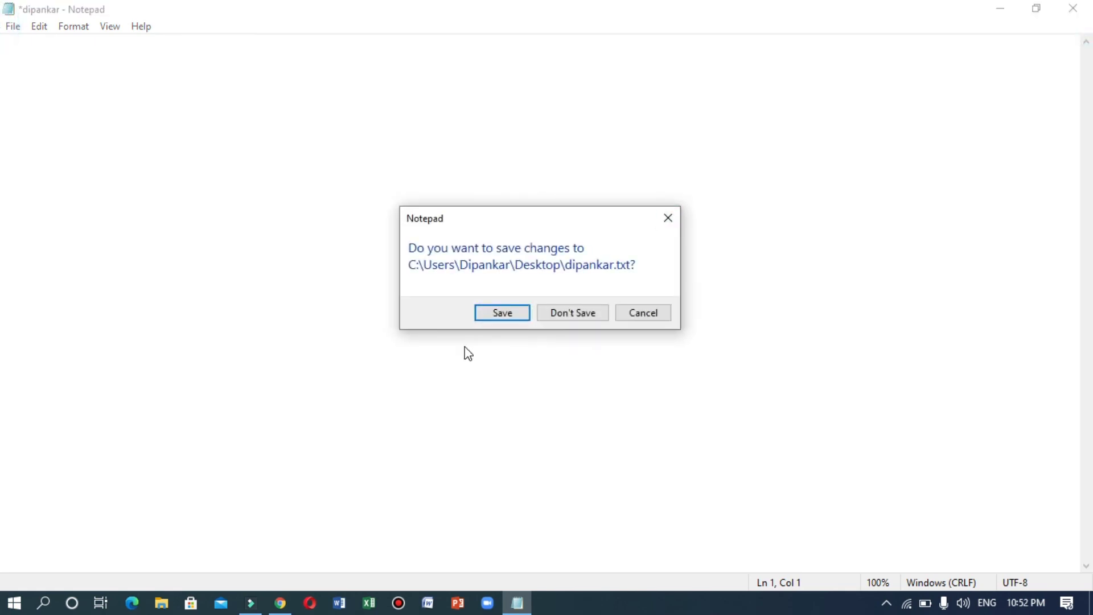
left_click(586, 313)
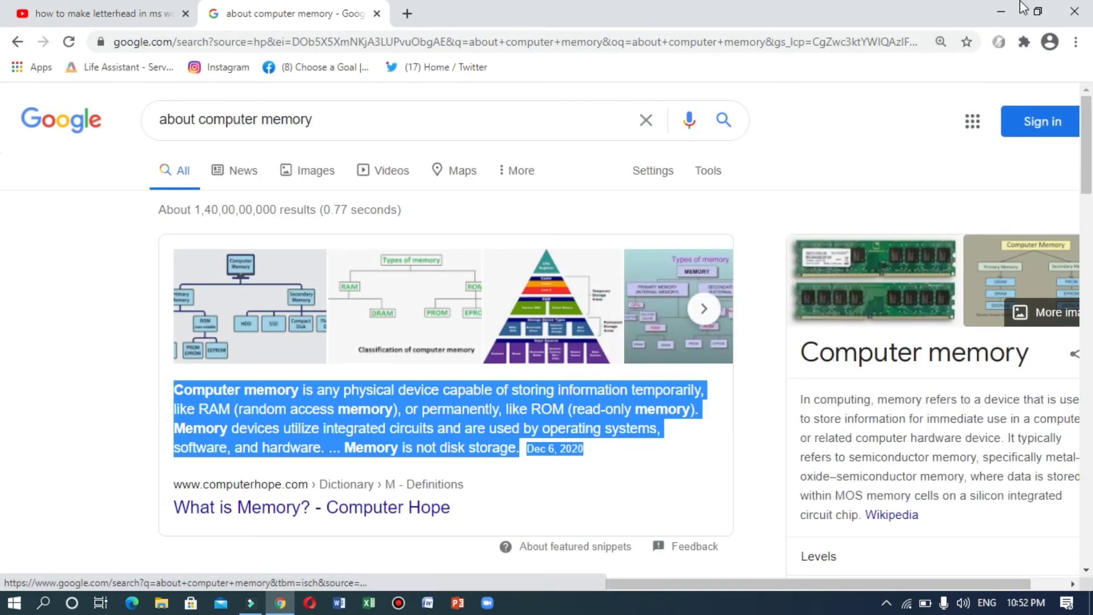
left_click(1074, 12)
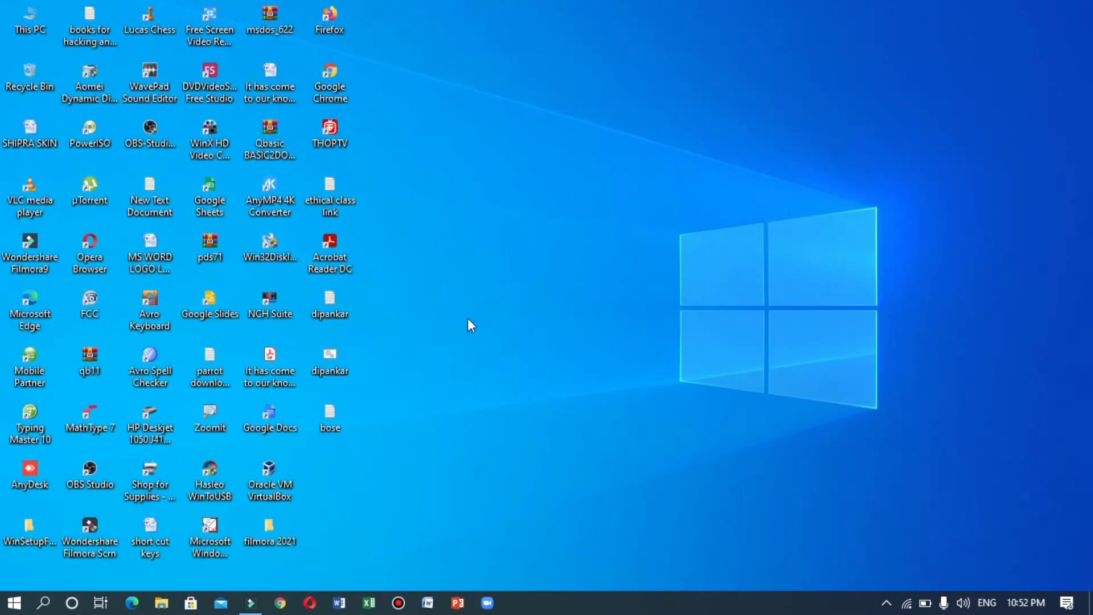